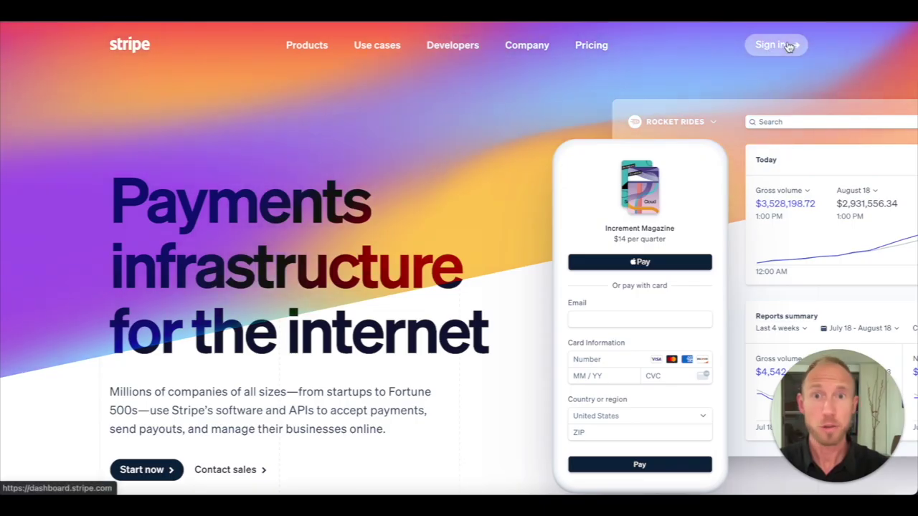
Sign in to Stripe to reach the new business account's dashboard
left_click(789, 46)
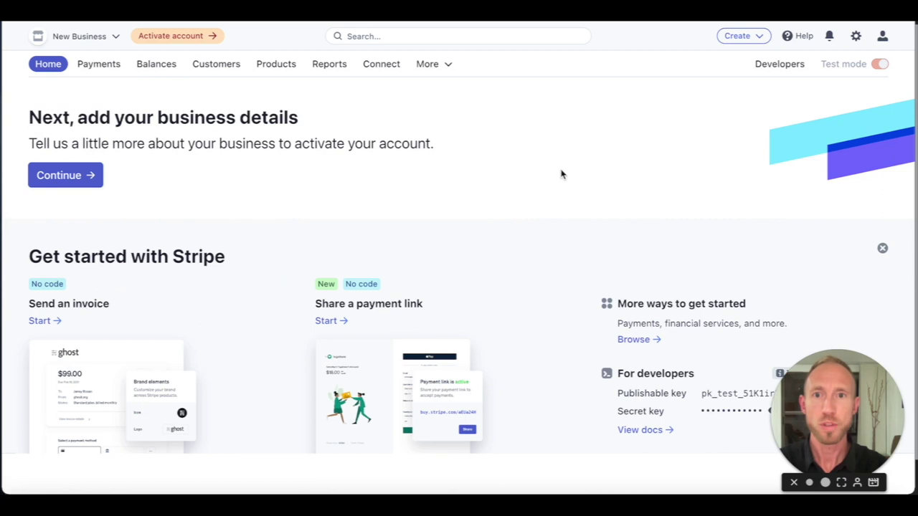
left_click(558, 162)
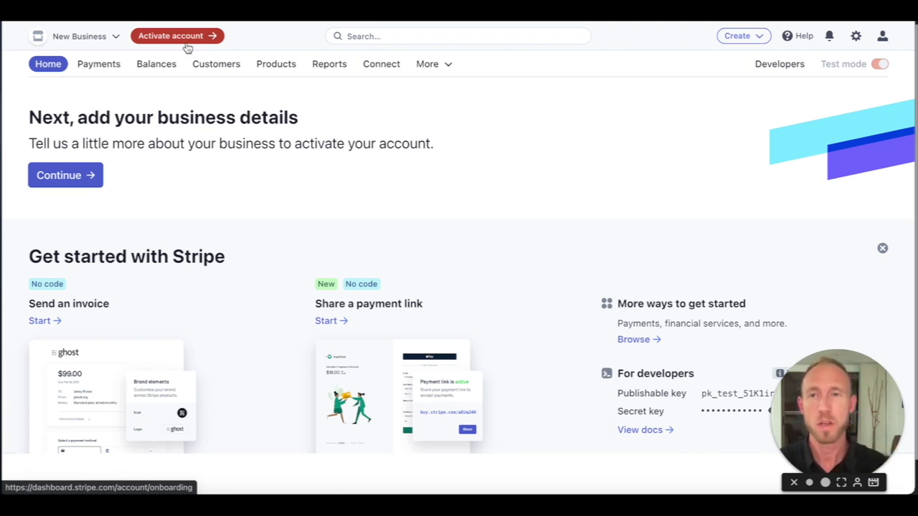
left_click(622, 137)
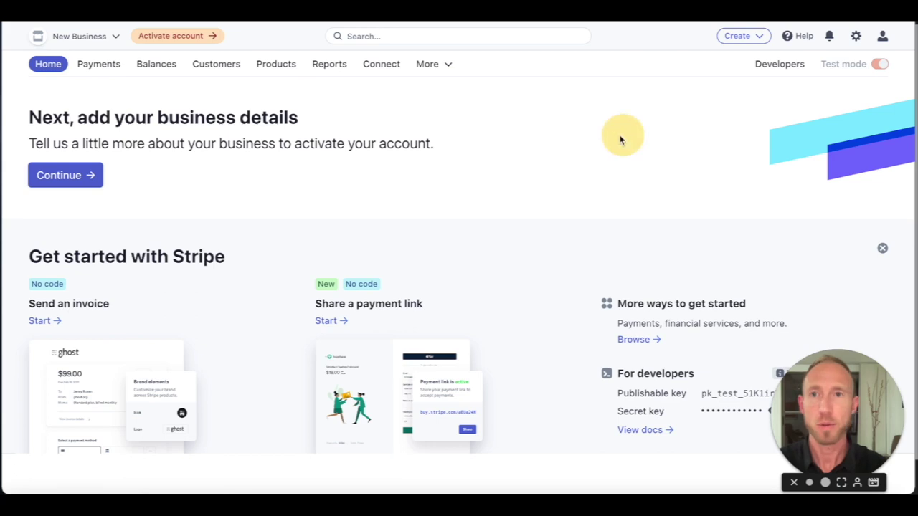
Open the API keys page in Stripe's developer area
left_click(449, 67)
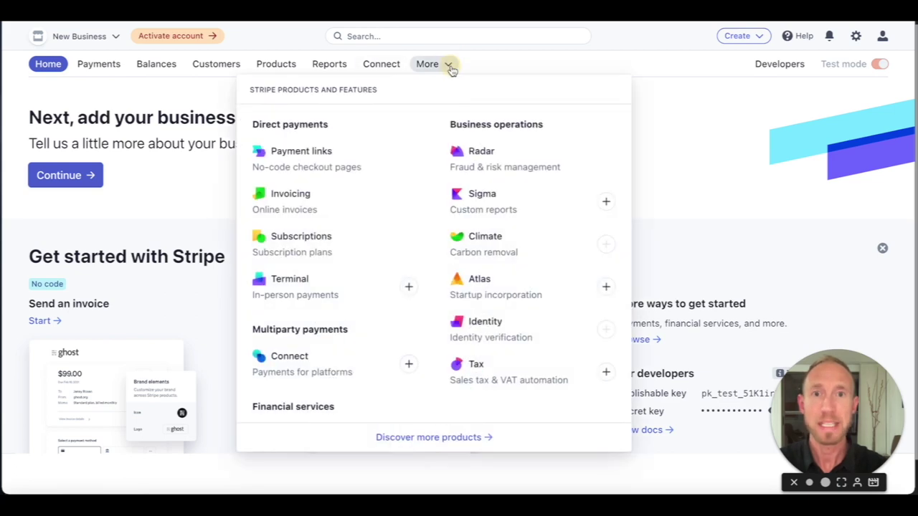
left_click(712, 86)
left_click(784, 65)
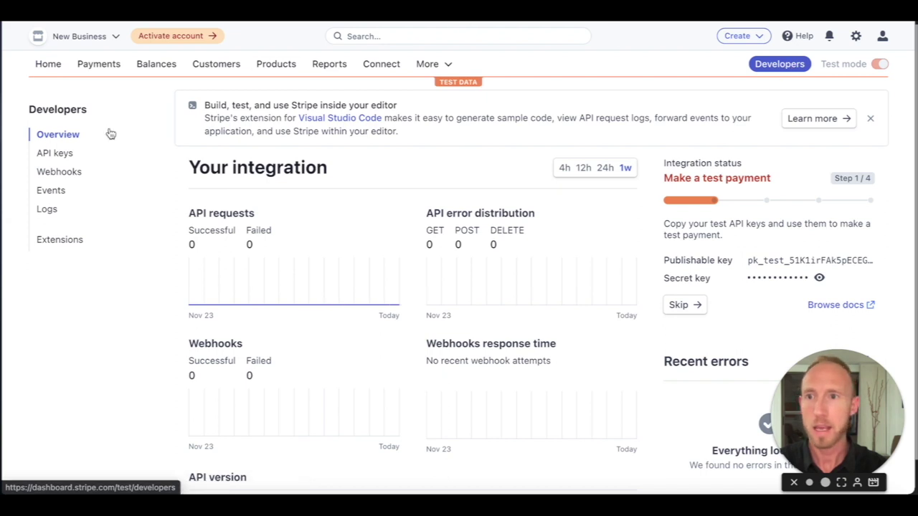
left_click(58, 154)
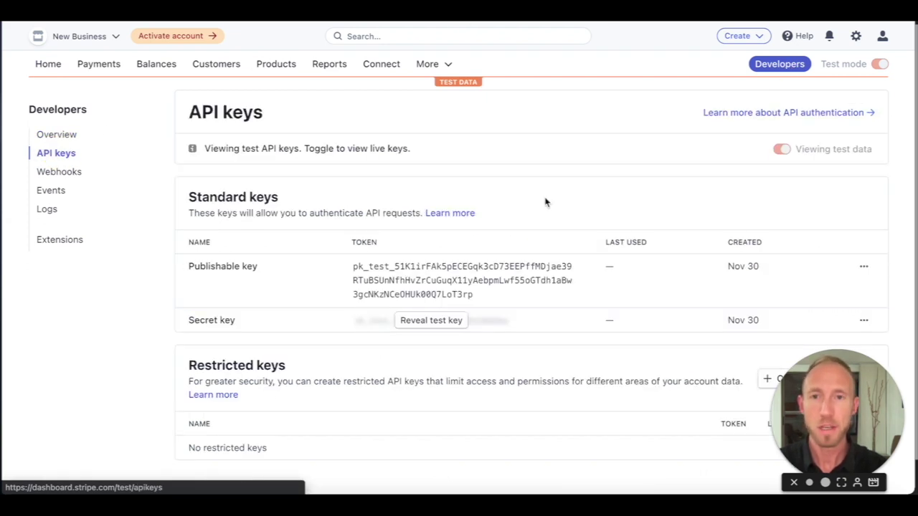
Try to switch the API keys view from test data to live data
left_click(780, 149)
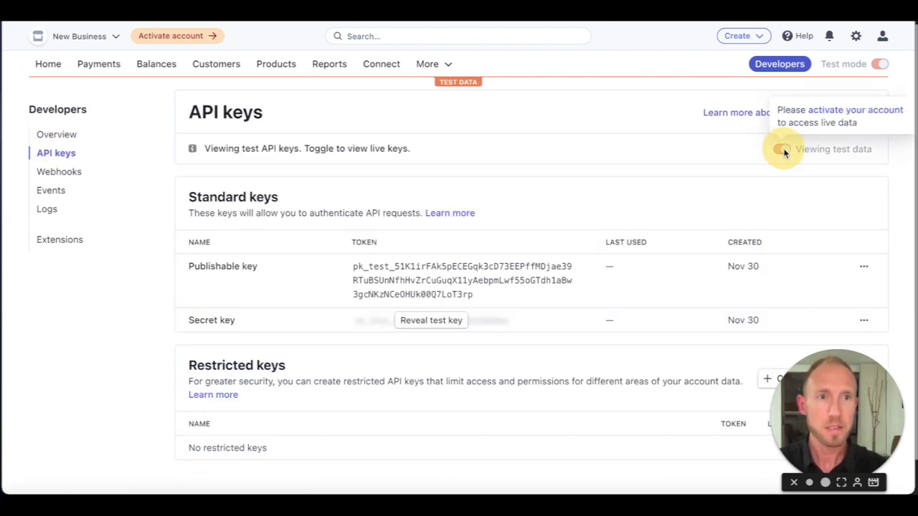
left_click(880, 65)
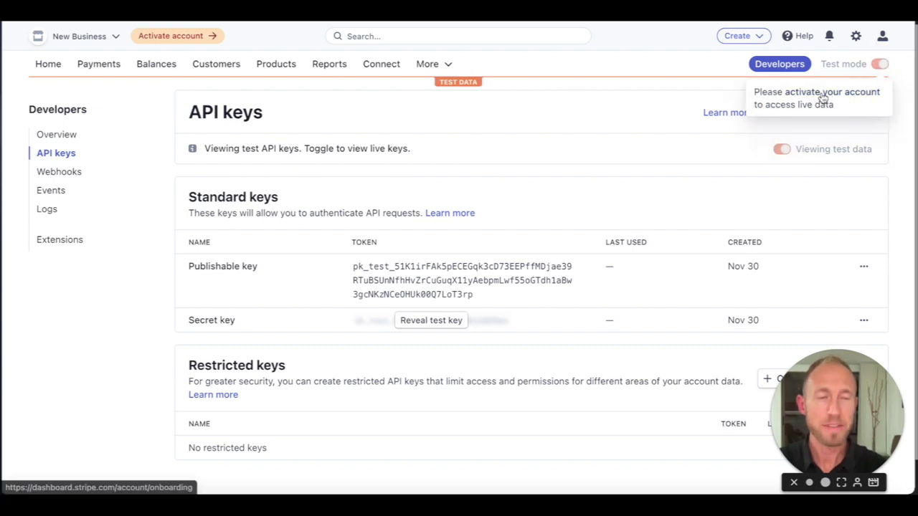
left_click(781, 149)
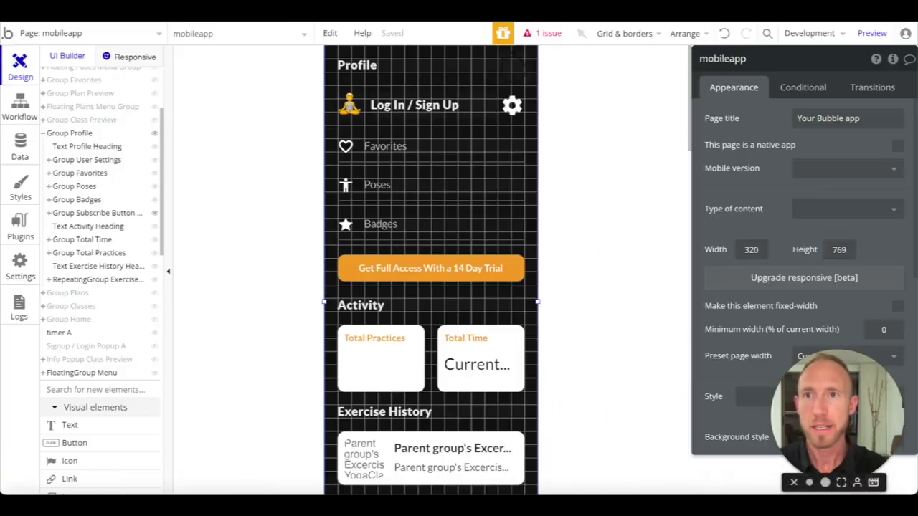
Switch to the Bubble editor, search the plugin library for stripe, and install the Stripe.js 2 plugin
left_click(20, 226)
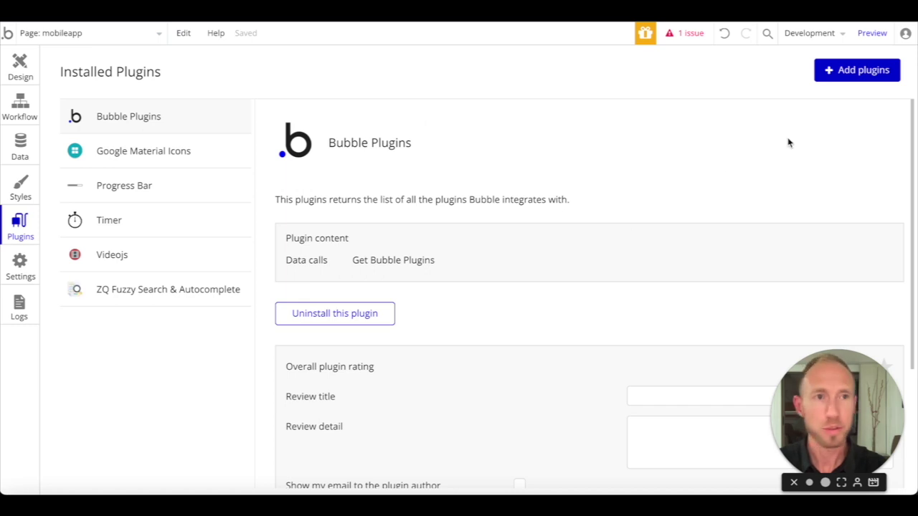
left_click(855, 71)
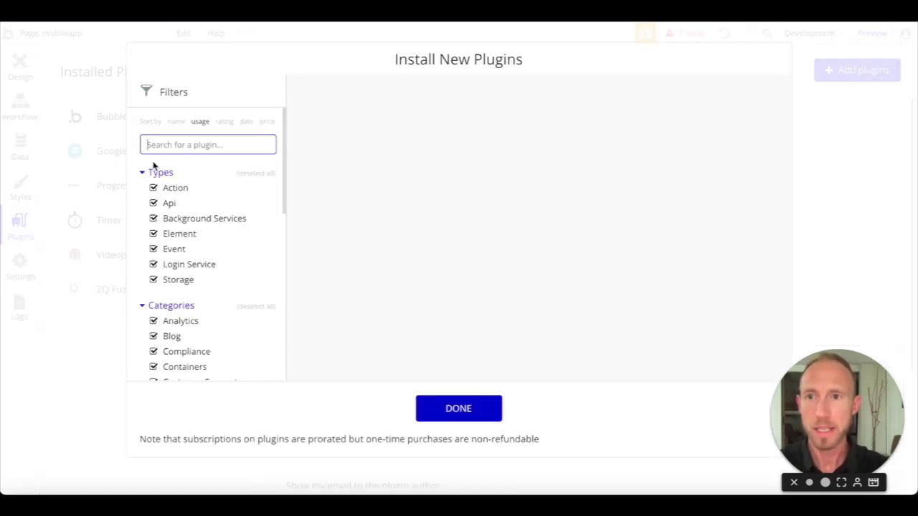
type("stripe")
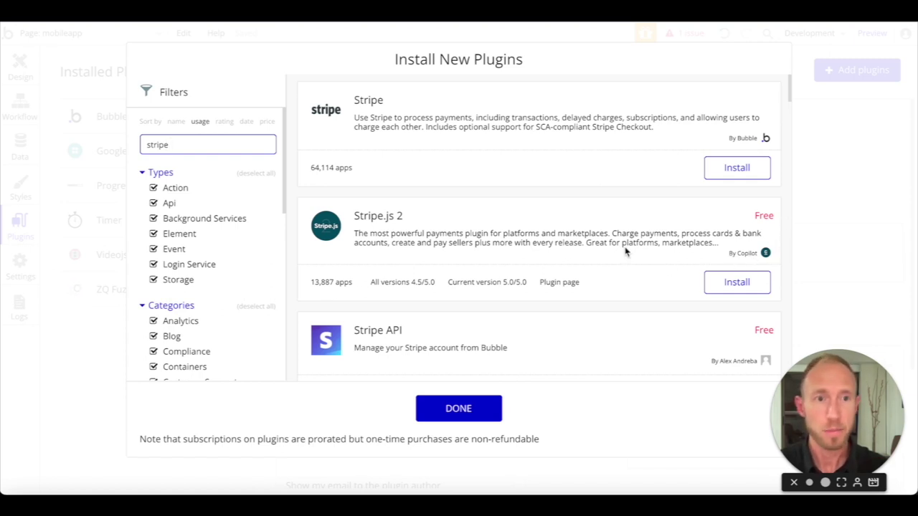
left_click(755, 289)
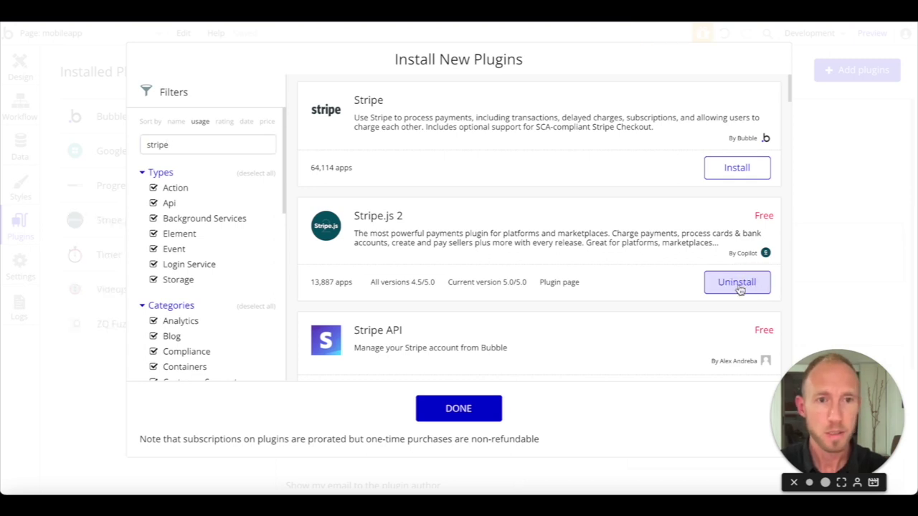
left_click(469, 414)
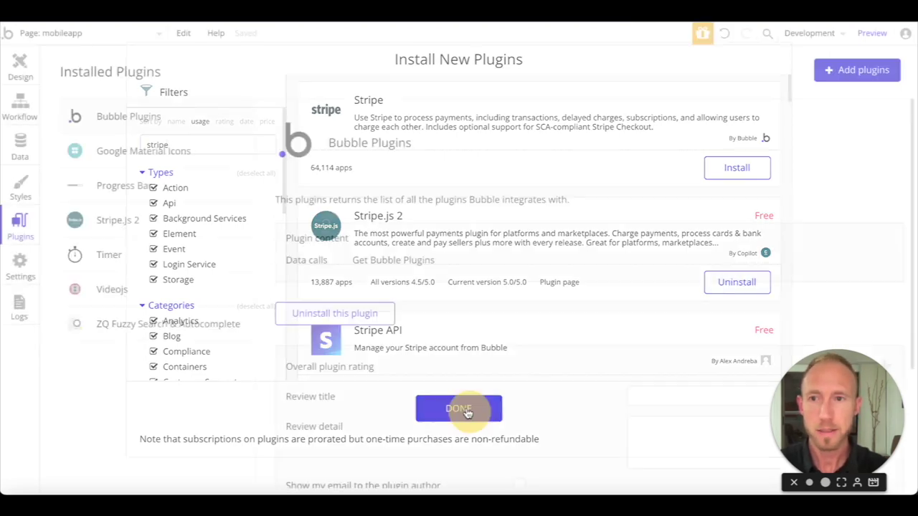
Open the installed Stripe.js 2 plugin's settings at its API key fields
left_click(143, 215)
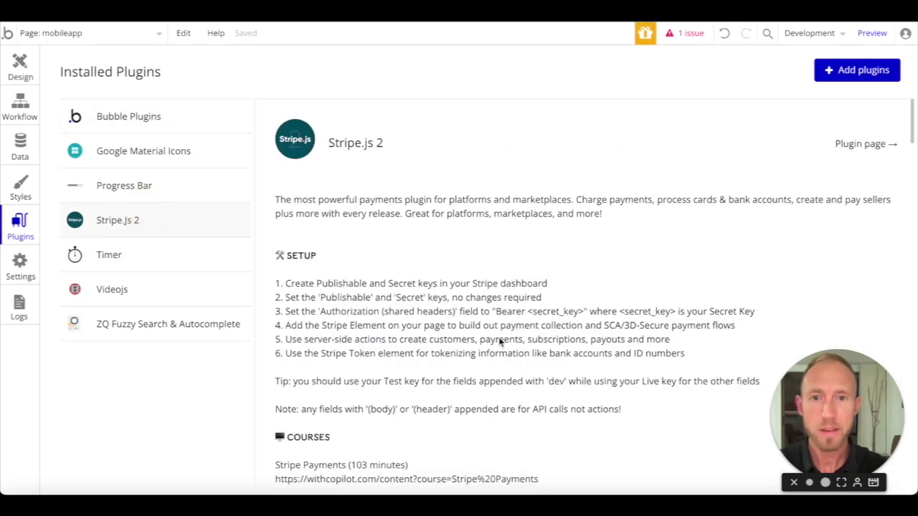
scroll(500, 343, "down", 10)
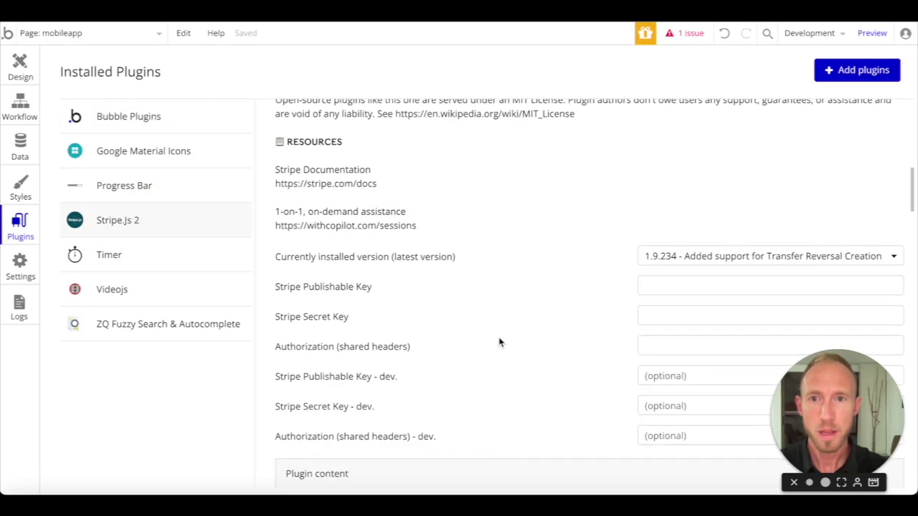
scroll(500, 342, "down", 3)
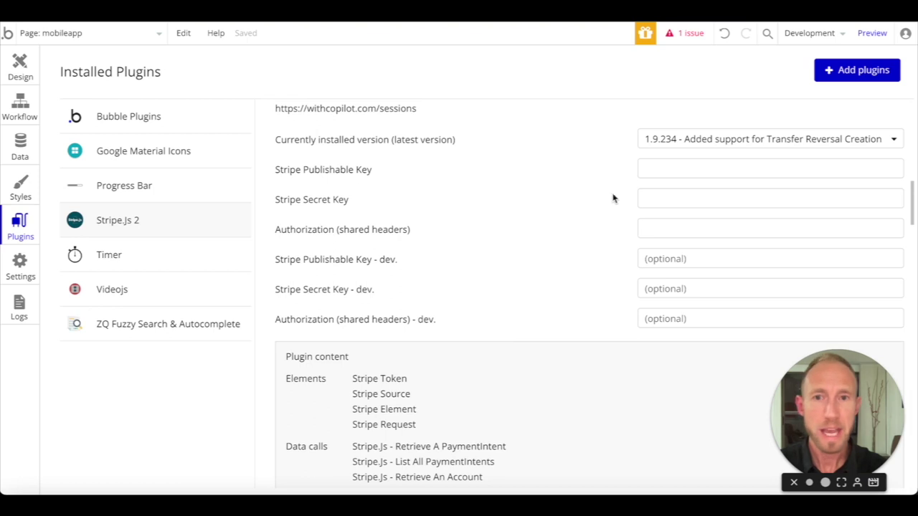
Copy the publishable test key from the Stripe dashboard into the plugin's Stripe Publishable Key - dev. field in Bubble
left_click(380, 271)
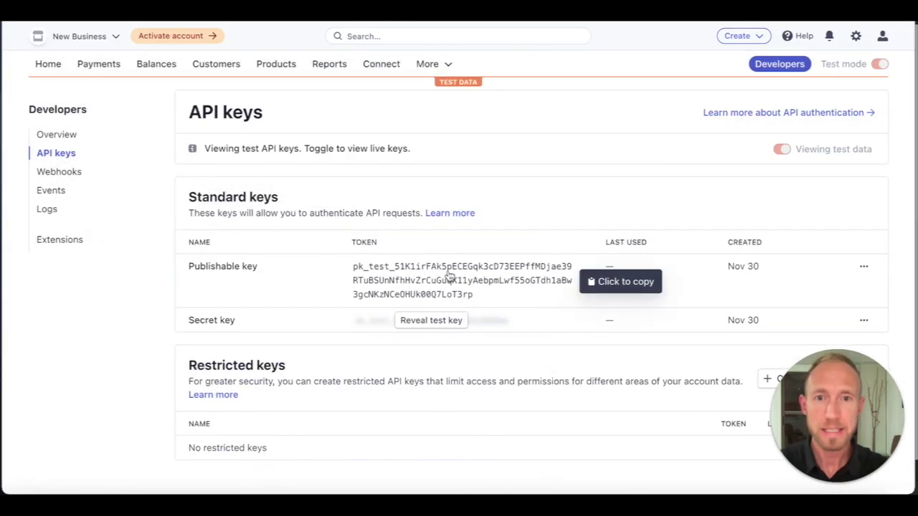
left_click(508, 284)
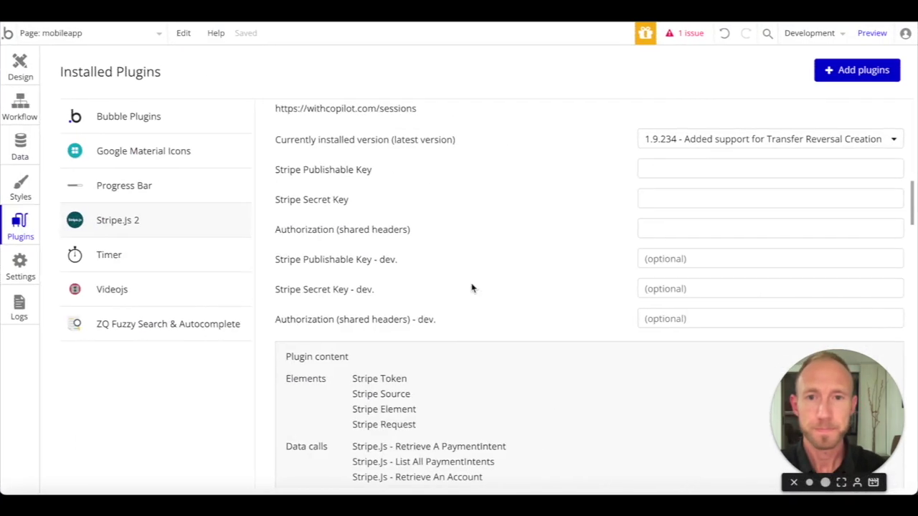
left_click(705, 259)
key("ctrl+v")
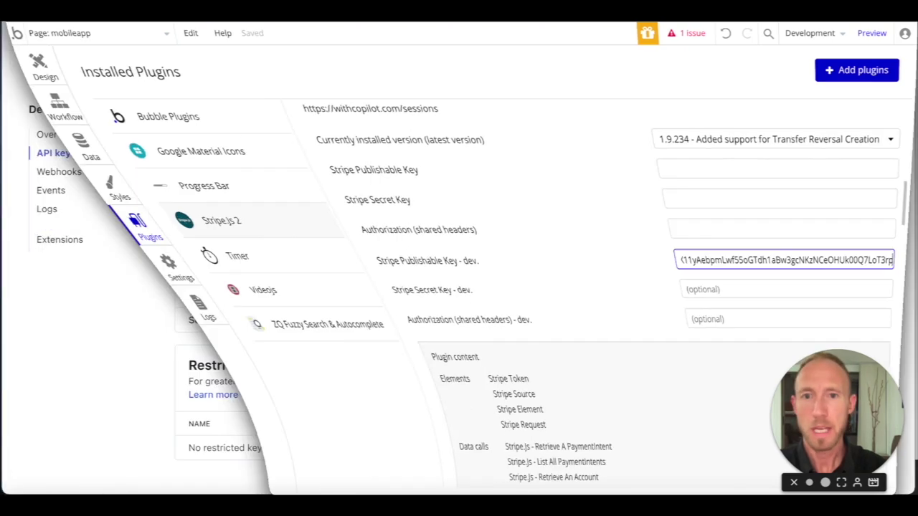
Reveal the secret test key in the Stripe dashboard and paste it into the plugin's Stripe Secret Key - dev. field
left_click(430, 322)
triple_click(446, 326)
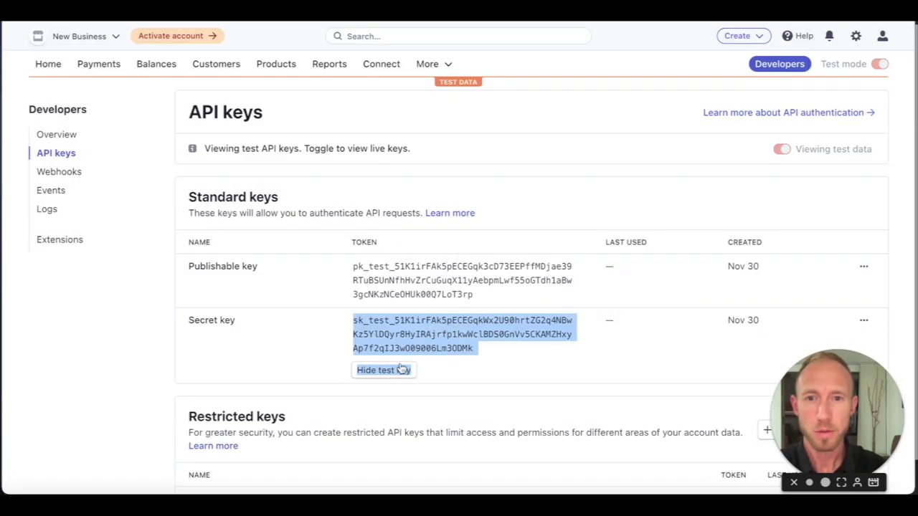
left_click(459, 341)
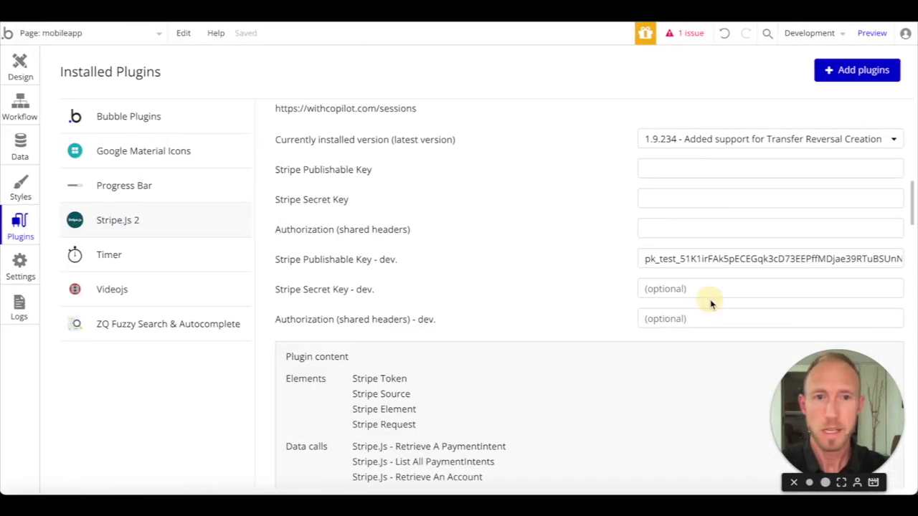
left_click(696, 291)
key("ctrl+v")
left_click(687, 282)
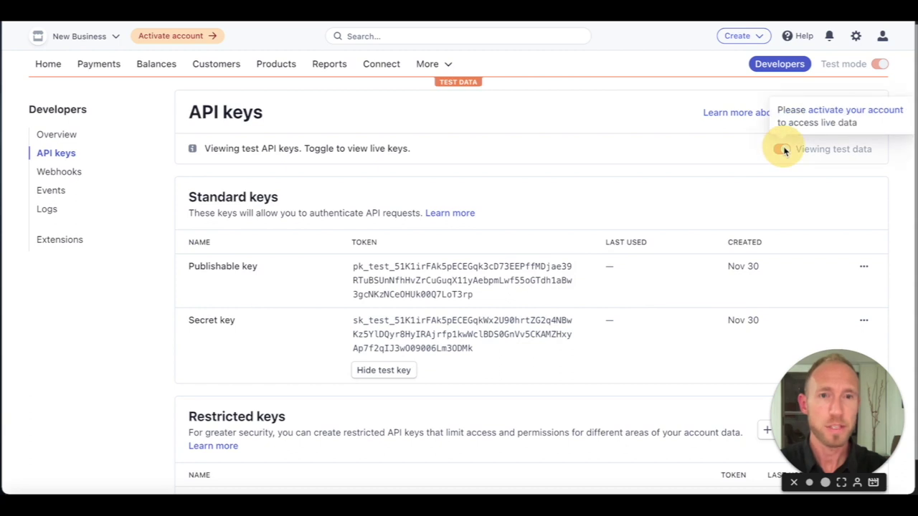
Examine Stripe's test data setting, the plugin's live publishable key field and the Bubble app's development and live versions
left_click(606, 168)
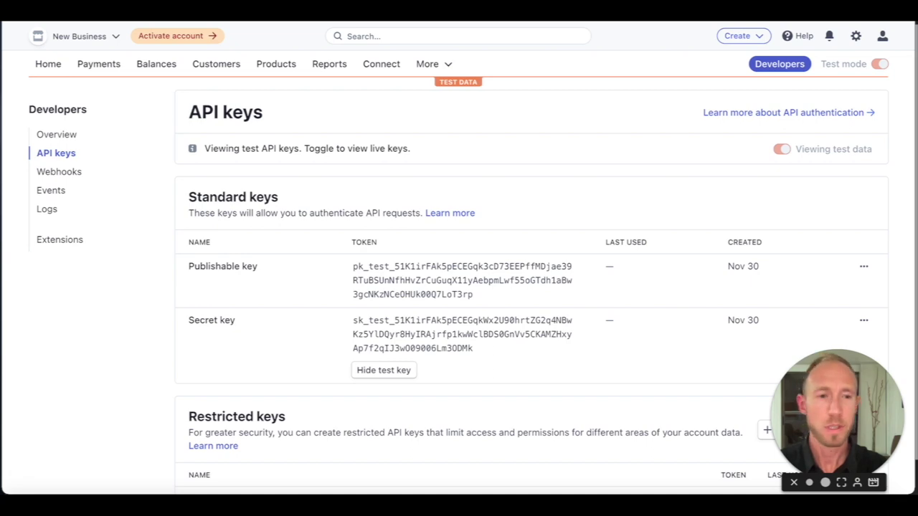
left_click(523, 195)
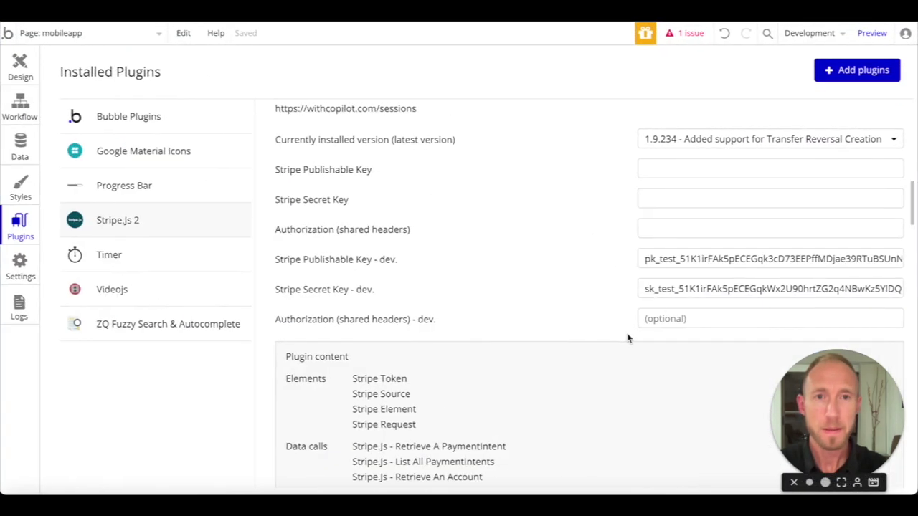
left_click(690, 171)
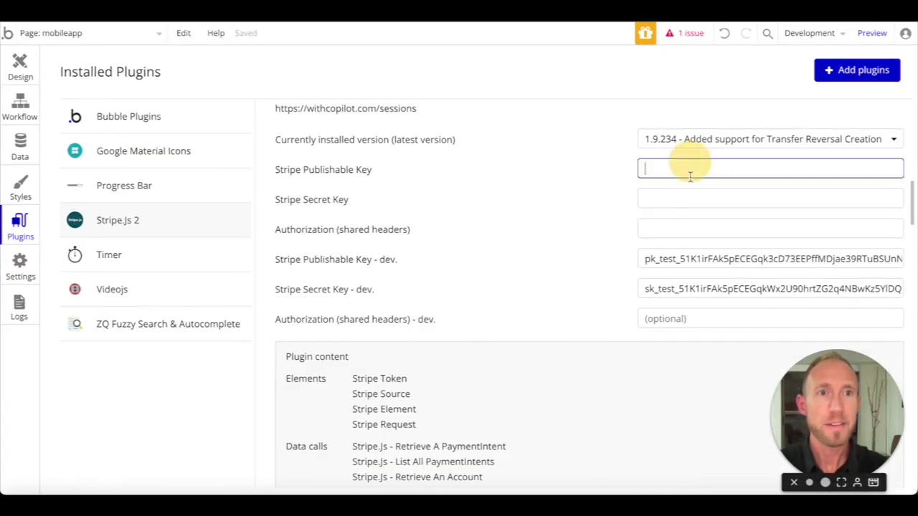
left_click(807, 34)
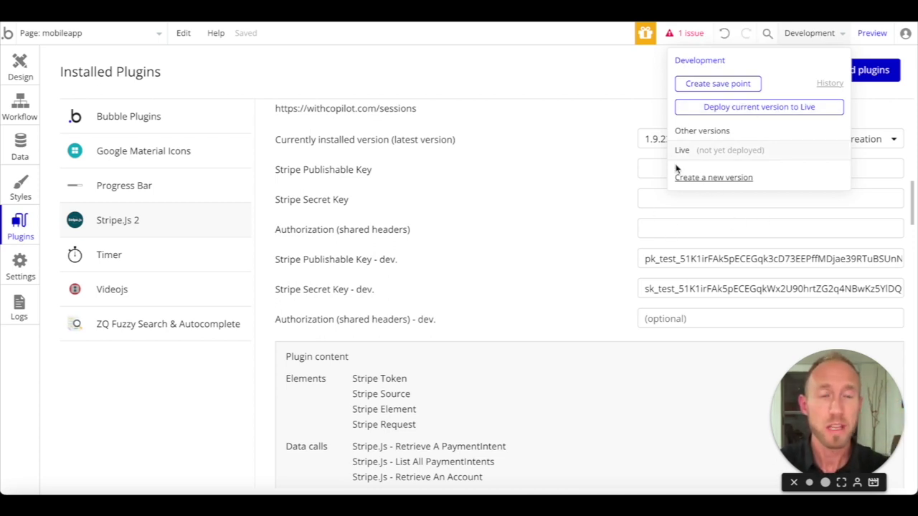
left_click(569, 241)
Compare the plugin's development key fields with its live publishable and secret key fields
left_click(719, 258)
double_click(720, 258)
double_click(716, 289)
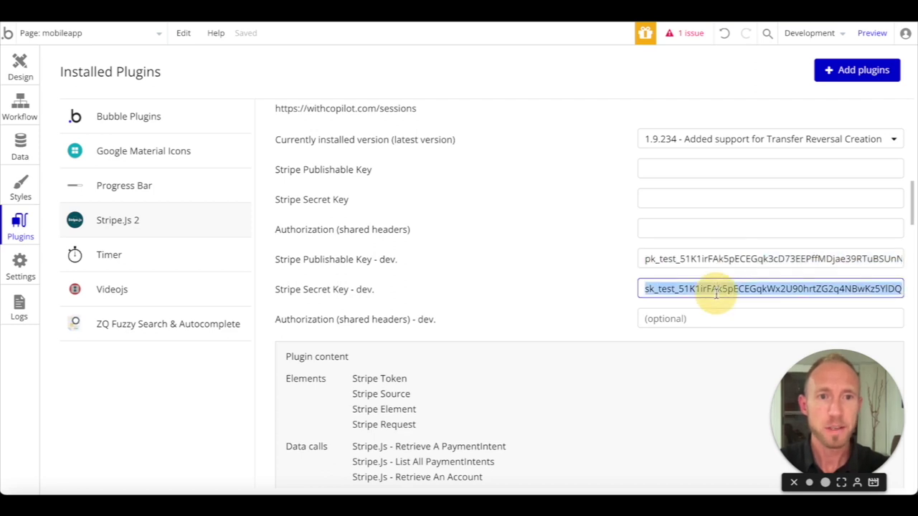
left_click(710, 171)
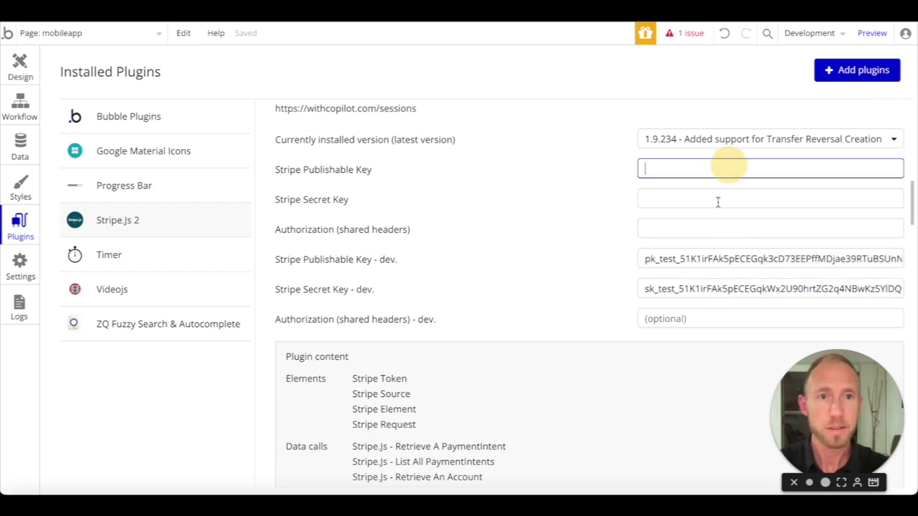
left_click(714, 199)
left_click(588, 200)
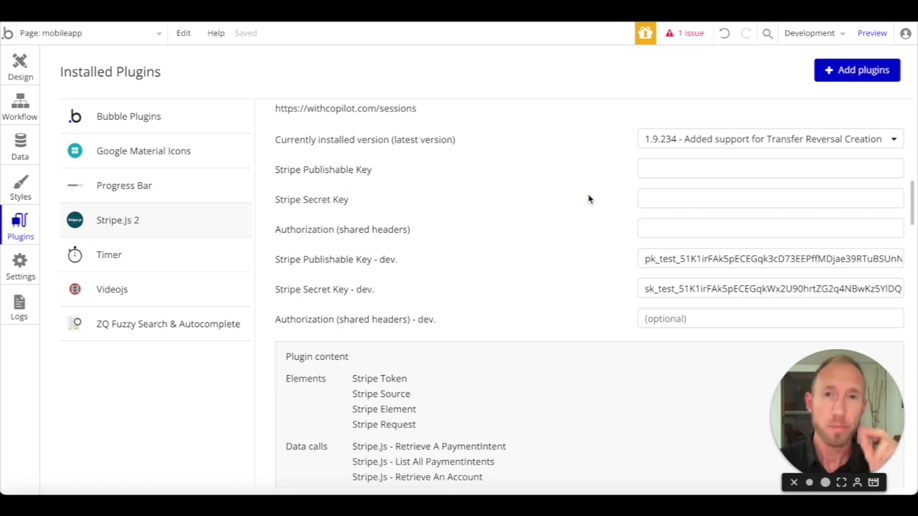
left_click(587, 139)
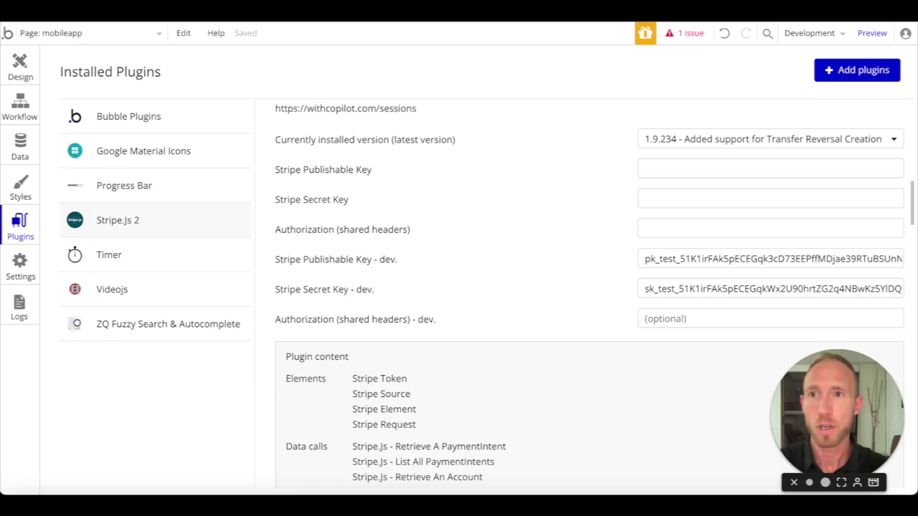
Open the mobile-payments page in the editor and set the page width to 320
left_click(58, 41)
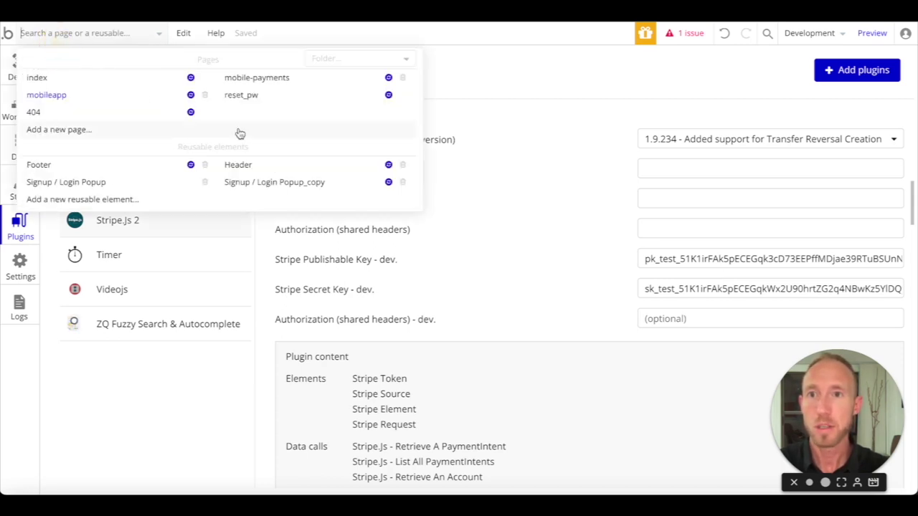
left_click(305, 78)
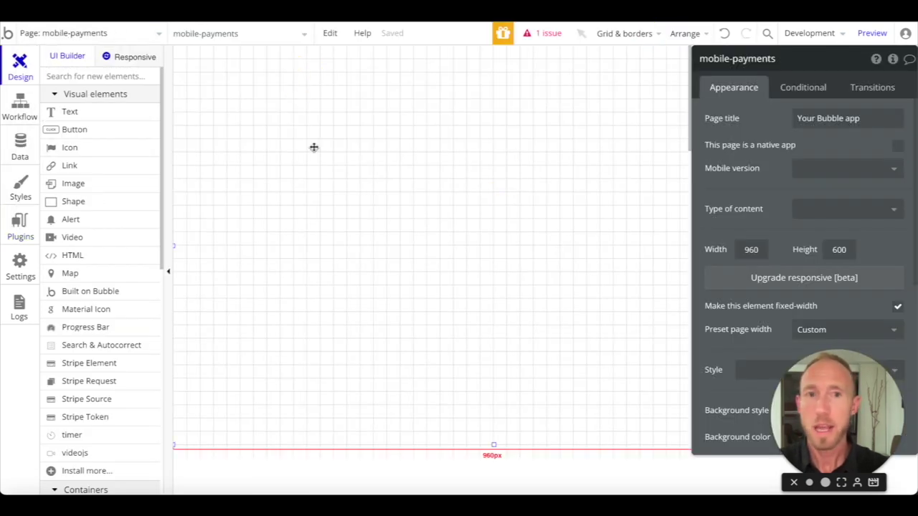
left_click(746, 251)
type("320")
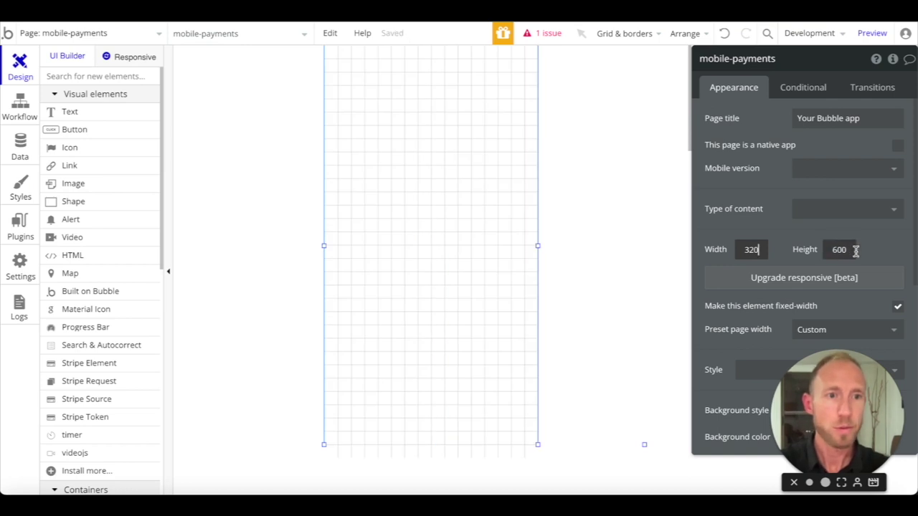
scroll(855, 251, "down", 3)
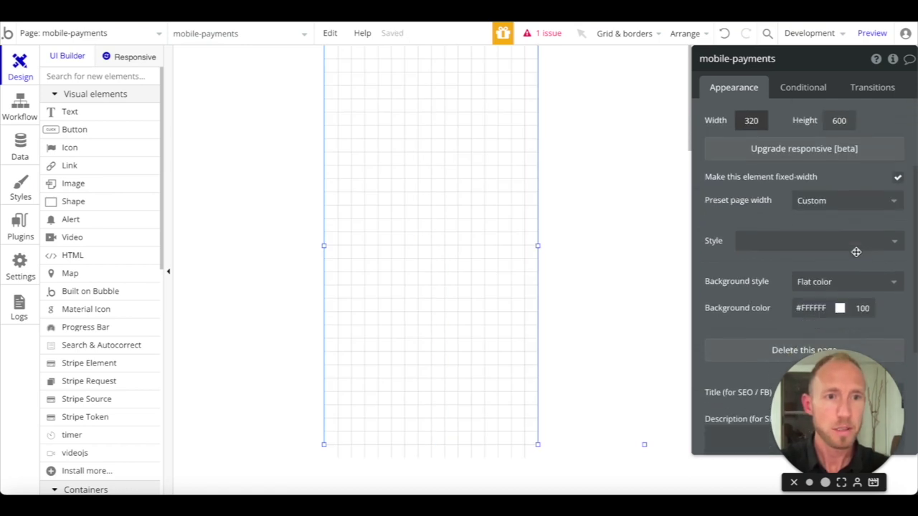
Turn off the page's fixed-width setting and set its minimum width to 99% of the current width
left_click(900, 177)
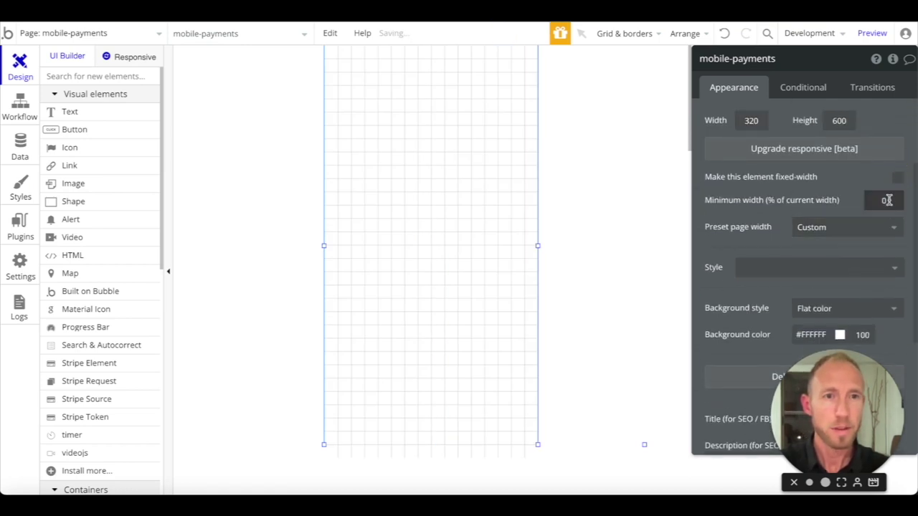
left_click(888, 200)
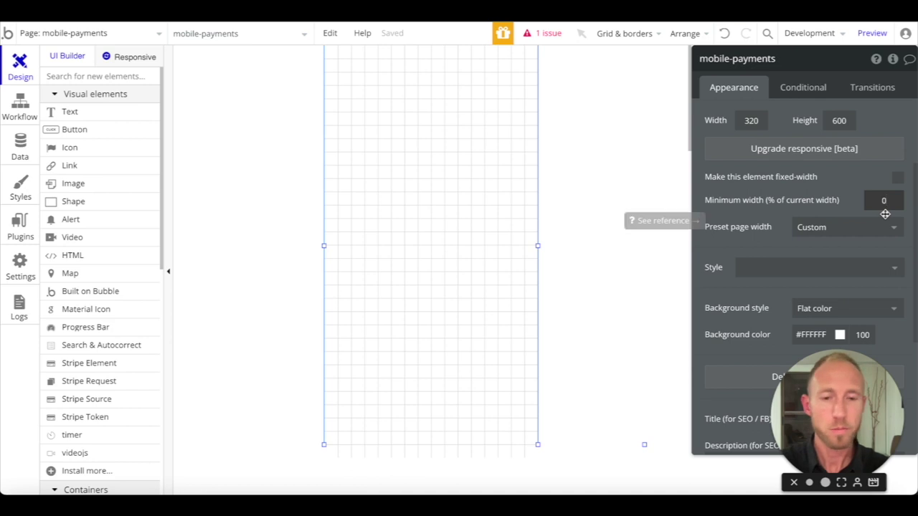
type("99")
left_click(886, 213)
left_click(883, 200)
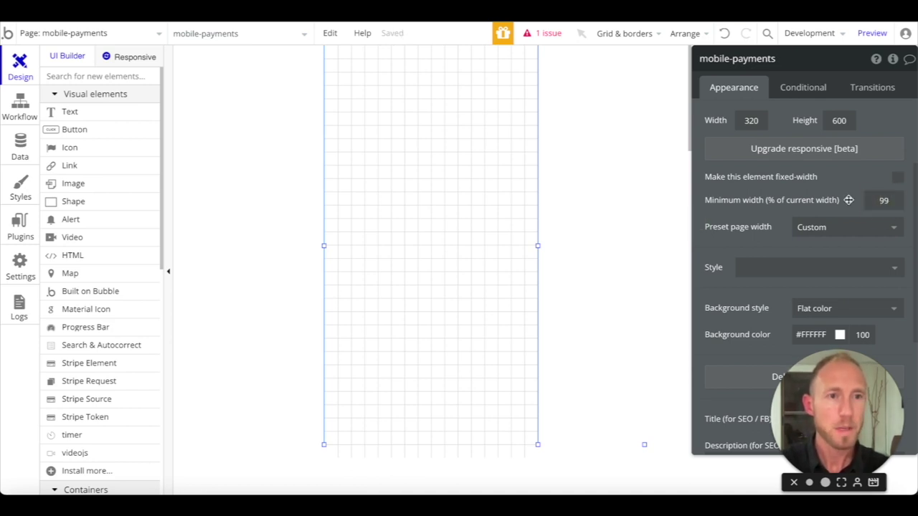
scroll(832, 223, "down", 1)
left_click(860, 163)
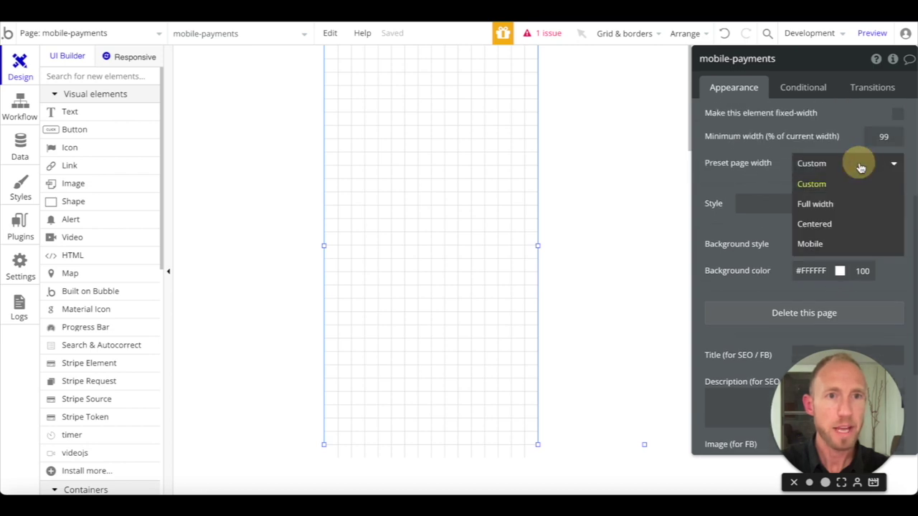
left_click(757, 179)
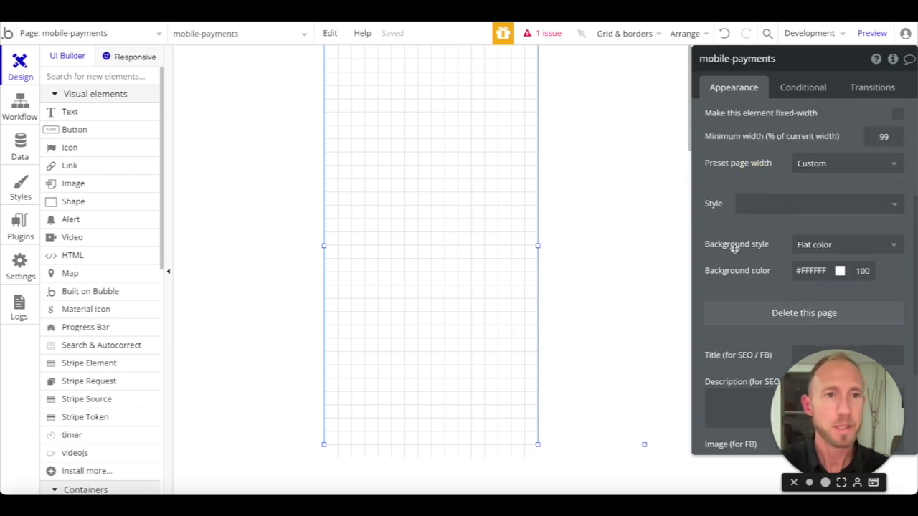
Set the mobile-payments page's background color to #121212
scroll(734, 248, "down", 1)
left_click(811, 202)
type("#12121")
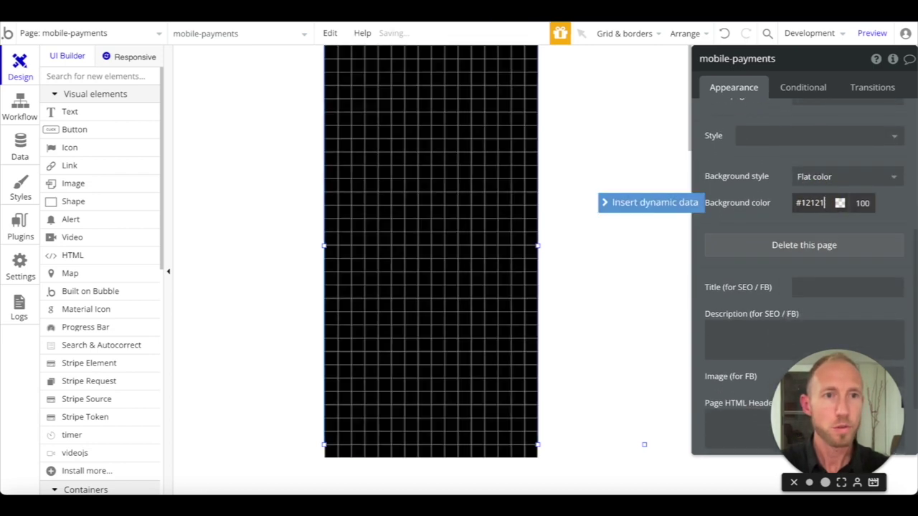
type("2")
left_click(765, 213)
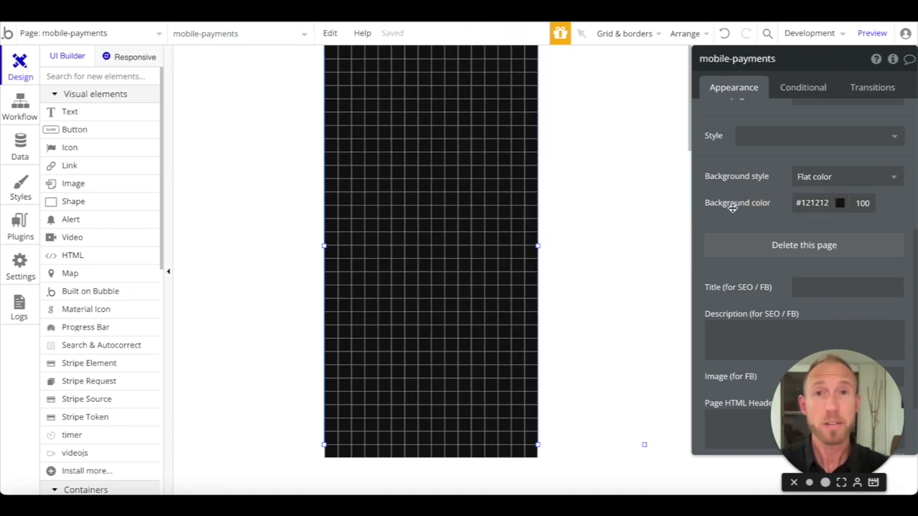
scroll(784, 233, "down", 2)
scroll(783, 231, "up", 5)
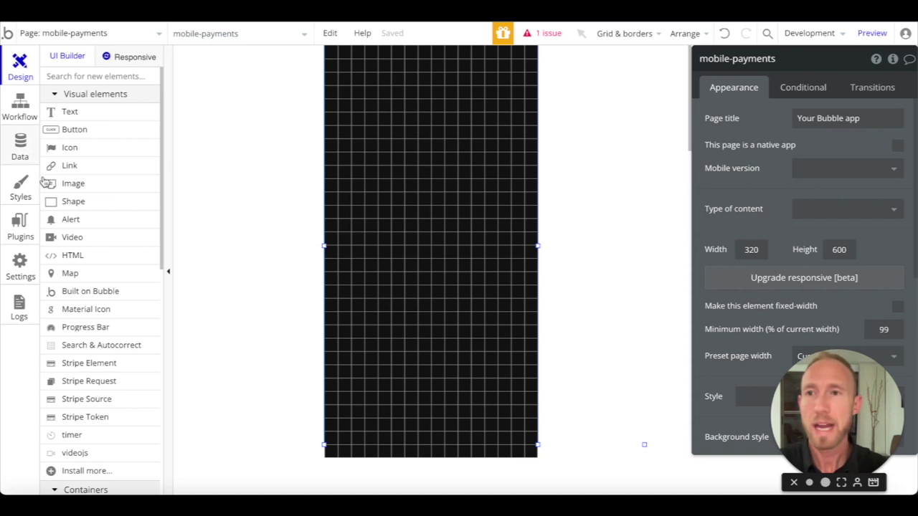
Draw a group about 281 by 465 on the page and position it at X 0, Y 0
scroll(81, 140, "down", 10)
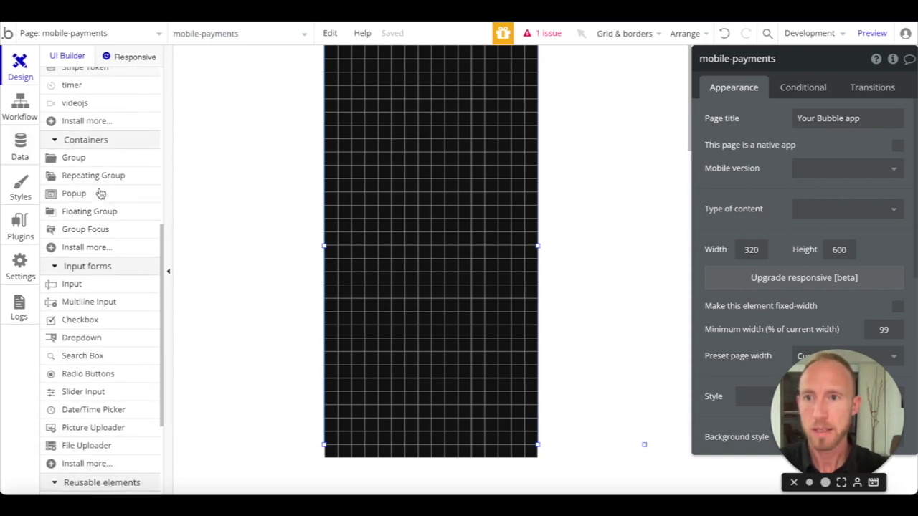
left_click(108, 136)
left_click_drag(335, 63, 523, 372)
scroll(782, 302, "down", 3)
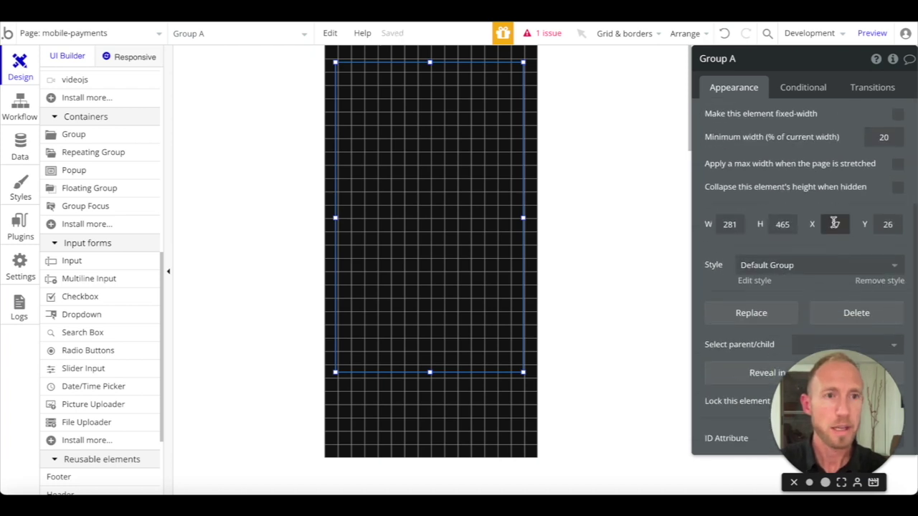
left_click(834, 224)
type("0")
left_click(881, 222)
type("0")
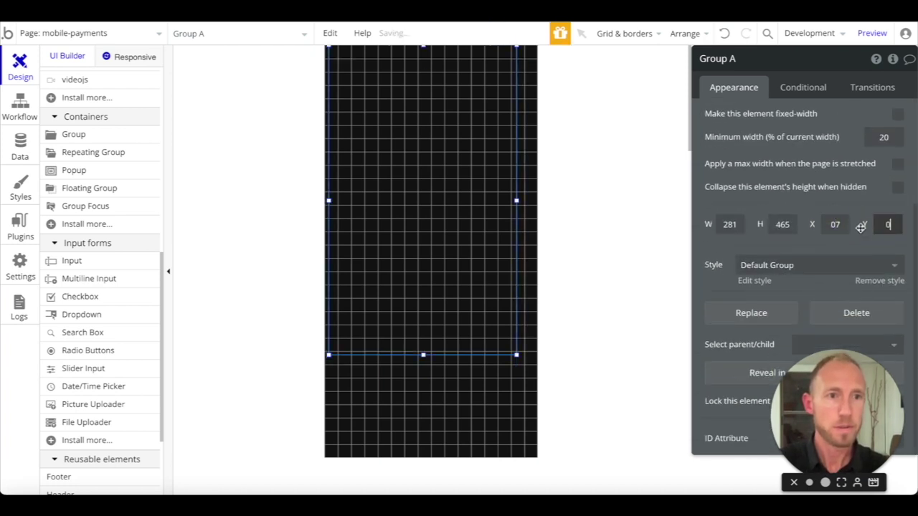
left_click(841, 228)
type("0")
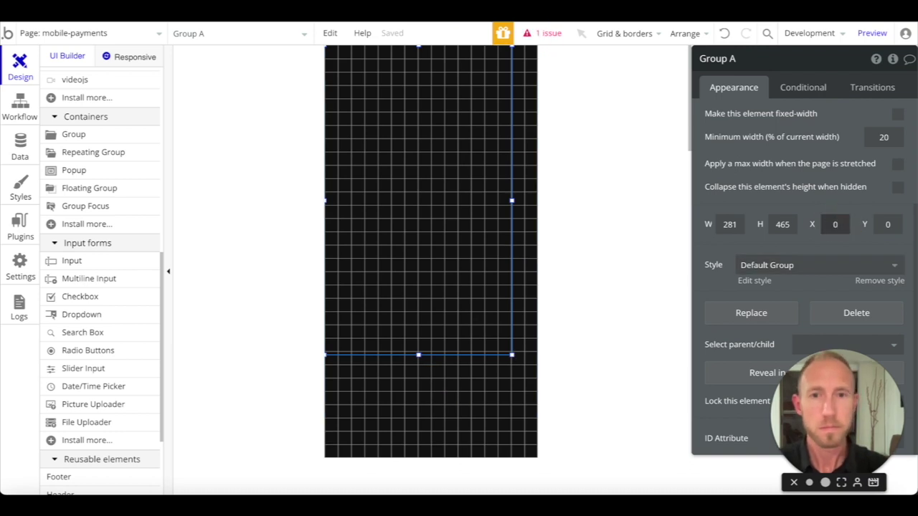
Enlarge the group to the full page width, making it 320 wide and 540 high
left_click(455, 236)
left_click_drag(512, 354, 537, 402)
left_click(437, 380)
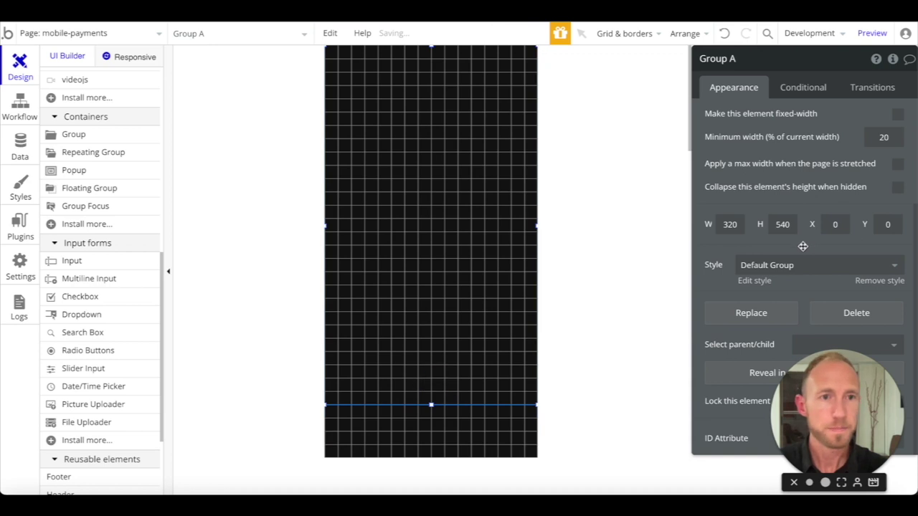
Apply a maximum width of 200% to the group and rename it Group Payments Page
left_click(898, 164)
left_click_drag(878, 187, 872, 188)
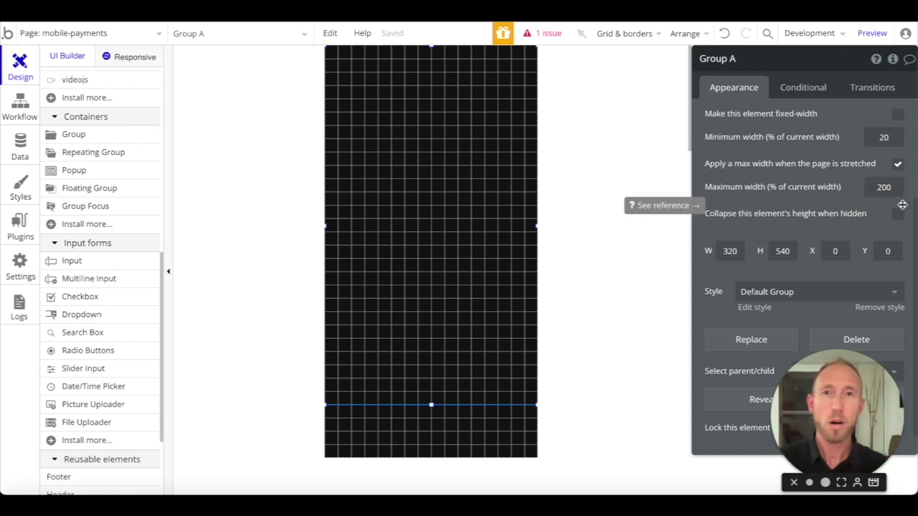
scroll(847, 195, "up", 1)
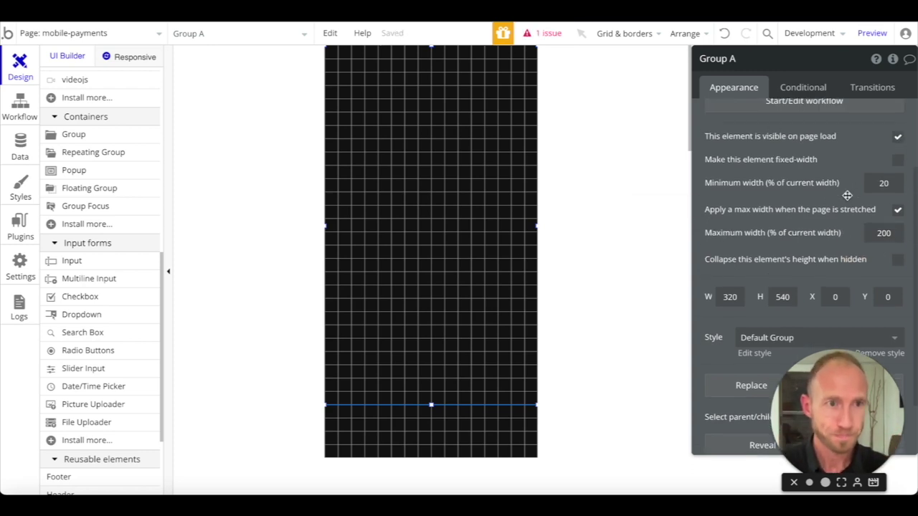
scroll(847, 195, "up", 3)
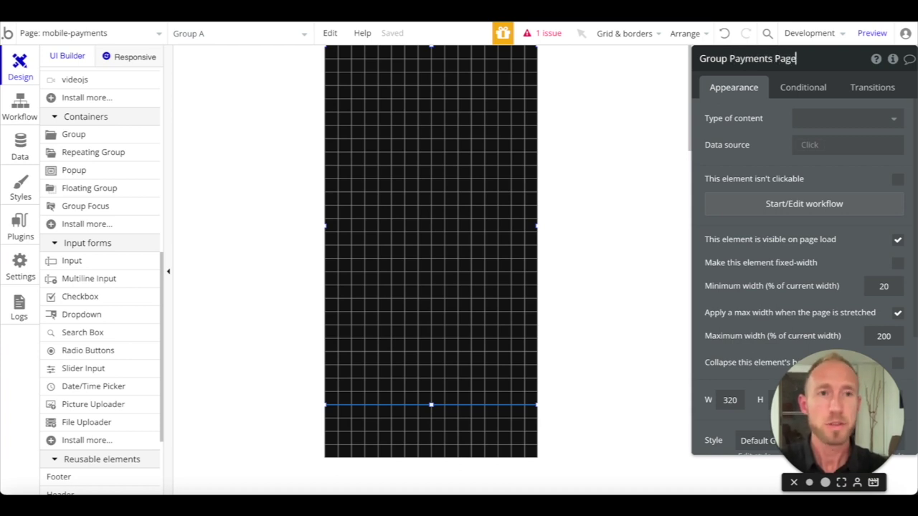
Open the mobileapp page and check Group Plans, Group Profile and Group Class Preview for reusable heading texts
left_click(89, 32)
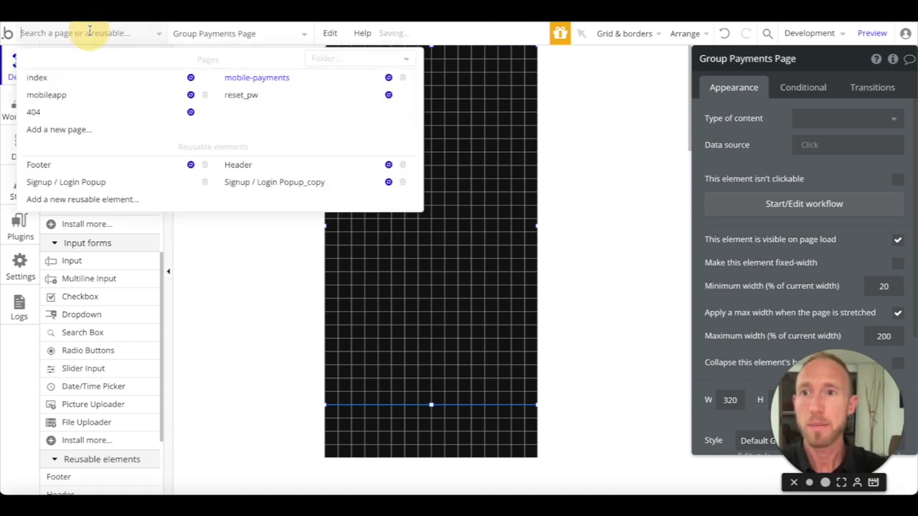
left_click(86, 94)
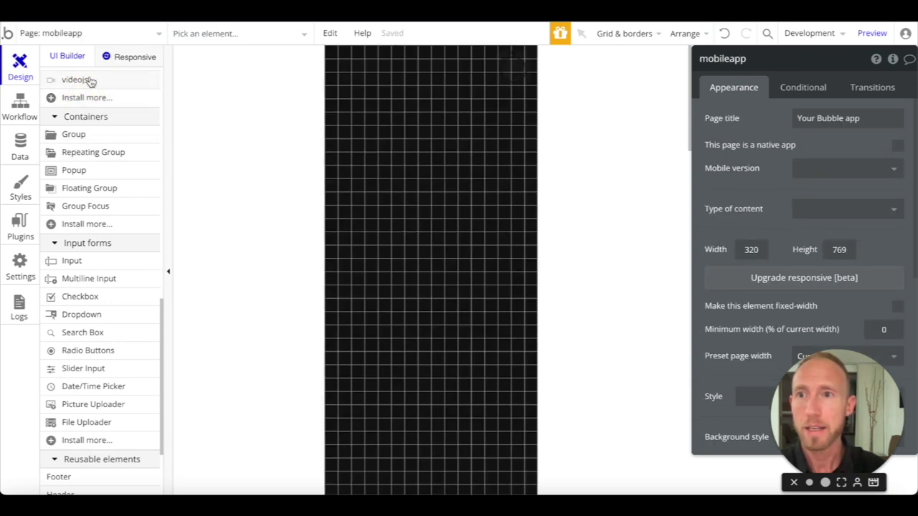
scroll(86, 83, "up", 5)
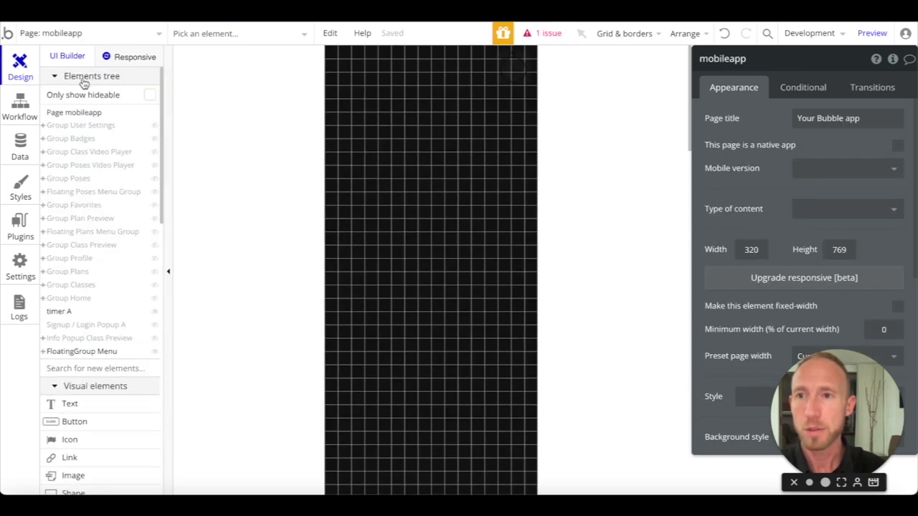
left_click(154, 277)
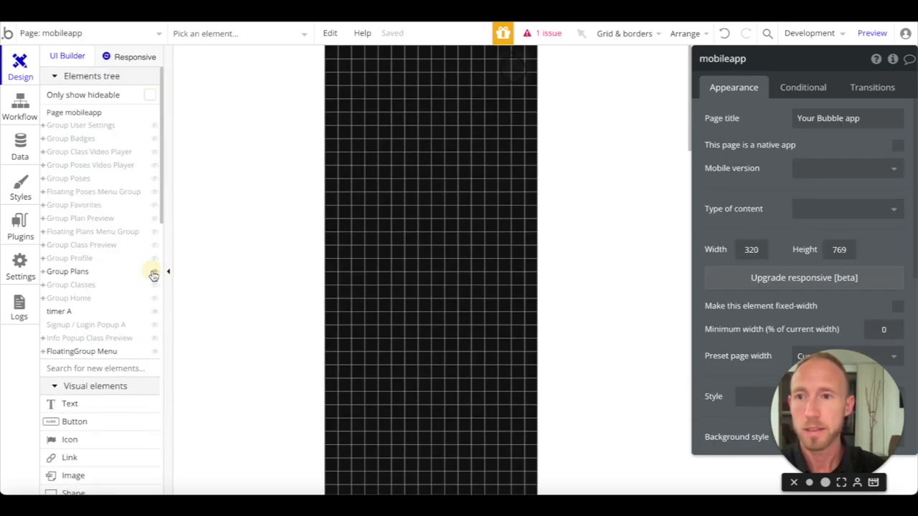
left_click(153, 276)
left_click(152, 260)
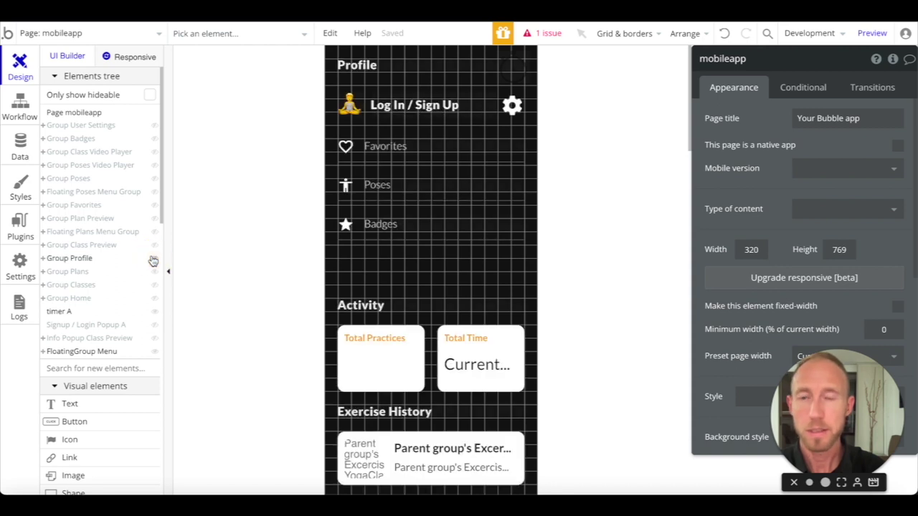
left_click(153, 259)
left_click(157, 246)
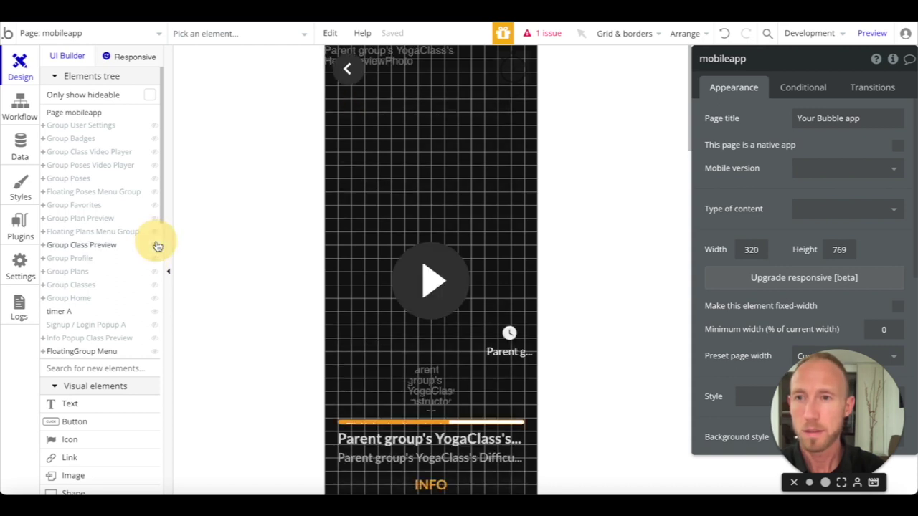
left_click(157, 245)
Show Group Favorites, copy its YOGA FLOW and My Favorites texts together, and hide the group again
left_click(154, 205)
left_click(398, 105)
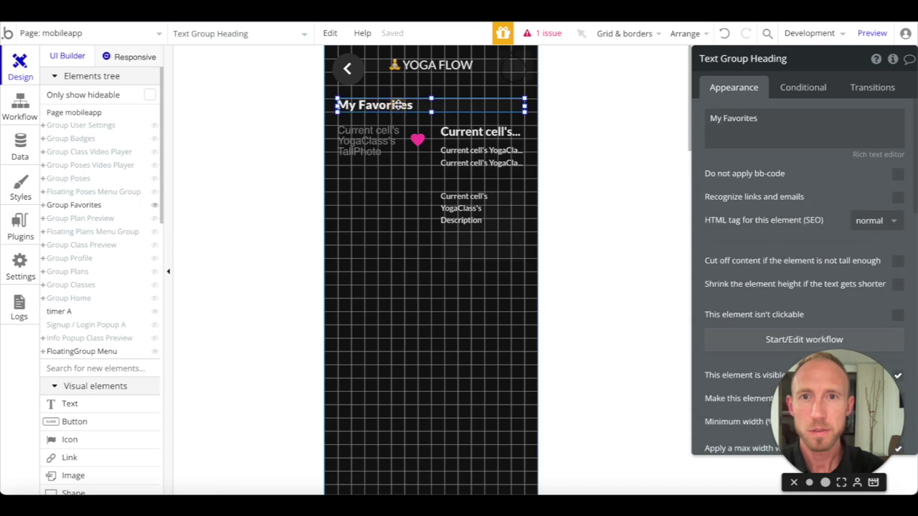
left_click(445, 68)
left_click(437, 107, "shift")
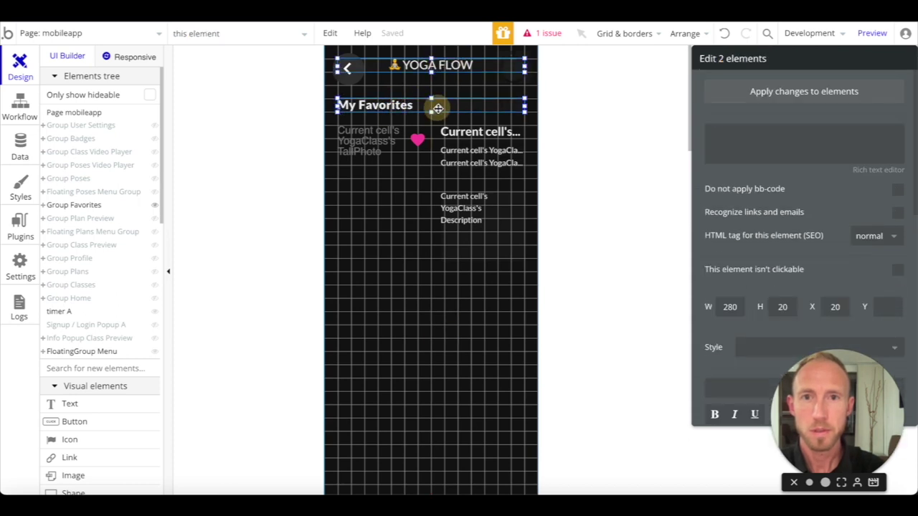
left_click(155, 206)
Paste the copied texts into Group Payments Page on the mobile-payments page and align them at the group's top
left_click(127, 33)
left_click(281, 79)
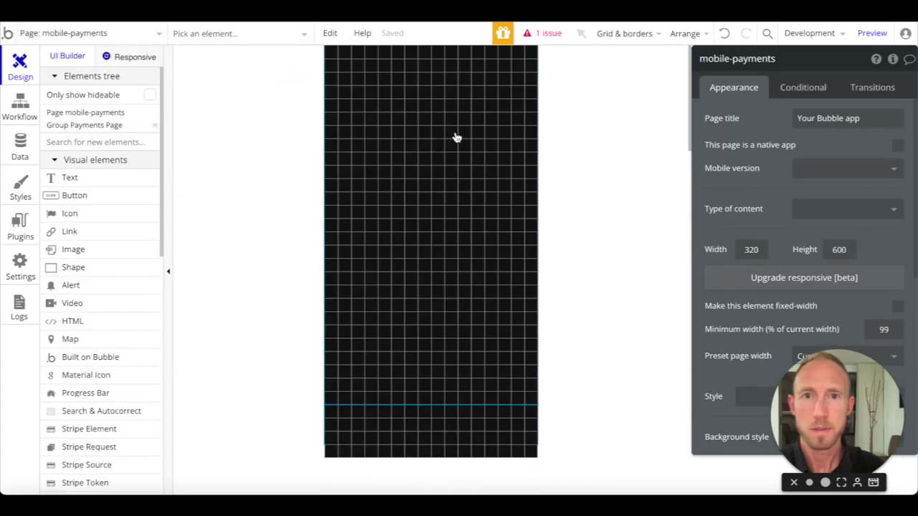
key("ctrl+v")
left_click(459, 61)
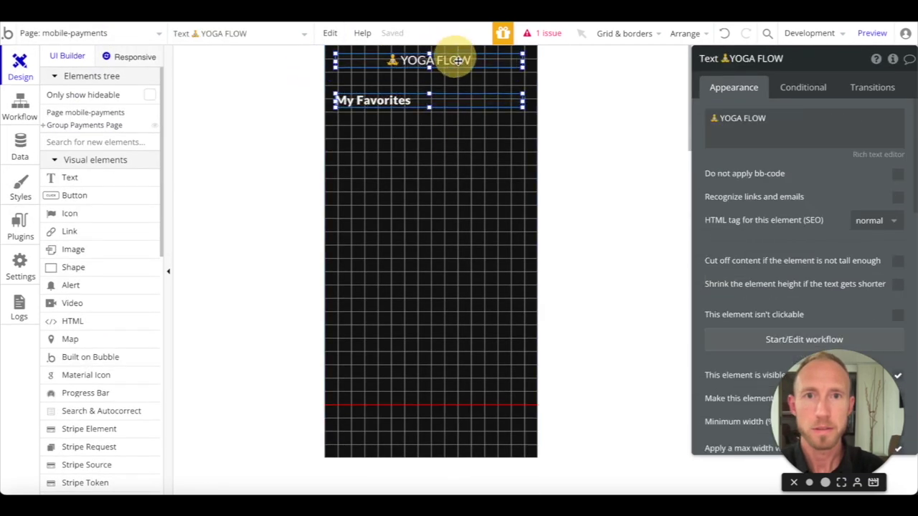
left_click_drag(459, 60, 455, 62)
Adjust the My Favorites heading's vertical position so it sits 40 px below the YOGA FLOW text
left_click(459, 78)
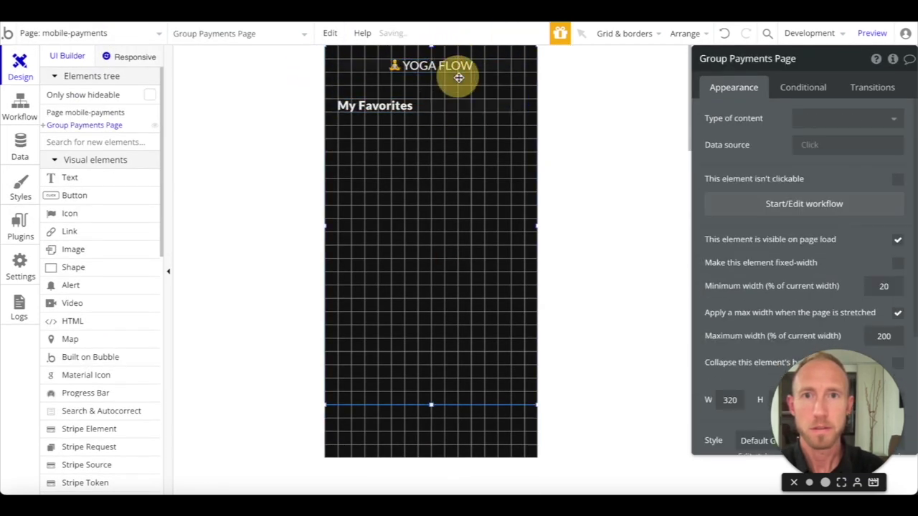
left_click(464, 66)
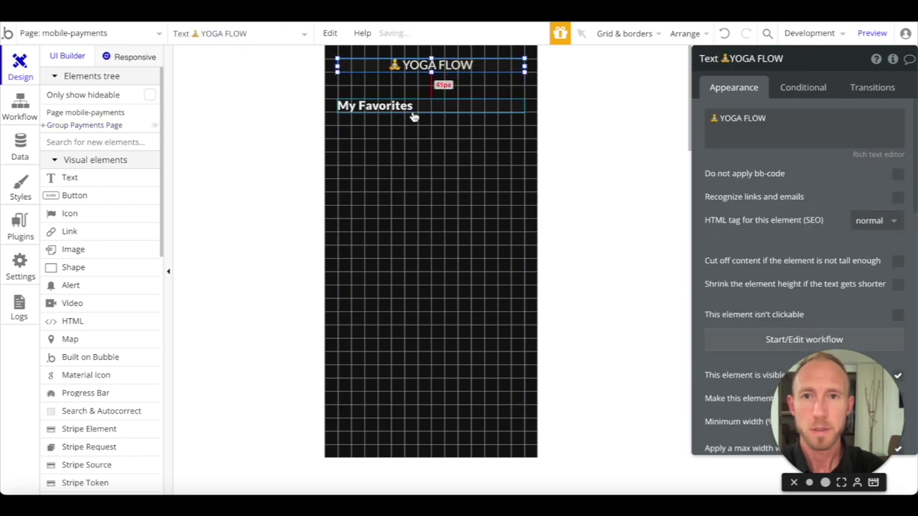
left_click_drag(413, 115, 414, 104)
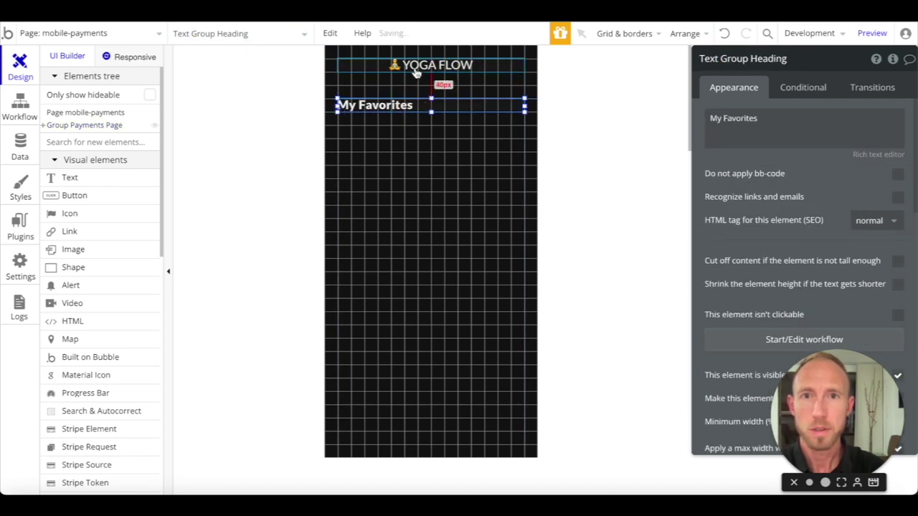
Draw a new group about 281 by 33 directly below the My Favorites heading
scroll(82, 283, "down", 3)
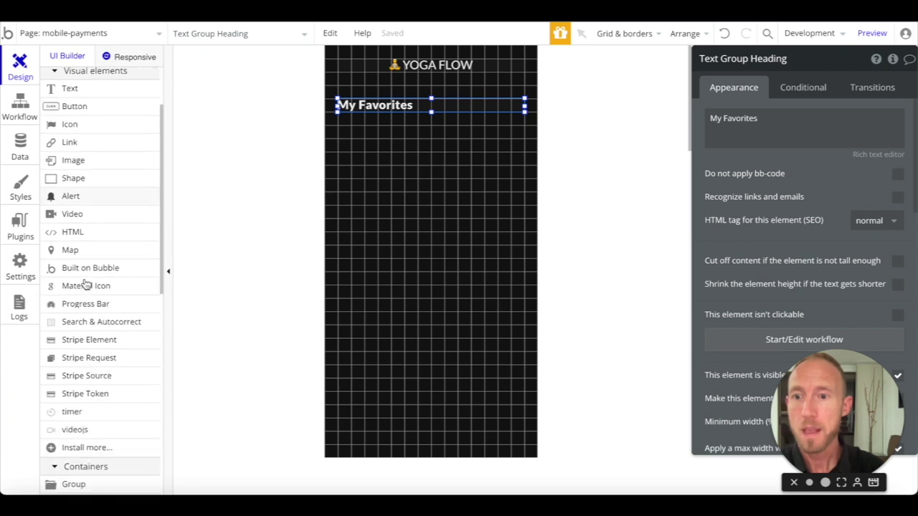
scroll(99, 302, "down", 8)
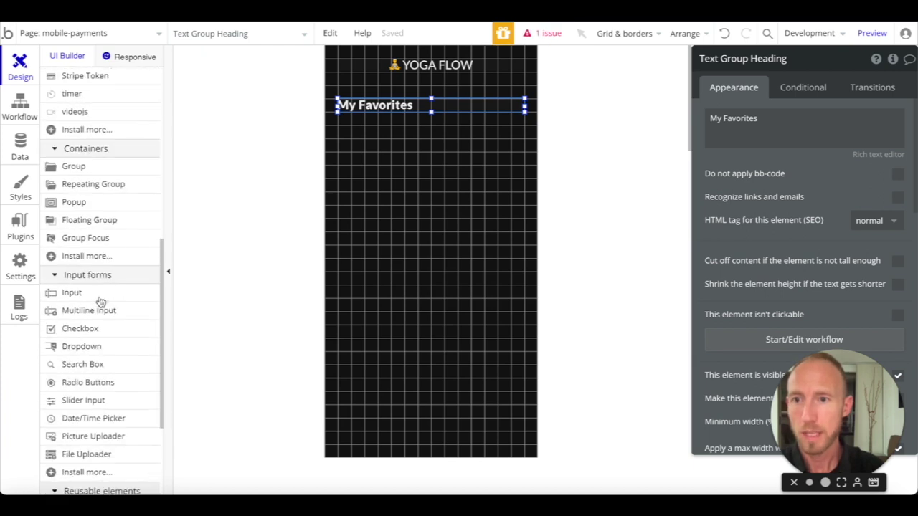
scroll(108, 237, "up", 2)
left_click(102, 225)
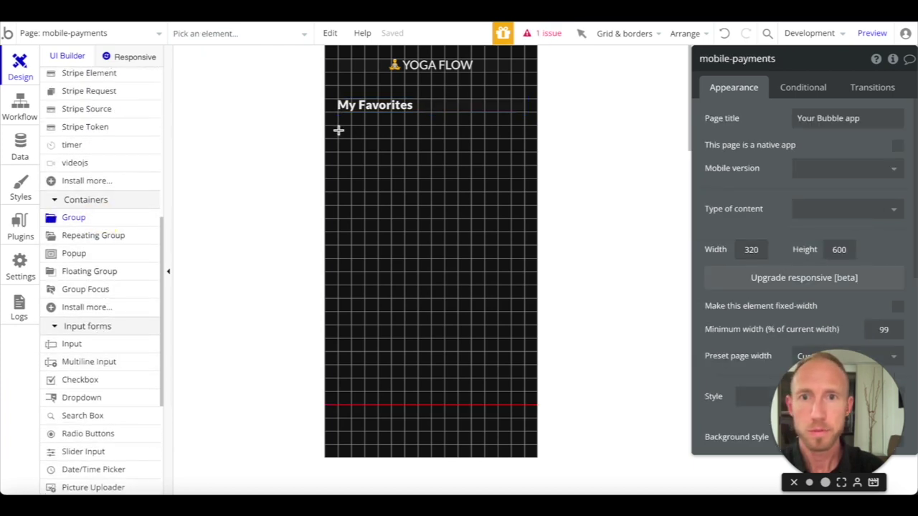
left_click_drag(340, 128, 527, 151)
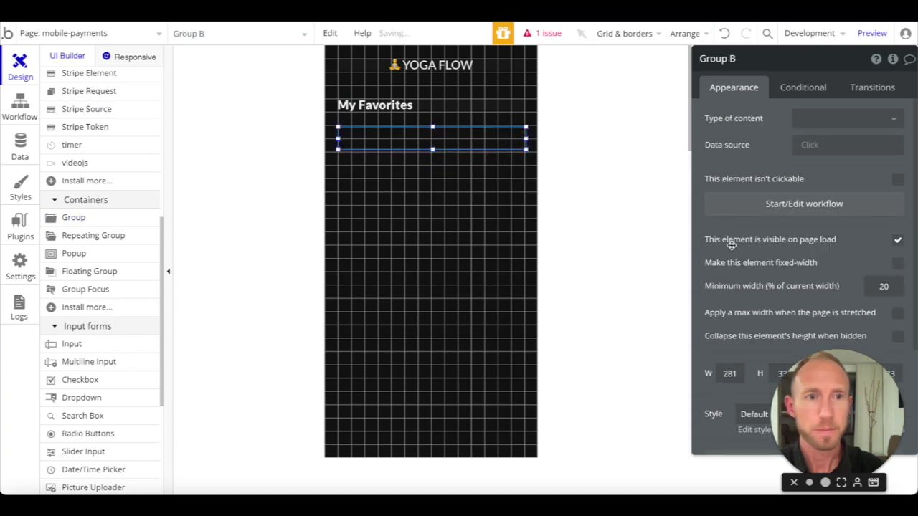
Replace the new group's Default Group style with the blank style option
scroll(732, 244, "down", 2)
left_click(838, 326)
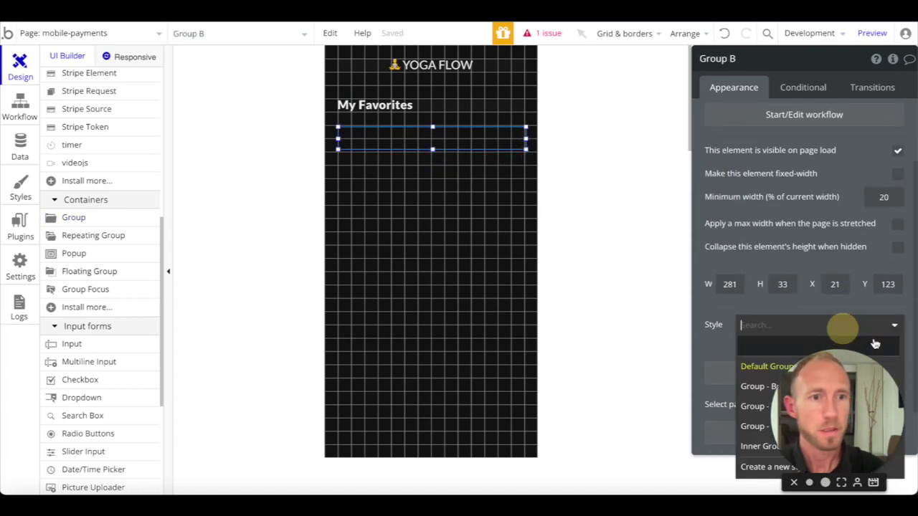
left_click(829, 330)
scroll(820, 299, "down", 5)
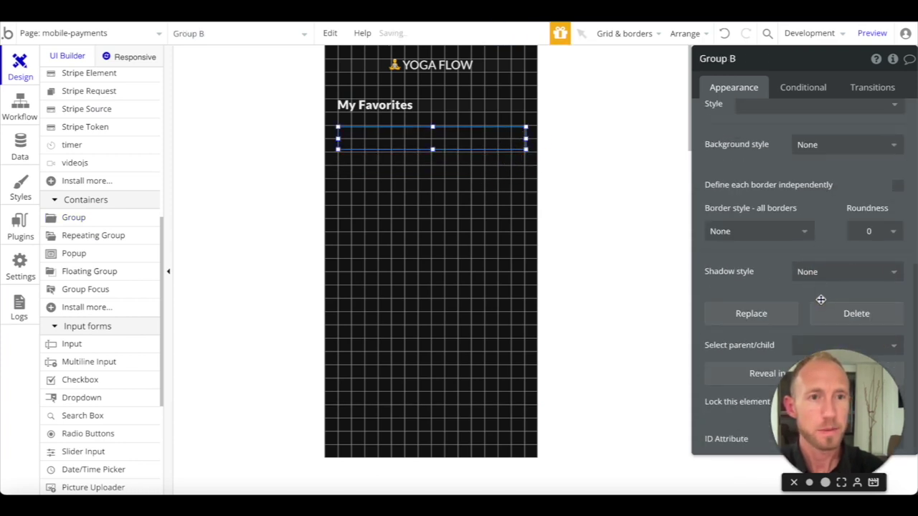
Give the new group below the heading a flat #FFFFFF background and set its width to 280
left_click(889, 144)
left_click(807, 183)
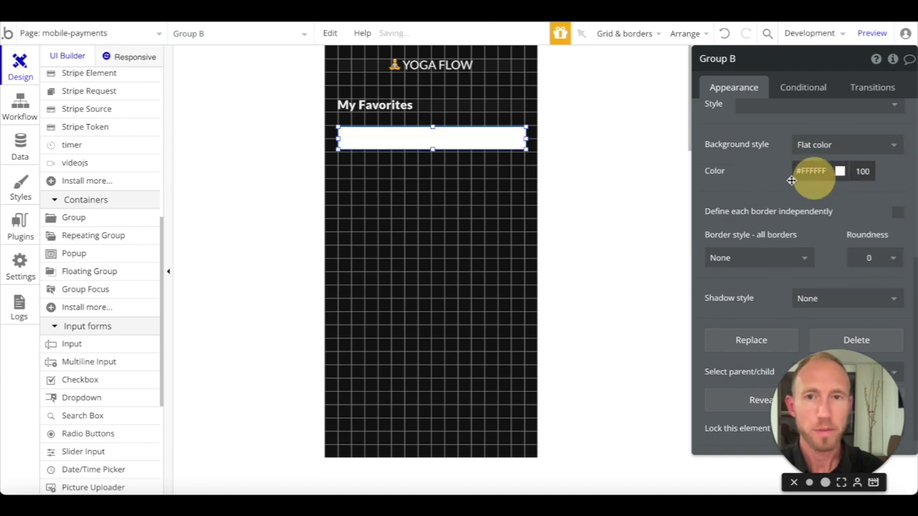
scroll(744, 174, "up", 4)
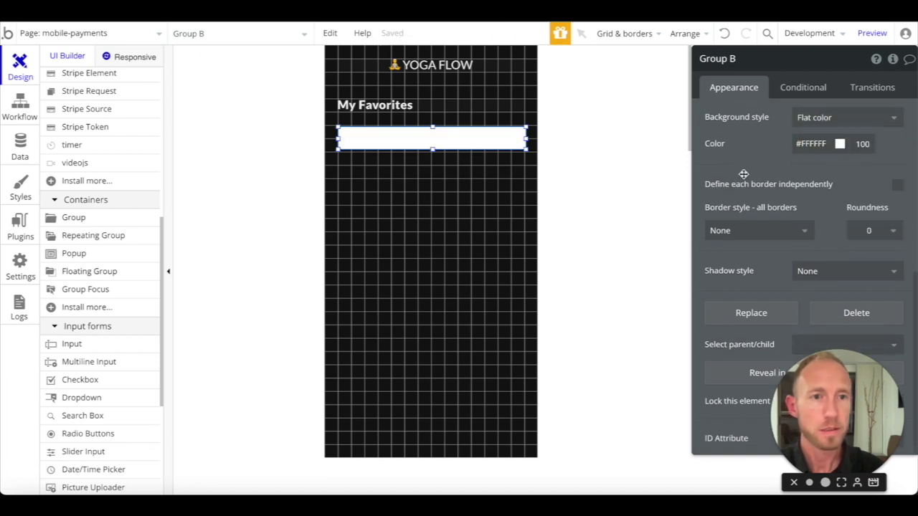
left_click(729, 222)
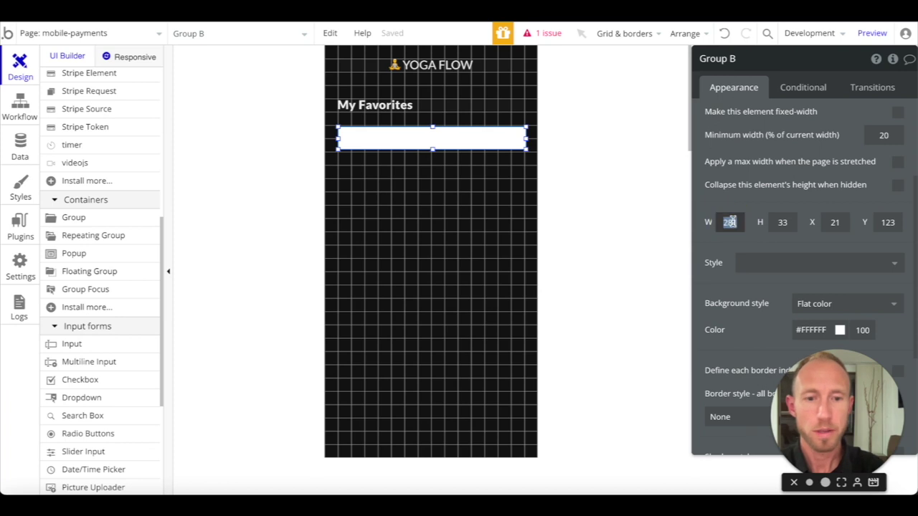
Center the white group horizontally on the page and set its border roundness to 10
right_click(488, 140)
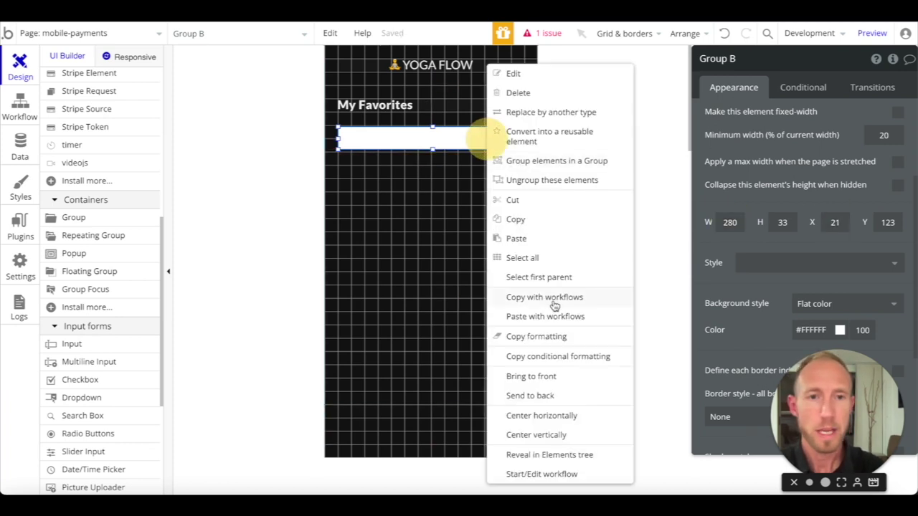
left_click(565, 424)
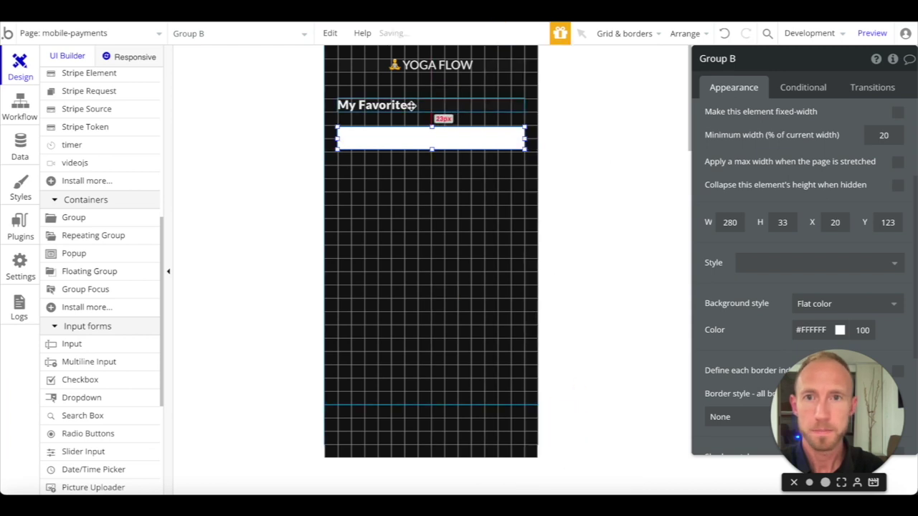
left_click(410, 106)
left_click(416, 140)
scroll(765, 217, "down", 3)
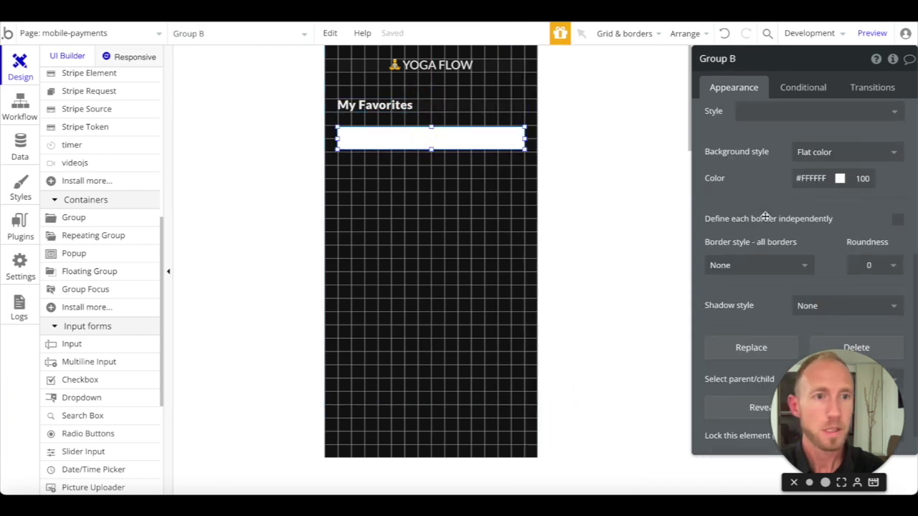
left_click(891, 265)
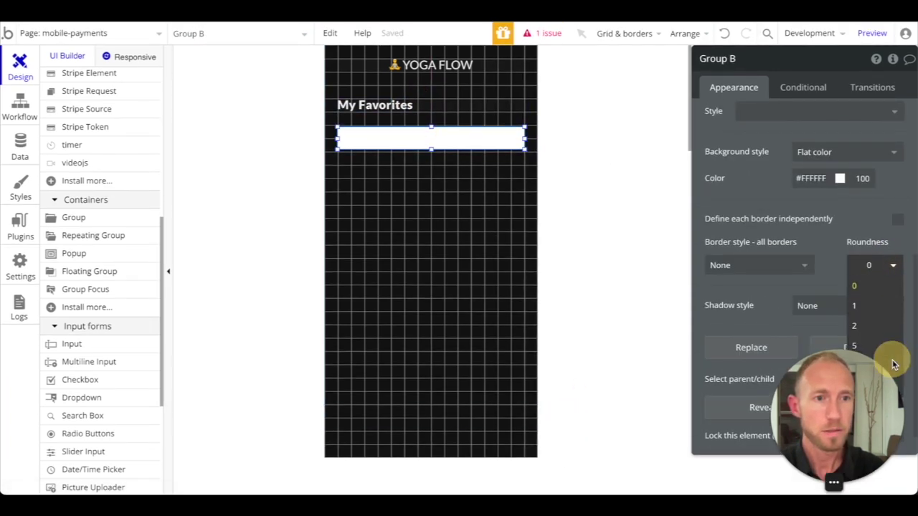
scroll(790, 294, "down", 1)
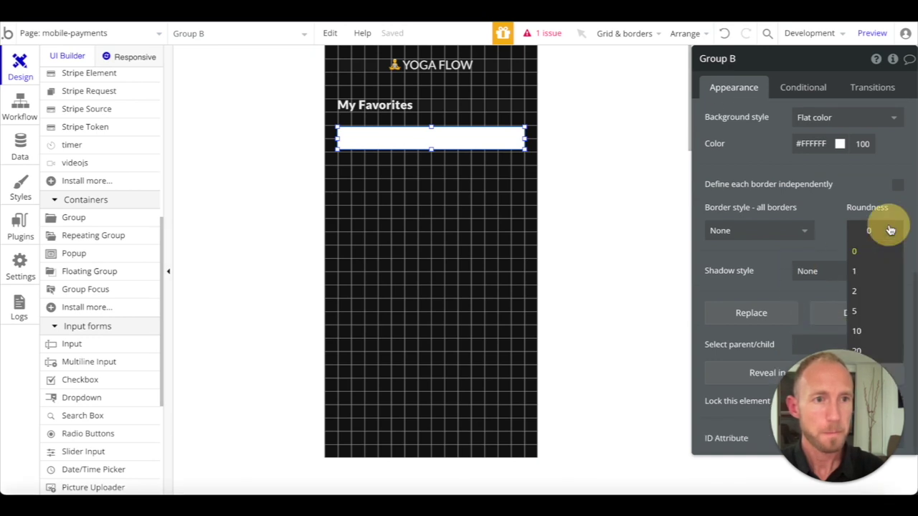
left_click(884, 333)
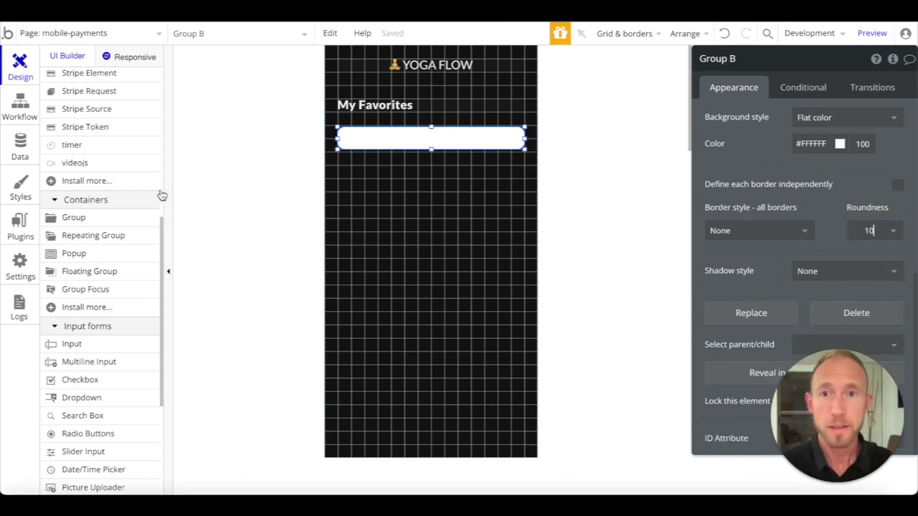
Change the My Favorites heading text to "Credit Card"
left_click(380, 105)
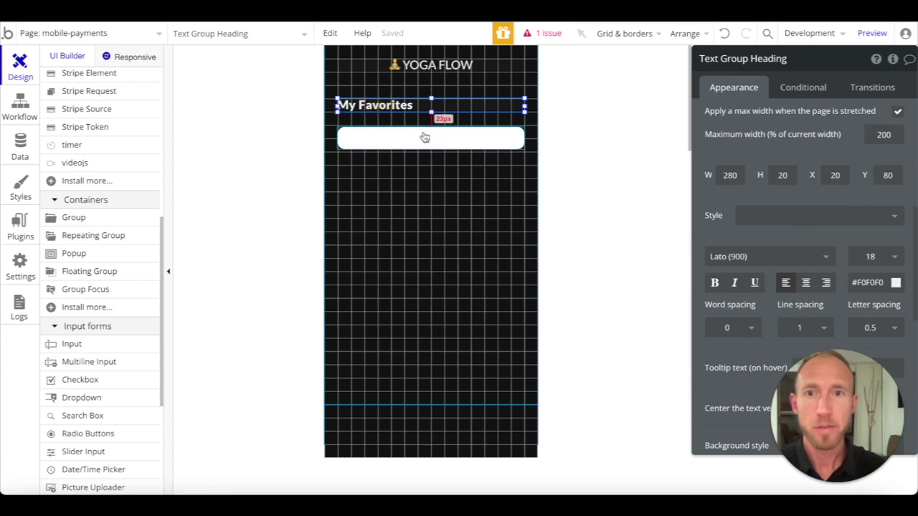
scroll(767, 150, "up", 10)
triple_click(768, 139)
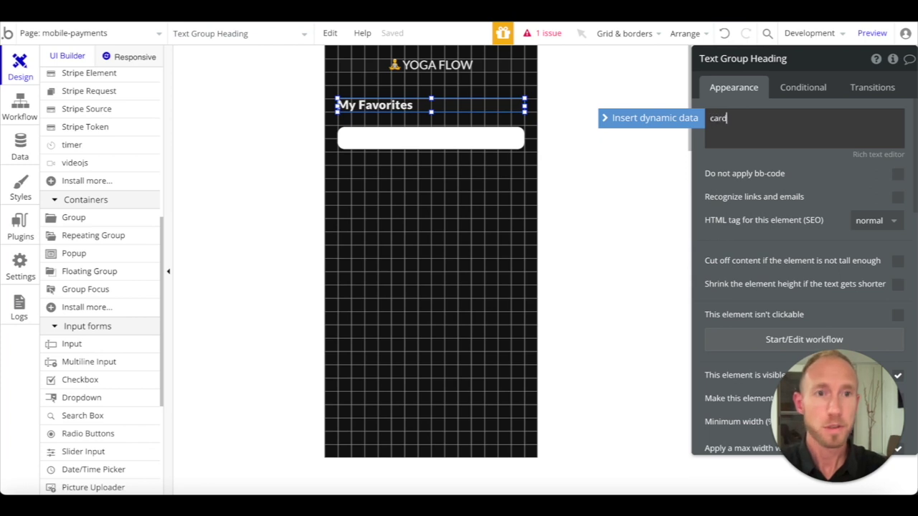
type("card")
key("BackSpace")
key("BackSpace")
key("BackSpace")
key("BackSpace")
type("Ca")
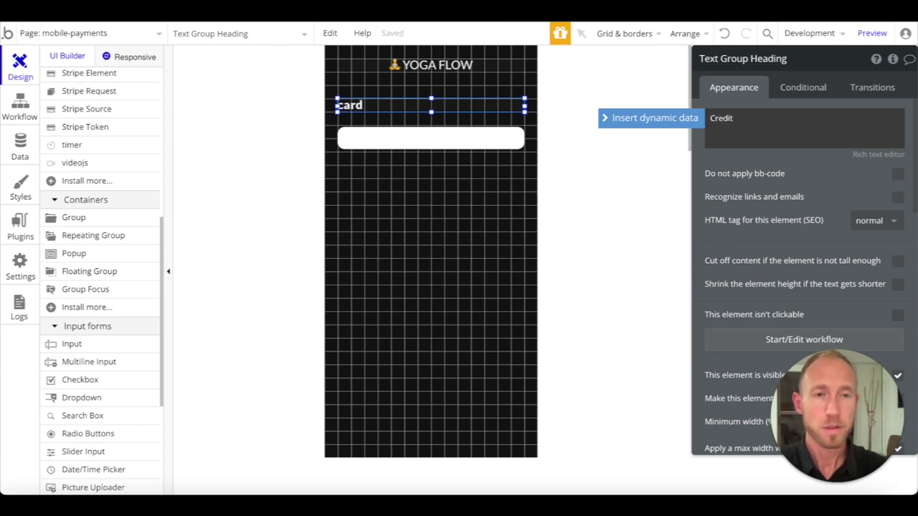
type("rd")
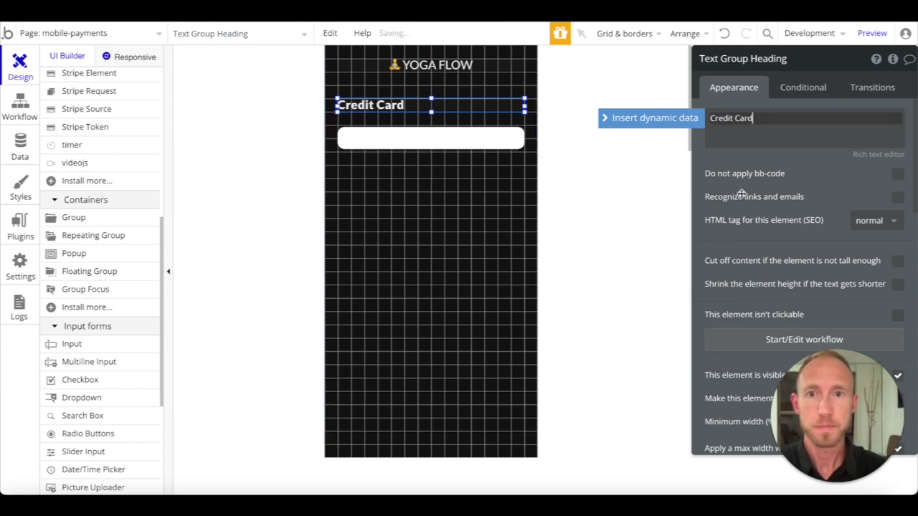
Set the Credit Card heading's font to Lato (700)
scroll(759, 225, "down", 5)
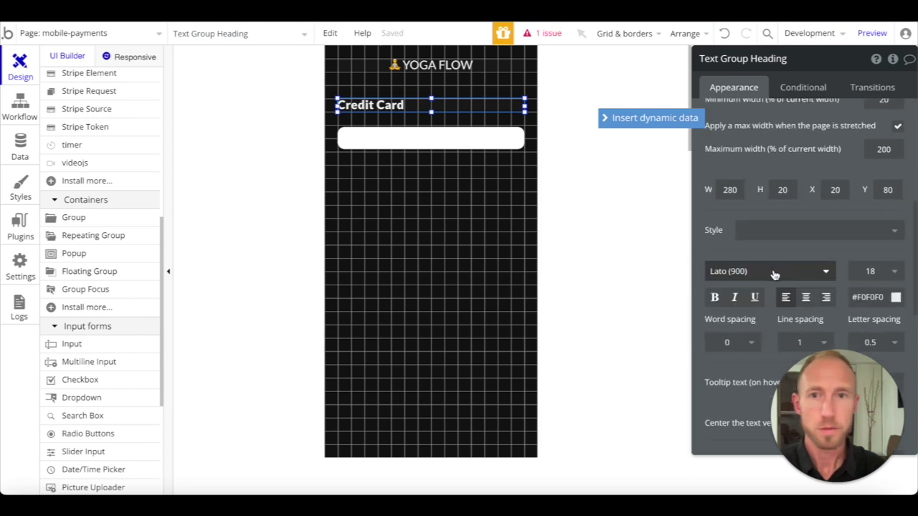
scroll(767, 287, "down", 2)
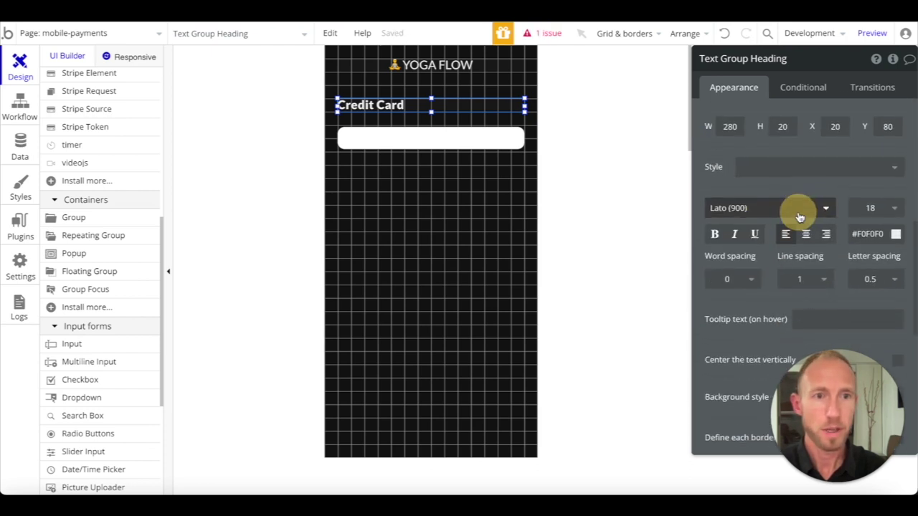
left_click(803, 212)
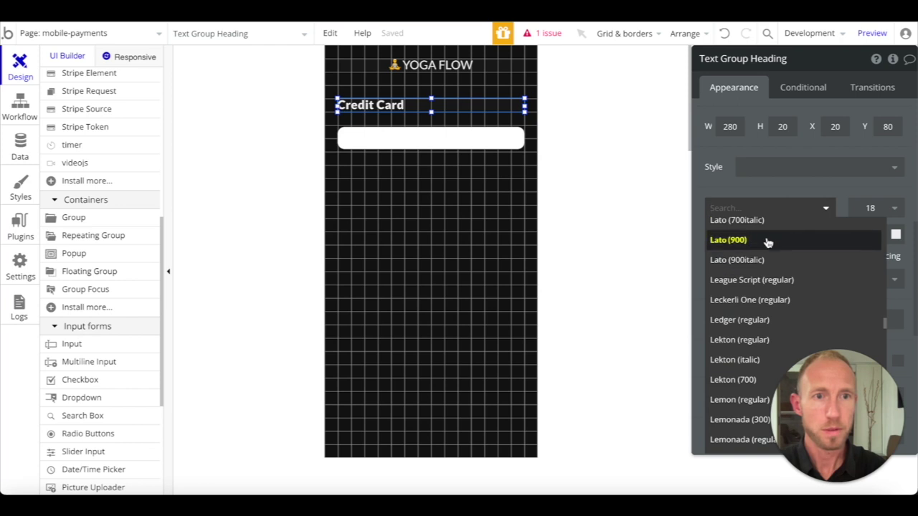
scroll(766, 244, "up", 1)
left_click(752, 264)
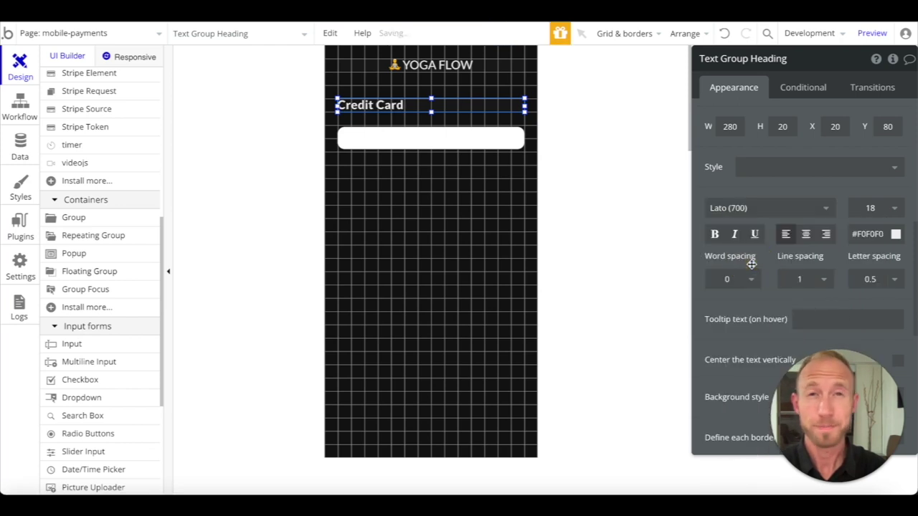
Draw a Stripe Element about 246 by 17 inside the white rounded group
left_click(404, 143)
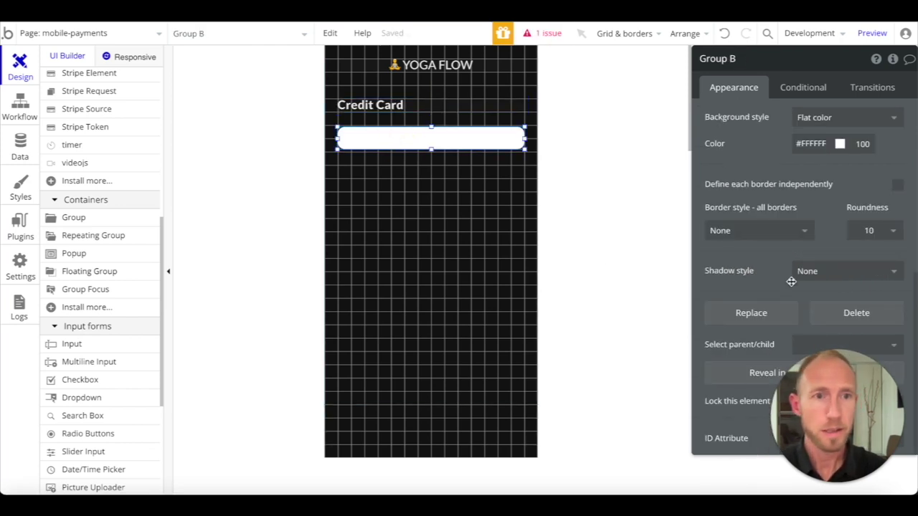
scroll(112, 298, "up", 3)
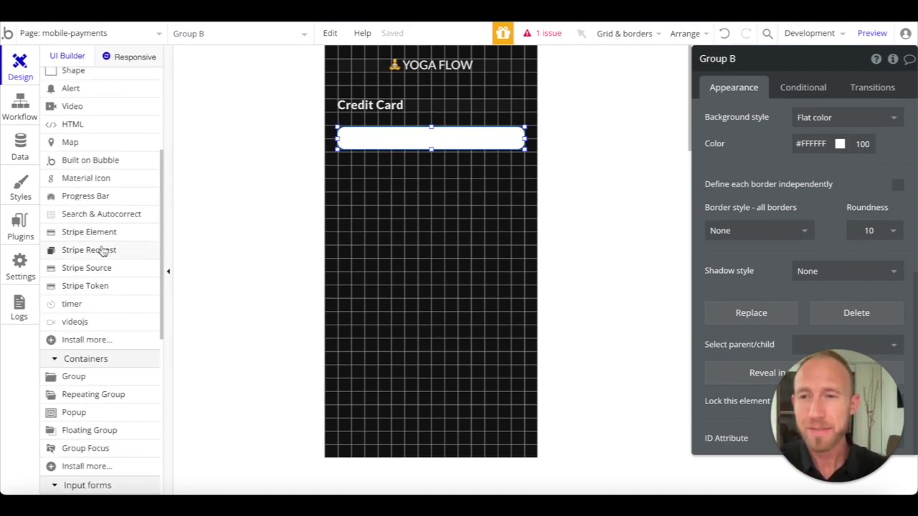
left_click(87, 234)
mouse_move(349, 142)
left_mouse_down()
mouse_move(510, 139)
mouse_move(514, 131)
left_mouse_up()
Set the Stripe element's X position to 8 and its width to 262
scroll(755, 235, "down", 1)
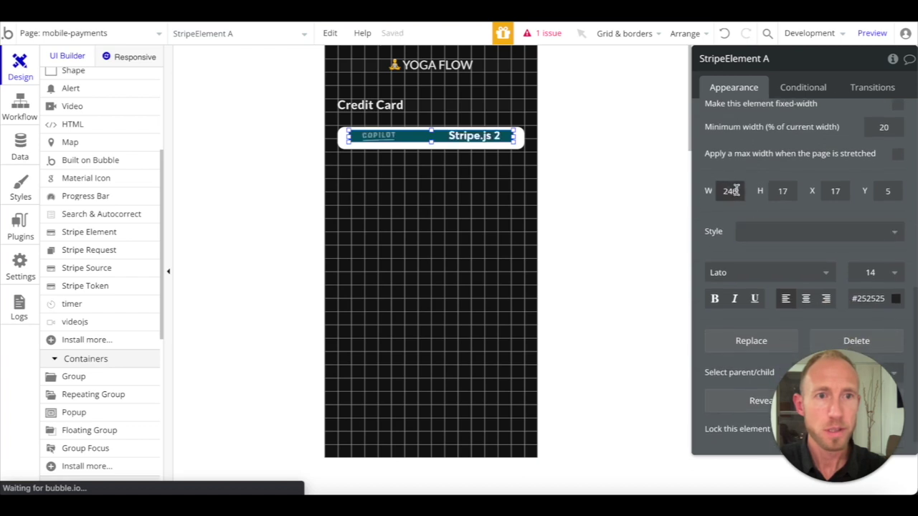
double_click(730, 192)
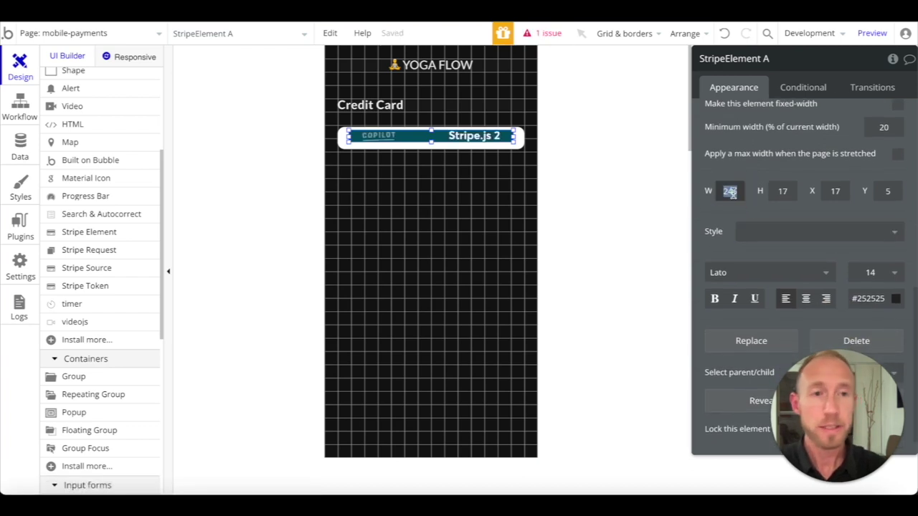
double_click(846, 191)
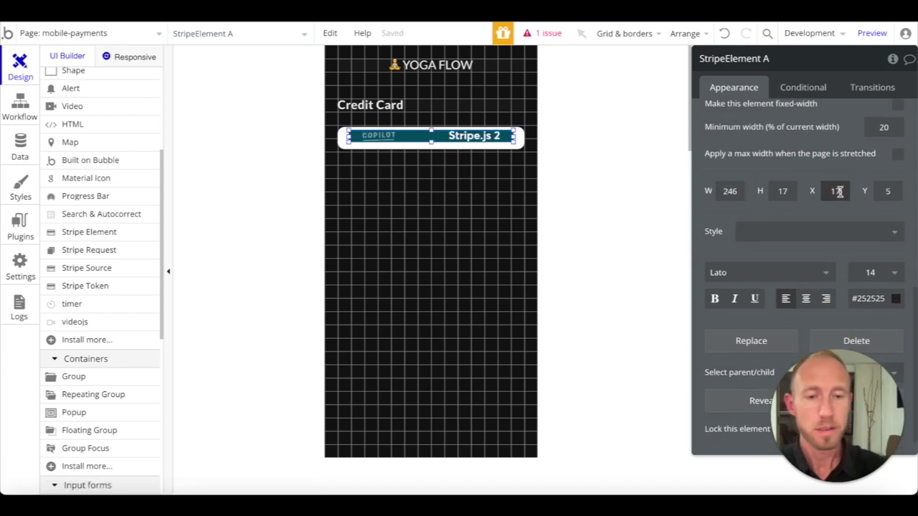
type("8")
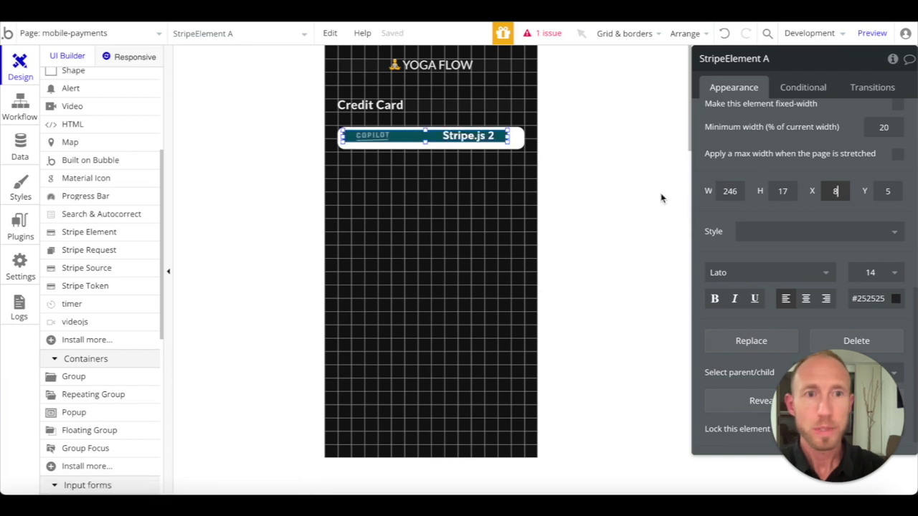
double_click(741, 198)
type("2")
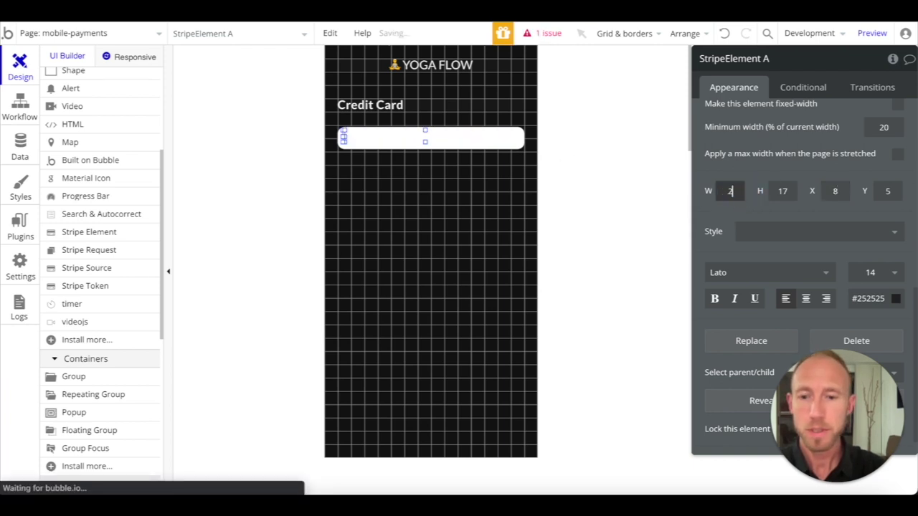
type("62")
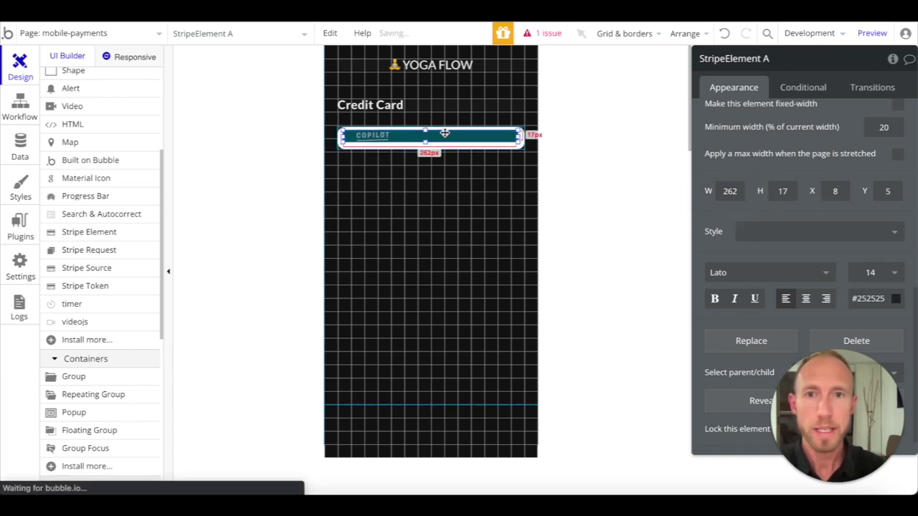
Nudge the Stripe element down inside the white group to a Y position of 11
left_click(430, 136)
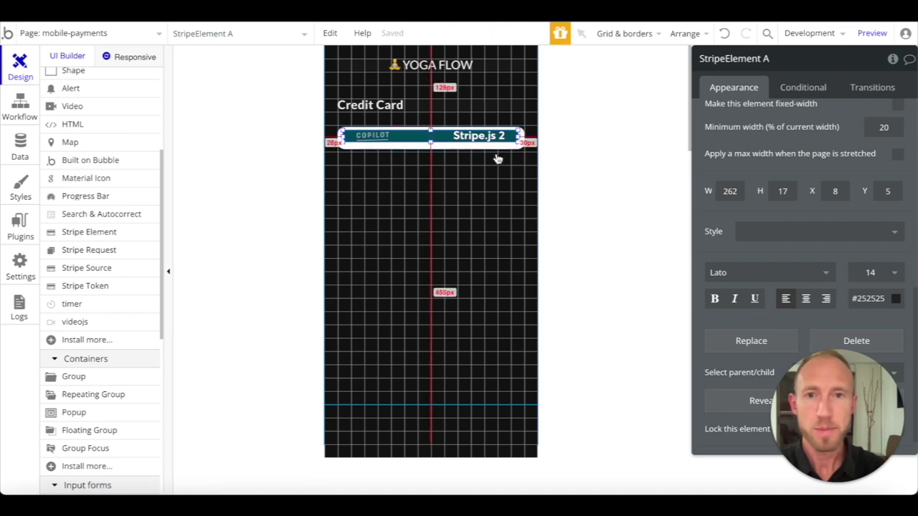
key("Down")
key("Down")
key("Down")
key("Down")
key("Down")
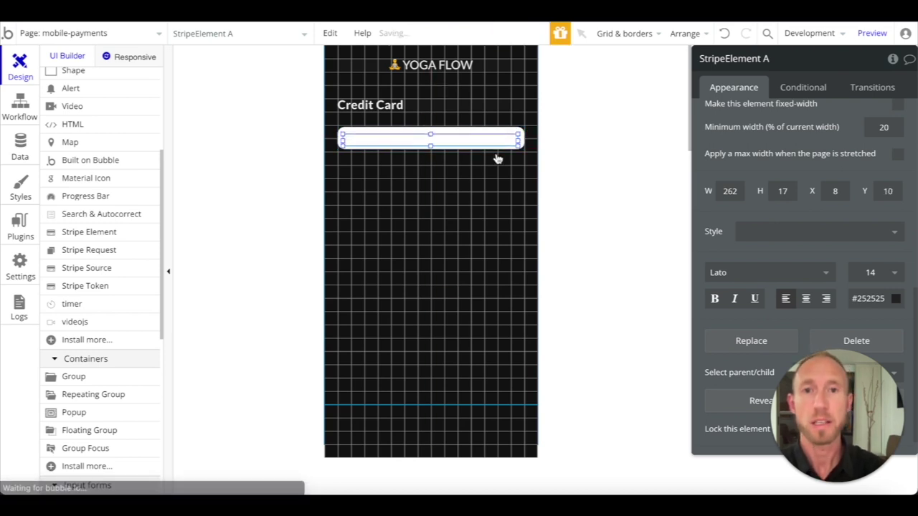
key("Down")
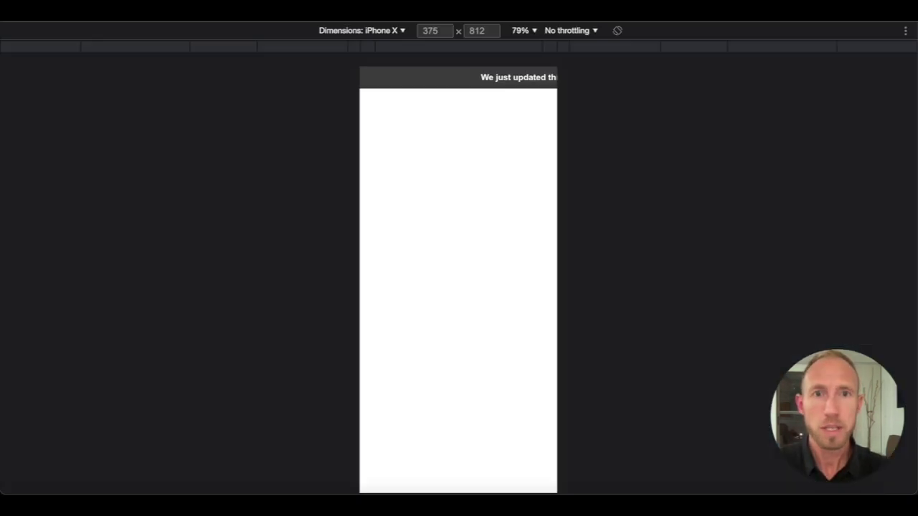
Refresh the mobile page preview and check how the card number field sits in the white group
left_click(481, 78)
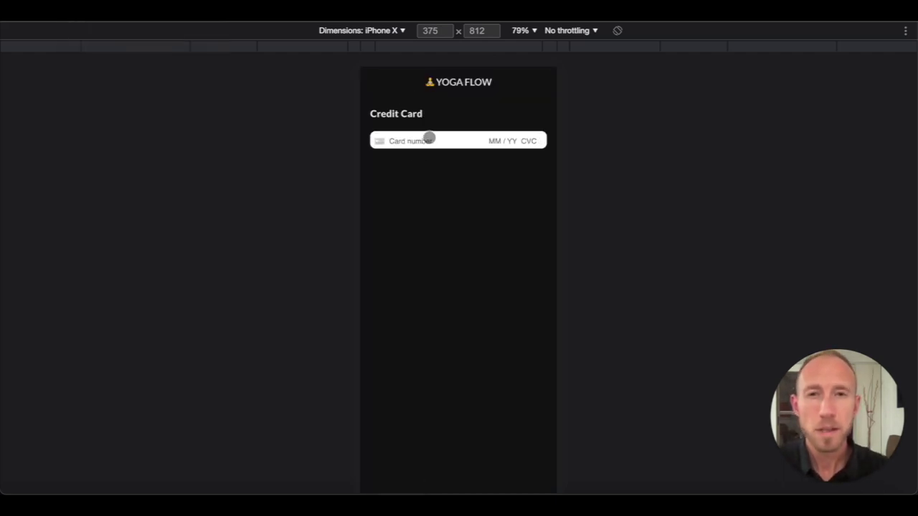
left_click(444, 137)
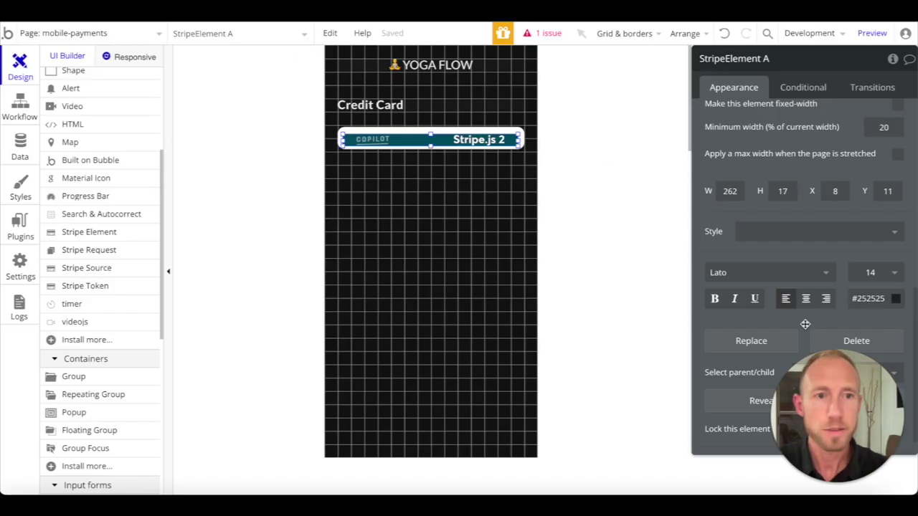
Set the white rounded group's height to 40
left_click(483, 132)
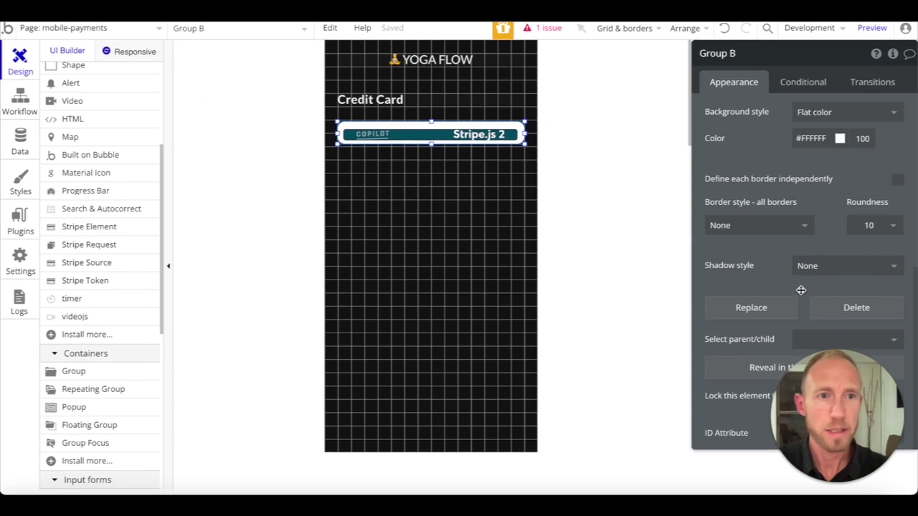
scroll(772, 273, "up", 3)
double_click(783, 183)
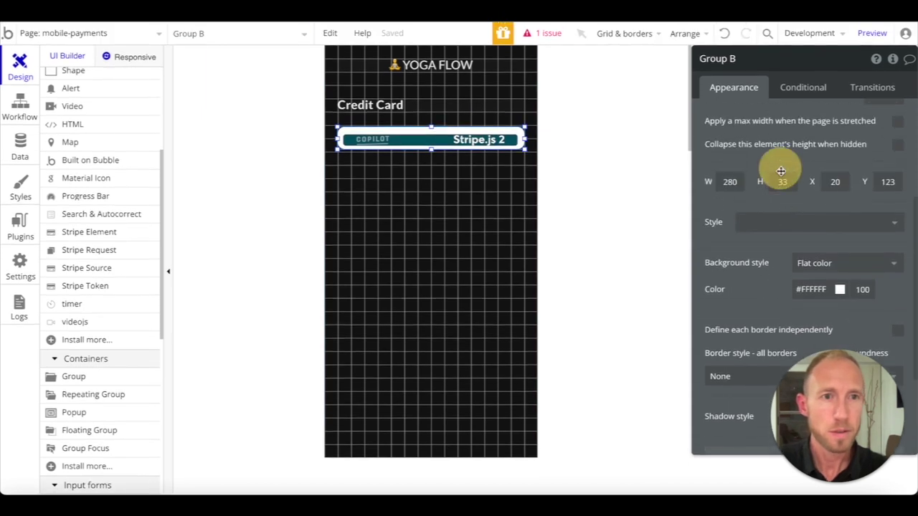
type("40")
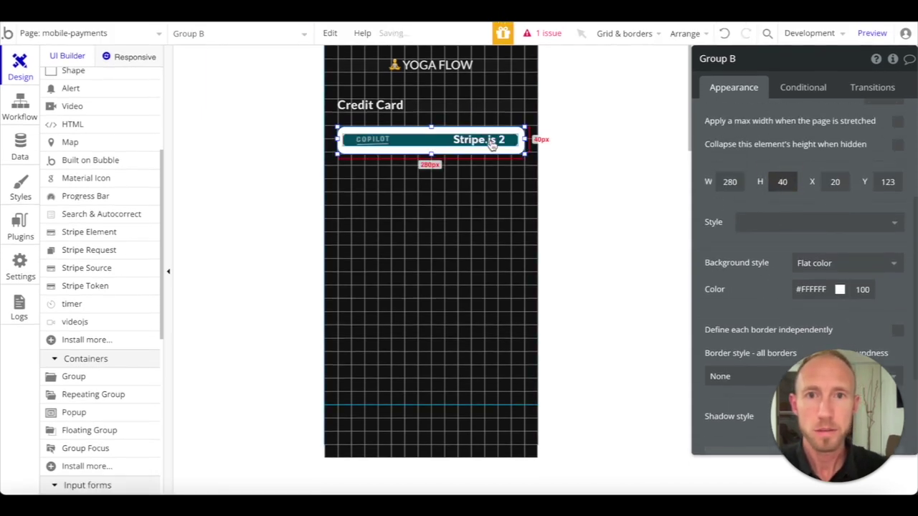
Lower the Stripe element within the taller group to 37 px below the Credit Card heading
left_click(492, 140)
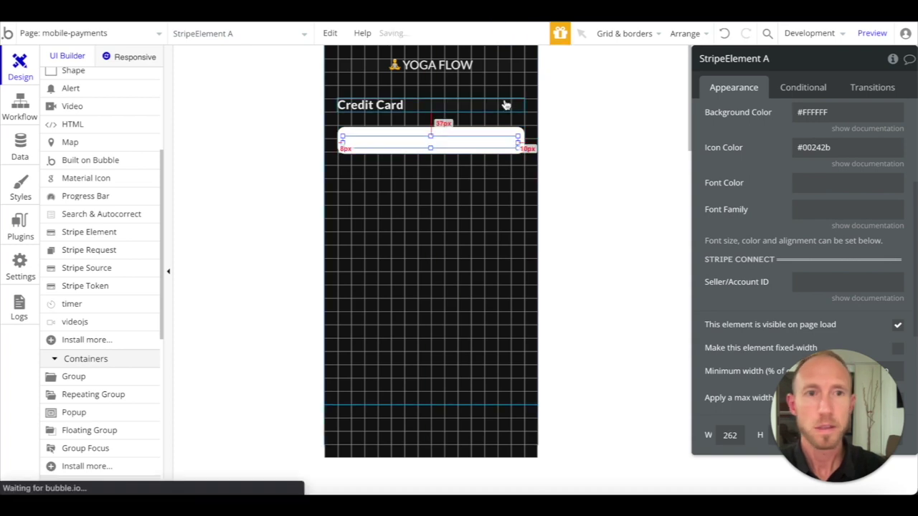
left_click(488, 142)
scroll(767, 211, "up", 5)
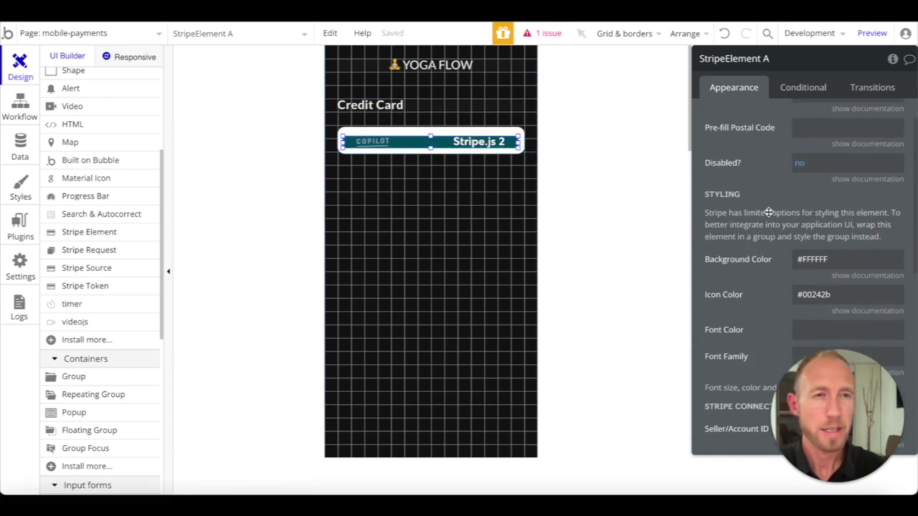
Set the Stripe element's Ask Postal Code option to "no" and reload the mobile page preview with the latest version
left_click(800, 139)
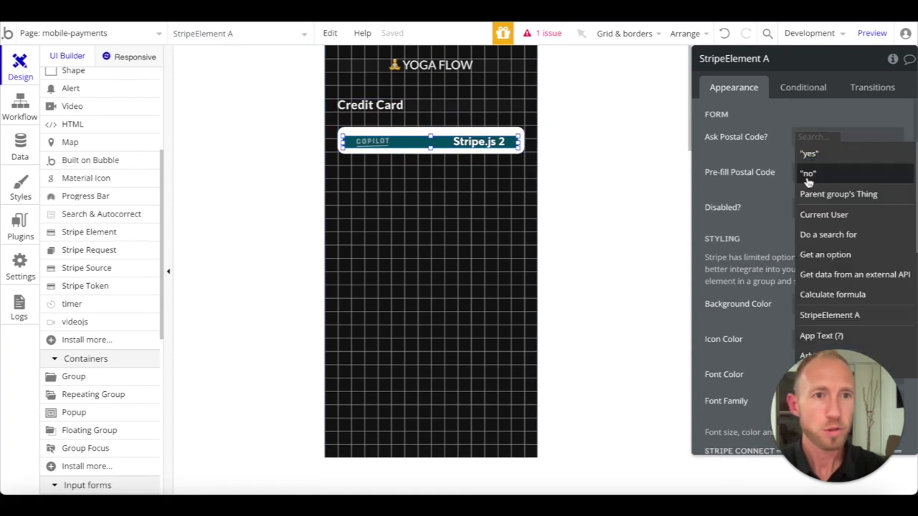
left_click(804, 172)
left_click(755, 152)
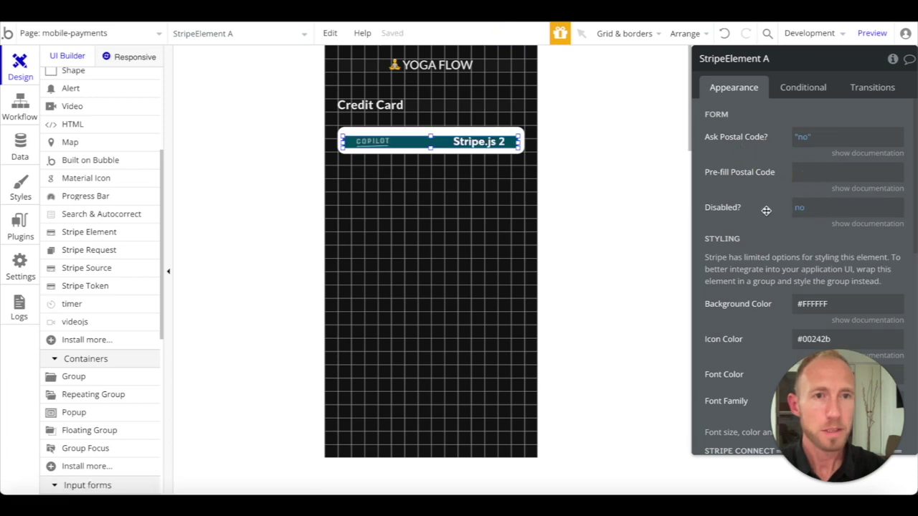
scroll(766, 210, "down", 3)
scroll(766, 211, "down", 2)
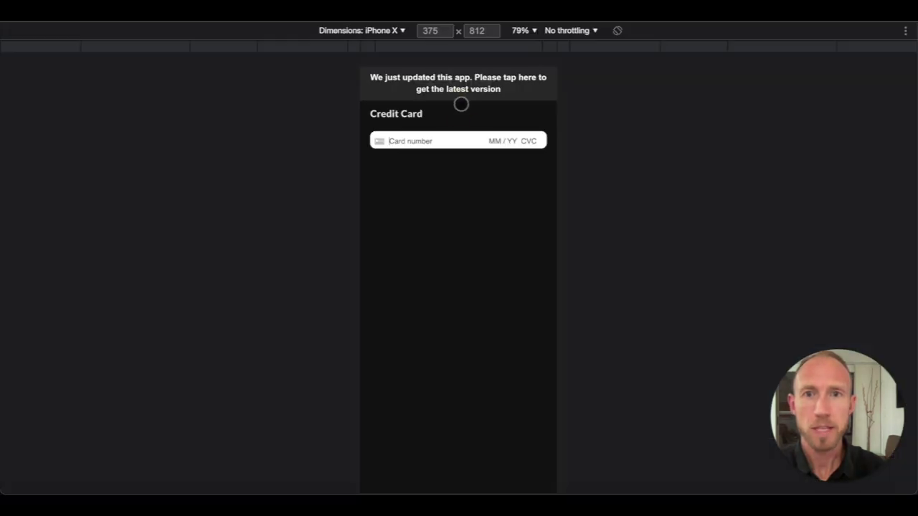
left_click(478, 79)
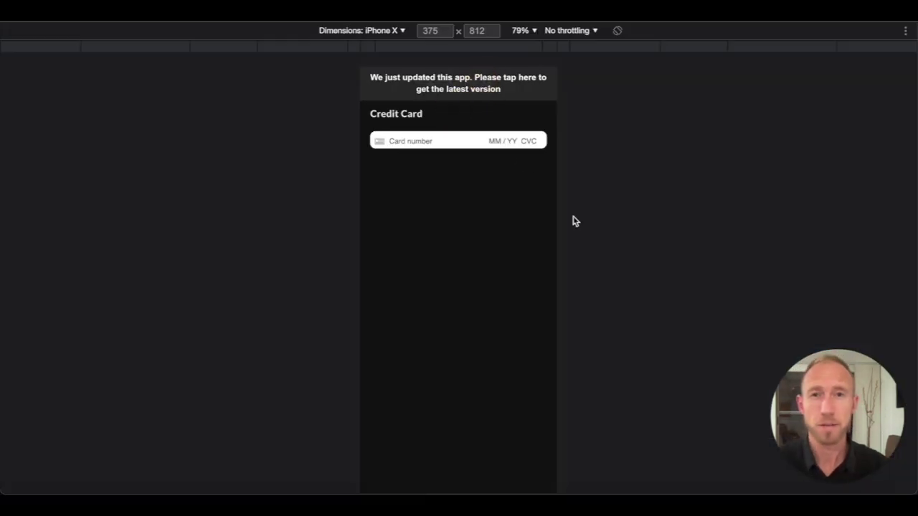
left_click(445, 86)
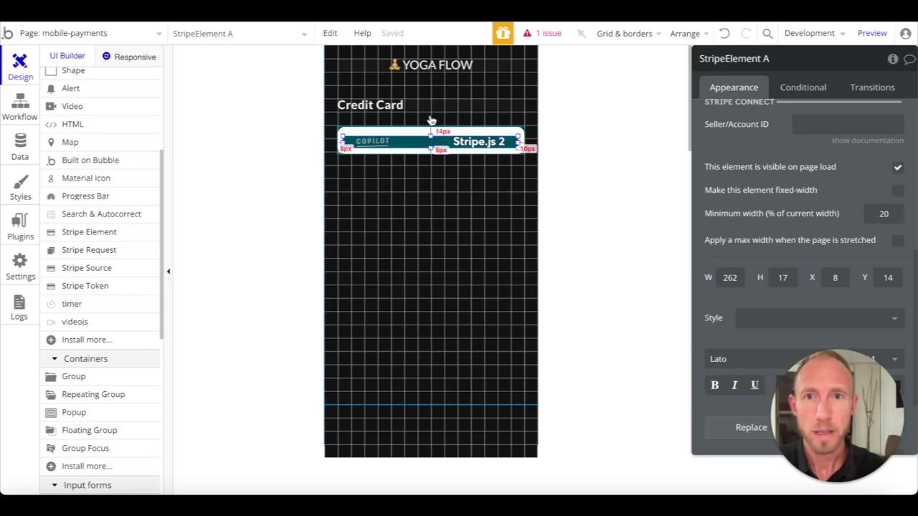
Nudge the white rounded group up to 10 px below the Credit Card heading
left_click(406, 132)
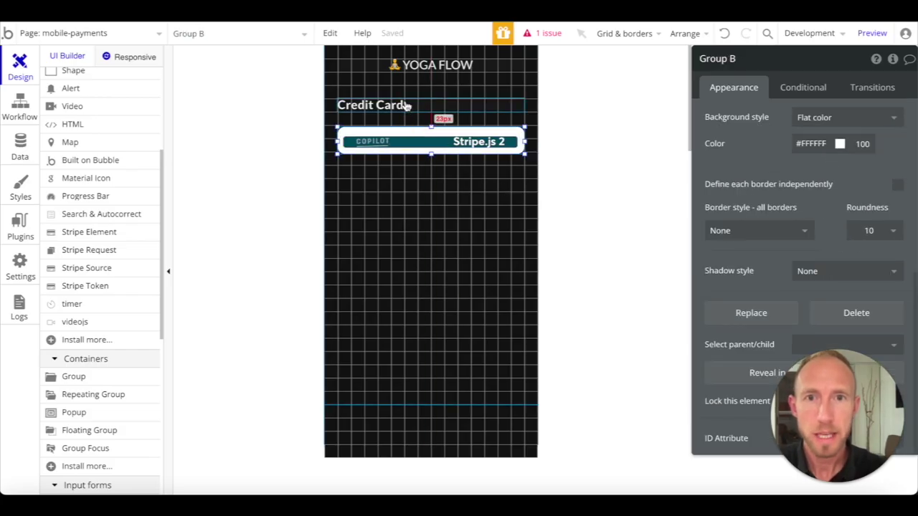
key("Up")
key("Up")
key("Up")
key("Up")
key("Up")
key("Up")
key("Up")
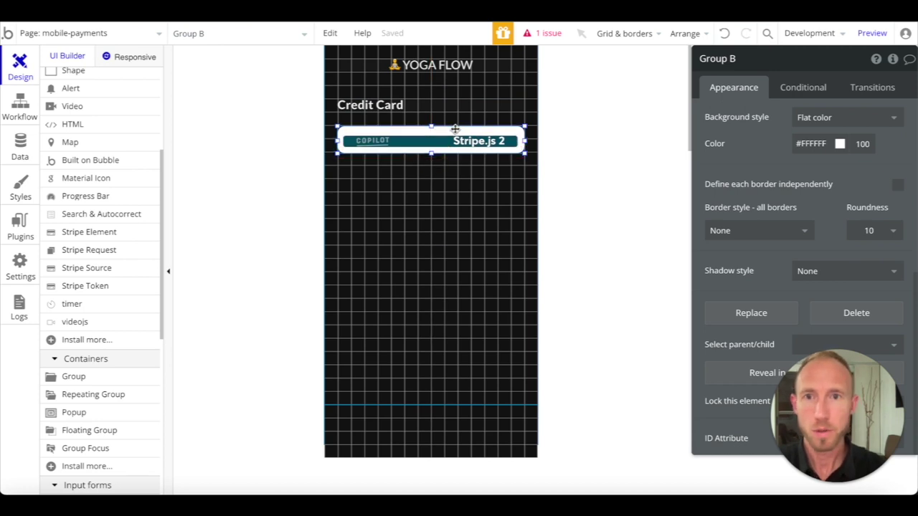
key("Up")
key("Up")
key("Up")
key("Up")
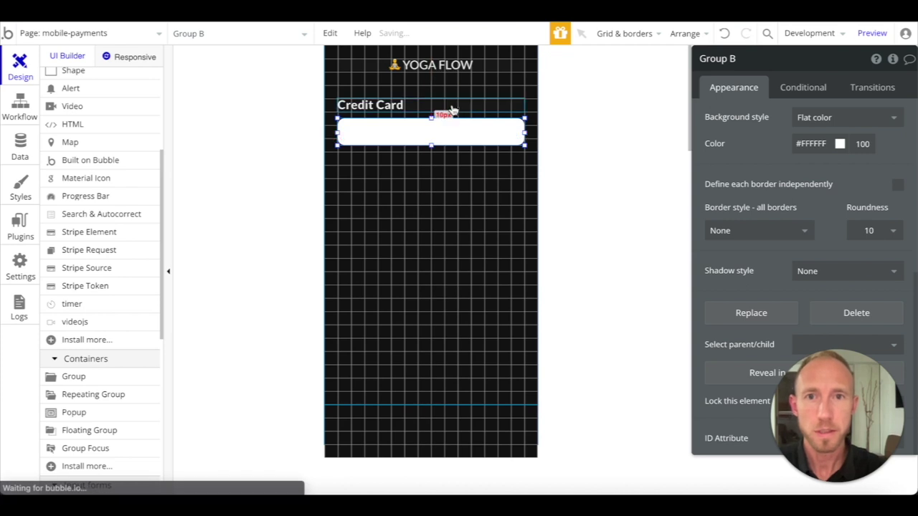
Change the Credit Card heading's text to "Card Information"
left_click(378, 111)
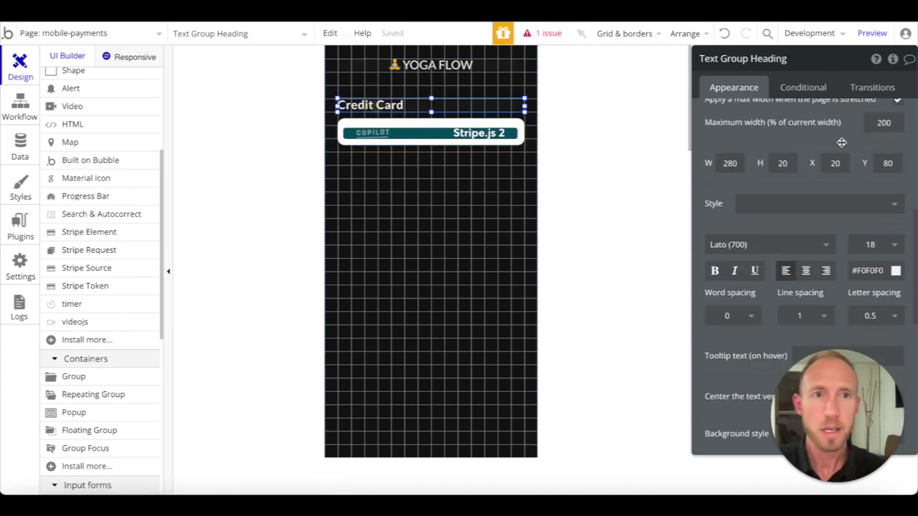
triple_click(776, 119)
key("Right")
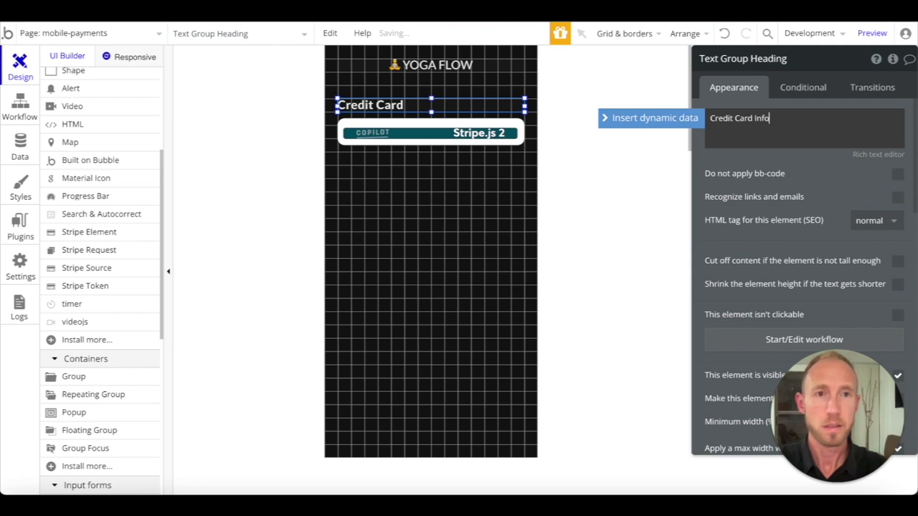
type("Information")
double_click(721, 118)
key("BackSpace")
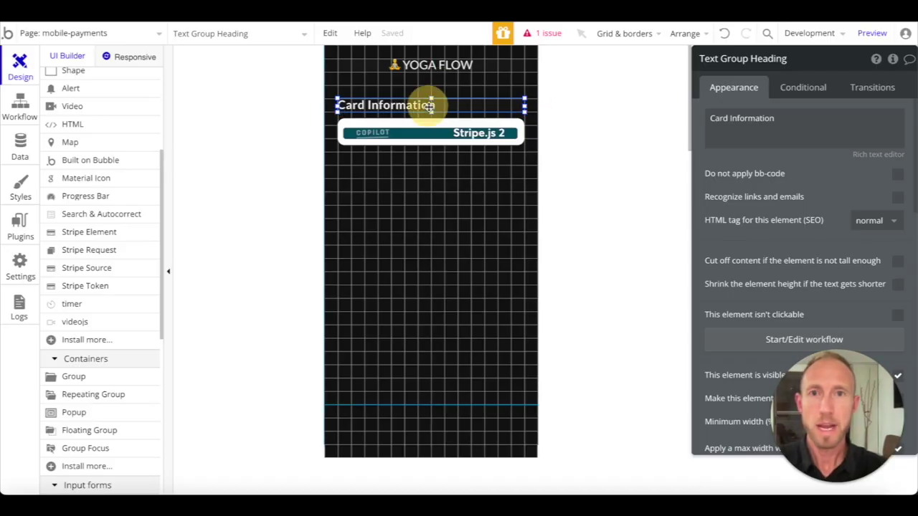
Duplicate the Card Information heading, place the copy 30 px below the Stripe group, and change its text to "Card Holder Name"
key("ctrl+d")
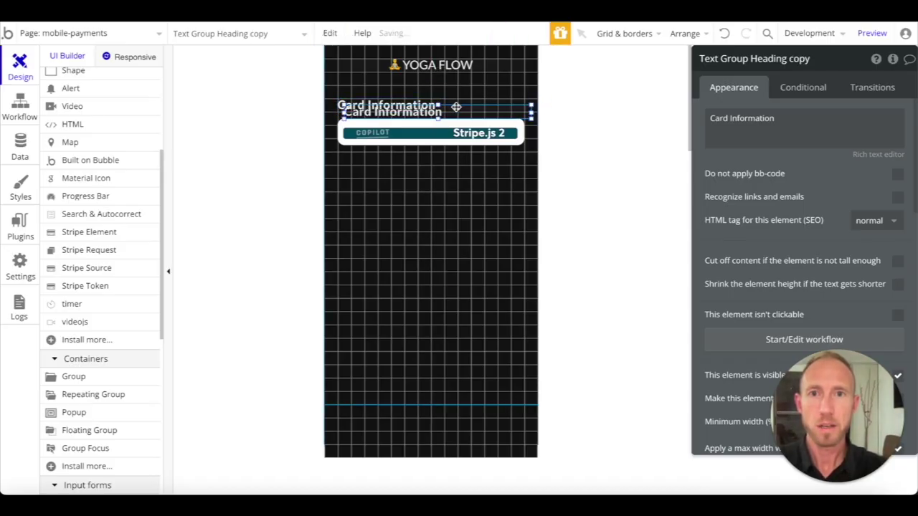
left_click_drag(458, 112, 453, 171)
triple_click(772, 138)
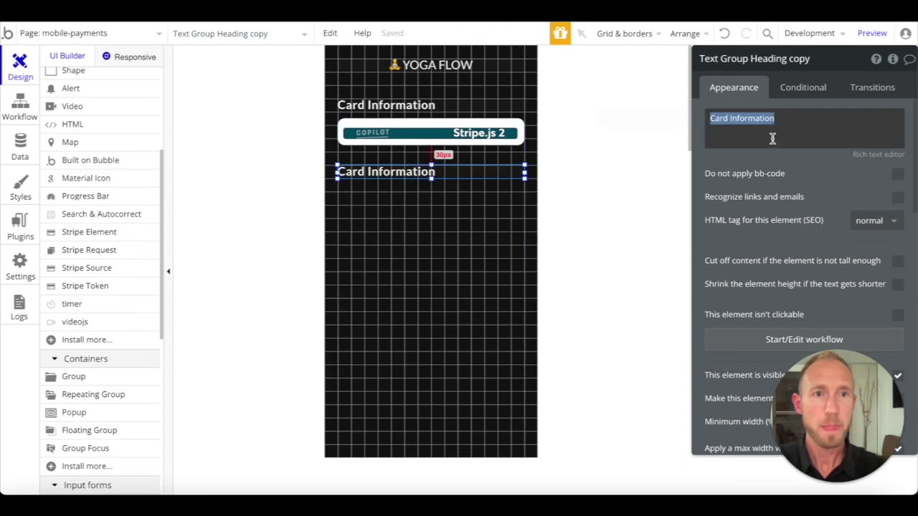
type("Ca")
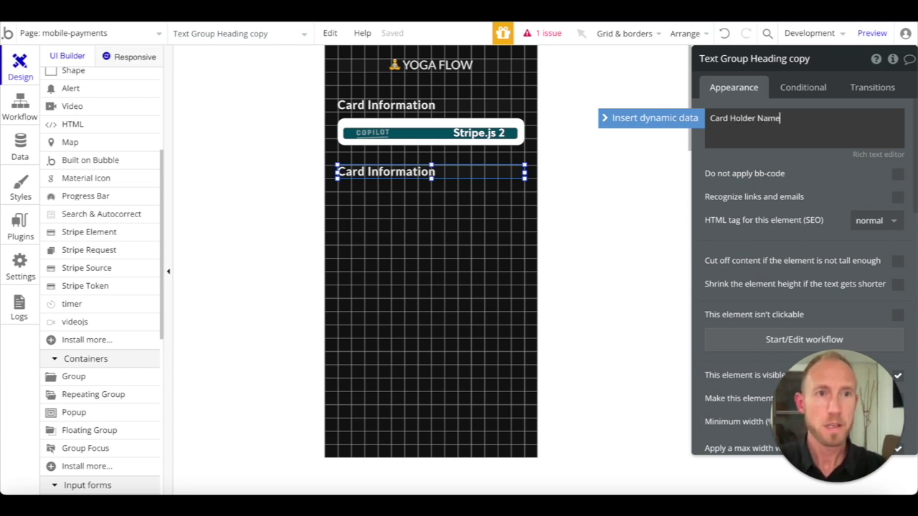
Draw an input field of about 131 by 37 px under the Card Holder Name heading and remove its Standard Input style
scroll(96, 282, "down", 3)
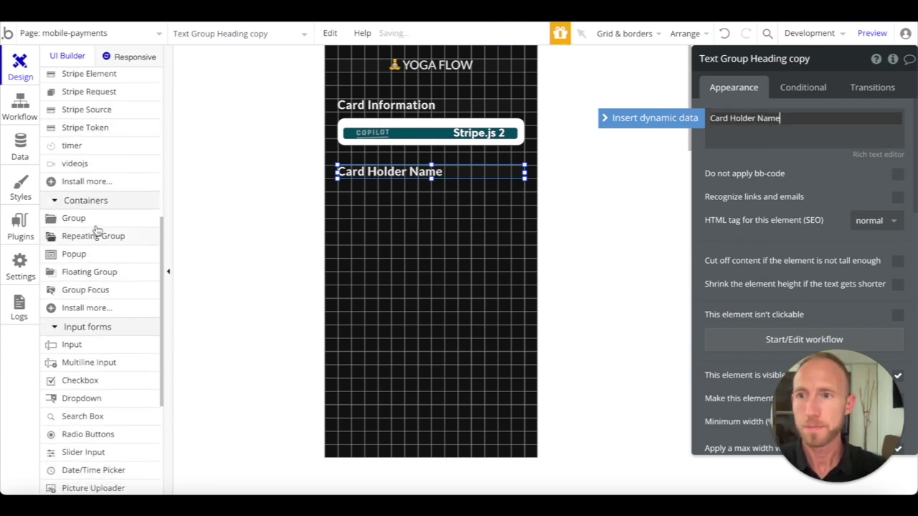
scroll(96, 230, "down", 3)
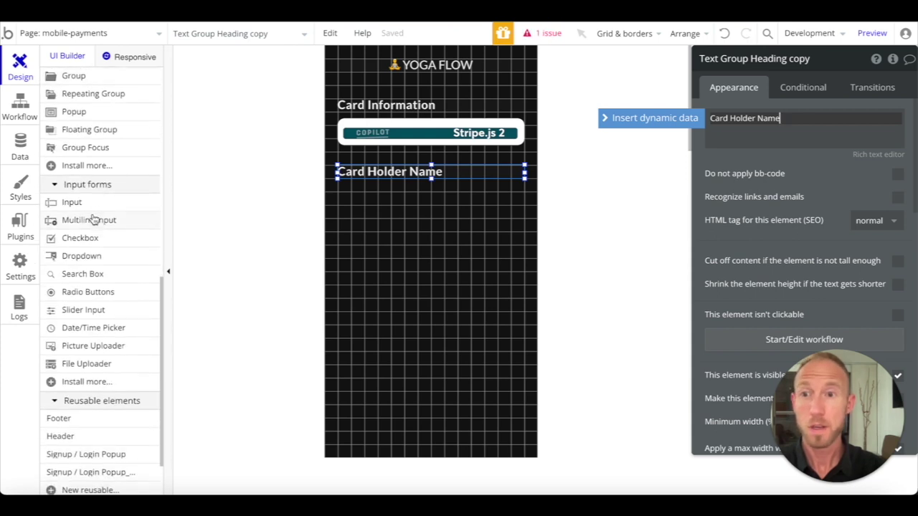
left_click(80, 202)
mouse_move(338, 191)
left_mouse_down()
mouse_move(437, 233)
mouse_move(429, 216)
left_mouse_up()
scroll(776, 258, "down", 3)
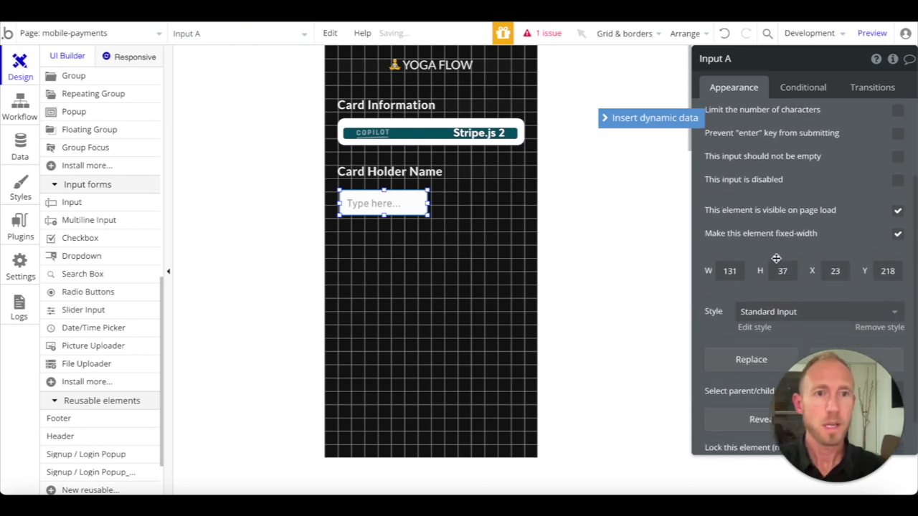
left_click(865, 308)
scroll(728, 241, "down", 1)
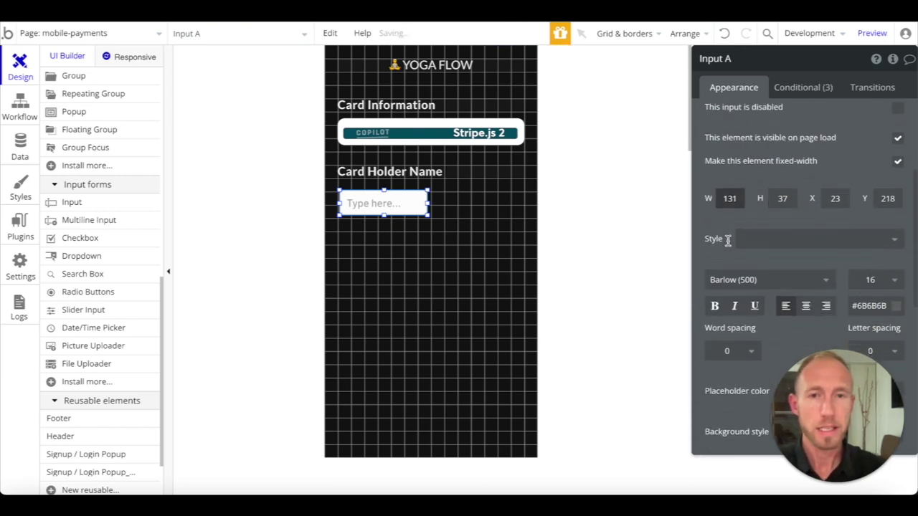
Set the new input field's width to 130 and its height to 40
double_click(736, 201)
type("130")
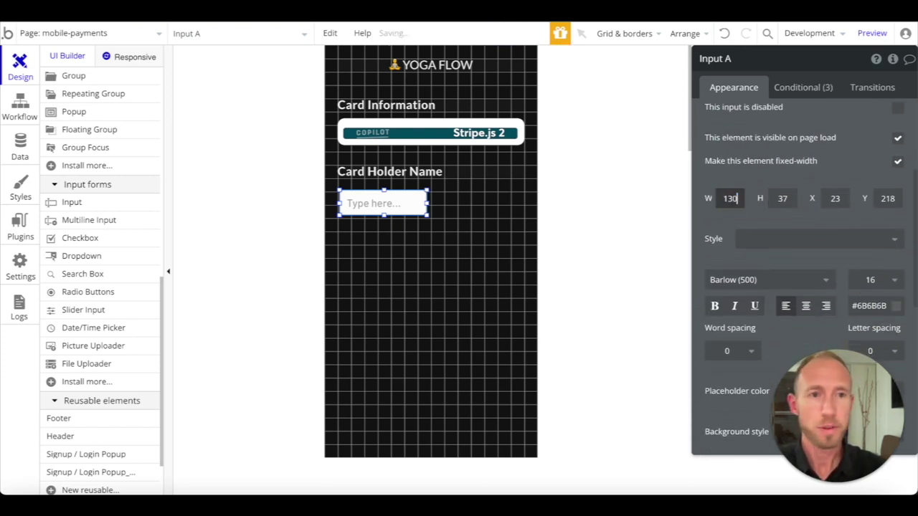
double_click(773, 198)
type("40")
scroll(802, 201, "up", 3)
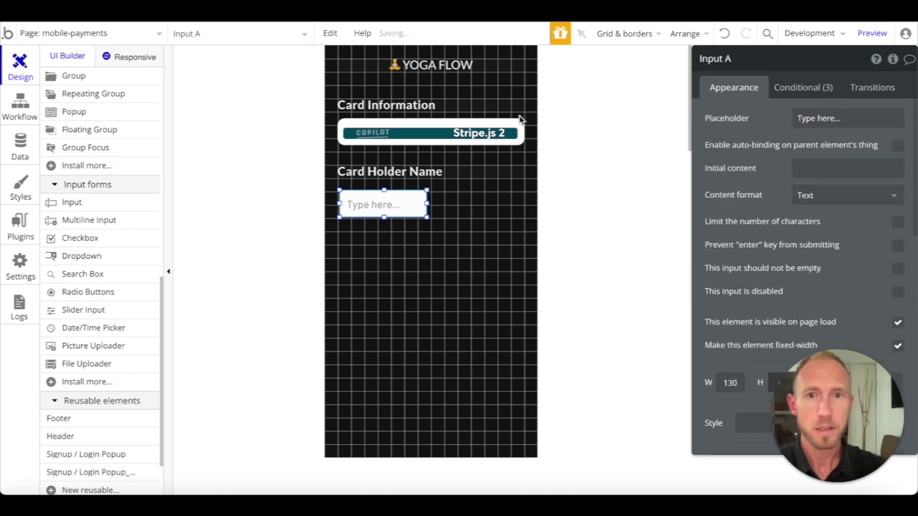
Copy the font color code from the Stripe element's text settings
left_click(430, 133)
scroll(799, 221, "down", 5)
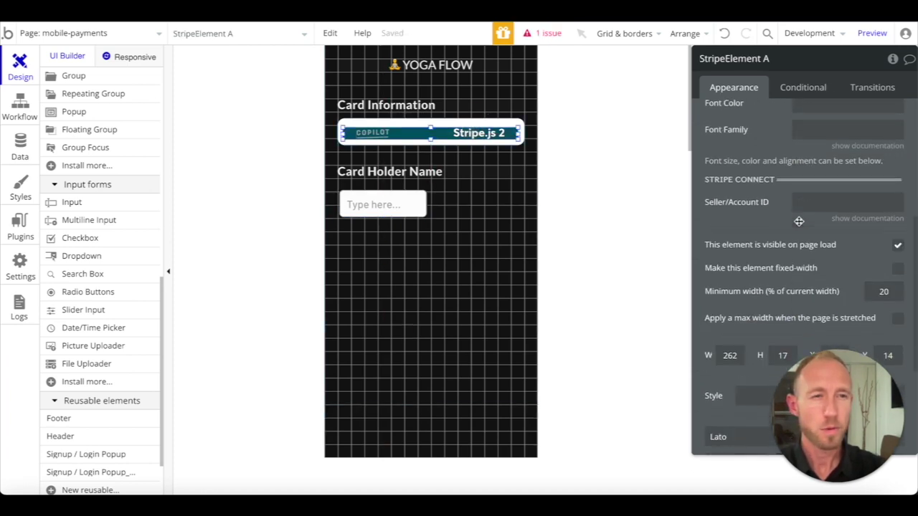
left_click(871, 288)
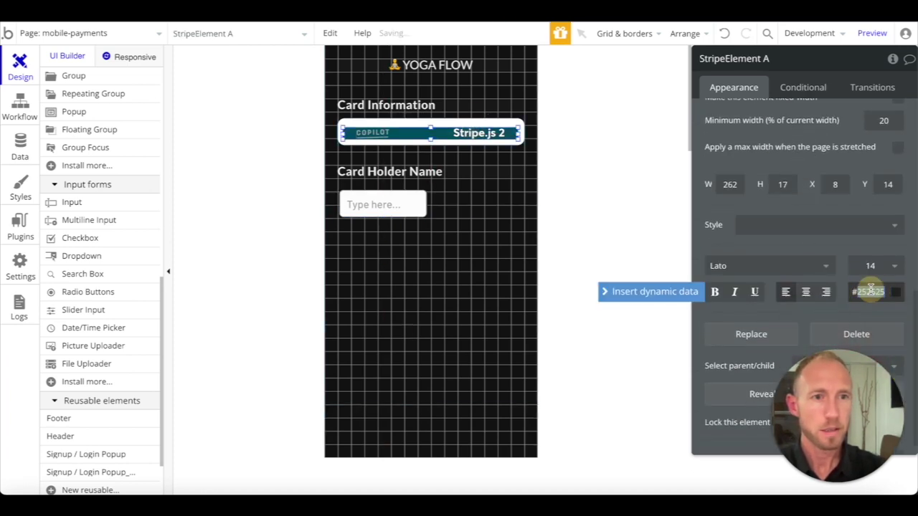
Set the border style of the input under Card Holder Name to None
left_click(380, 204)
scroll(827, 246, "down", 2)
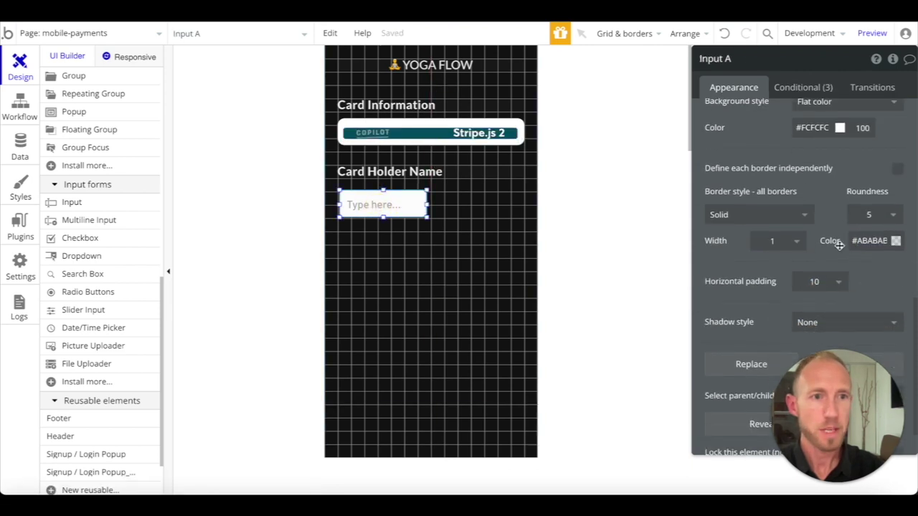
left_click(872, 241)
double_click(872, 242)
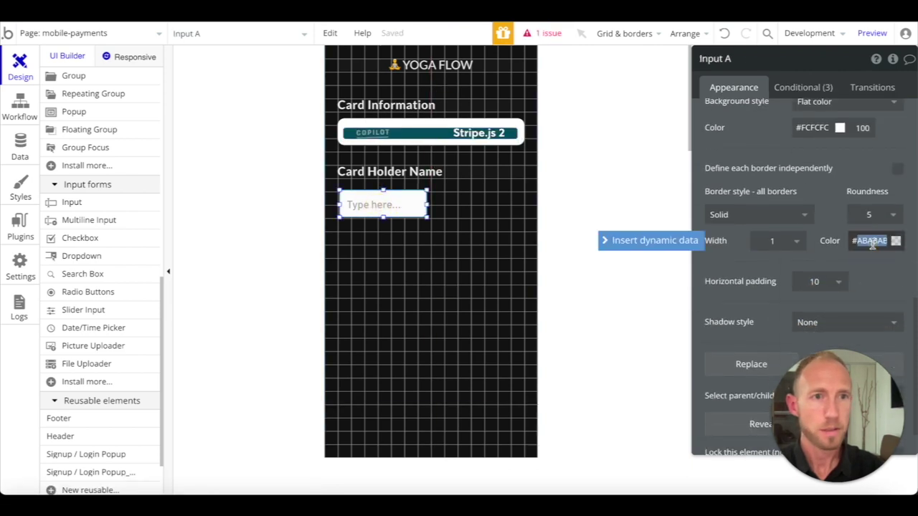
left_click(764, 215)
left_click(750, 233)
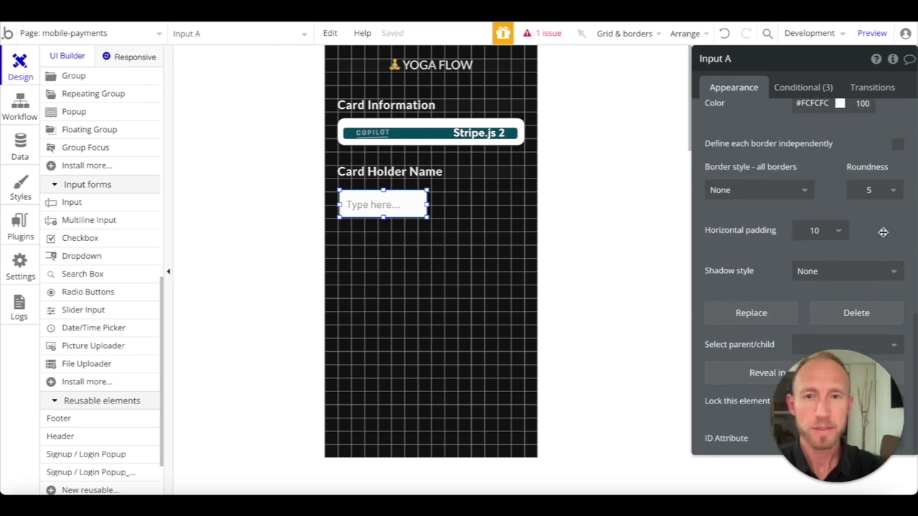
Set the input's font to Lato, size 14, with the copied font color #252525
scroll(883, 232, "up", 4)
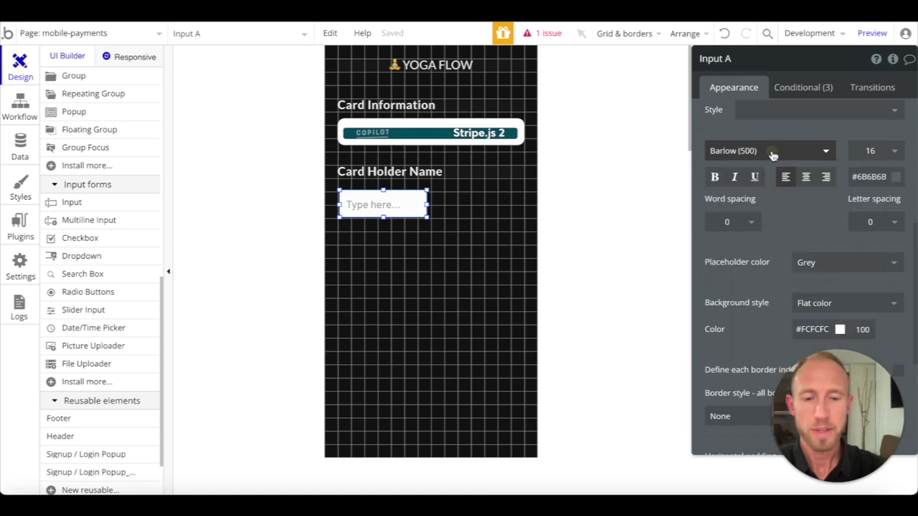
left_click(772, 155)
type("laat")
type("o")
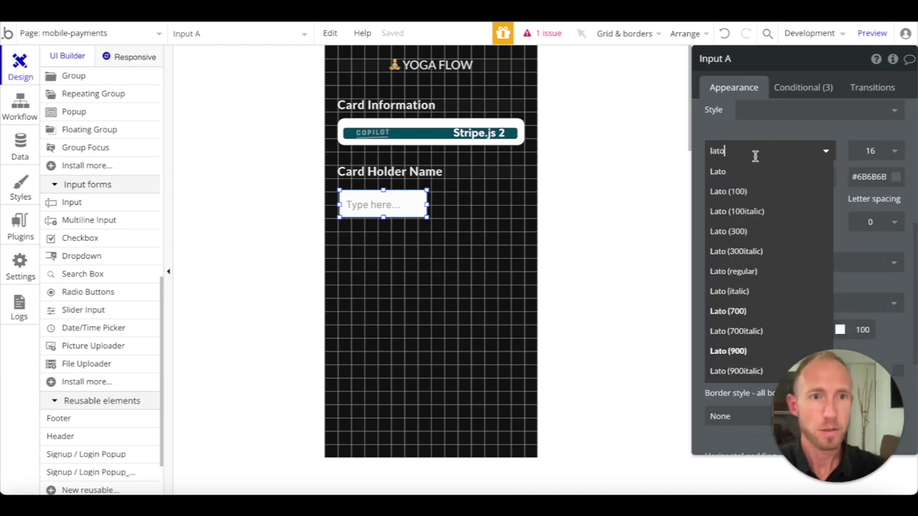
left_click(739, 170)
left_click(881, 152)
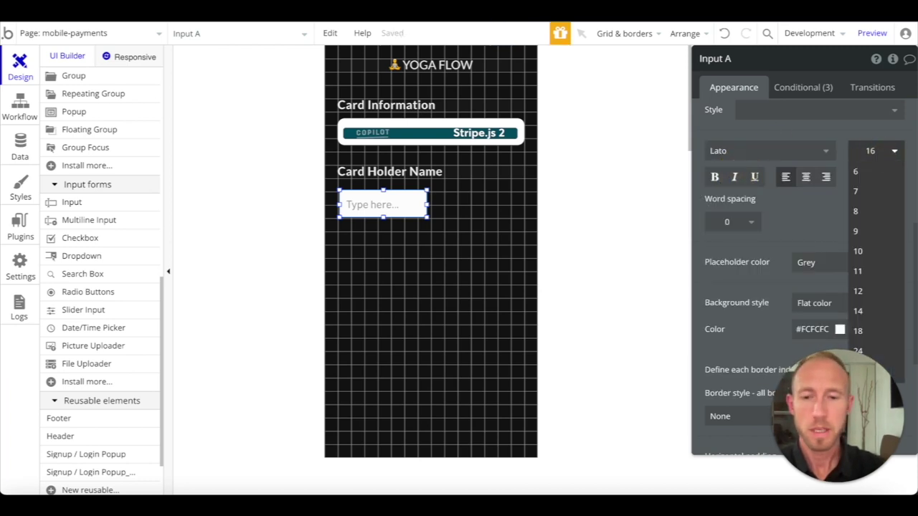
left_click(858, 311)
left_click(869, 176)
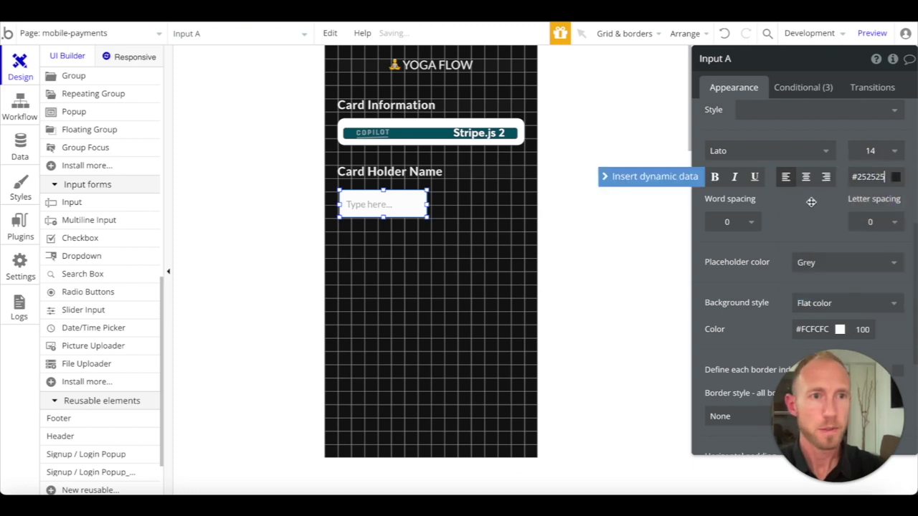
Set the placeholder of the input under Card Holder Name to "First Name"
left_click(421, 133)
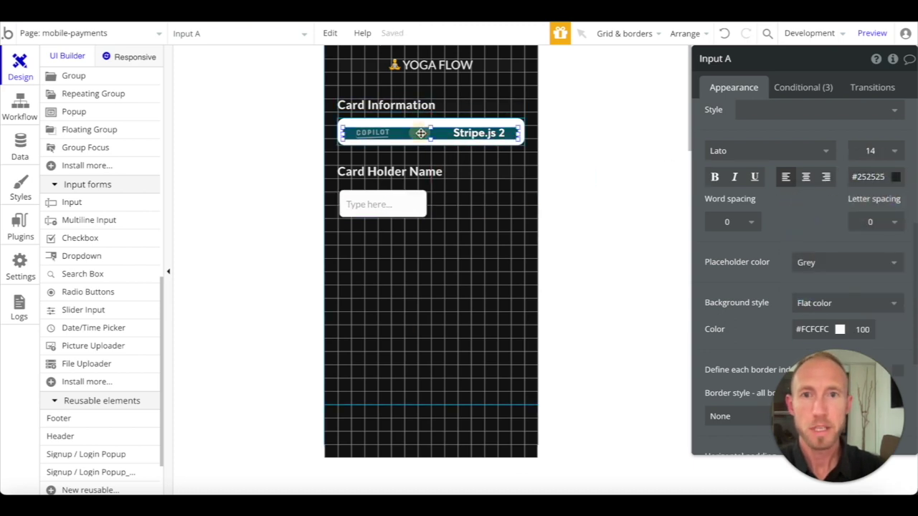
scroll(796, 188, "down", 2)
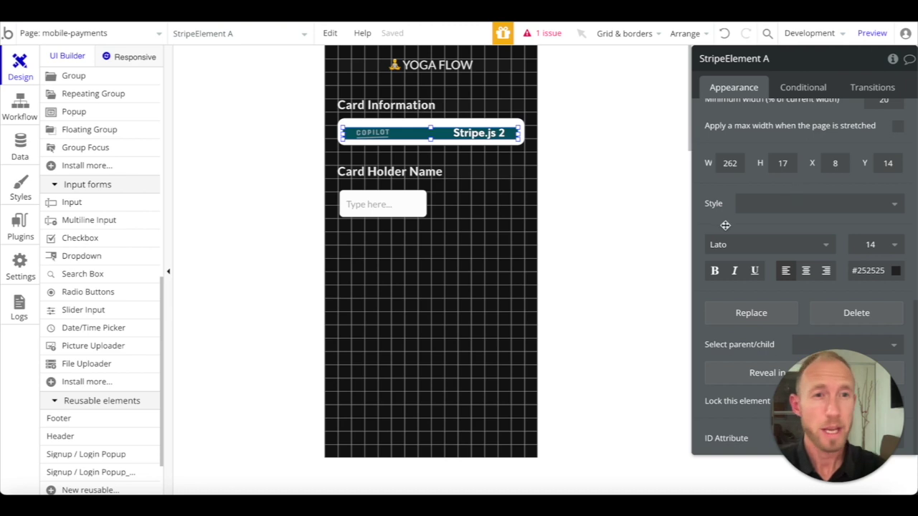
left_click(403, 142)
left_click(373, 204)
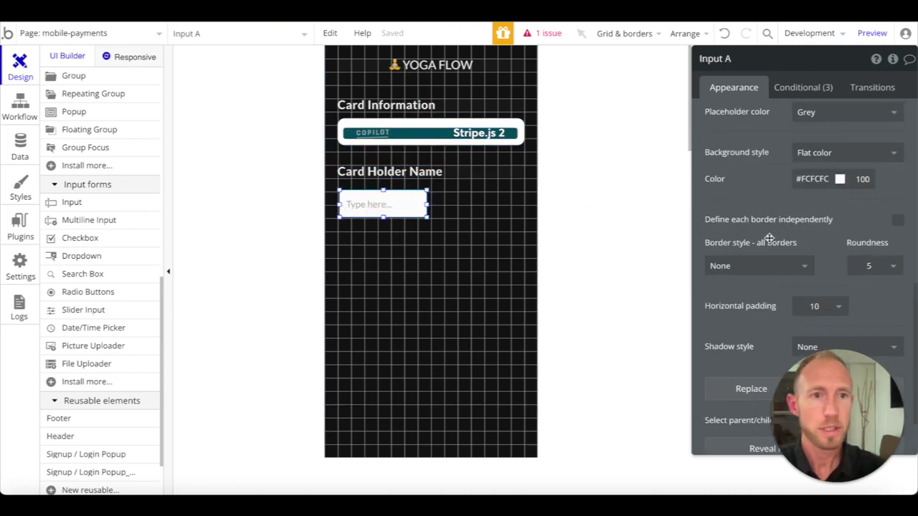
scroll(808, 253, "up", 5)
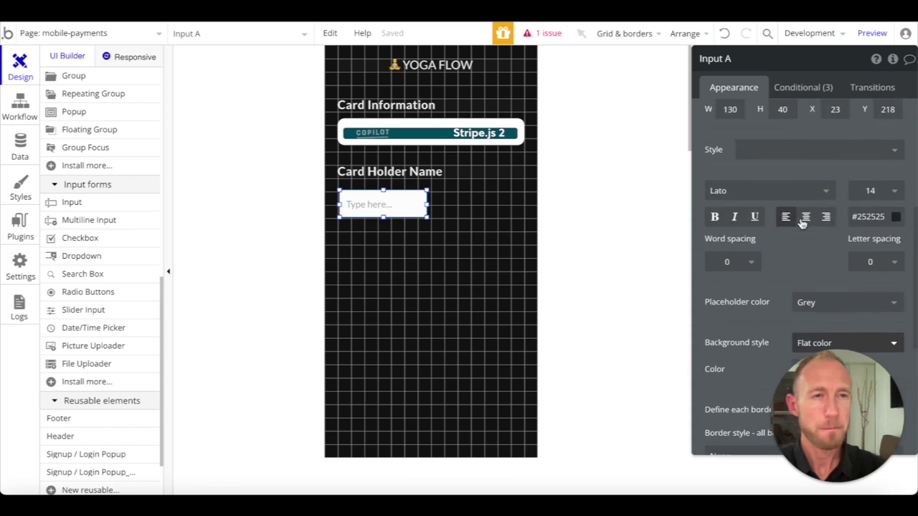
scroll(802, 224, "up", 3)
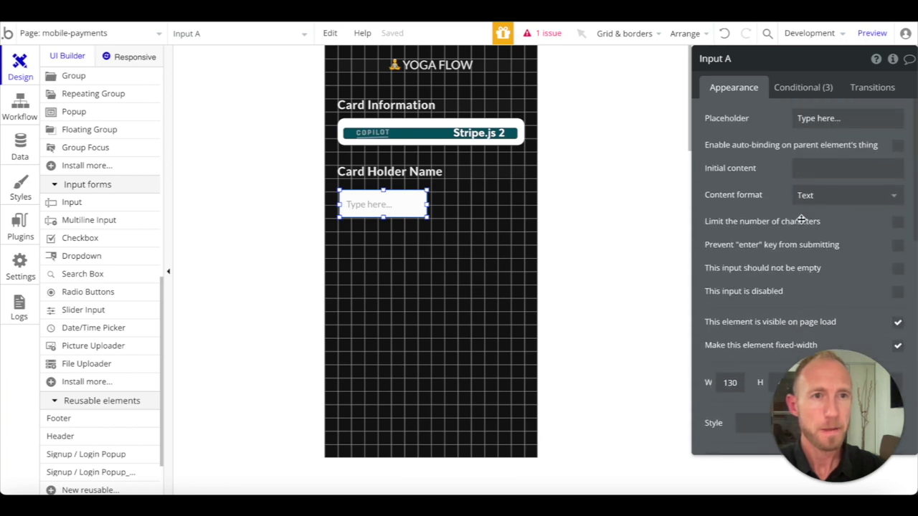
left_click(831, 118)
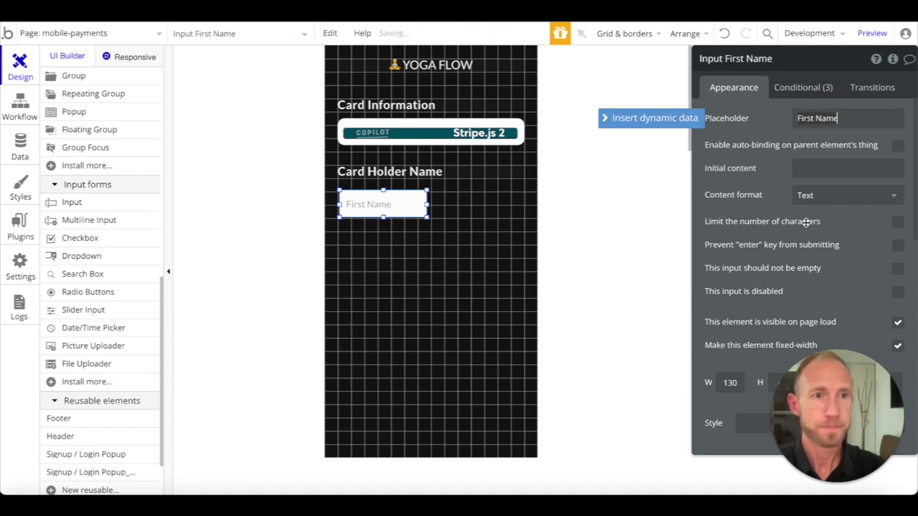
Turn off fixed width for the First Name input and set its maximum width to 200% of current width
scroll(836, 217, "down", 3)
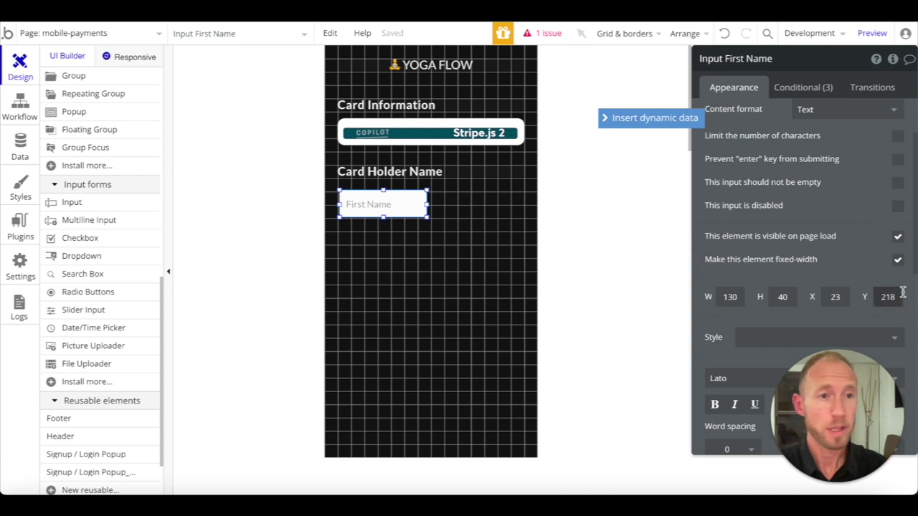
left_click(897, 259)
scroll(796, 264, "down", 2)
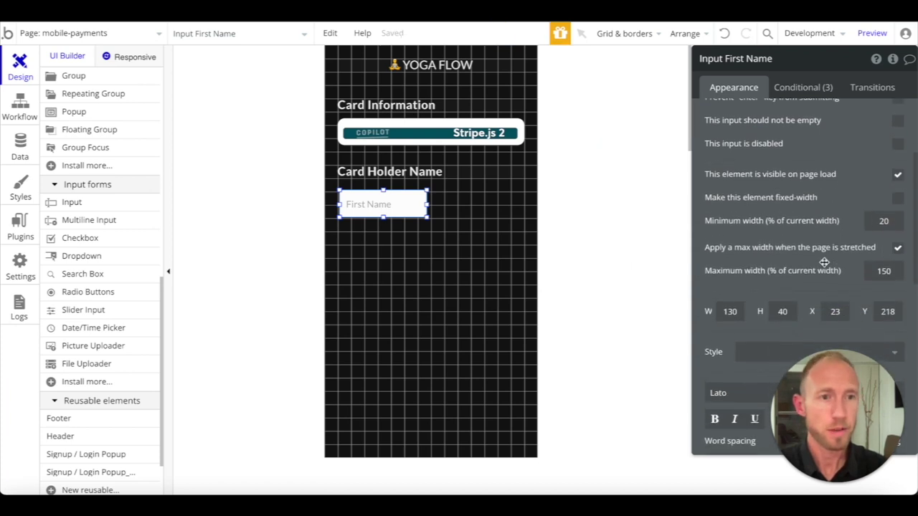
left_click_drag(886, 270, 874, 270)
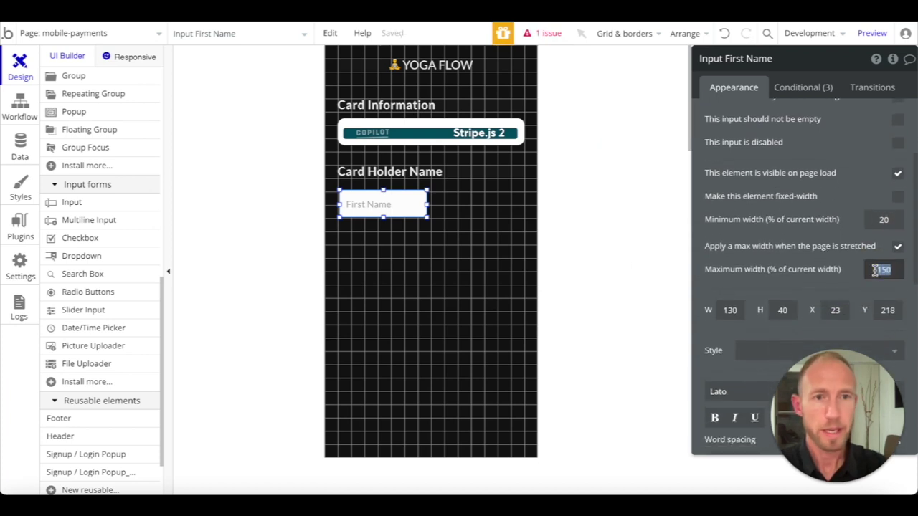
type("200")
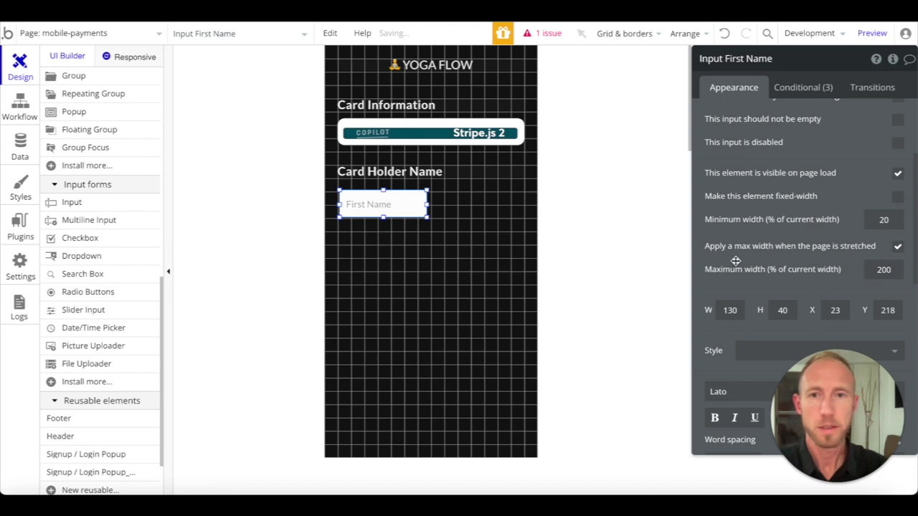
Set the First Name input's placeholder color to Black
scroll(736, 261, "down", 6)
scroll(735, 262, "down", 3)
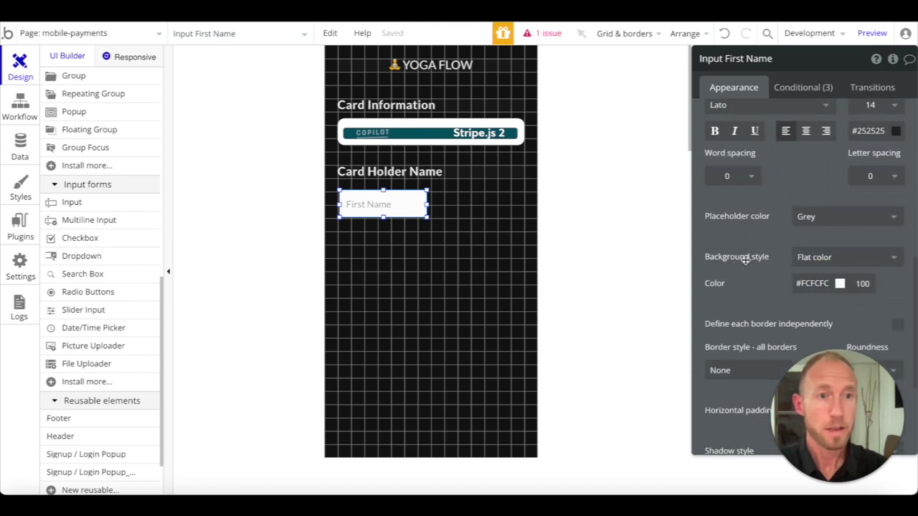
left_click(822, 227)
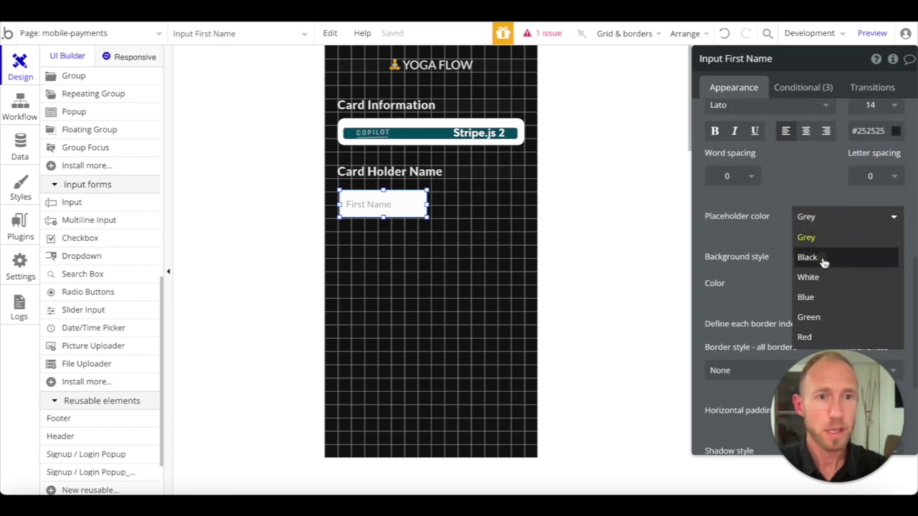
left_click(822, 256)
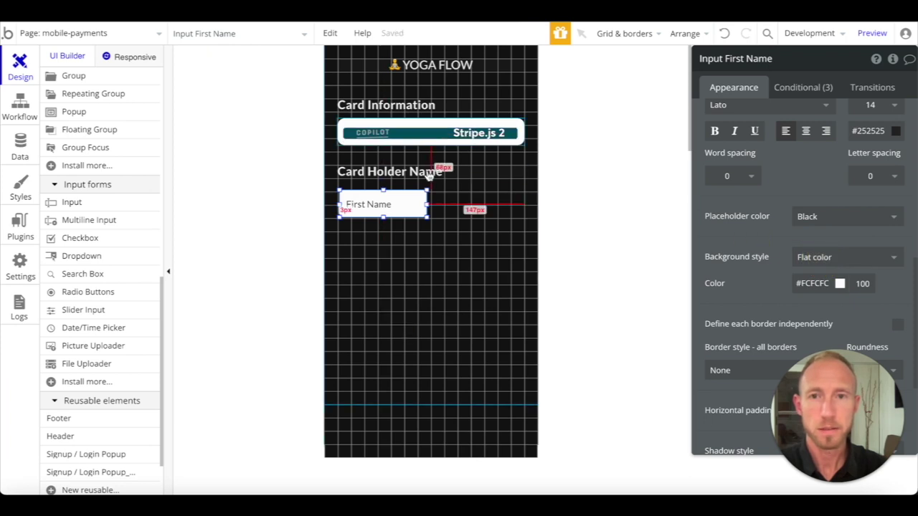
Duplicate the First Name input beside the original and set the copy's placeholder to "Last Name"
left_click_drag(401, 199, 506, 208)
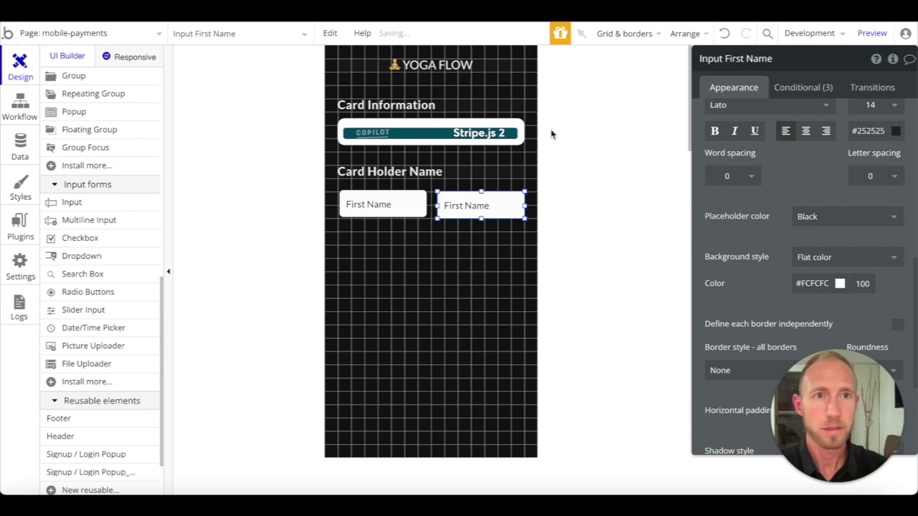
scroll(811, 161, "up", 5)
left_click(800, 118)
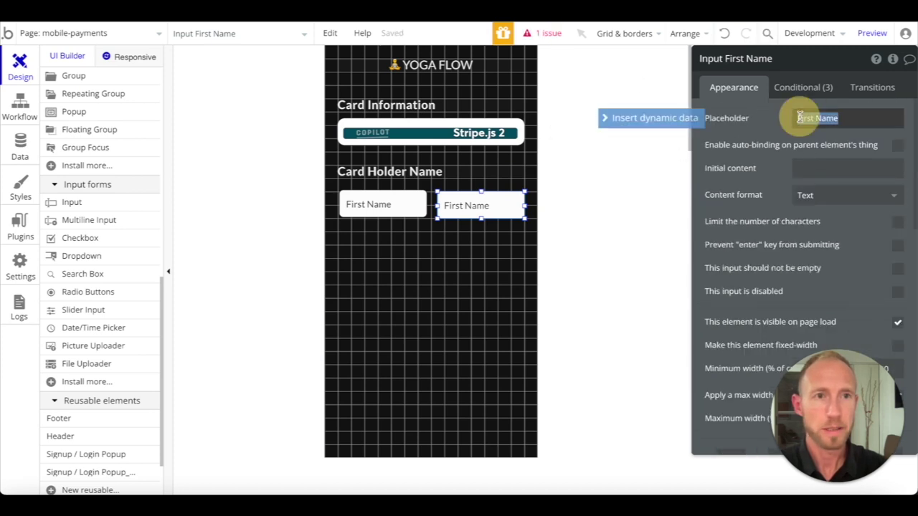
type("La")
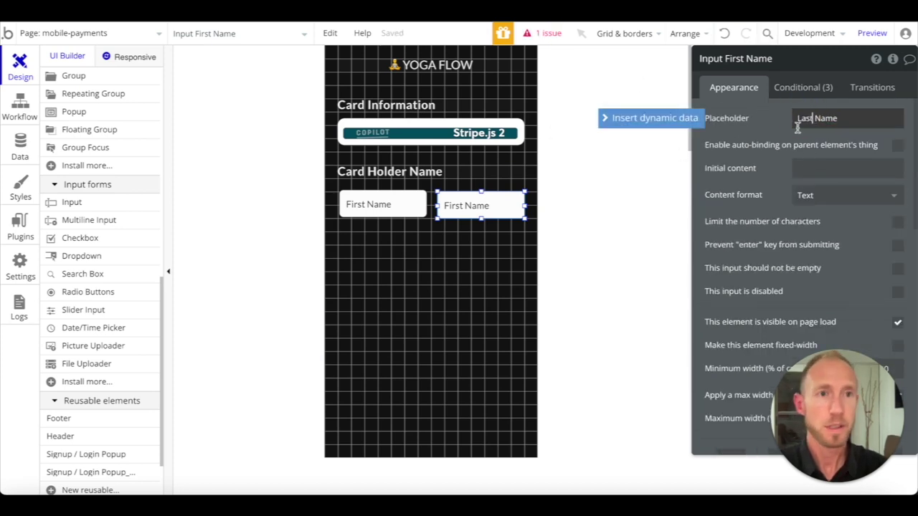
type("st")
Align the Last Name input level with the First Name input
left_click(488, 189)
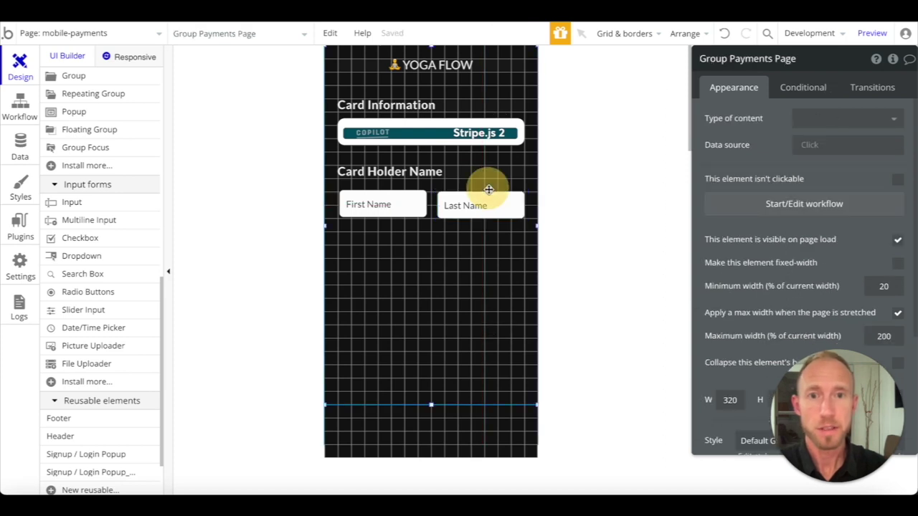
left_click(489, 205)
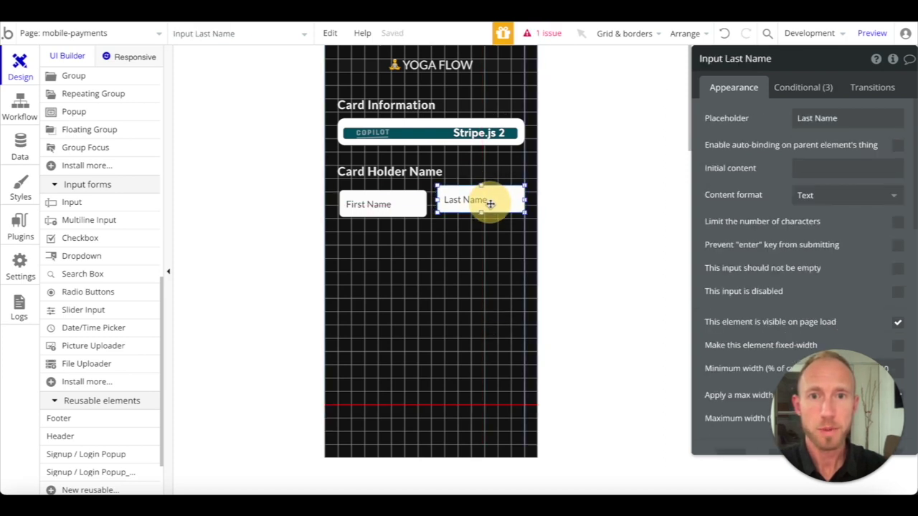
left_click_drag(491, 203, 485, 205)
left_click(400, 203)
left_click(484, 206)
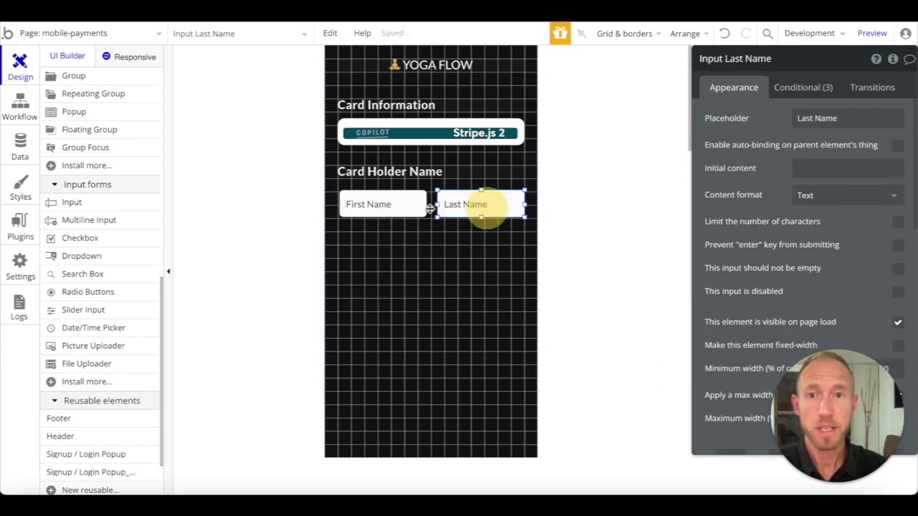
Move the First Name and Last Name inputs up together to leave a 10 px gap below the Card Holder Name heading
left_click(390, 205)
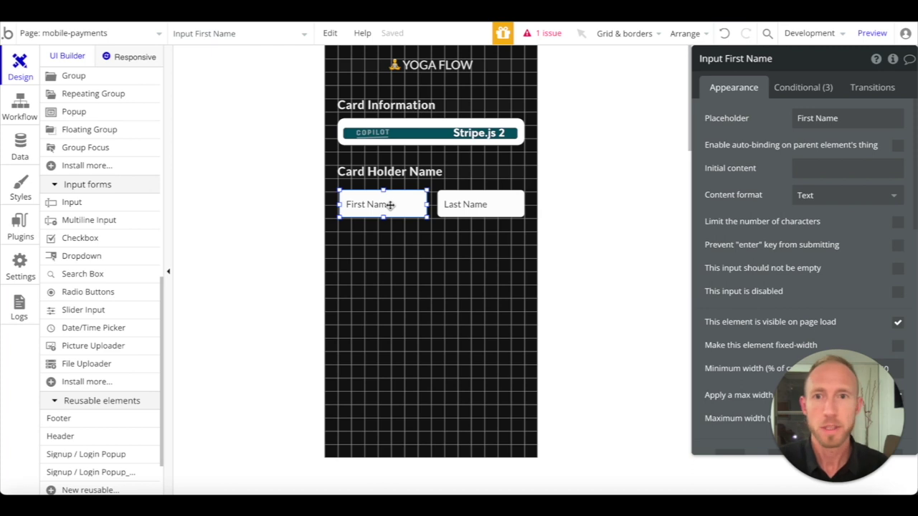
left_click(491, 205)
left_click(396, 196)
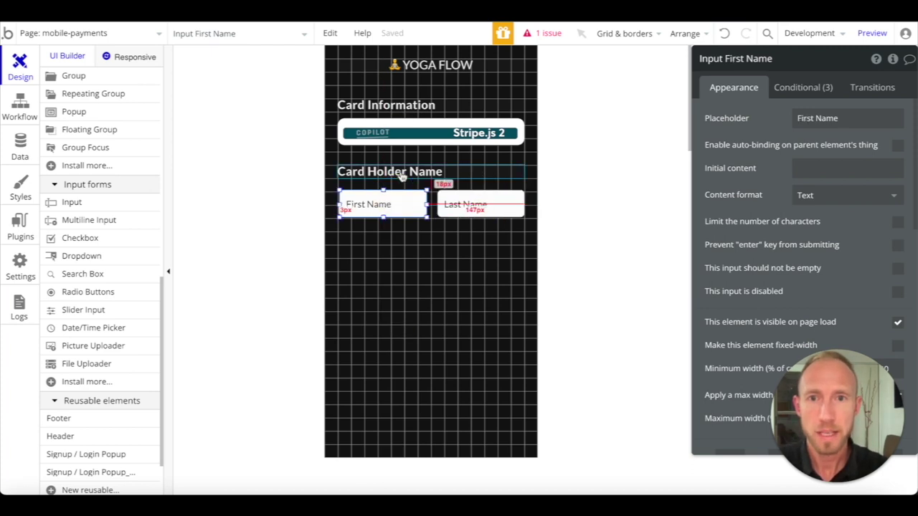
left_click(401, 185)
left_click(408, 201)
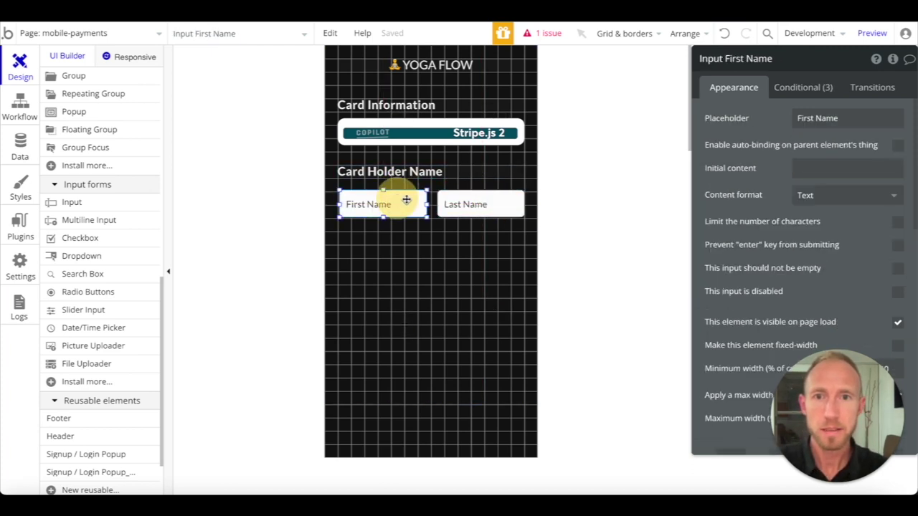
left_click(485, 209, "shift")
key("Up")
key("Up")
key("Up")
key("Up")
key("Up")
key("Up")
key("Up")
key("Up")
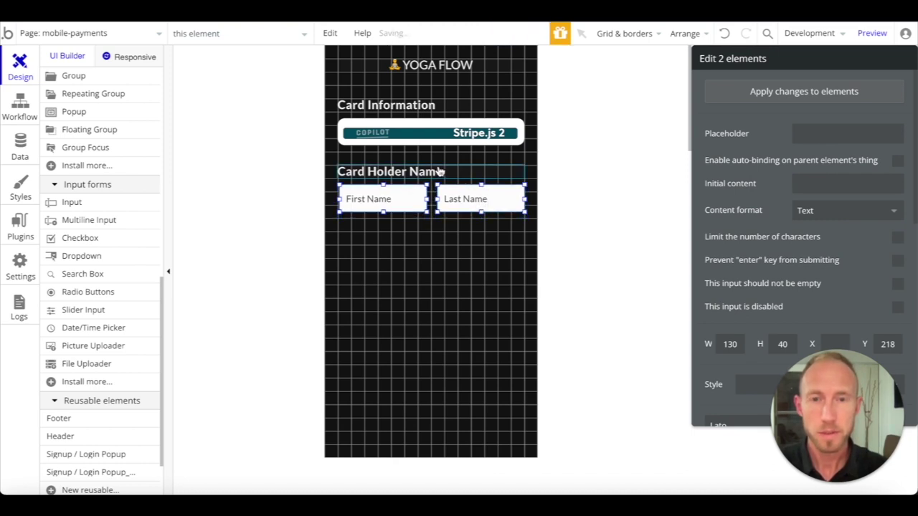
left_click(409, 189)
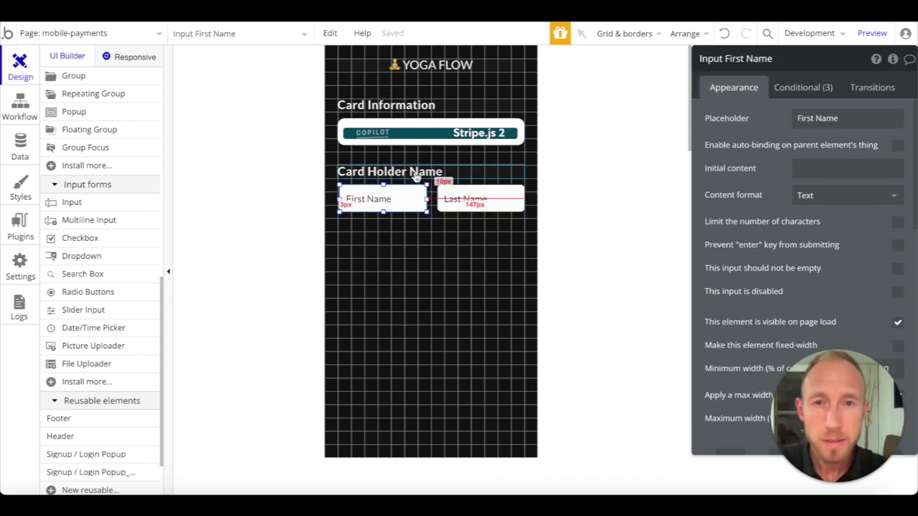
Update the iPhone X preview to the latest version of the app and return to the Stripe element in the editor
left_click(426, 137)
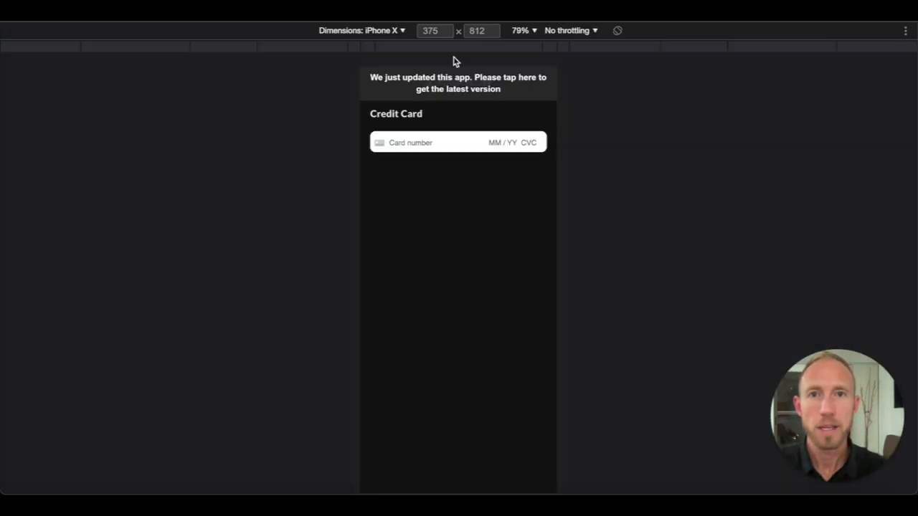
left_click(461, 77)
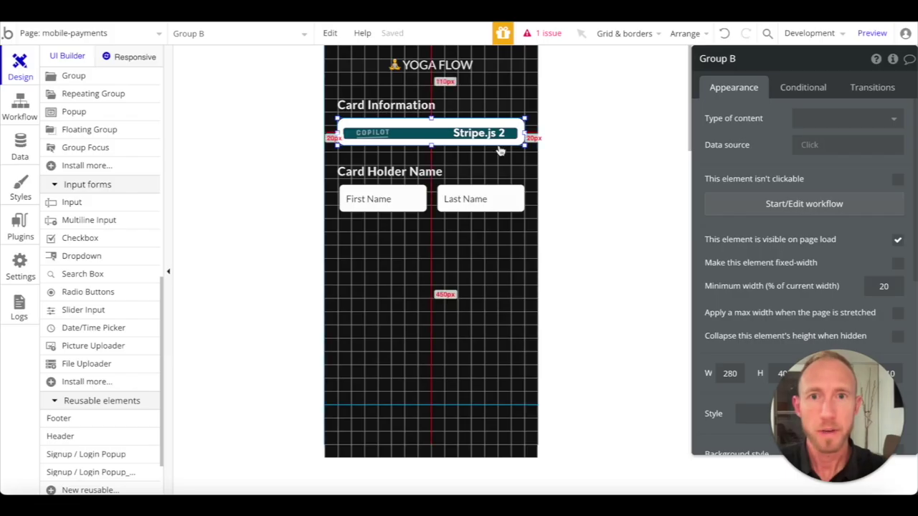
left_click(482, 136)
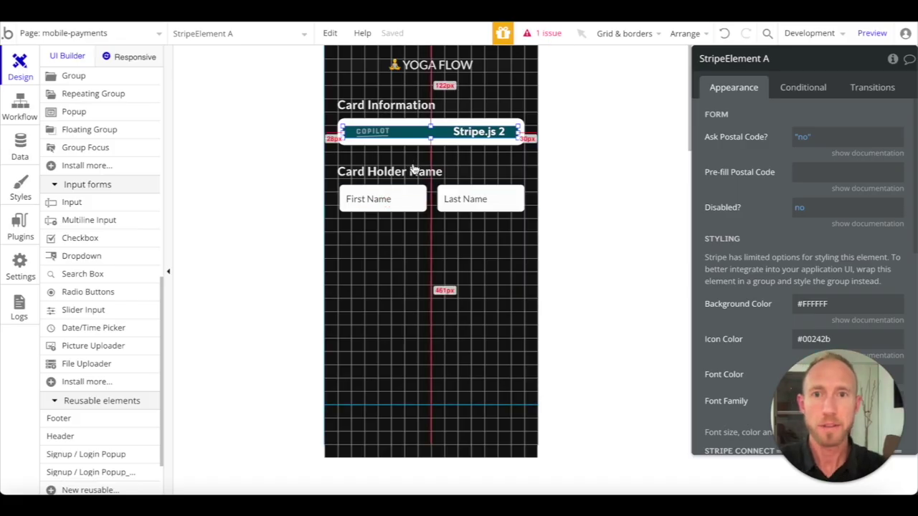
Duplicate the Card Holder Name heading and place the copy below the name inputs
left_click(413, 170)
key("ctrl+c")
key("ctrl+v")
left_click_drag(414, 172, 420, 237)
left_click(413, 171)
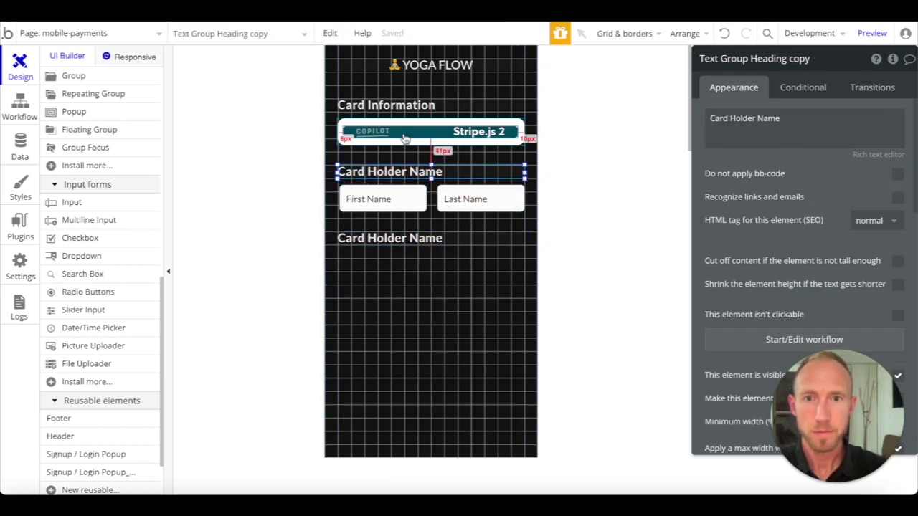
Change the copied heading's text to "Subscription Details"
left_click(416, 237)
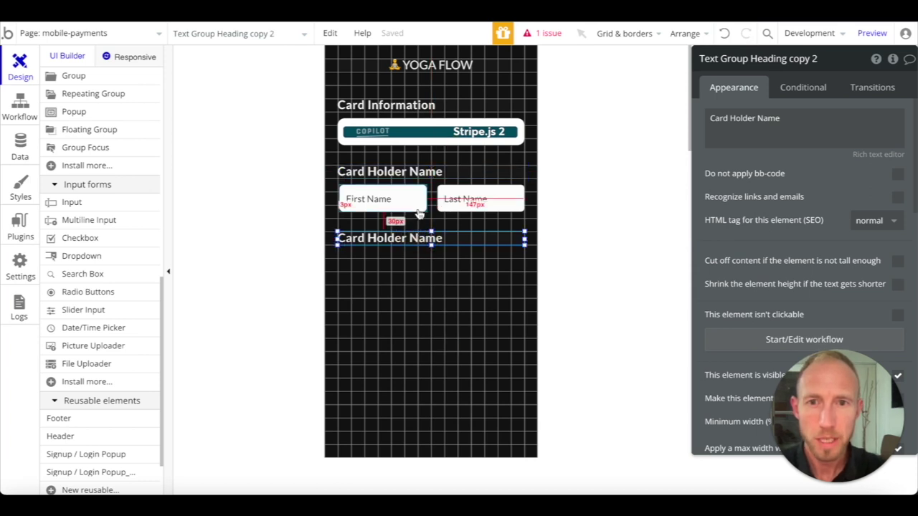
triple_click(774, 132)
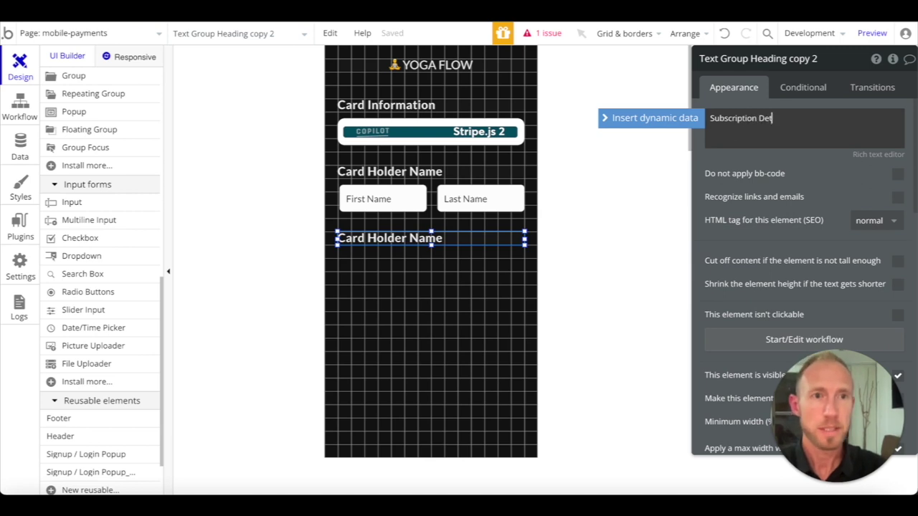
type("Subscription Details")
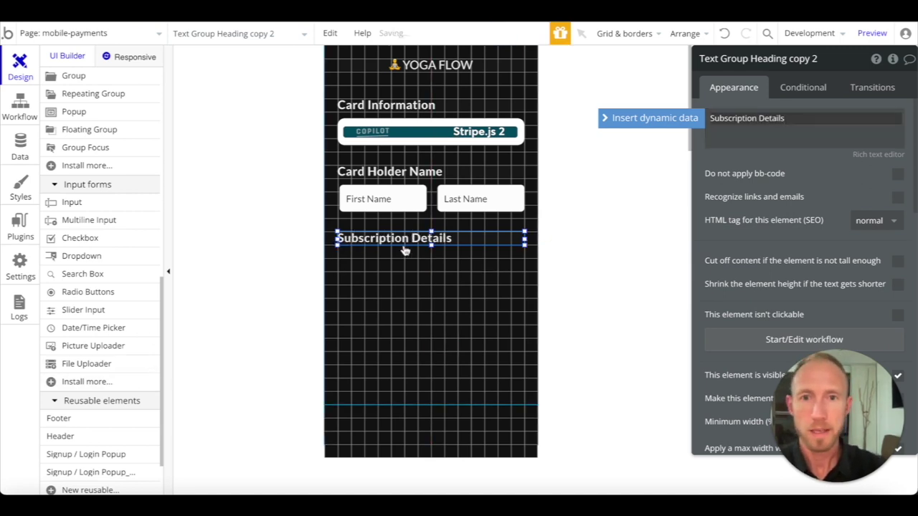
Duplicate the Subscription Details heading directly below itself and set the copy's Y position to 310
key("ctrl+v")
key("ctrl+z")
left_click_drag(427, 243, 434, 266)
scroll(765, 289, "down", 5)
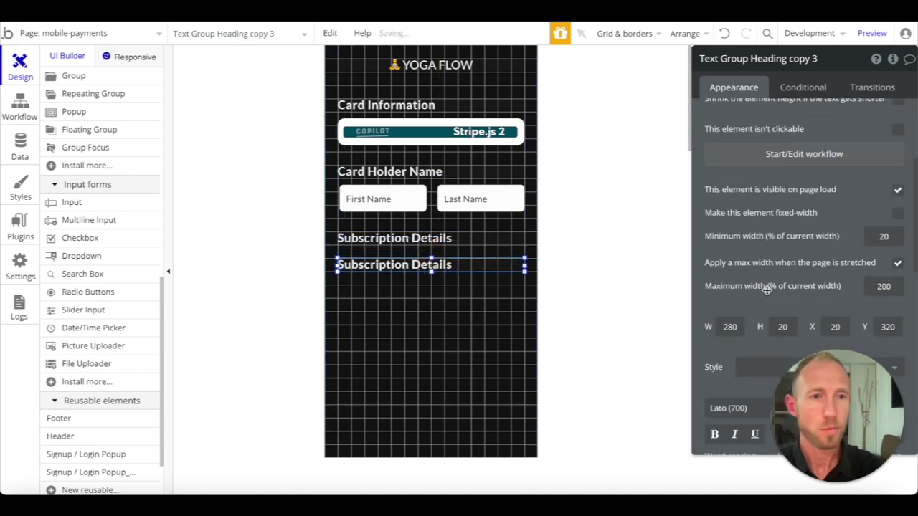
left_click(888, 327)
type("310")
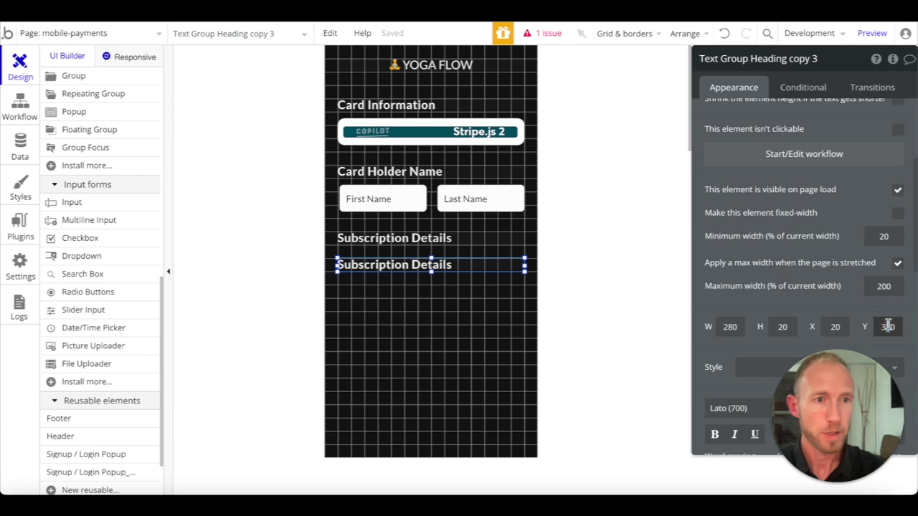
key("Return")
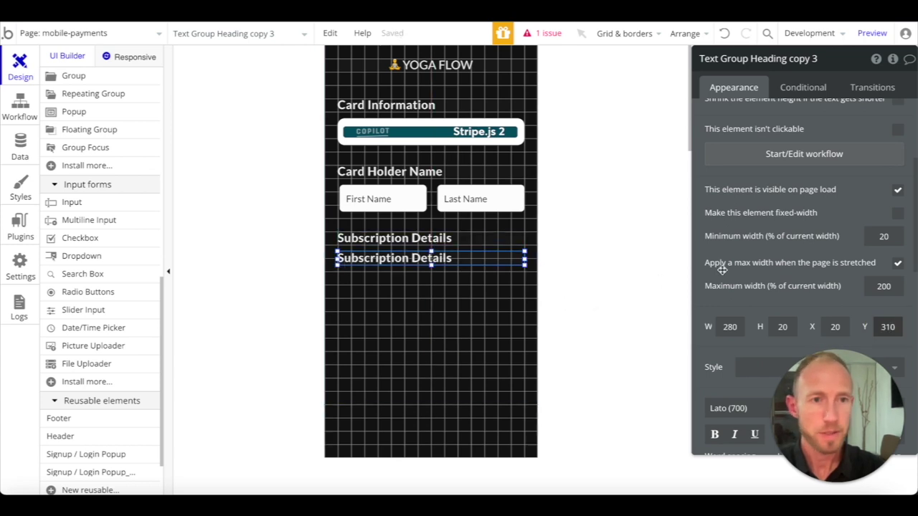
Apply the Body style to the lower Subscription Details copy and detach the style so its text can be formatted individually
scroll(721, 269, "up", 4)
scroll(723, 275, "down", 6)
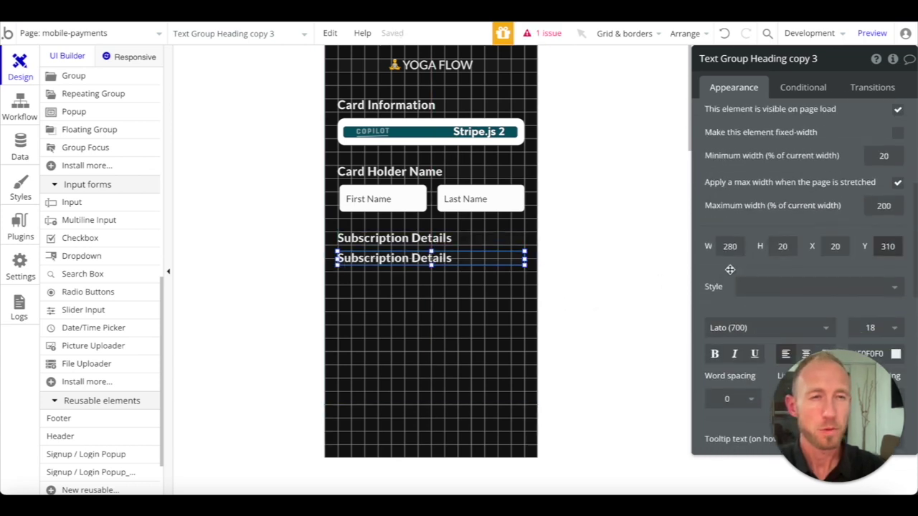
left_click(803, 287)
left_click(771, 326)
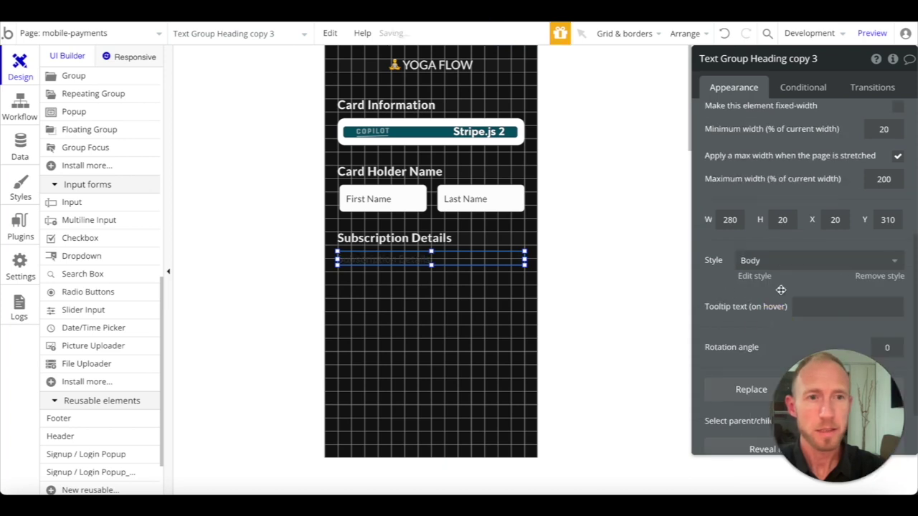
left_click(868, 278)
scroll(789, 244, "down", 3)
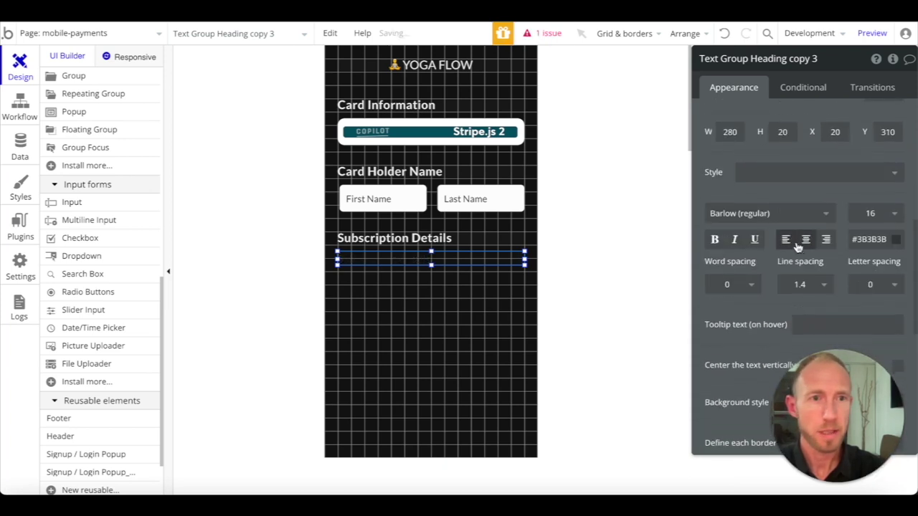
Set the font of the lower Subscription Details text to Lato, size 12
left_click(763, 213)
left_click(760, 211)
left_click(760, 212)
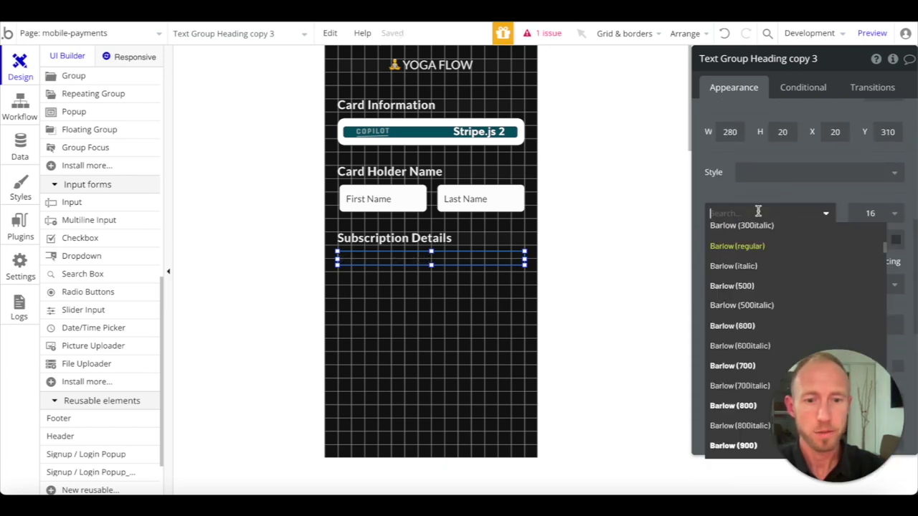
type("lato")
left_click(721, 235)
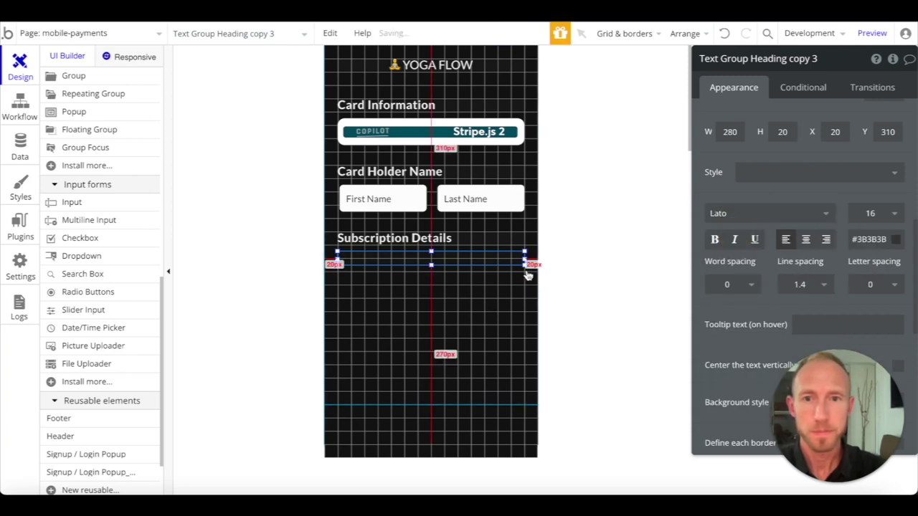
left_click(878, 213)
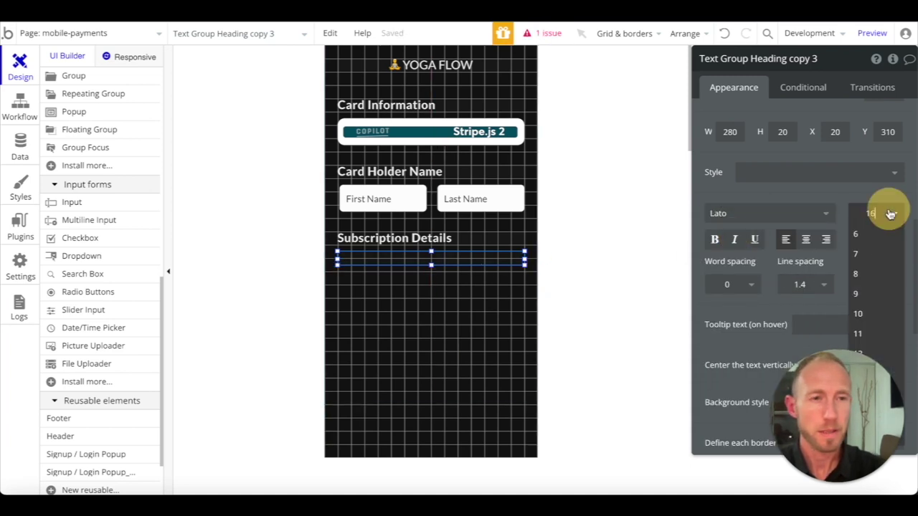
left_click(881, 343)
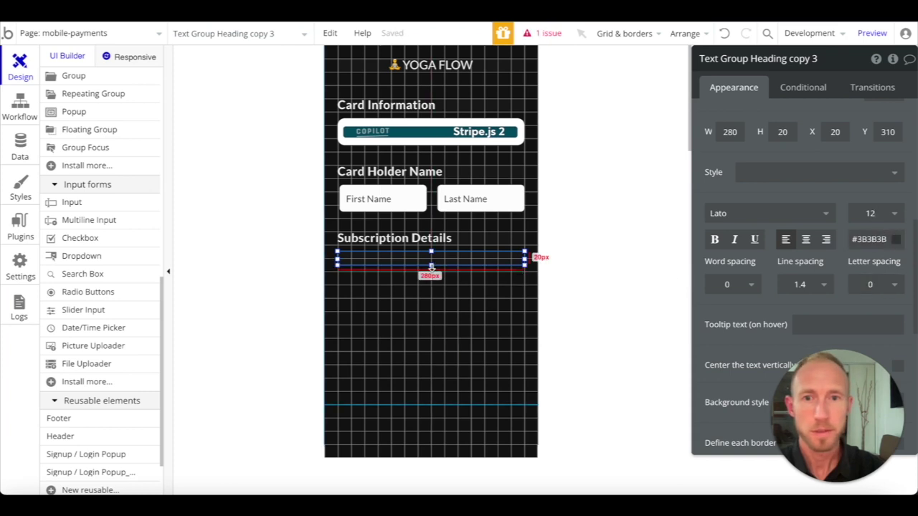
Set the lower Subscription Details text to colour #C2C2C2 and font size 13
left_click_drag(431, 265, 431, 282)
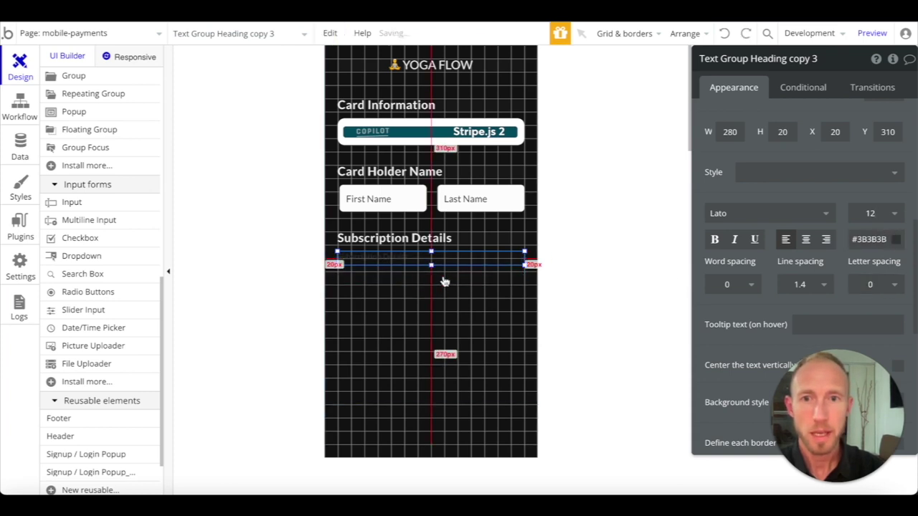
left_click(880, 237)
left_click(783, 262)
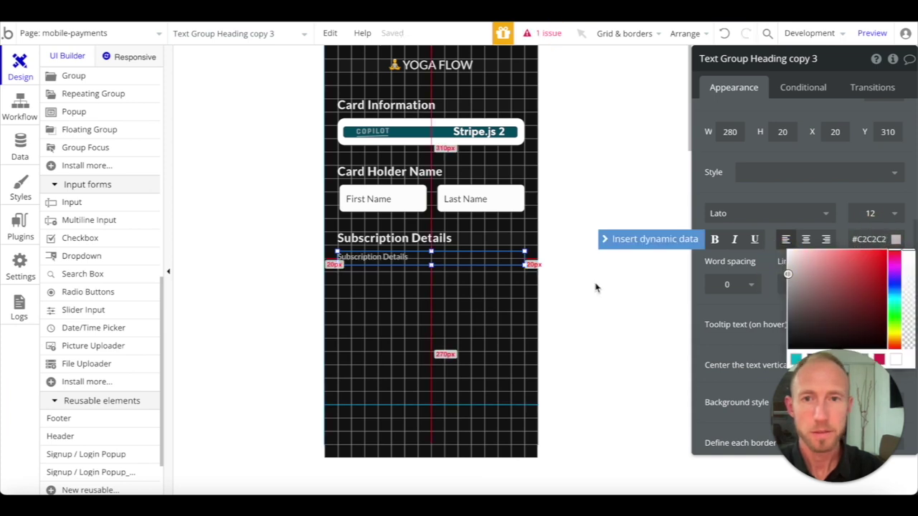
left_click(843, 212)
left_click(877, 212)
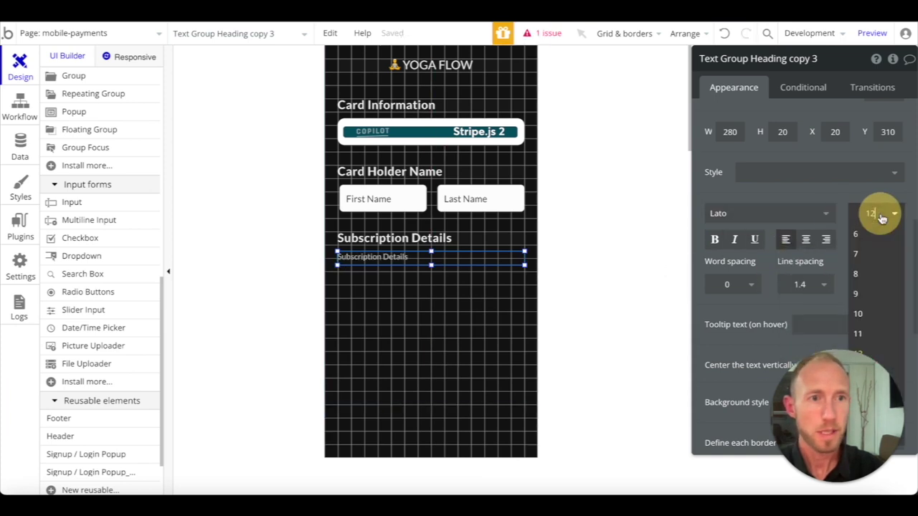
key("Return")
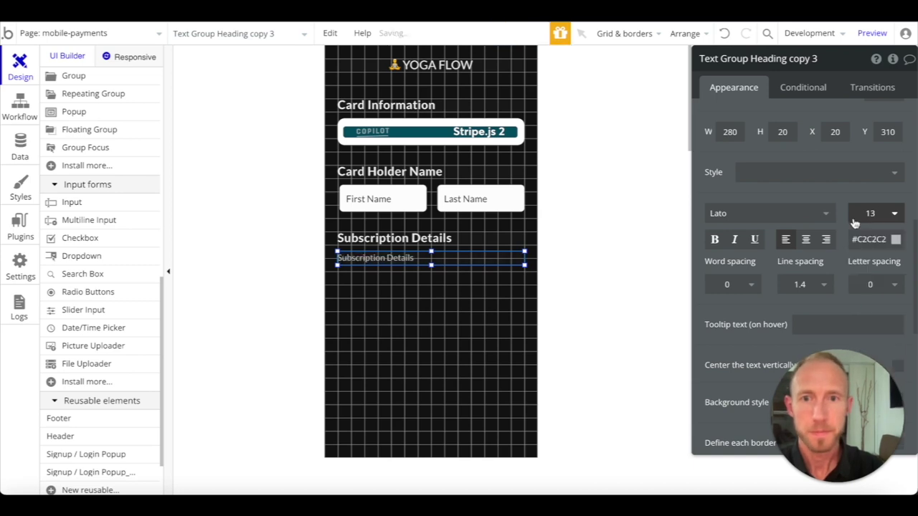
Change the small text below the Subscription Details heading to "Yoga Class Subscription"
scroll(732, 233, "up", 3)
scroll(731, 233, "up", 5)
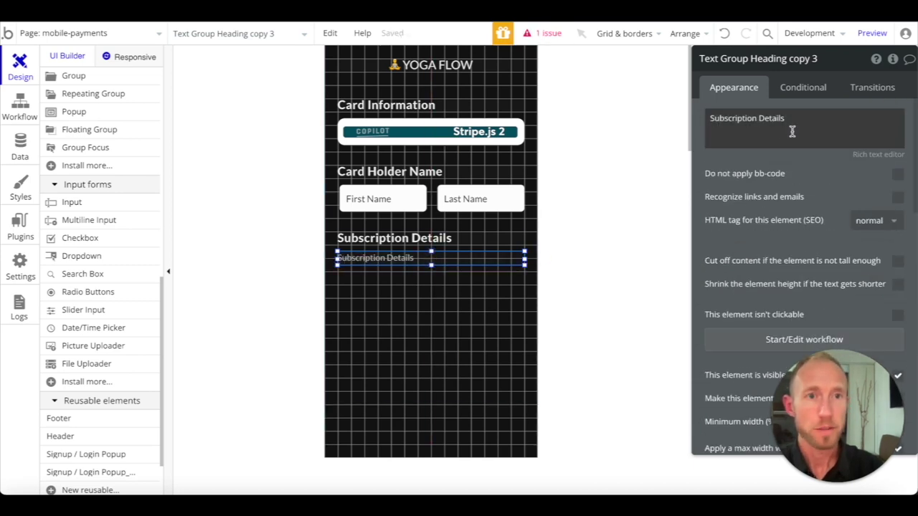
triple_click(765, 133)
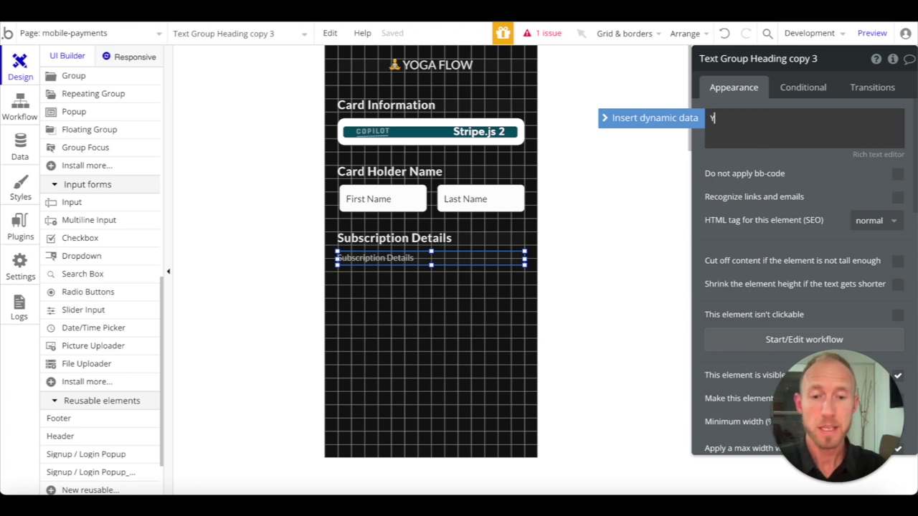
type("Yoga Class Subscription")
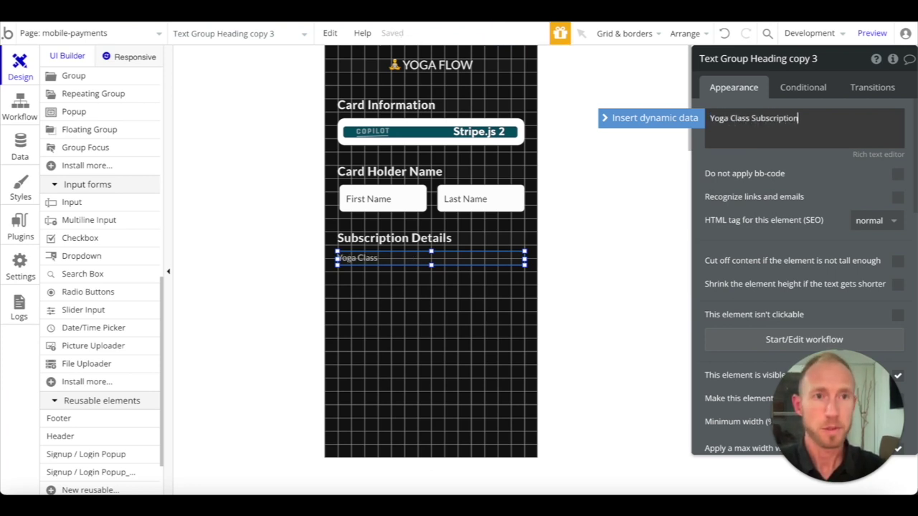
double_click(718, 119)
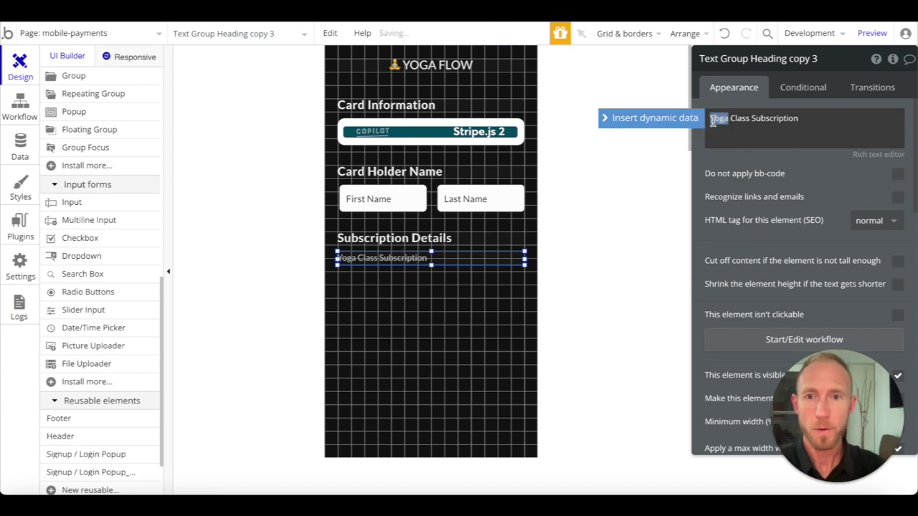
Duplicate the Yoga Class Subscription text and place the copy exactly over the original, centred horizontally
left_click(455, 262)
key("ctrl+c")
key("ctrl+v")
left_click_drag(455, 263, 449, 260)
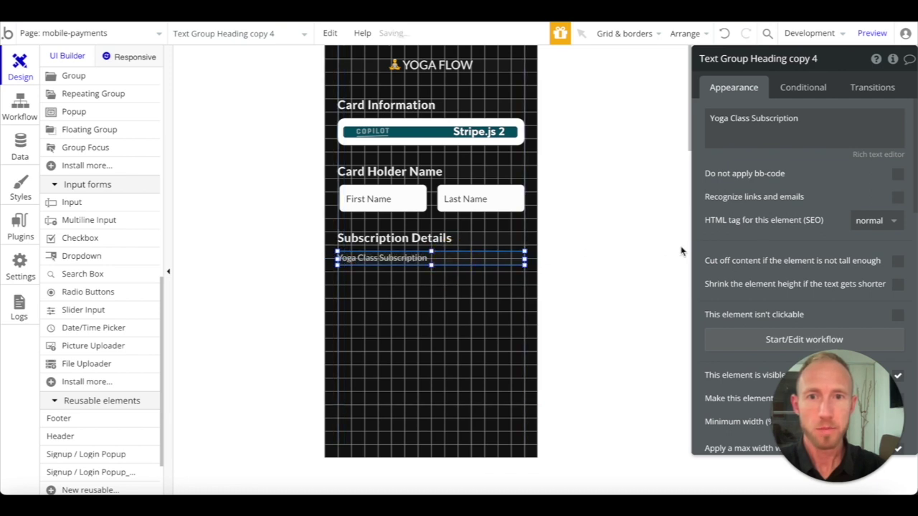
scroll(730, 259, "down", 3)
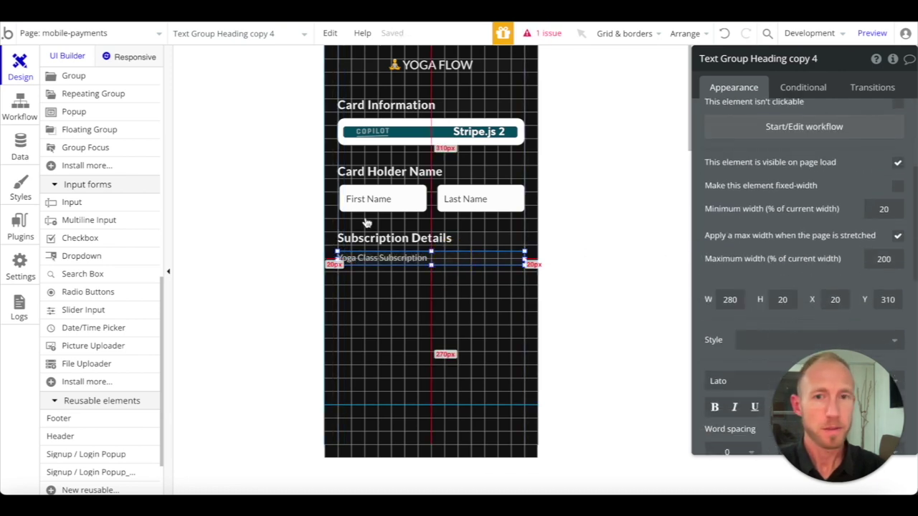
right_click(404, 262)
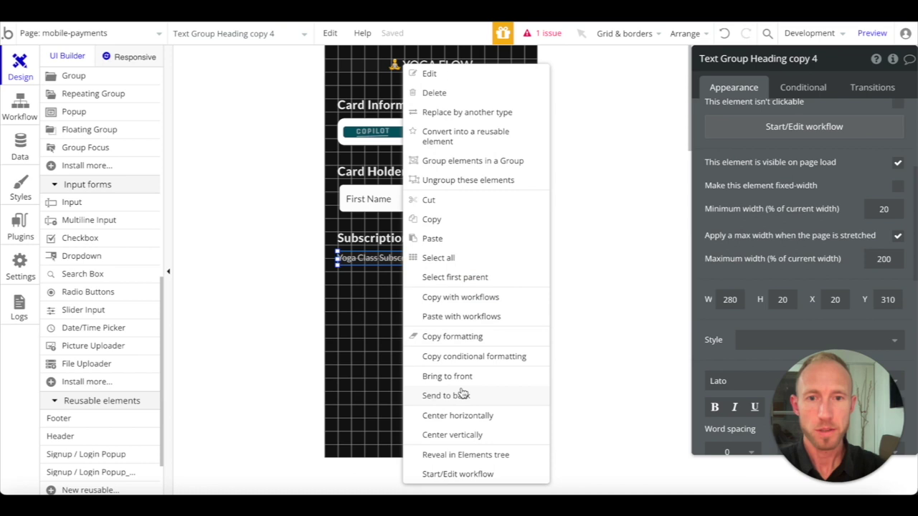
left_click(472, 423)
Right-align the copied subscription text and change its content to "$19.99/mo"
scroll(889, 228, "up", 3)
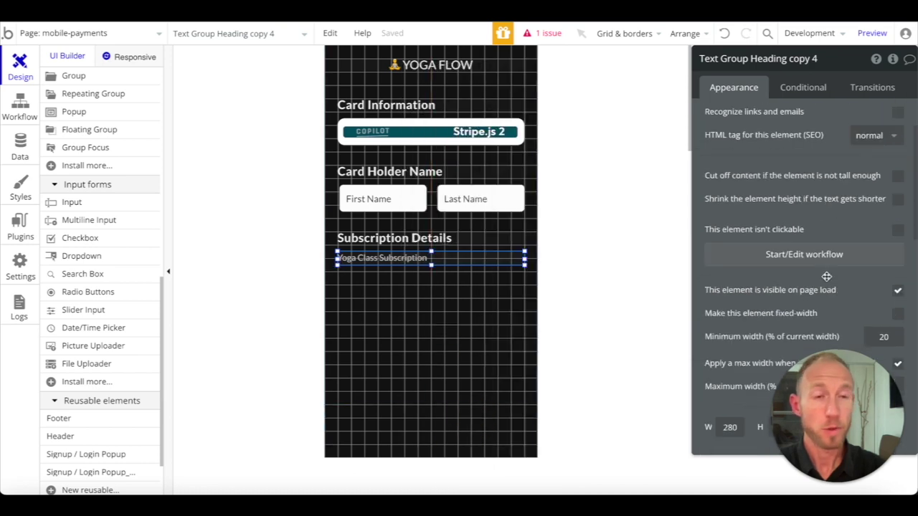
scroll(830, 275, "down", 4)
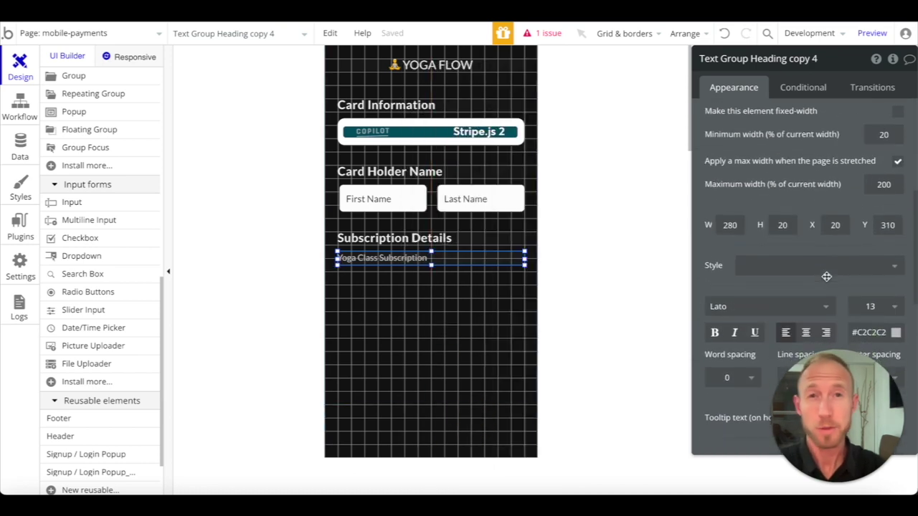
left_click(827, 333)
scroll(806, 154, "up", 5)
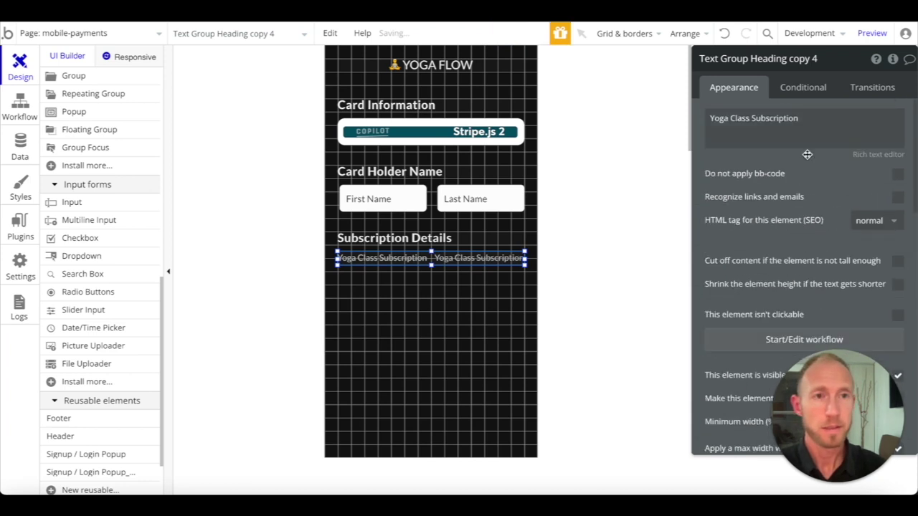
triple_click(801, 143)
type("$19.99")
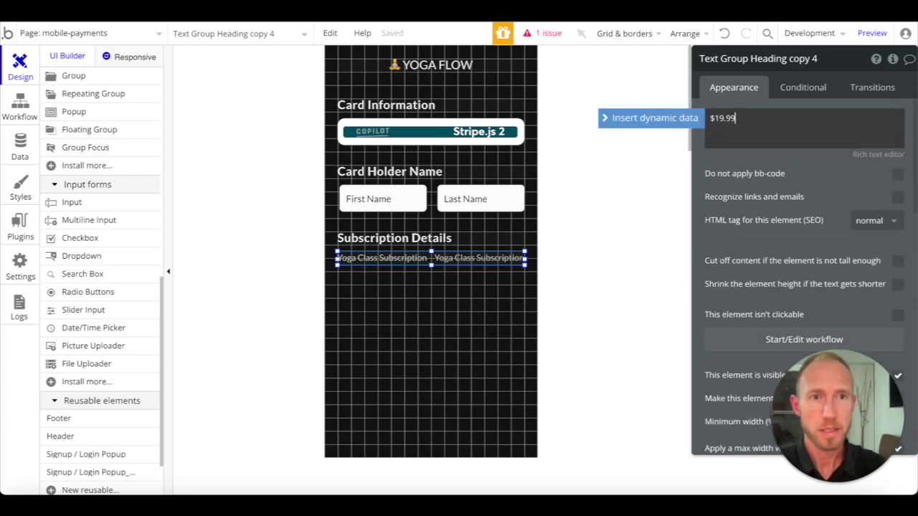
left_click(834, 174)
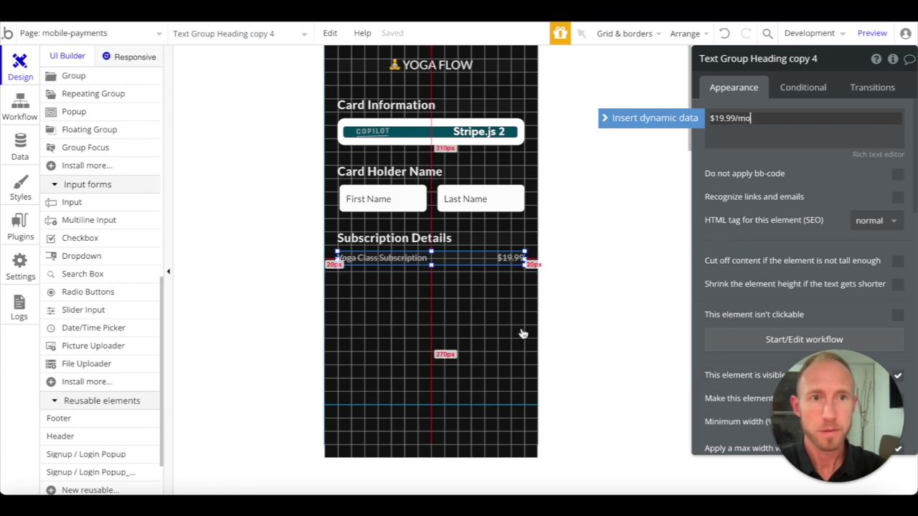
left_click(478, 323)
Duplicate the Subscription Details heading, keeping one in the original position and placing the other below the subscription row at Y position 360
left_click(407, 236)
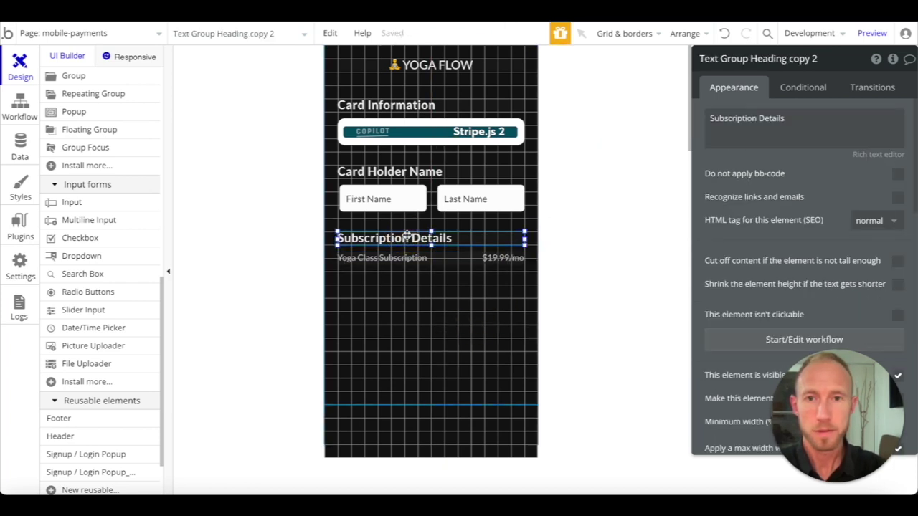
key("ctrl+d")
left_click_drag(406, 236, 415, 289)
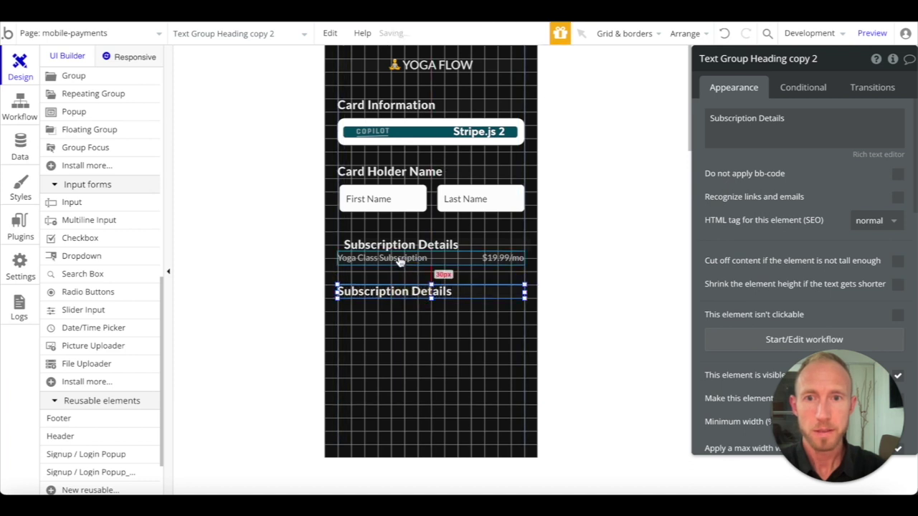
left_click_drag(395, 245, 395, 238)
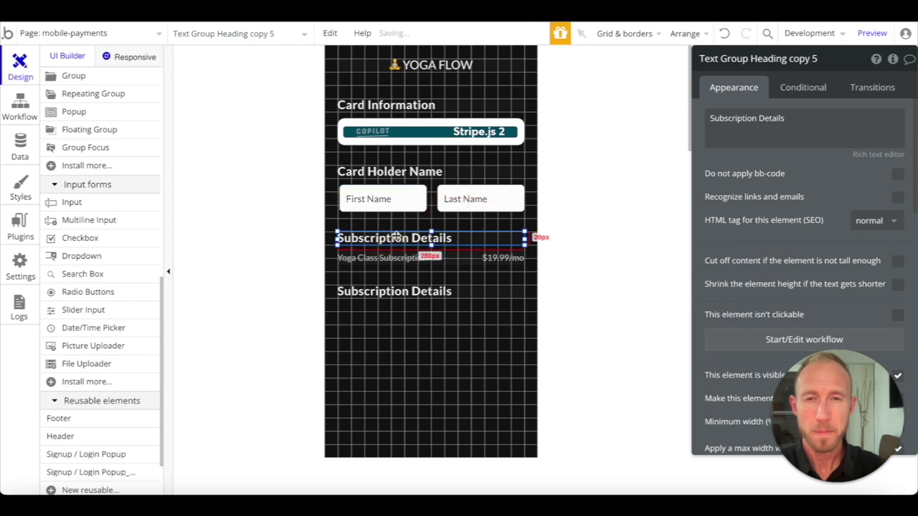
right_click(396, 236)
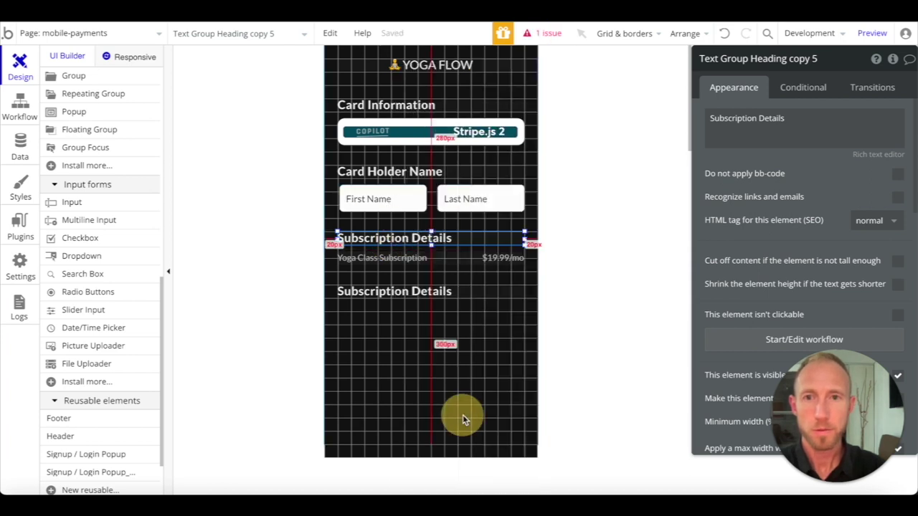
left_click(400, 294)
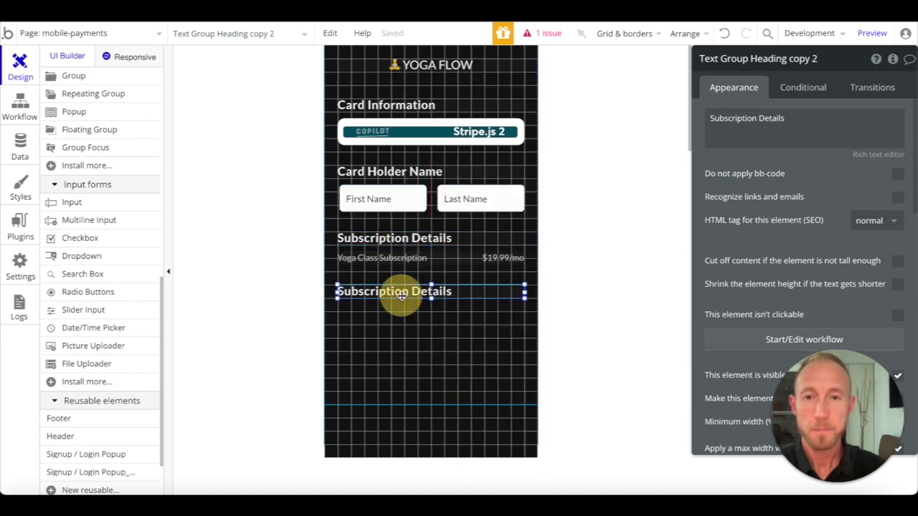
Set the First Name input's X position to 20 and refresh the mobile preview to the latest version
left_click(374, 205)
scroll(833, 273, "down", 1)
scroll(833, 272, "down", 4)
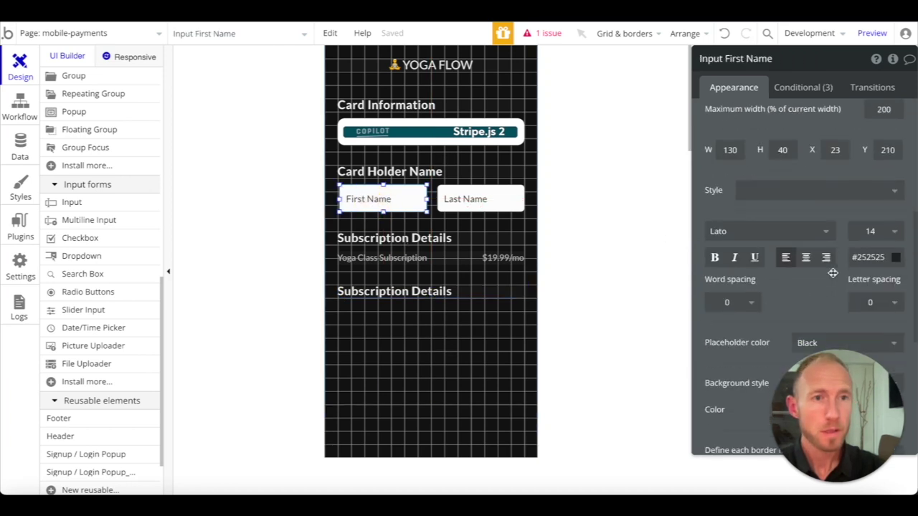
double_click(836, 150)
type("20")
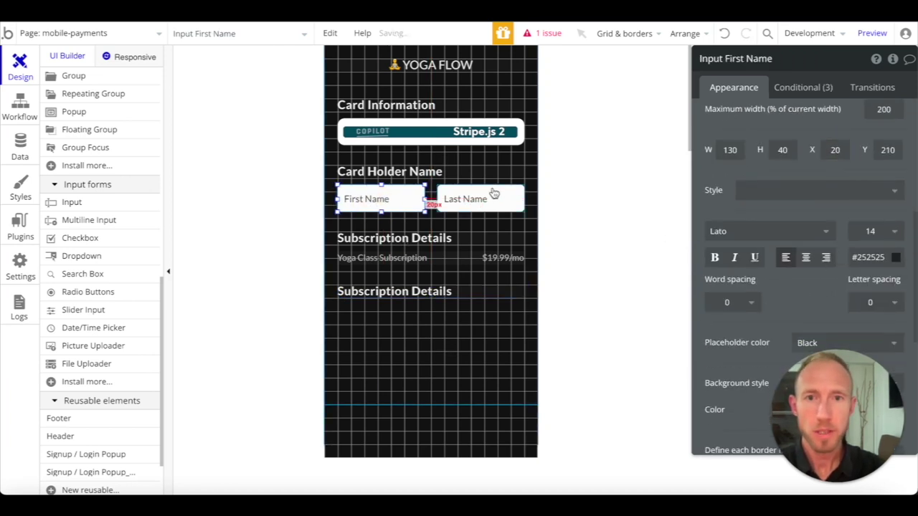
left_click(442, 204)
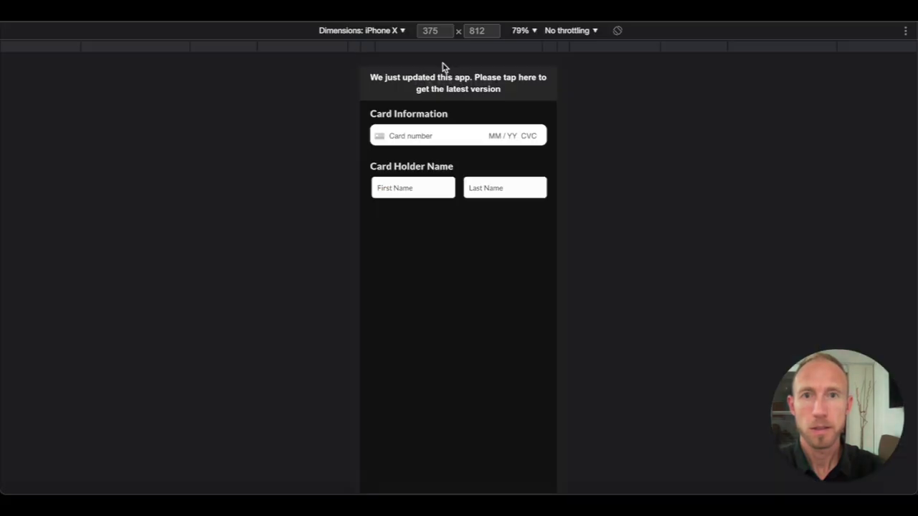
left_click(442, 72)
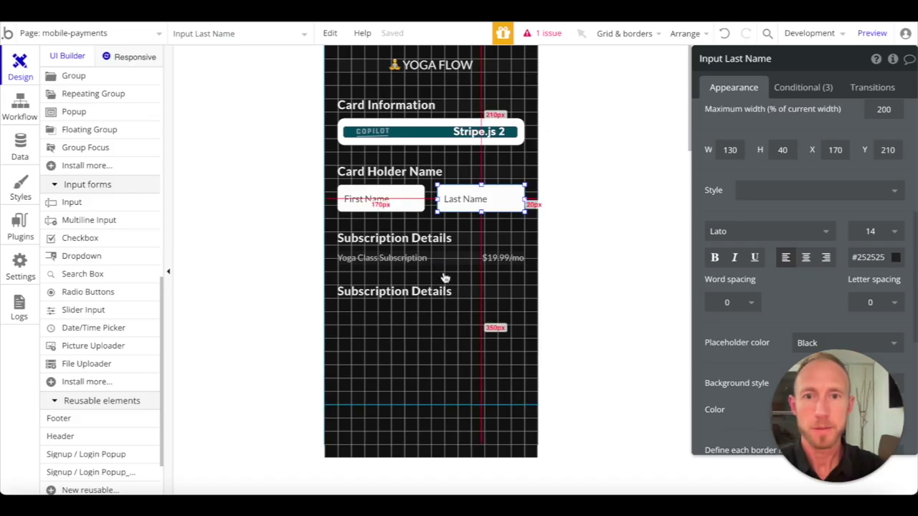
Change the lower Subscription Details heading's text to "Receipt Email"
left_click(441, 286)
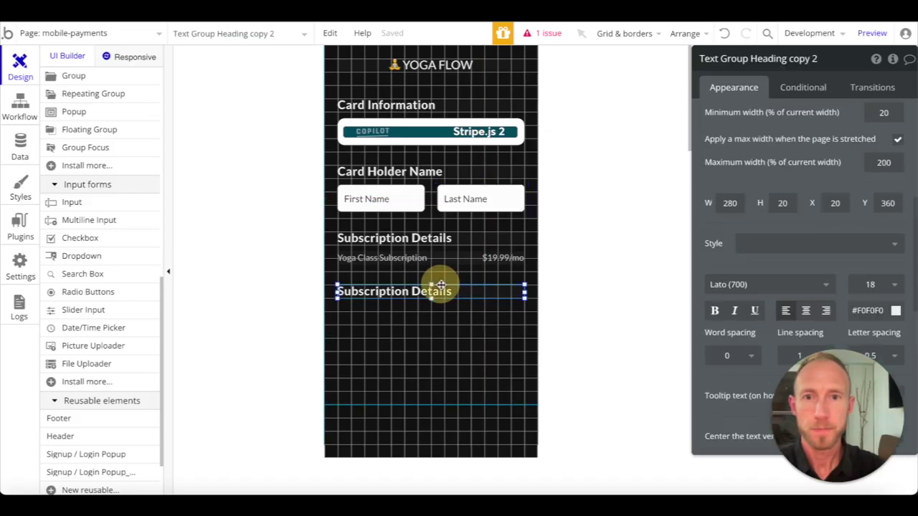
scroll(748, 154, "up", 5)
triple_click(779, 122)
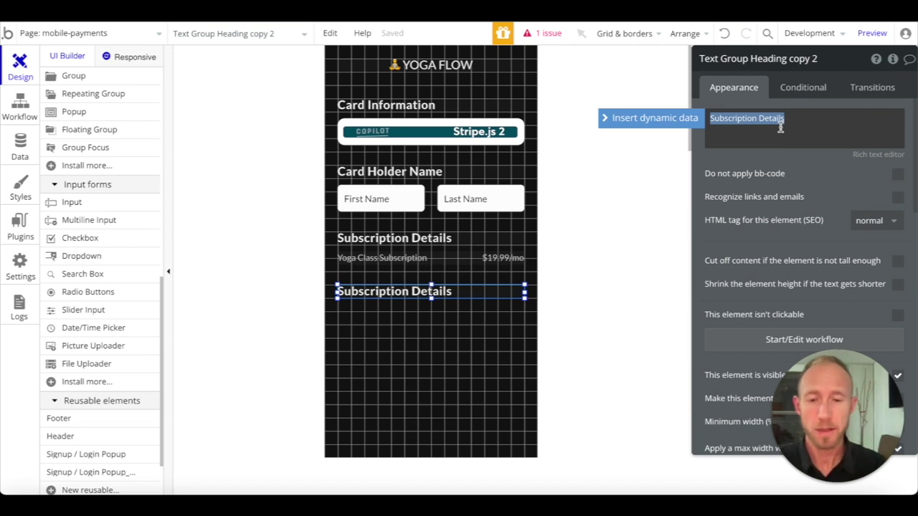
type("Receipt Email")
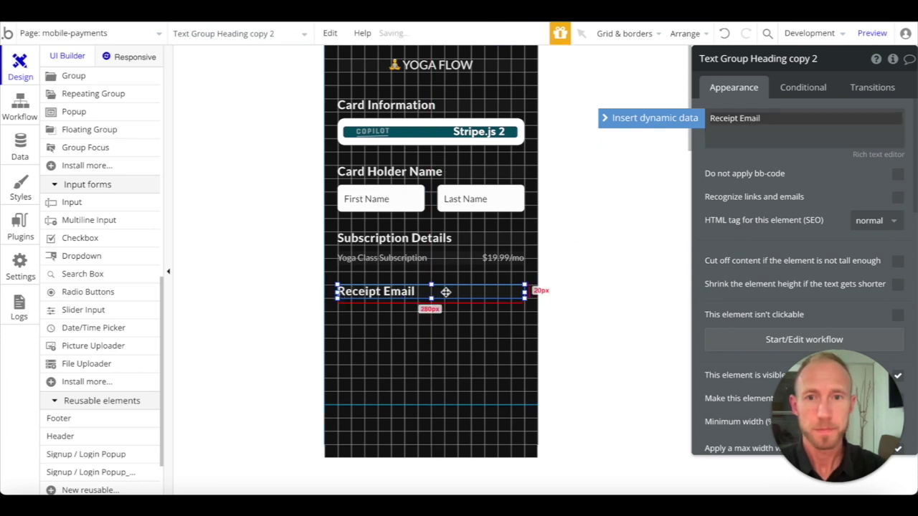
Duplicate the $19.99/mo text below the Receipt Email heading at Y position 390 and left-align the copy
left_click(411, 260)
left_click_drag(412, 260, 432, 315)
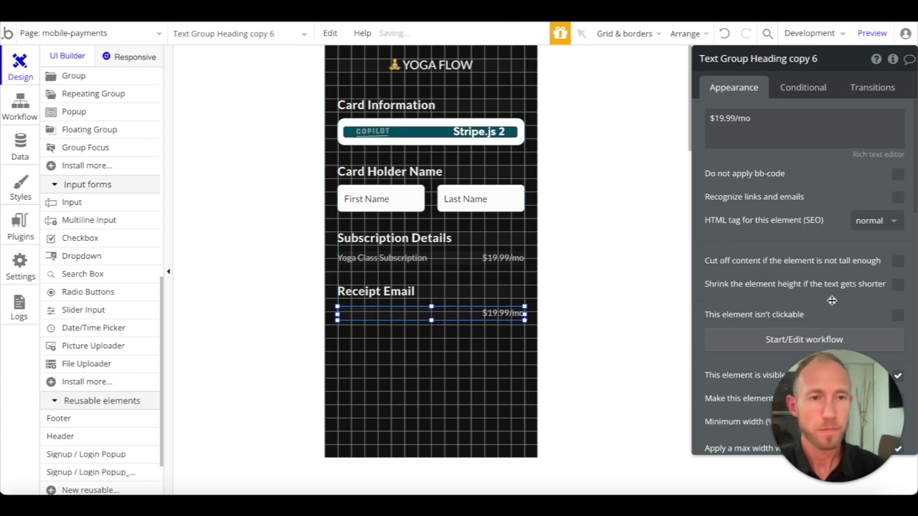
scroll(830, 300, "down", 5)
scroll(830, 301, "down", 3)
scroll(830, 299, "up", 3)
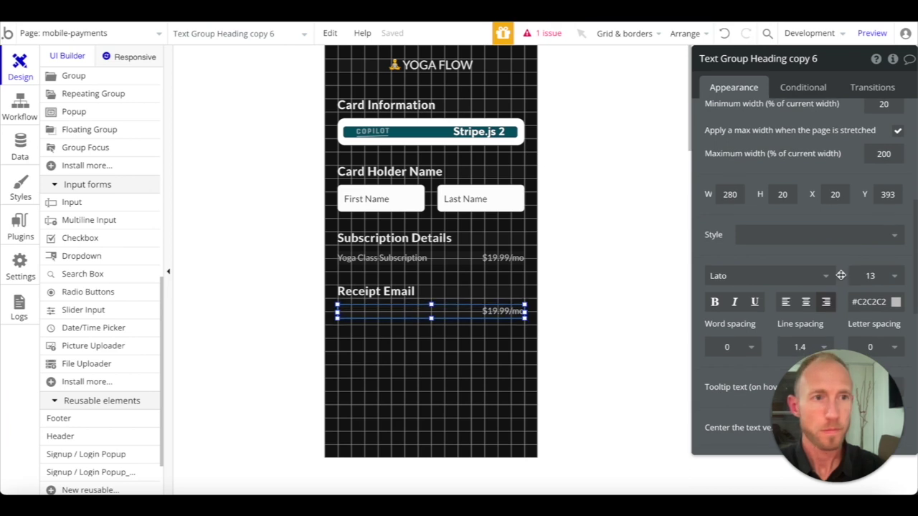
left_click(786, 302)
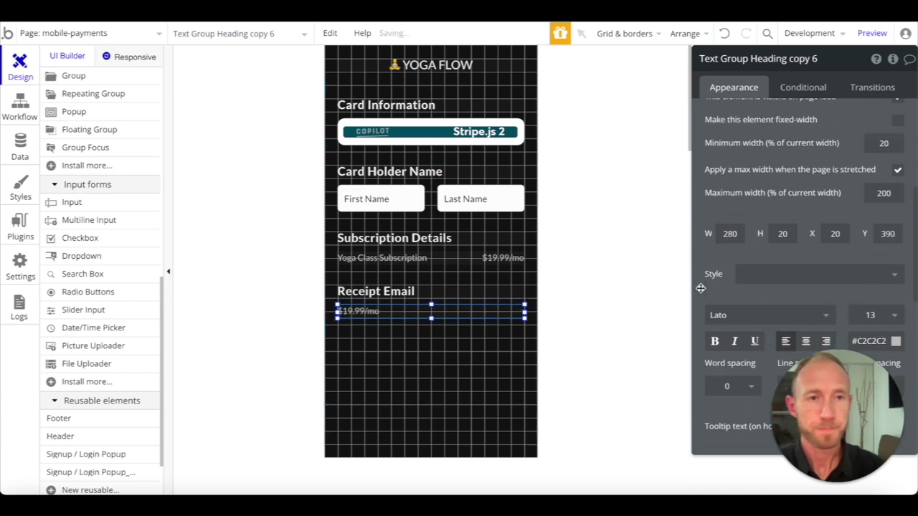
Clear the $19.99/mo content of the copied text element below the Receipt Email heading
scroll(701, 288, "up", 5)
triple_click(824, 125)
key("BackSpace")
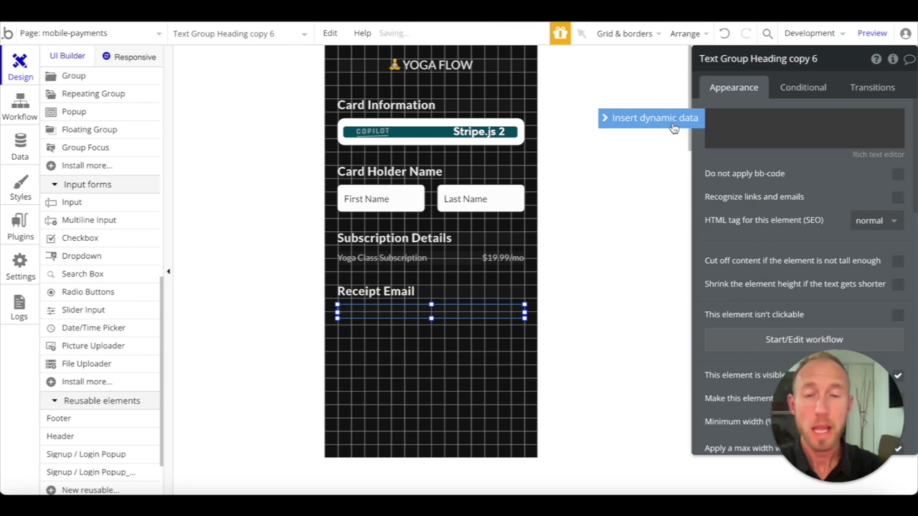
left_click(672, 124)
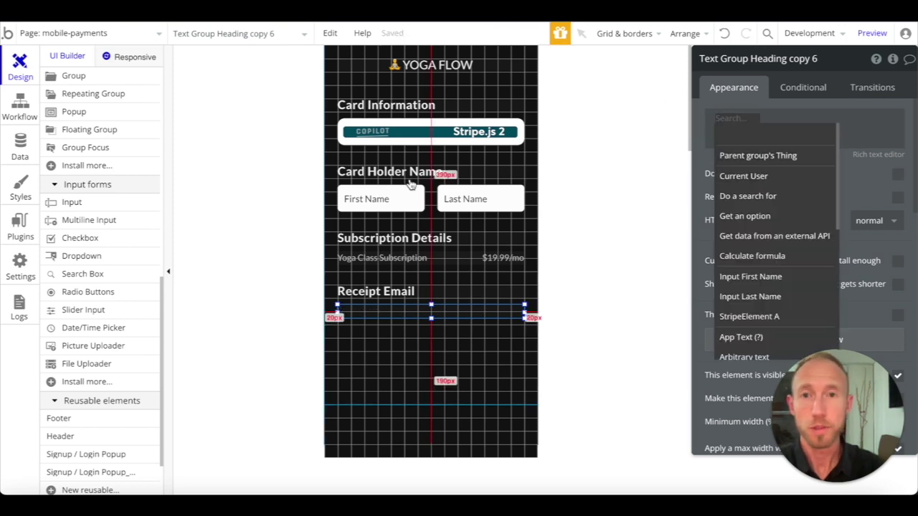
left_click(431, 311)
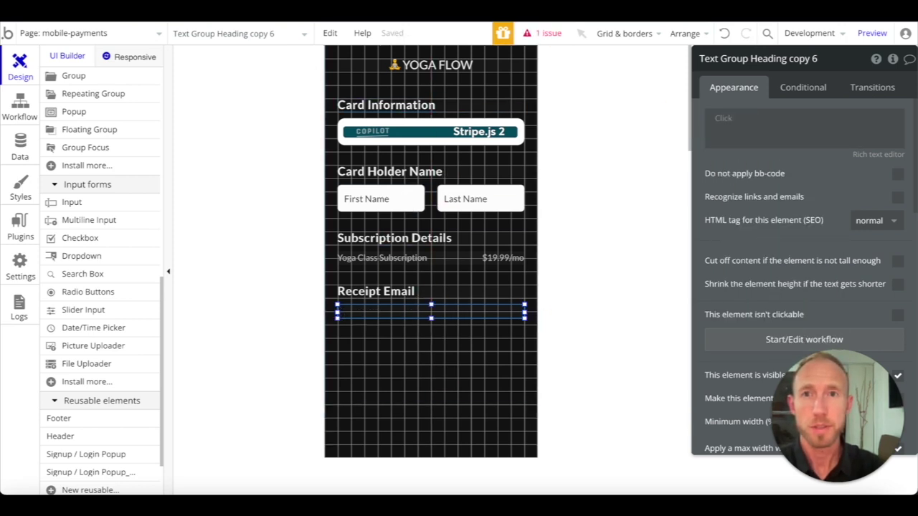
Reload the mobile preview of the payments page to the latest version and return to the editor
left_click(423, 21)
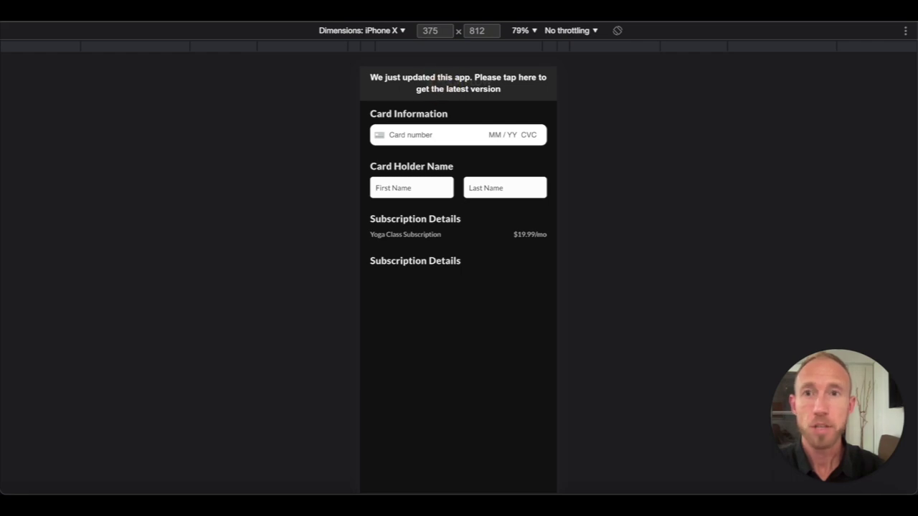
key("ctrl+r")
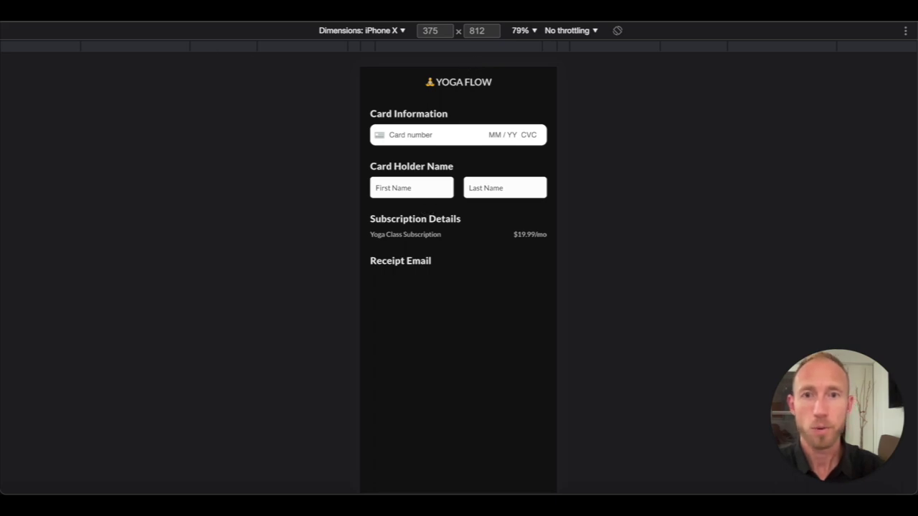
key("ctrl+shift+Tab")
Set the $19.99/mo text's font color to #B3B3B3 and send that text element to the back
left_click(399, 258)
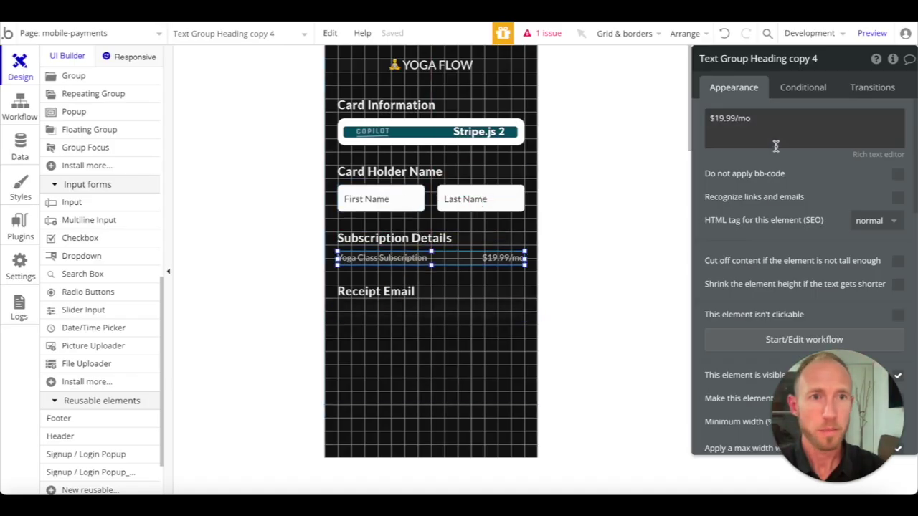
scroll(776, 145, "down", 10)
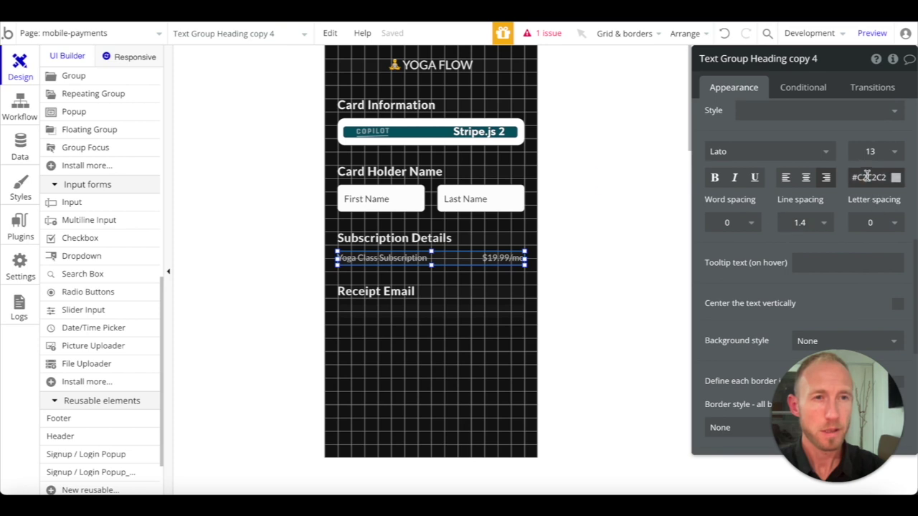
left_click(867, 176)
left_click_drag(789, 213, 788, 220)
double_click(884, 179)
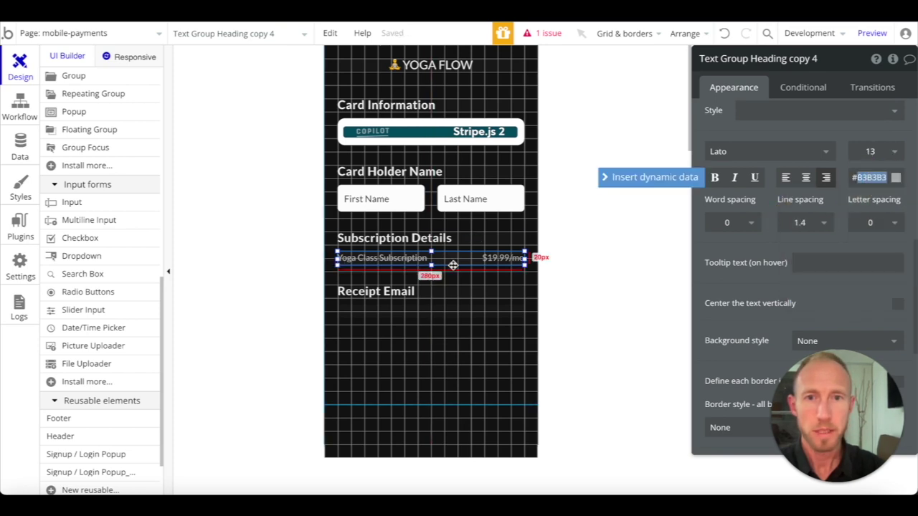
right_click(454, 265)
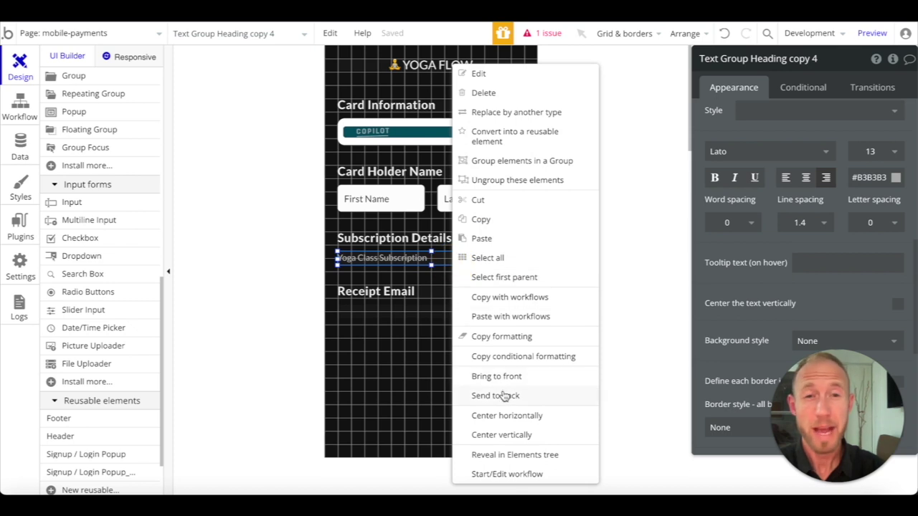
left_click(504, 397)
Set the font color of the Yoga Class Subscription text and the empty text below Receipt Email to #B3B3B3
left_click(412, 258)
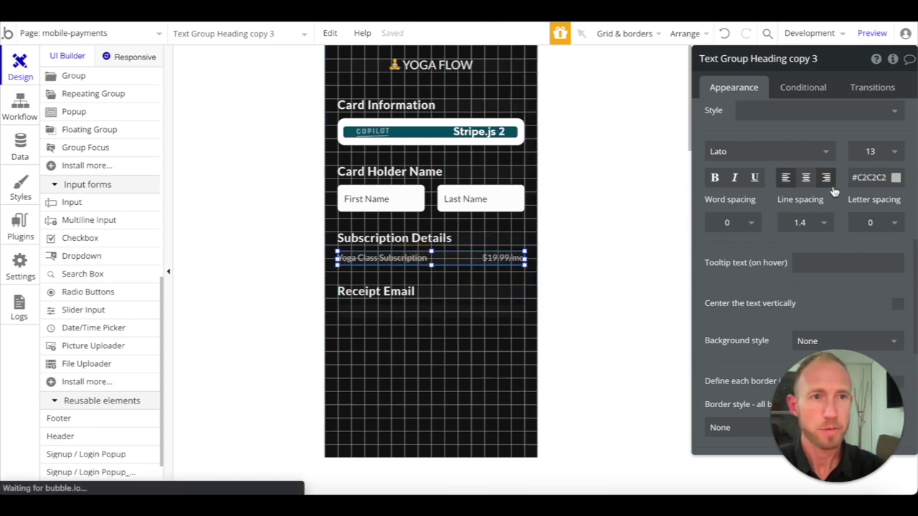
left_click(867, 178)
key("ctrl+v")
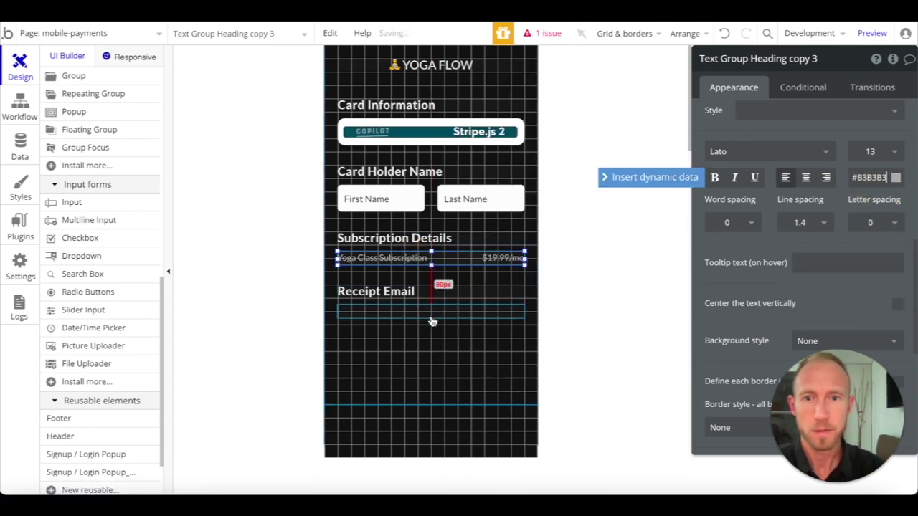
left_click(430, 312)
double_click(871, 177)
type("B3B3B3")
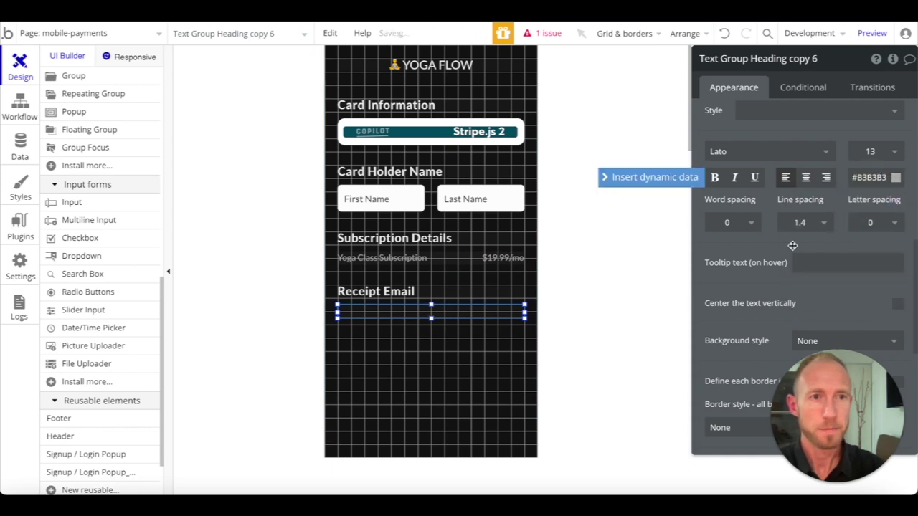
Insert a "Do a search for" dynamic expression into the empty text below the Receipt Email heading
left_click_drag(450, 313, 451, 313)
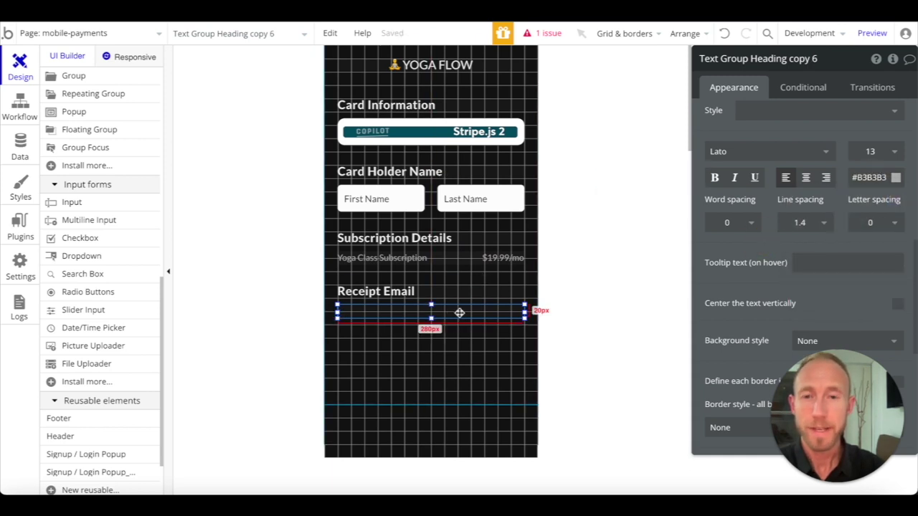
scroll(789, 251, "up", 5)
left_click(768, 126)
left_click(725, 116)
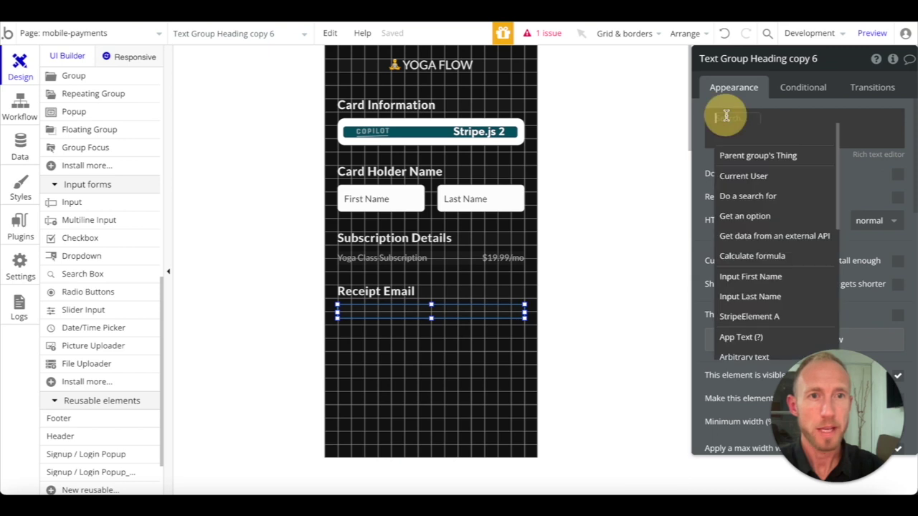
left_click(760, 198)
left_click(564, 147)
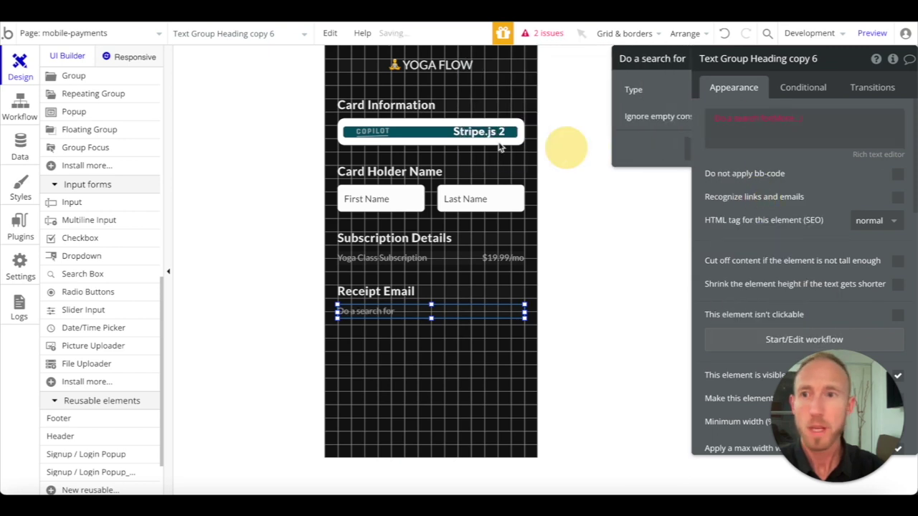
Create a workflow on the mobile-payments page triggered by the Page is loaded event
left_click(20, 107)
left_click(95, 128)
mouse_move(159, 246)
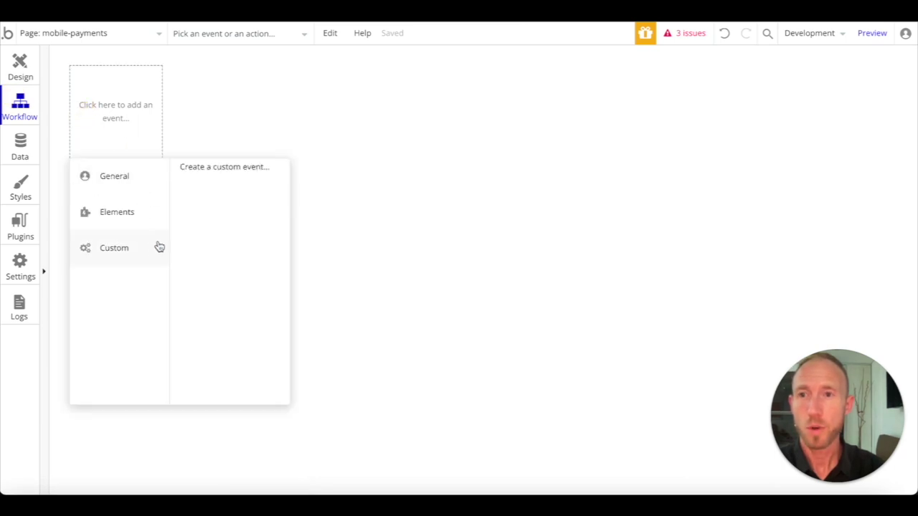
mouse_move(141, 193)
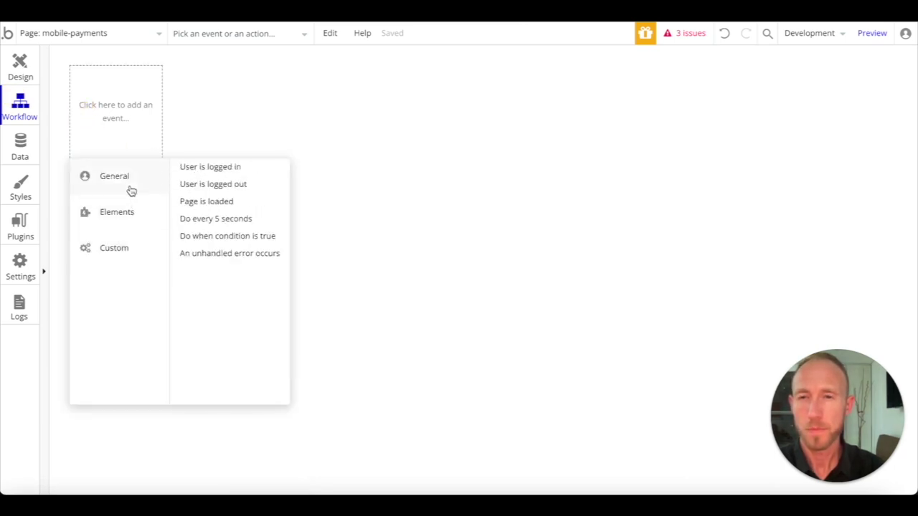
left_click(207, 202)
Add a Set state action to the Page is loaded workflow with Group Payments Page as its element
left_click(142, 204)
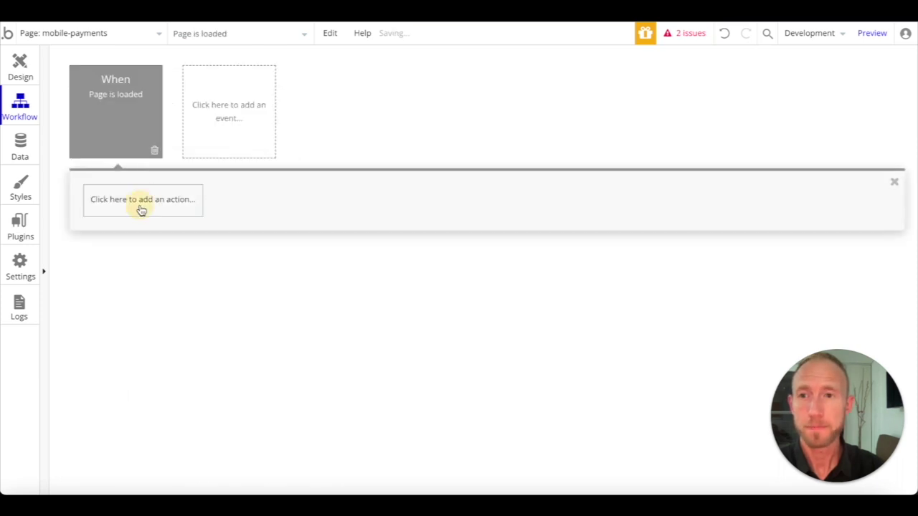
mouse_move(147, 290)
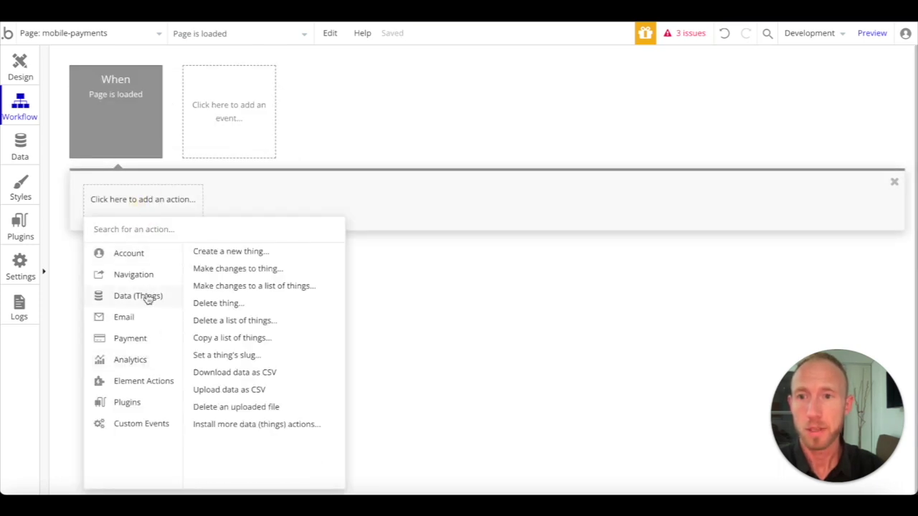
mouse_move(147, 385)
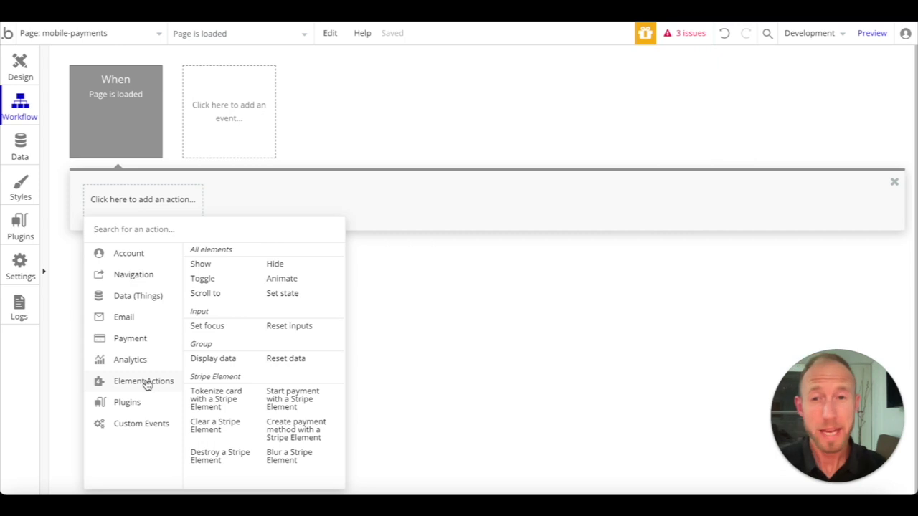
left_click(296, 300)
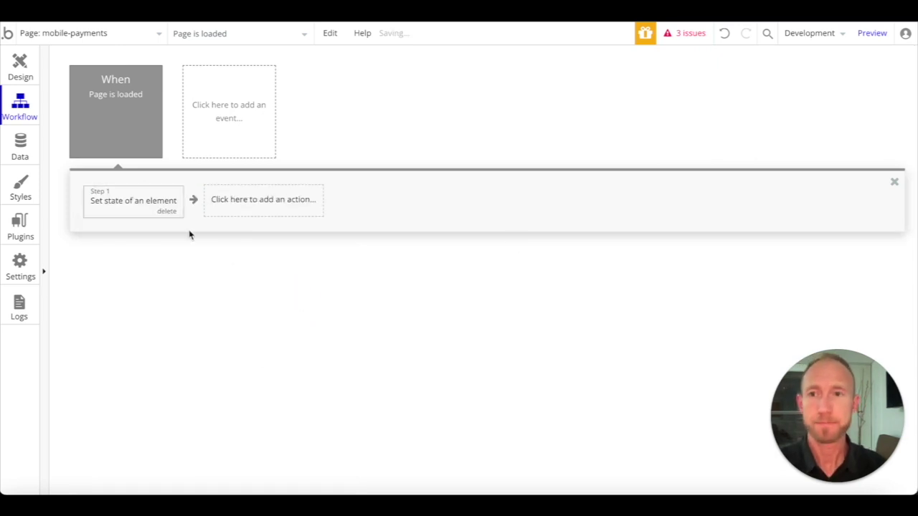
left_click(140, 207)
left_click(834, 92)
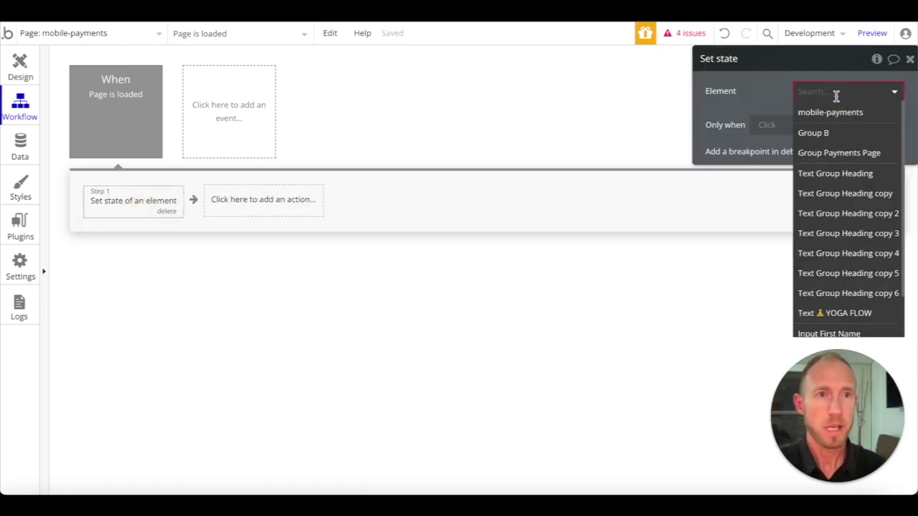
scroll(841, 282, "down", 1)
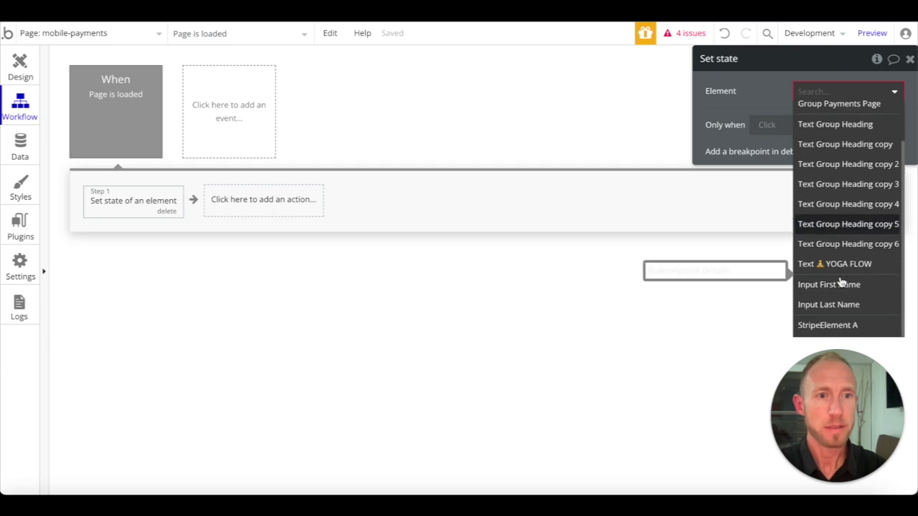
scroll(842, 282, "up", 1)
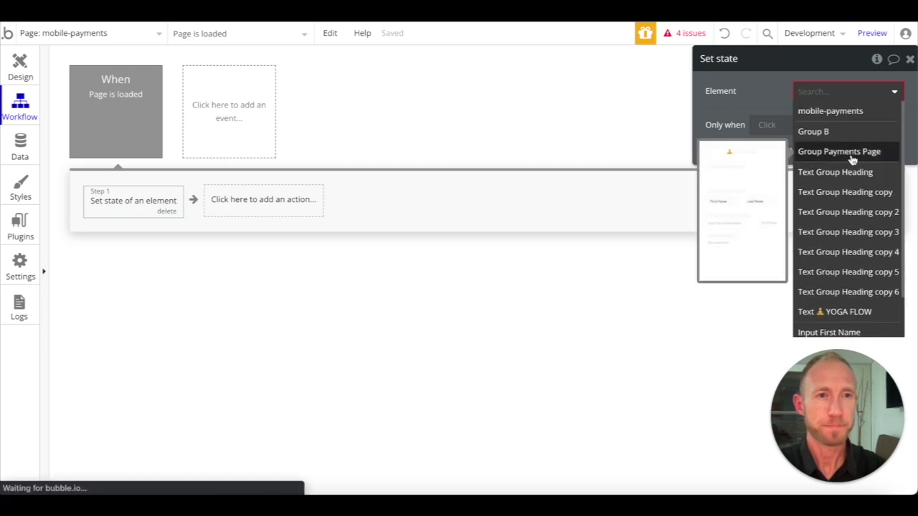
left_click(852, 158)
Check Group Payments Page in the design and create a text custom state named UserEmail for the Set state action
left_click(33, 67)
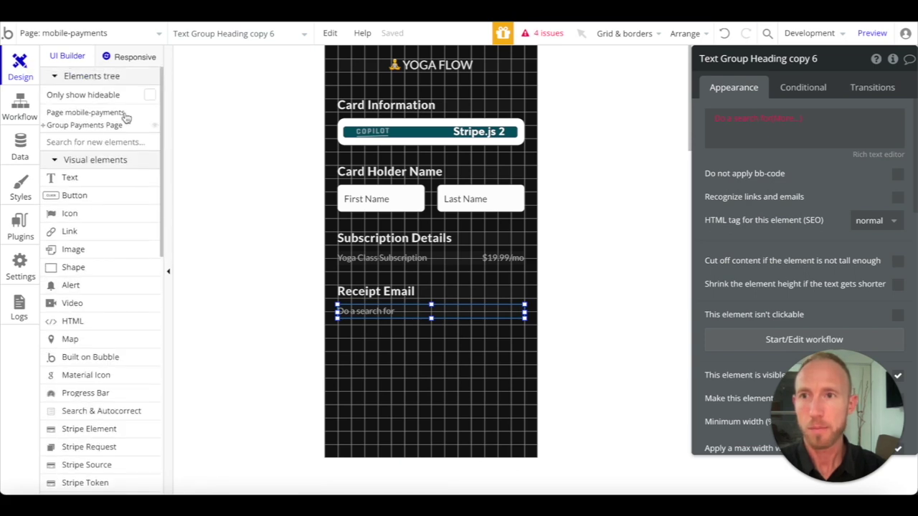
left_click(78, 127)
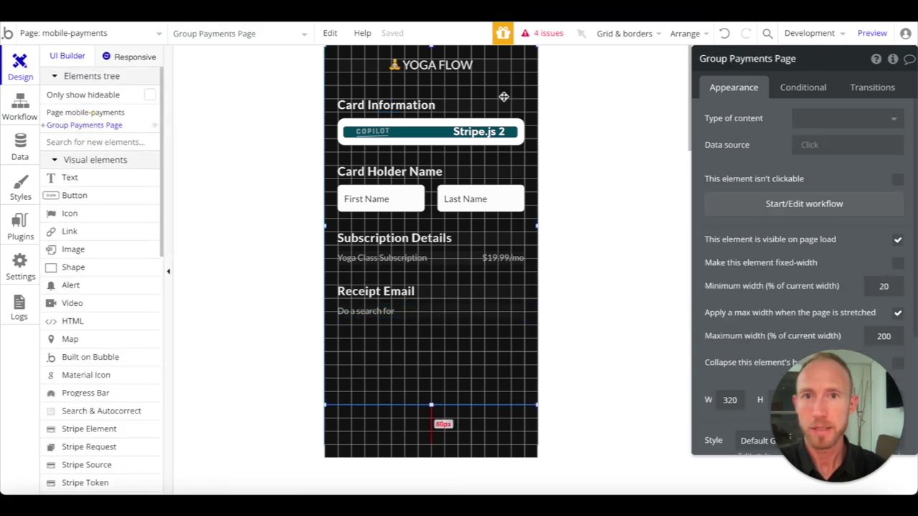
left_click(20, 115)
left_click(814, 123)
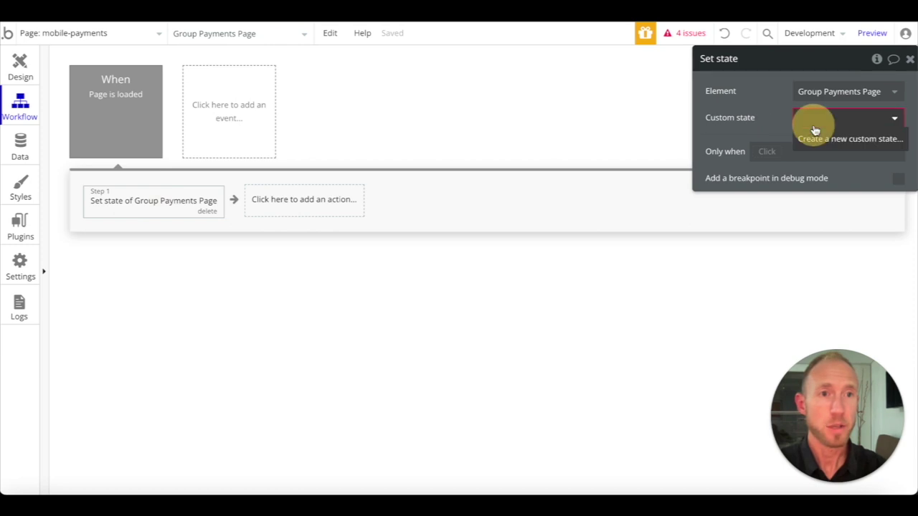
left_click(816, 137)
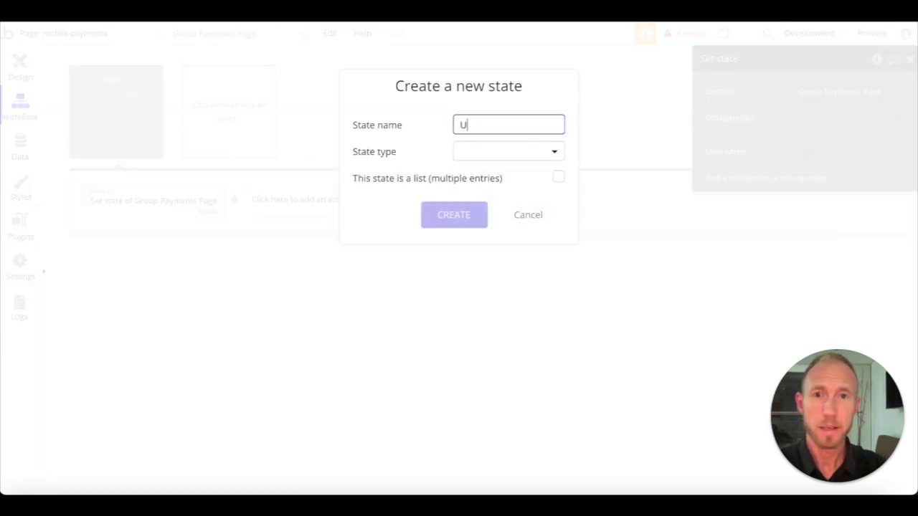
left_click(506, 153)
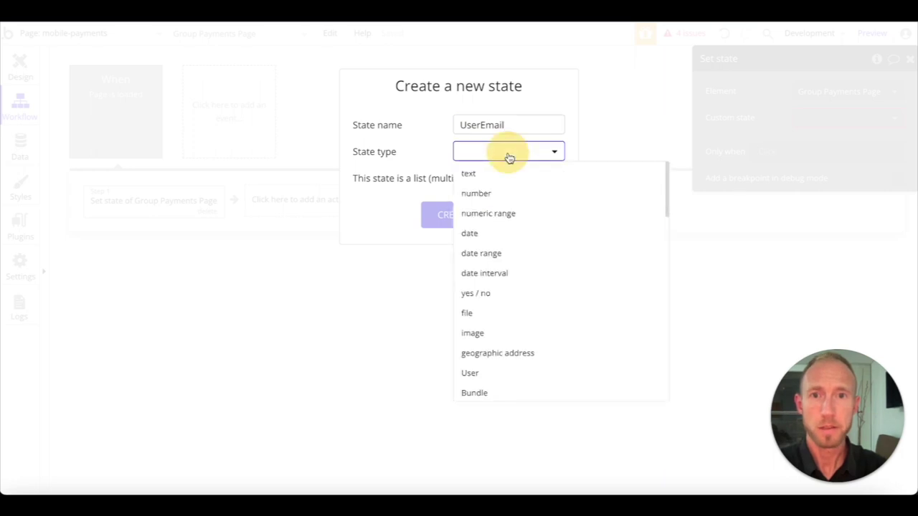
left_click(495, 180)
left_click(463, 215)
Set the UserEmail state's value to a database search of type User
left_click(807, 143)
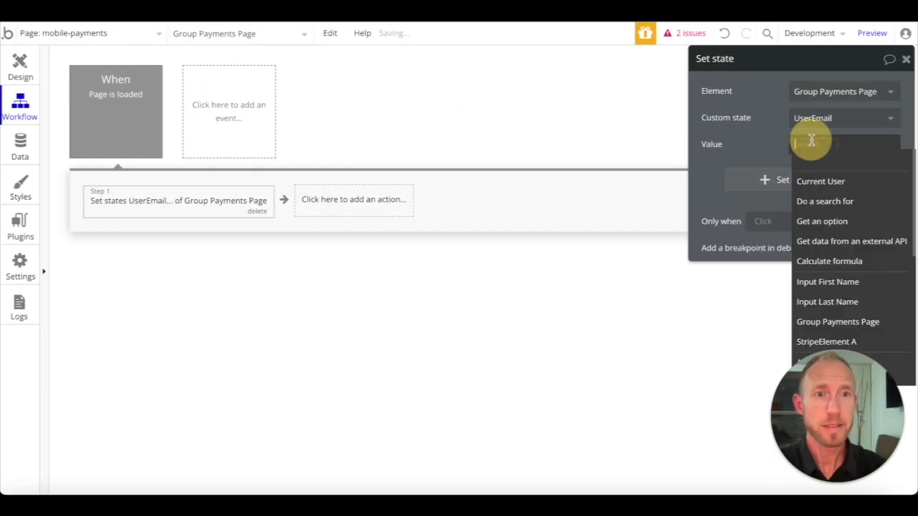
mouse_move(822, 184)
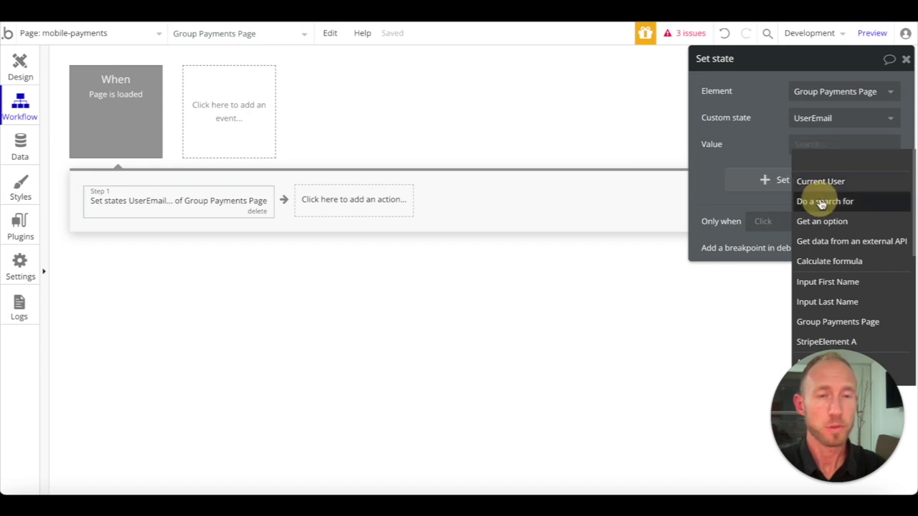
left_click(825, 201)
left_click(601, 92)
left_click(598, 112)
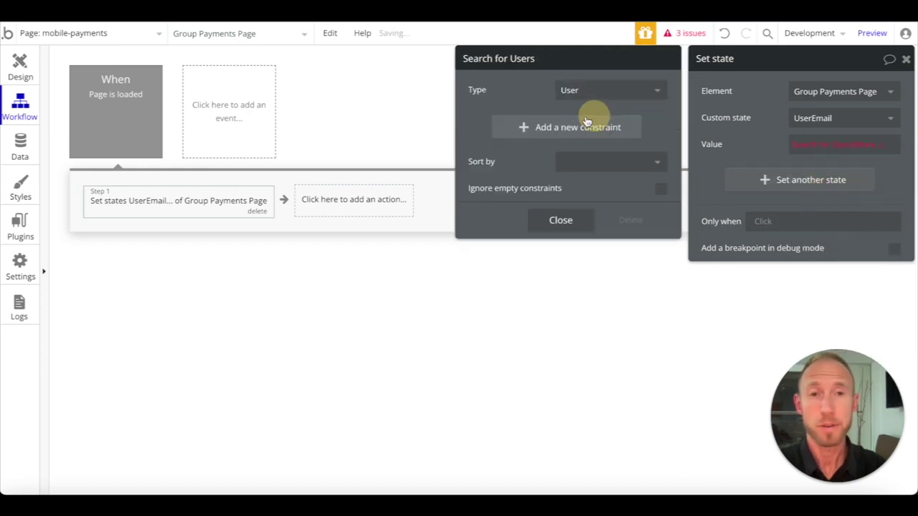
Constrain the user search to unique id = Get data from page URL, using a text parameter named uid
left_click(533, 127)
left_click(484, 118)
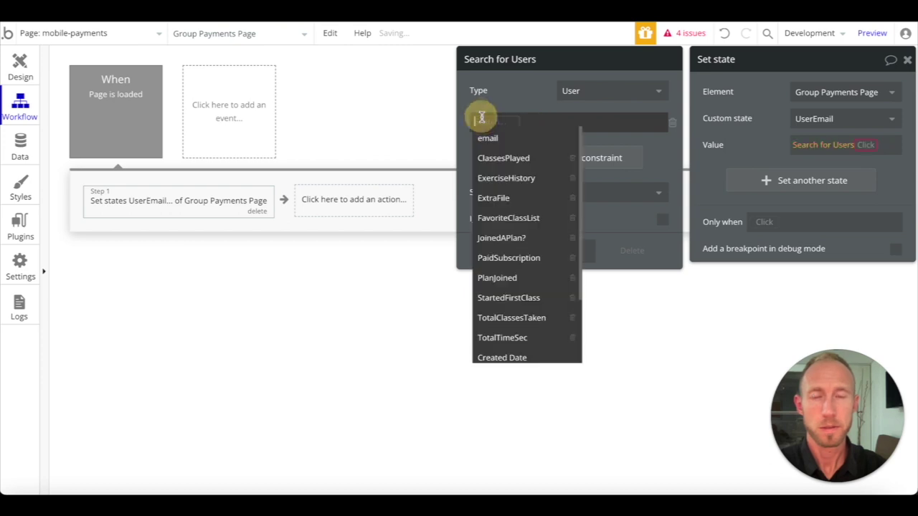
type("u")
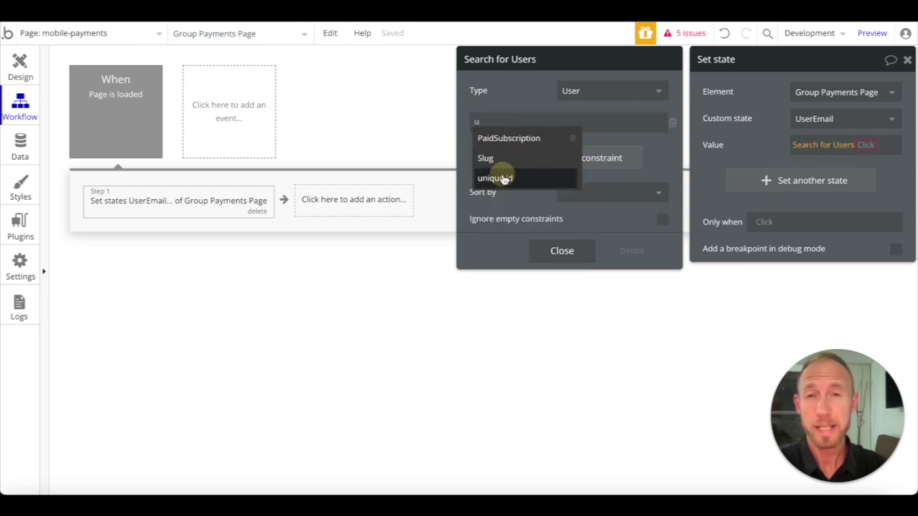
left_click(495, 178)
left_click(532, 121)
type("get")
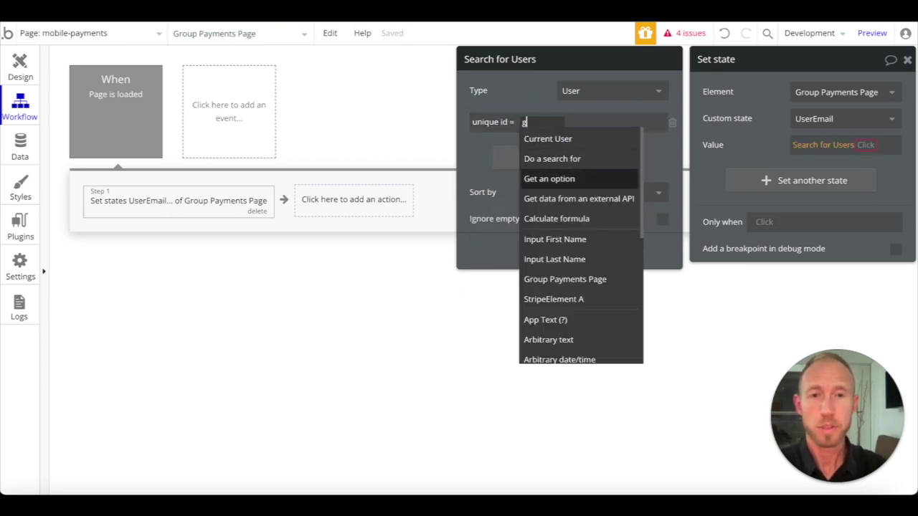
left_click(566, 180)
left_click(578, 117)
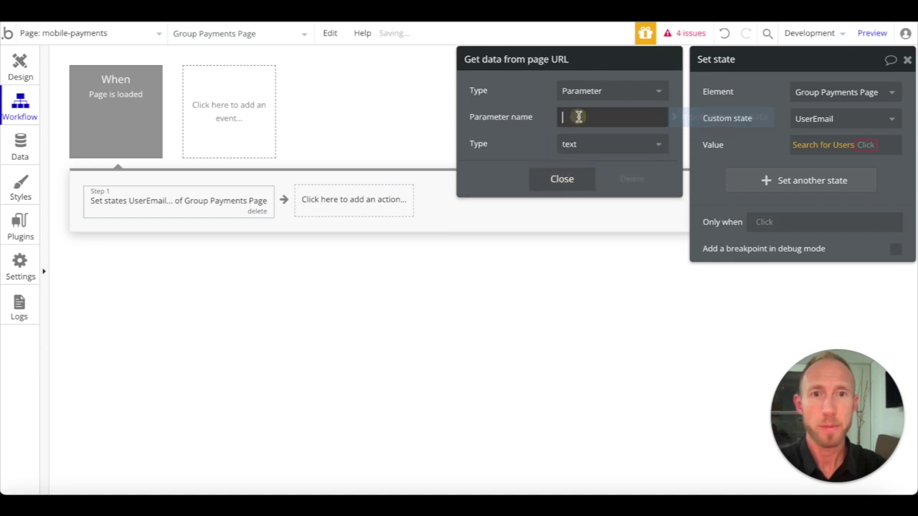
type("uid")
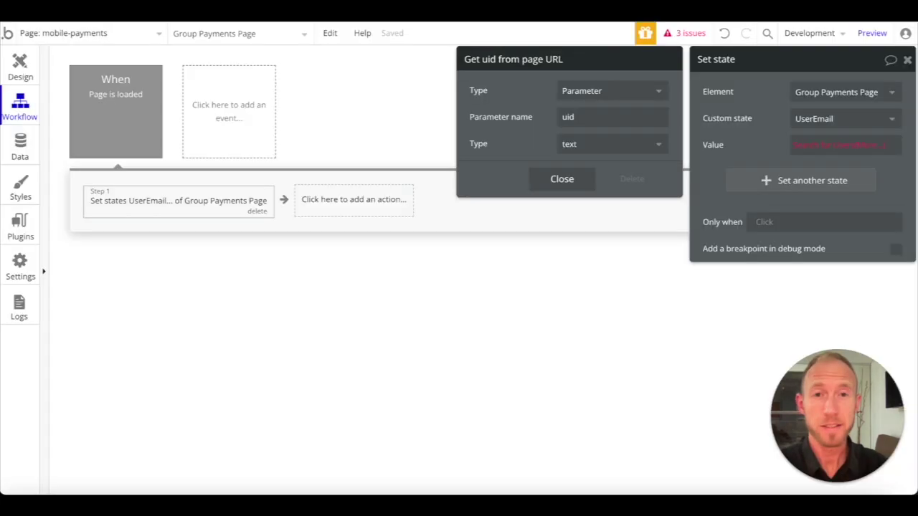
left_click(565, 188)
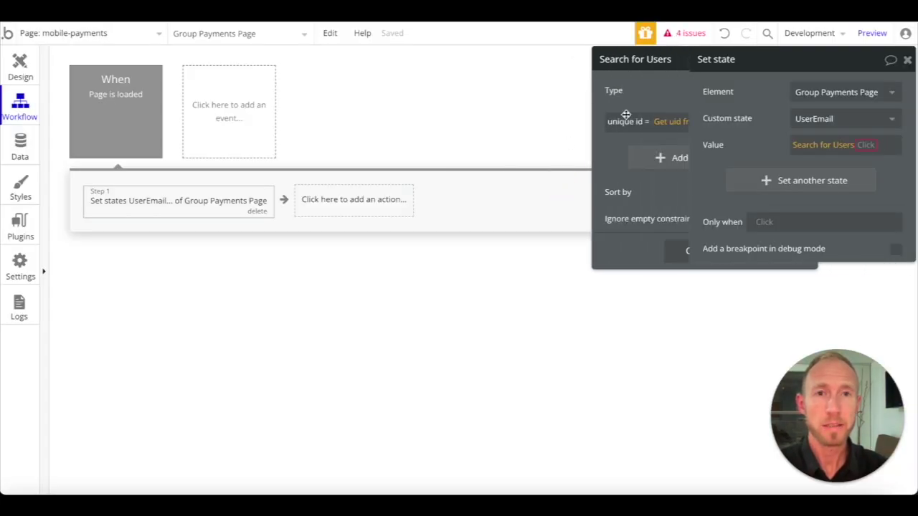
left_click(482, 145)
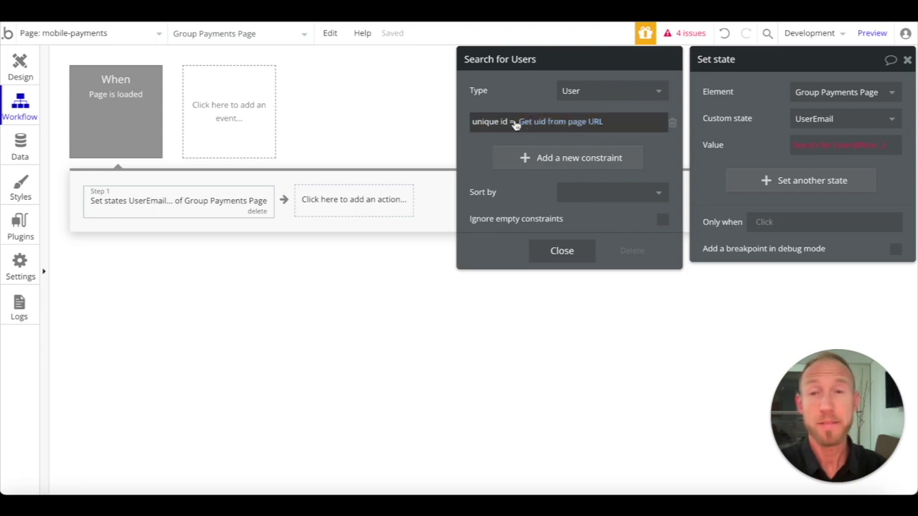
left_click(584, 252)
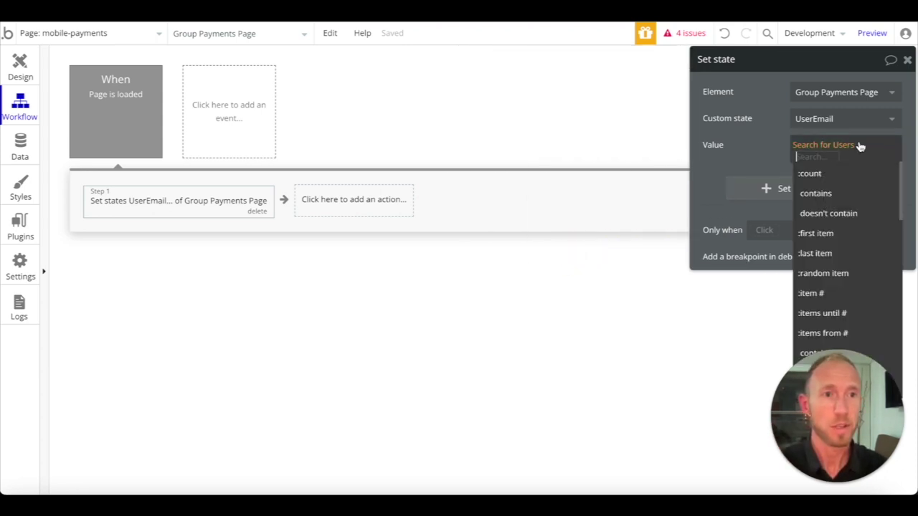
Complete the UserEmail state's value as the email of the user search's first item
left_click(821, 231)
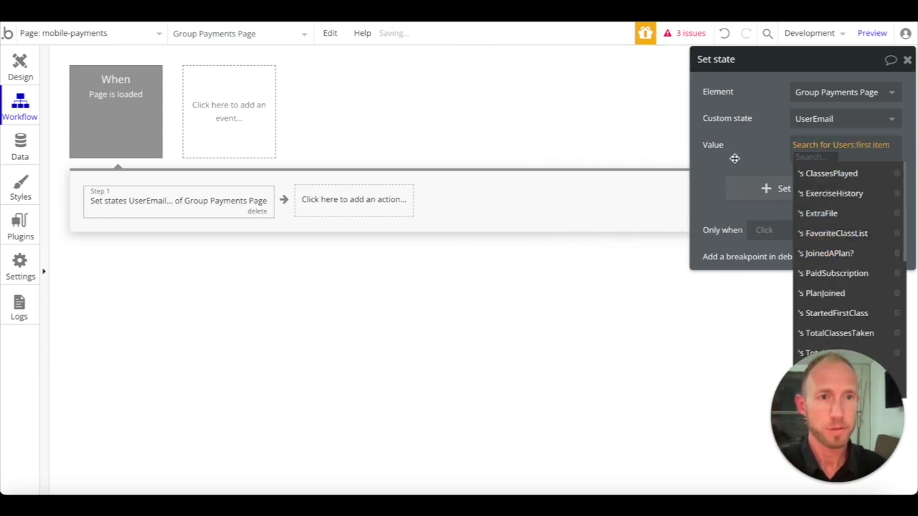
left_click(761, 158)
left_click(829, 159)
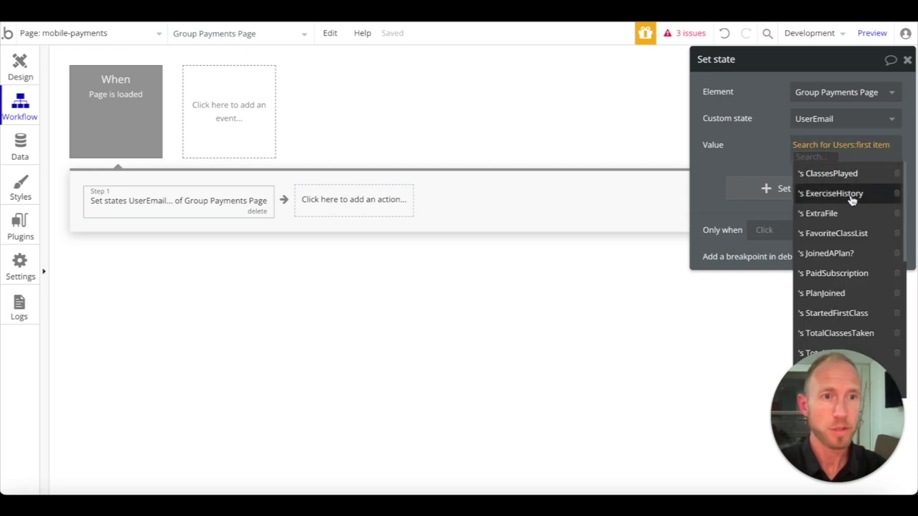
scroll(836, 199, "down", 4)
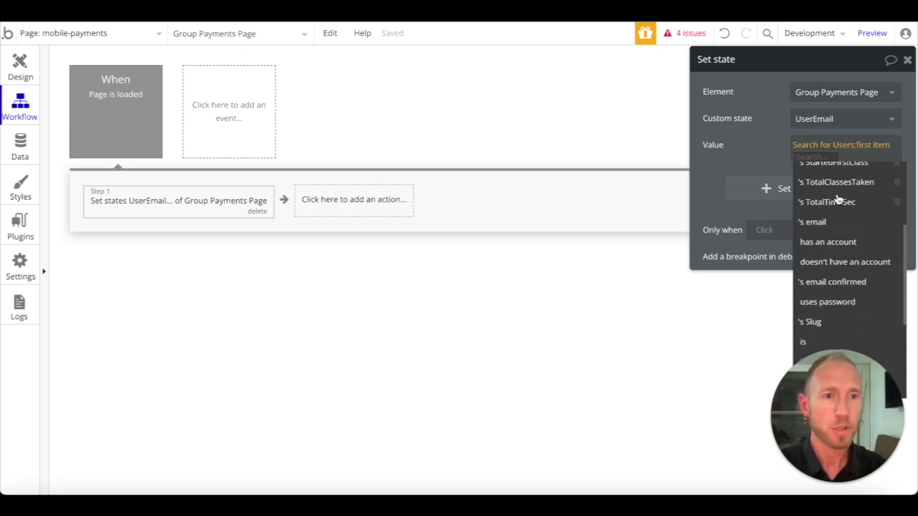
left_click(834, 224)
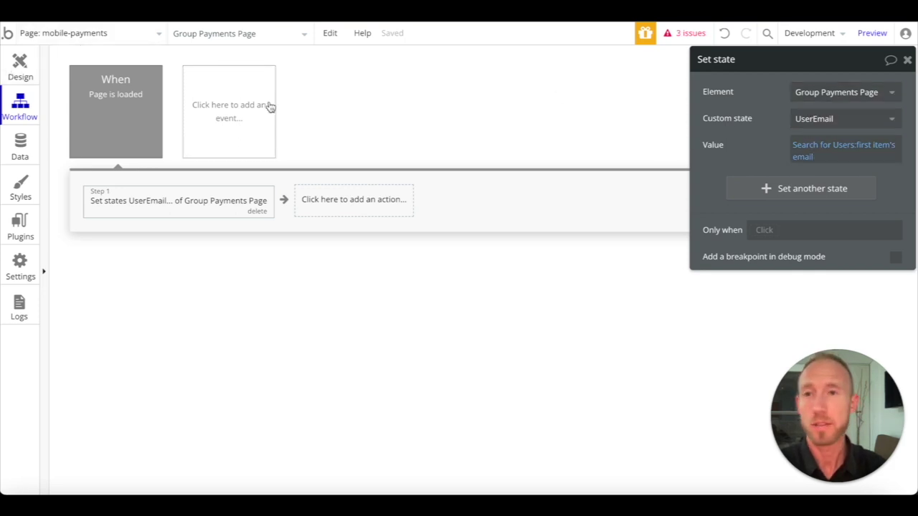
Replace the expression in the text below the Receipt Email heading with Group Payments Page's UserEmail
left_click(25, 79)
left_click(385, 313)
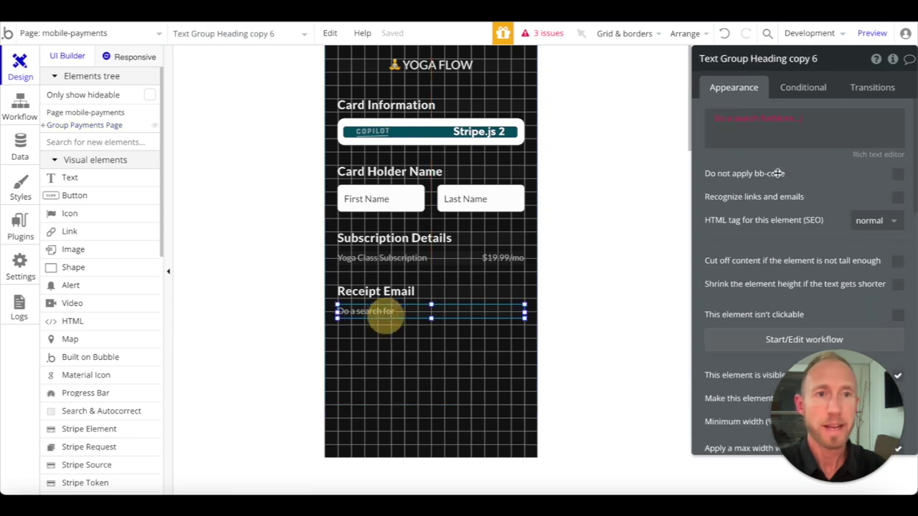
right_click(781, 122)
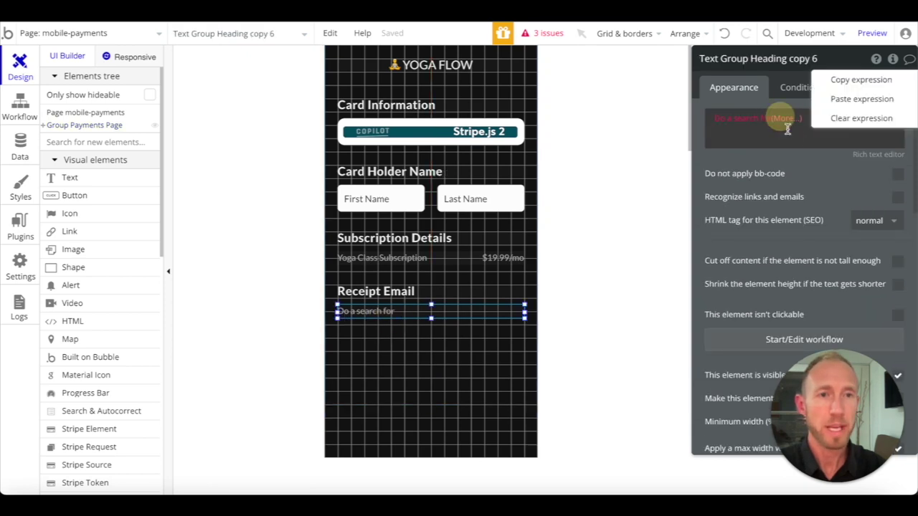
left_click(840, 117)
left_click(719, 117)
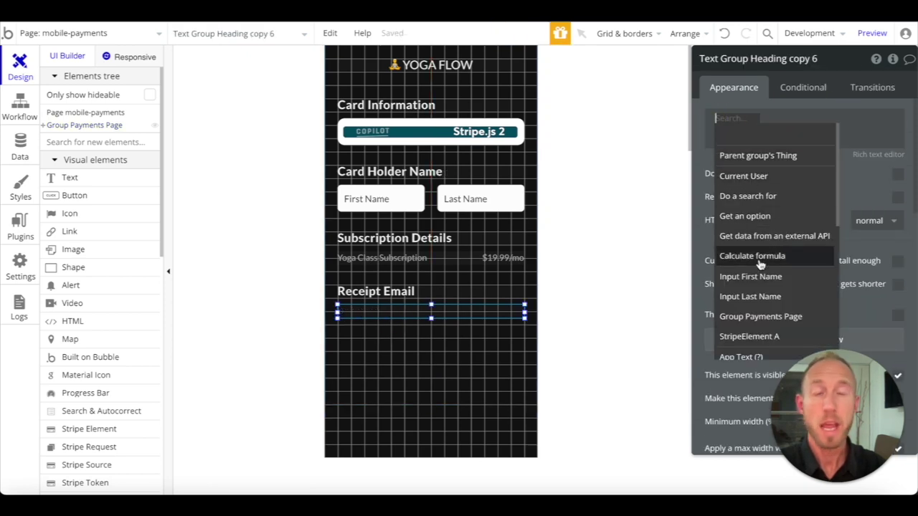
scroll(758, 265, "down", 3)
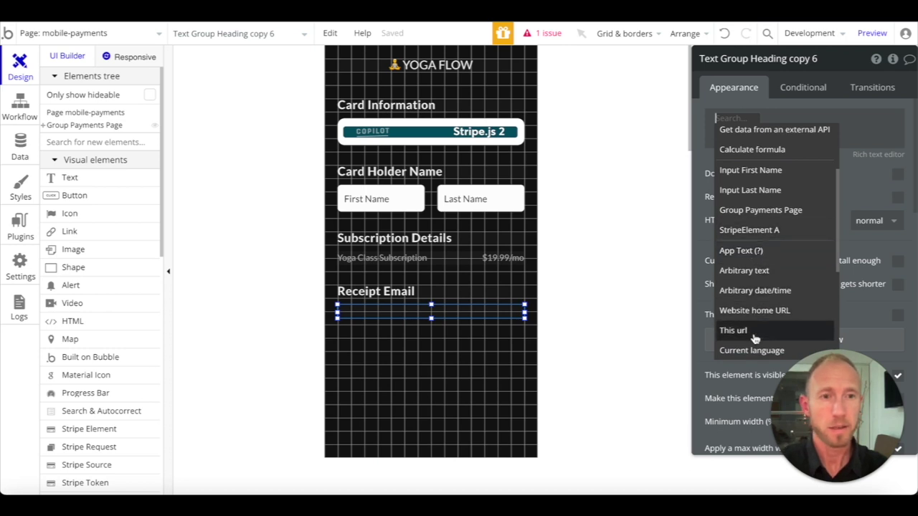
left_click(779, 211)
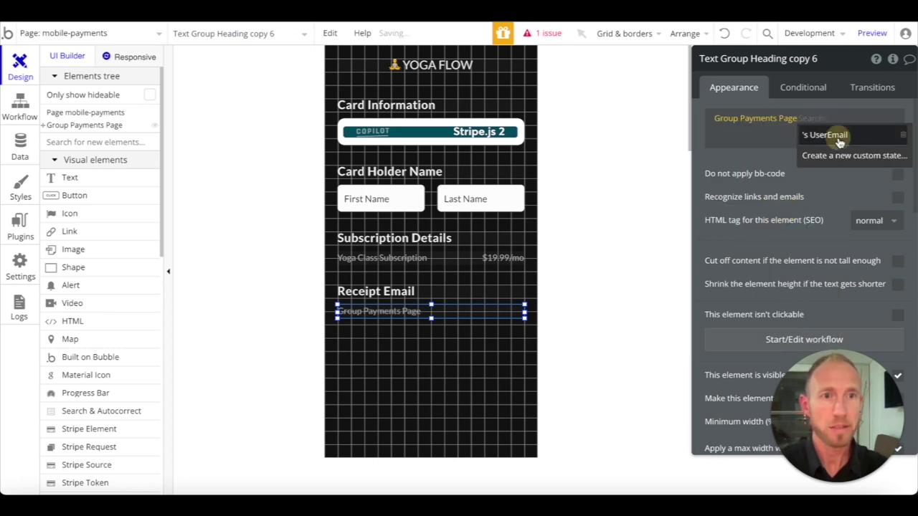
left_click(832, 137)
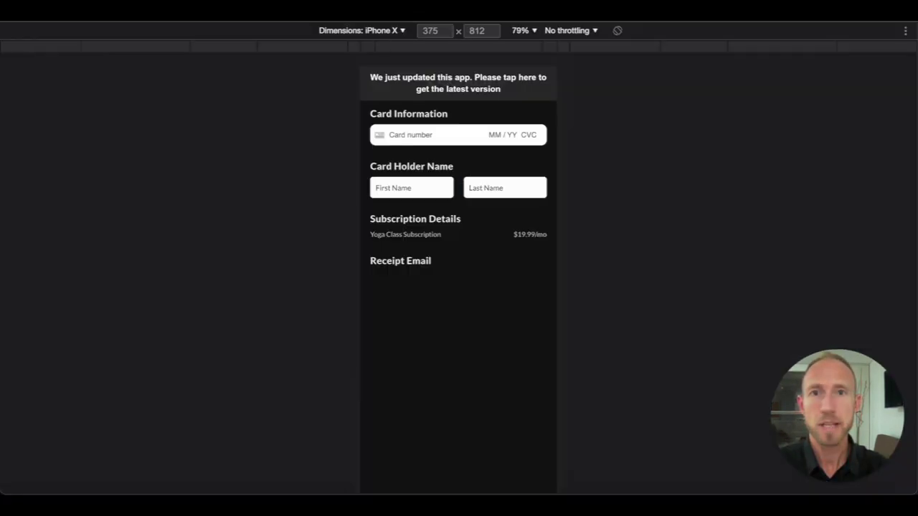
Load the latest version of the mobile payments preview and fill in the test card number, expiry, CVC and card holder's first and last name
left_click(423, 88)
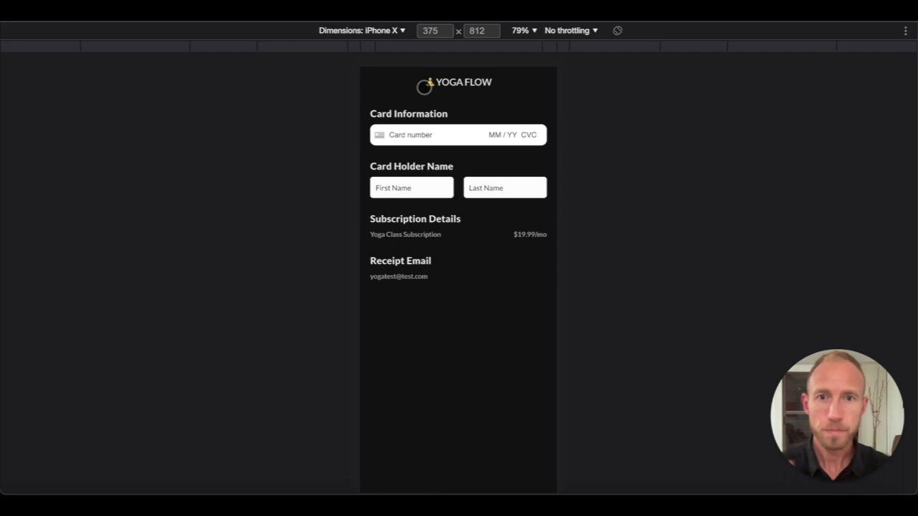
left_click(408, 136)
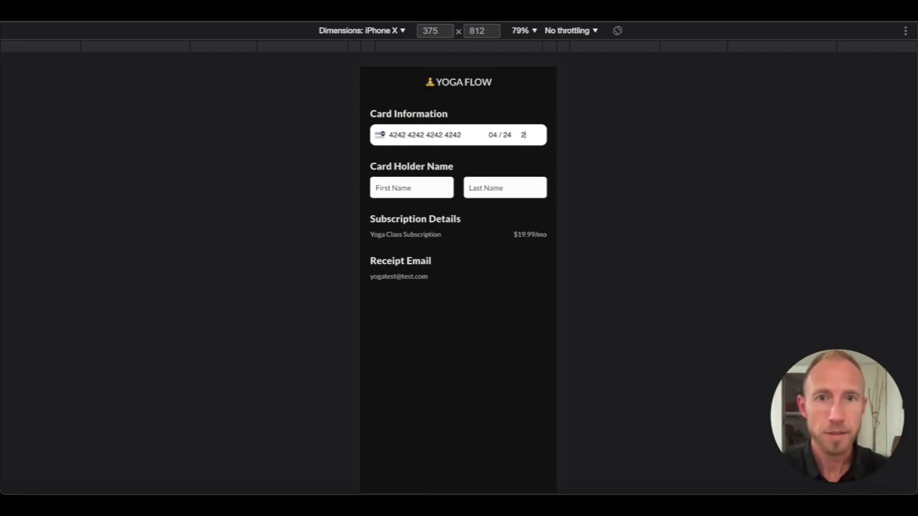
left_click(436, 191)
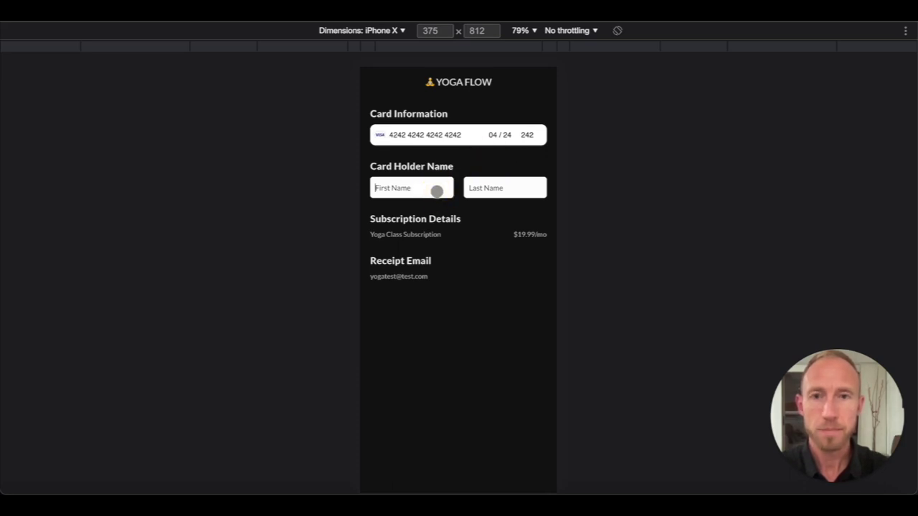
type("Tes")
type("te")
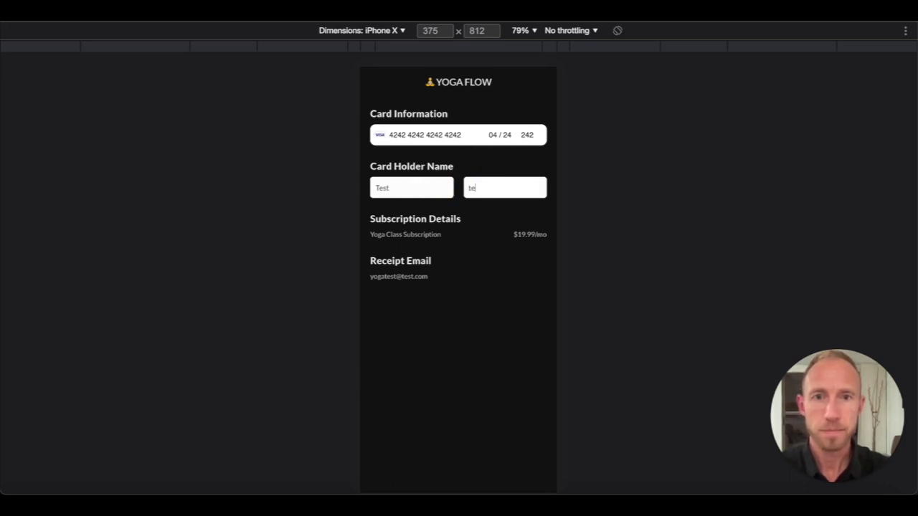
type("st")
key("Tab")
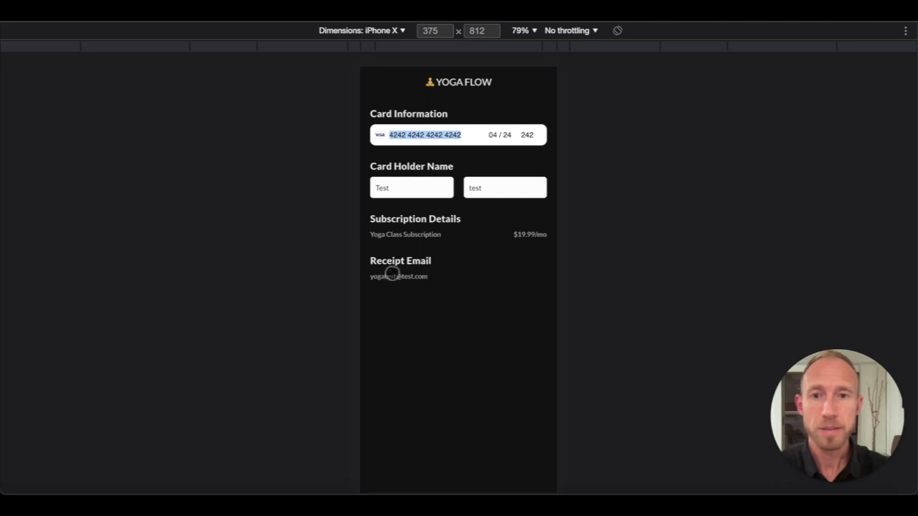
left_click(490, 322)
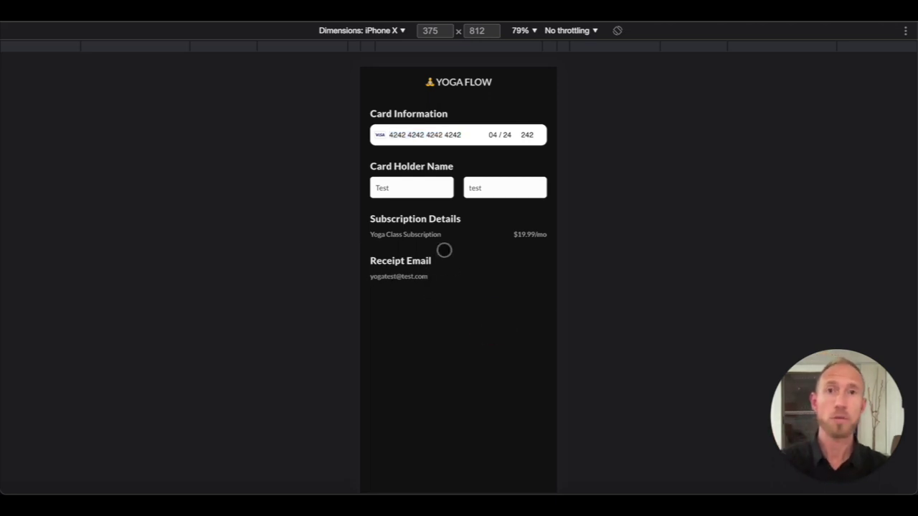
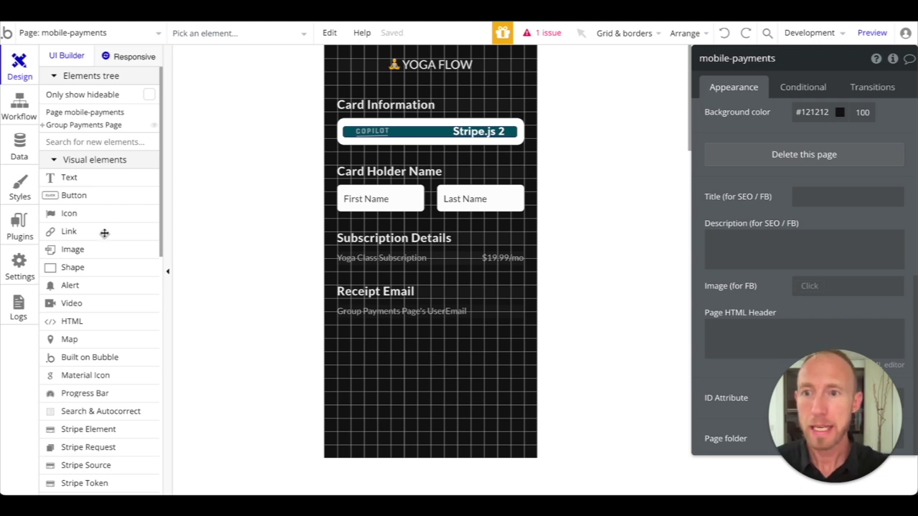
Draw a button about 270 by 47 pixels below the receipt email text on the mobile-payments page
scroll(104, 233, "down", 1)
left_click(86, 183)
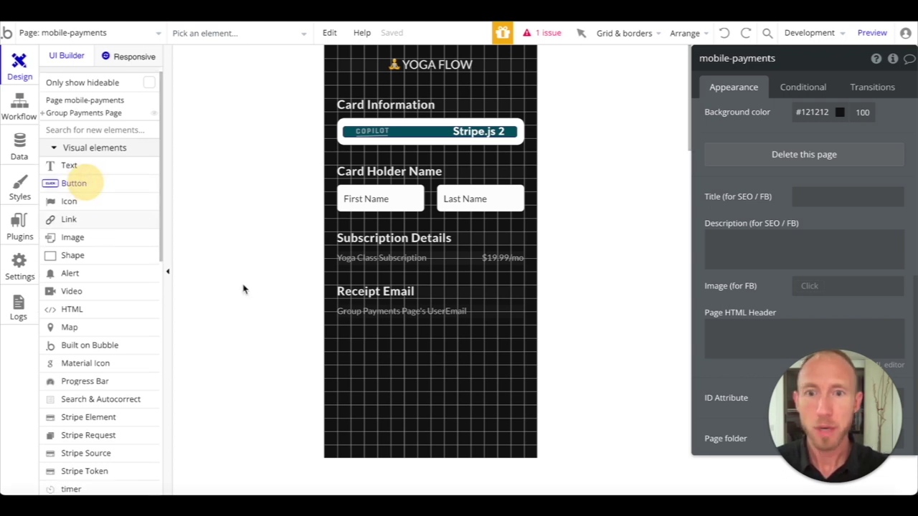
mouse_move(344, 342)
left_mouse_down()
mouse_move(475, 375)
mouse_move(525, 373)
left_mouse_up()
Remove the new button's predefined style and set its flat background color to #F5A327
scroll(794, 244, "down", 5)
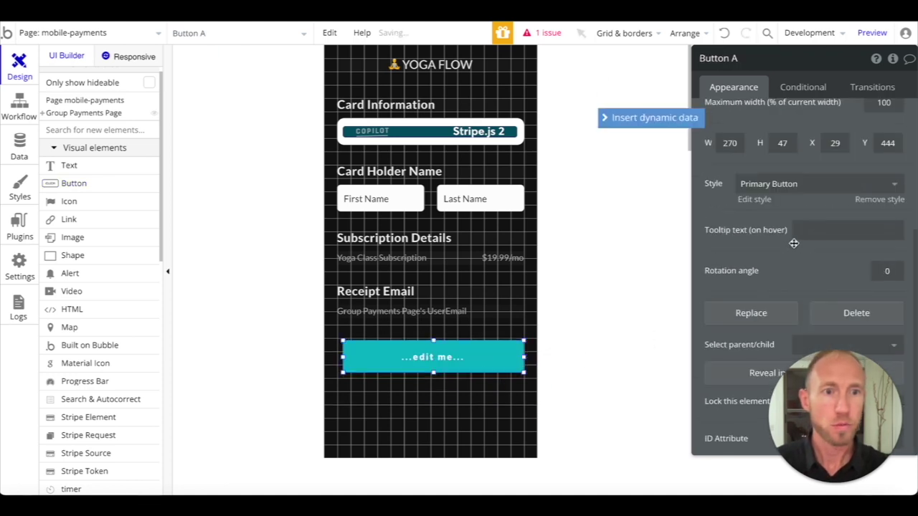
left_click(877, 201)
scroll(871, 203, "down", 3)
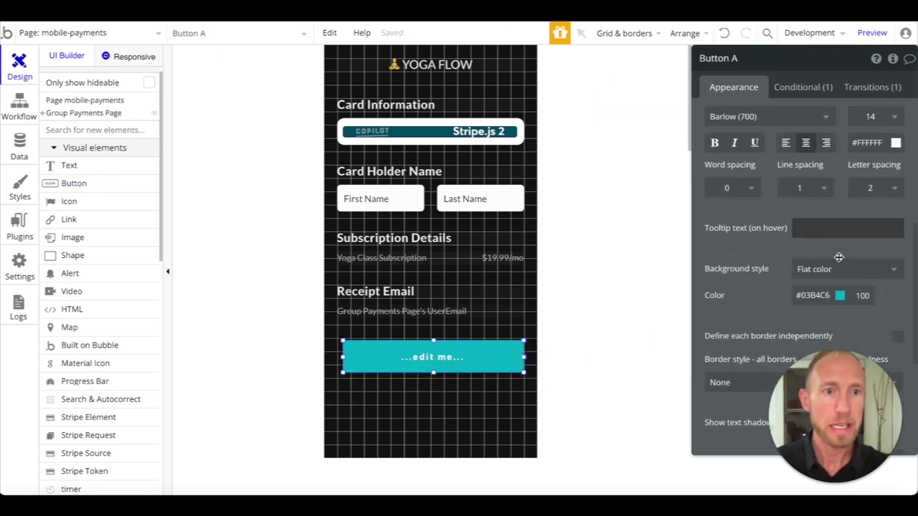
left_click(824, 296)
type("#F5A327")
Set the button's font to Lato and its letter spacing to 0
scroll(825, 287, "up", 1)
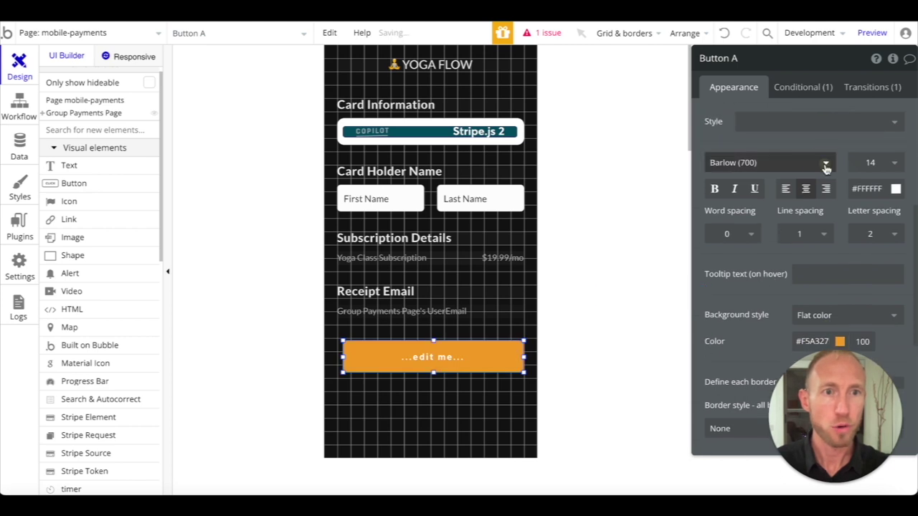
left_click(782, 163)
type("lato")
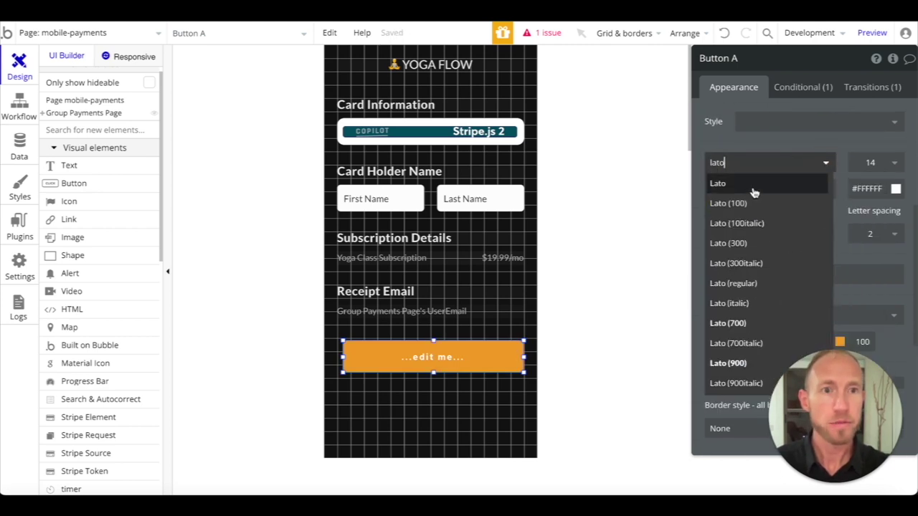
left_click(750, 185)
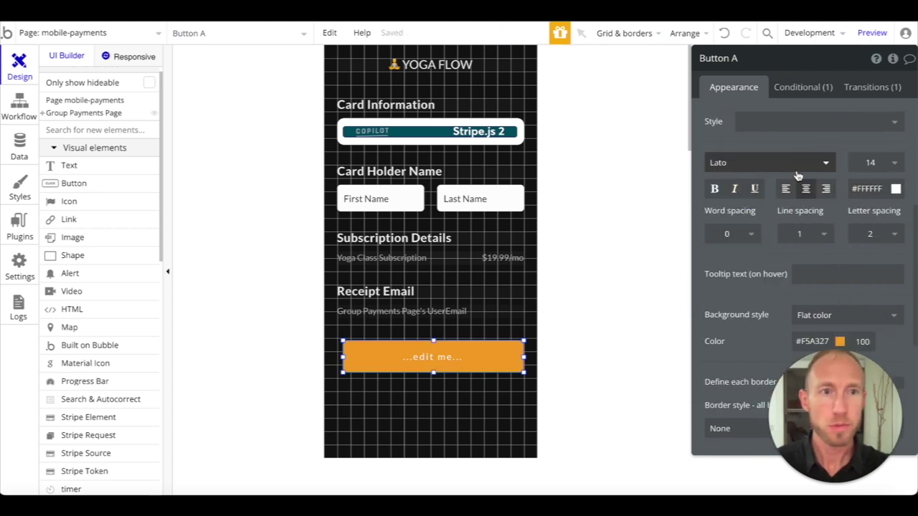
left_click(874, 242)
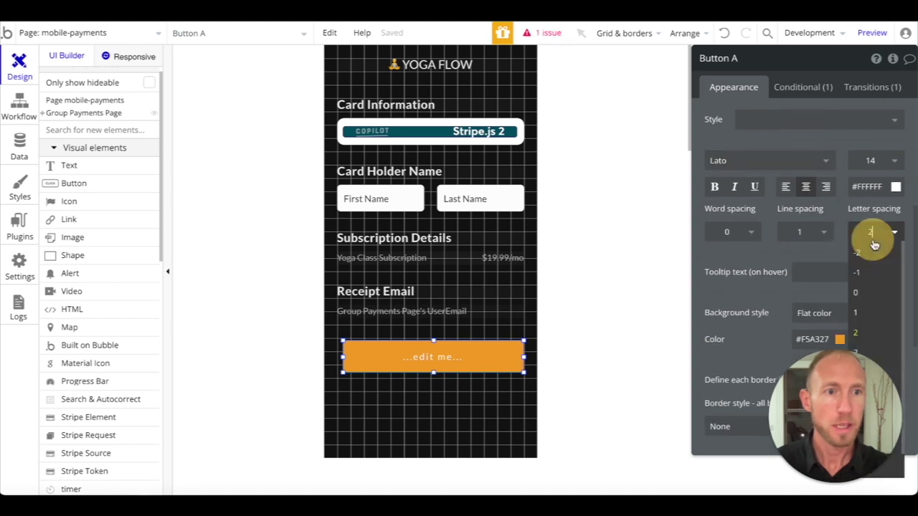
left_click(864, 293)
Replace the button's label with "Get Full Access Now"
scroll(771, 189, "up", 4)
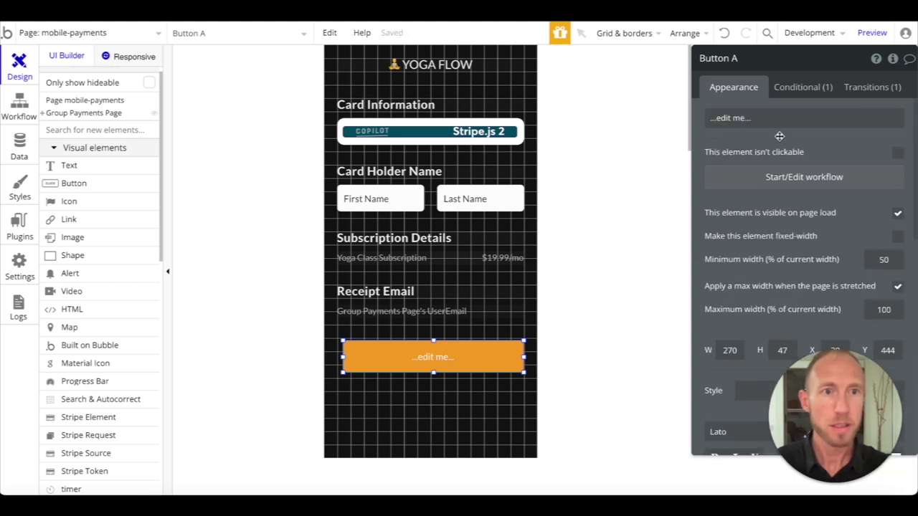
triple_click(768, 117)
type("Get")
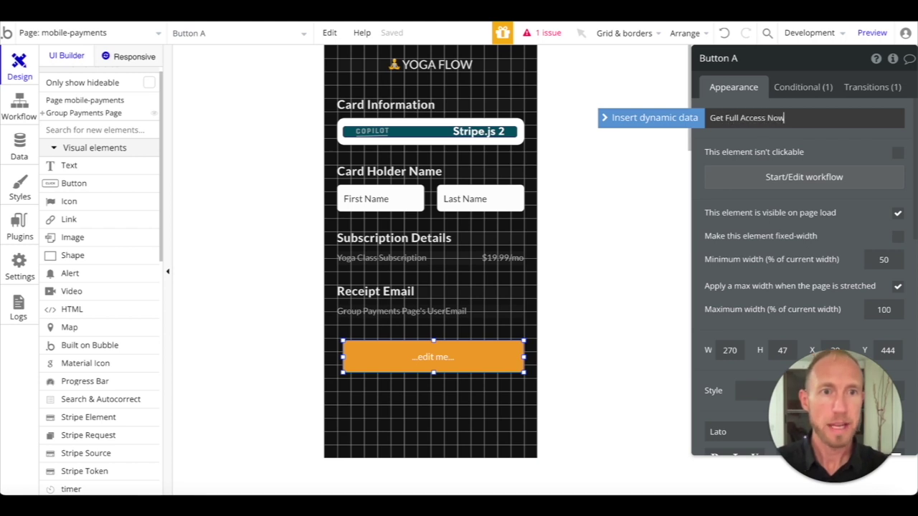
type(" Full Access Now")
scroll(789, 236, "down", 3)
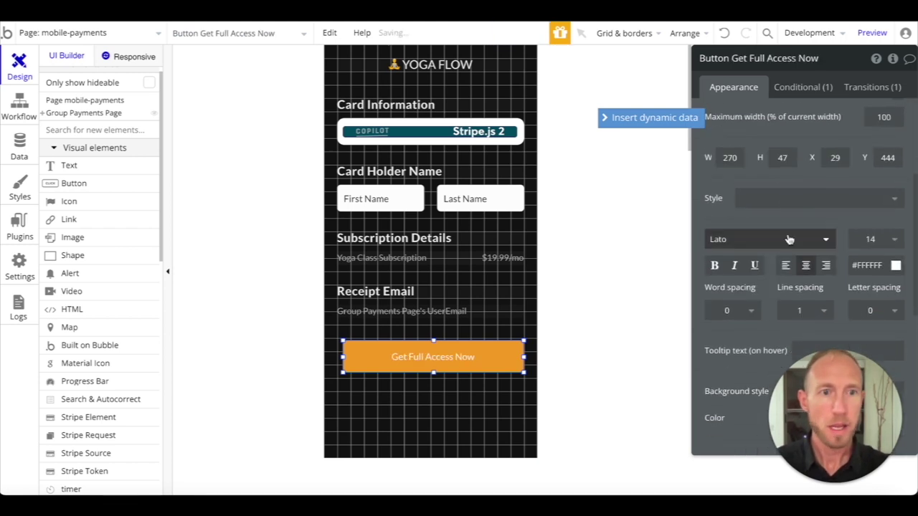
Set the Get Full Access Now button's label to bold at font size 16 and its corner roundness to 10
left_click(892, 238)
left_click(885, 255)
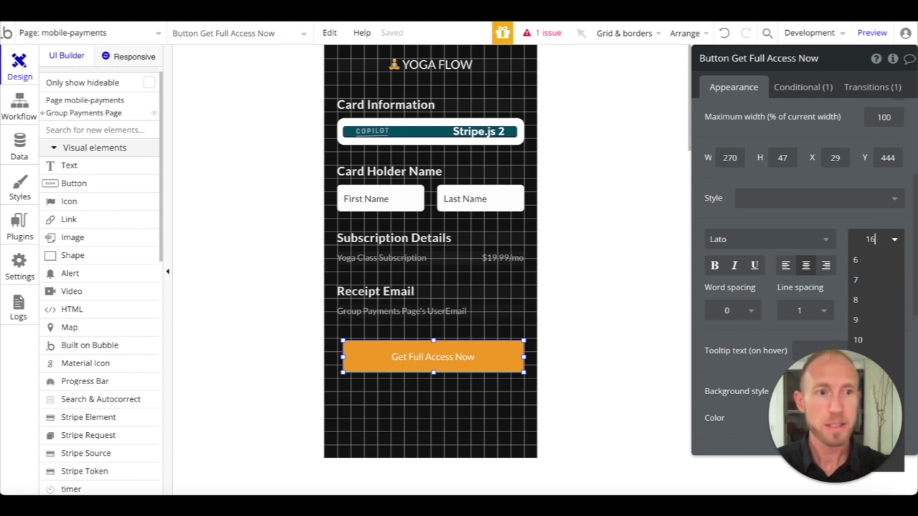
left_click(714, 273)
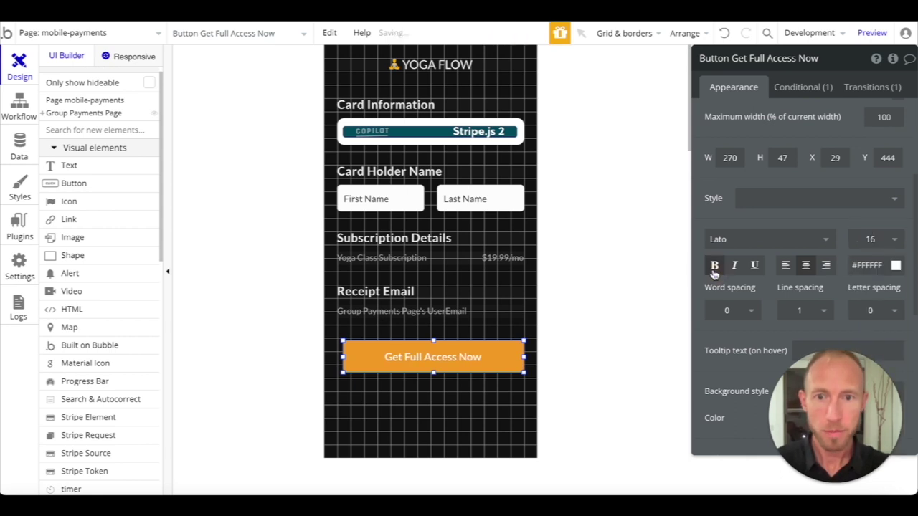
scroll(761, 343, "down", 5)
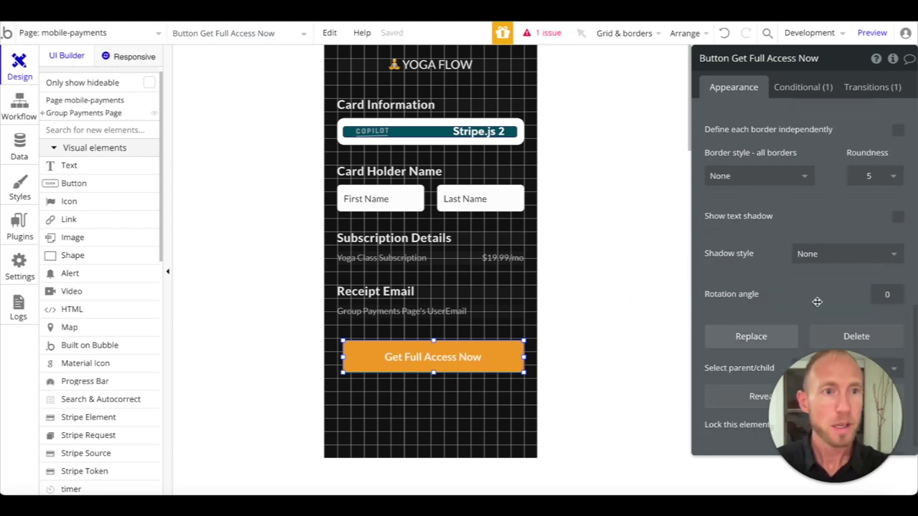
left_click(882, 184)
left_click(869, 271)
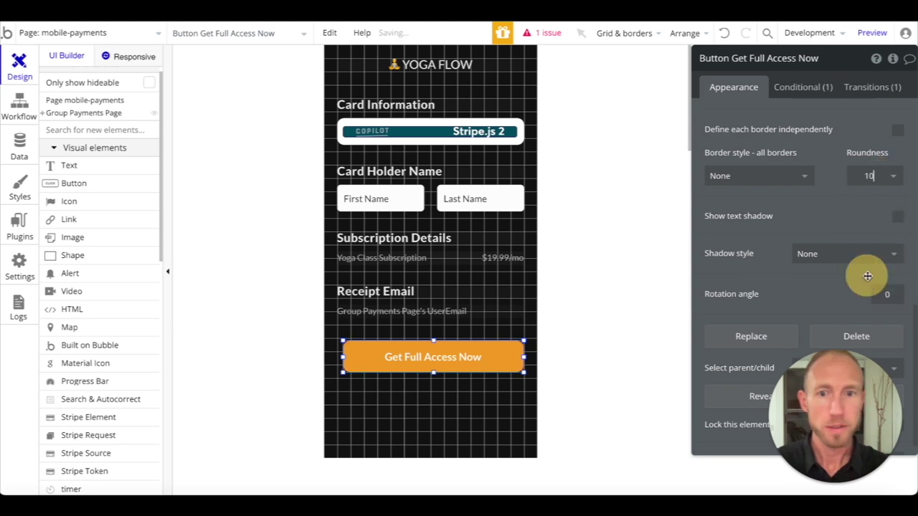
Center the Get Full Access Now button horizontally and extend Group Payments Page to 580 pixels in height
right_click(442, 352)
left_click(488, 413)
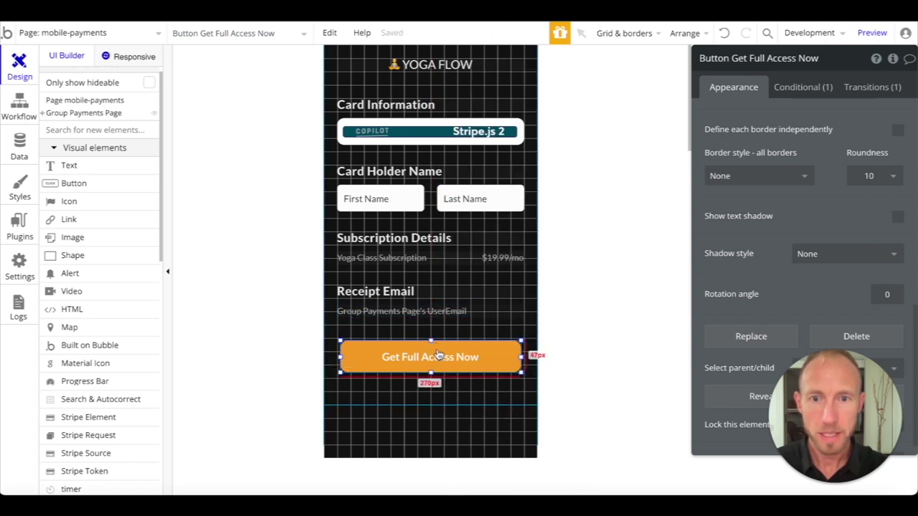
left_click(433, 406)
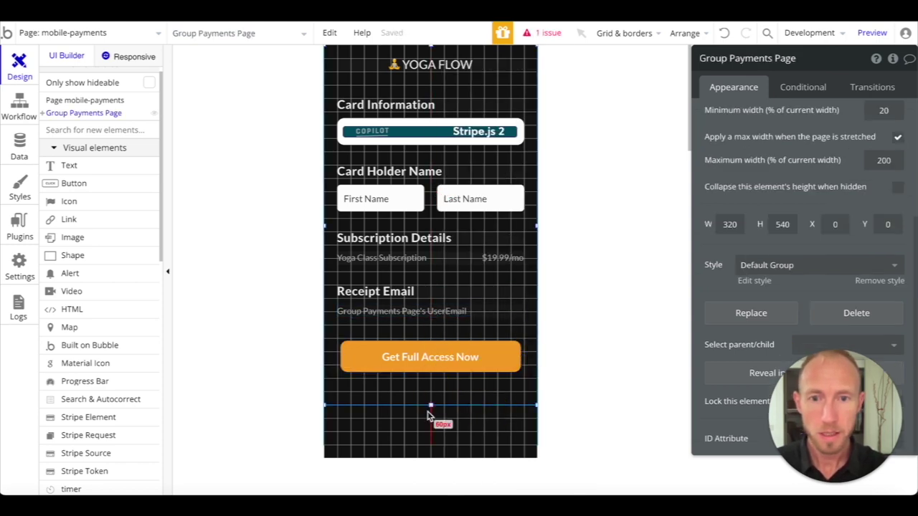
left_click_drag(432, 406, 428, 435)
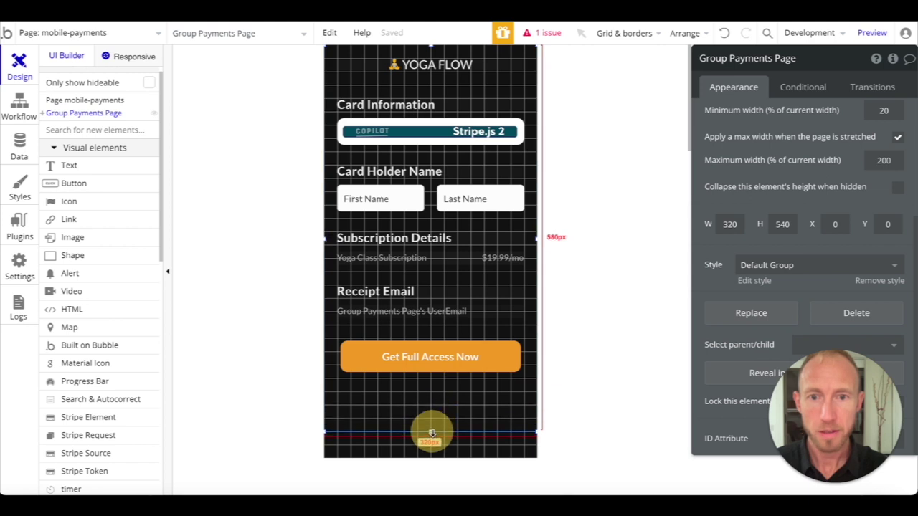
left_click(433, 372)
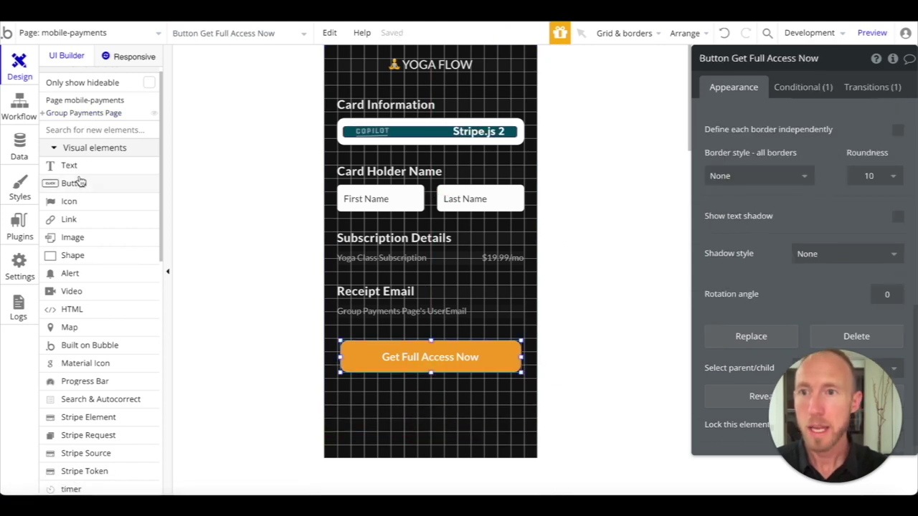
Draw an image element about 154 pixels wide below the button and upload powered-by-stripe-150.png as its static image
left_click(80, 238)
left_click_drag(378, 415, 481, 403)
left_click(834, 137)
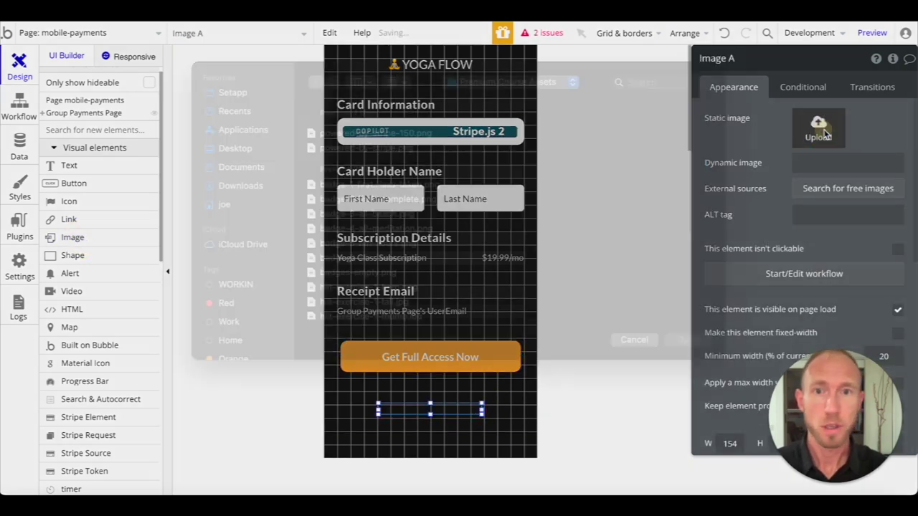
double_click(401, 154)
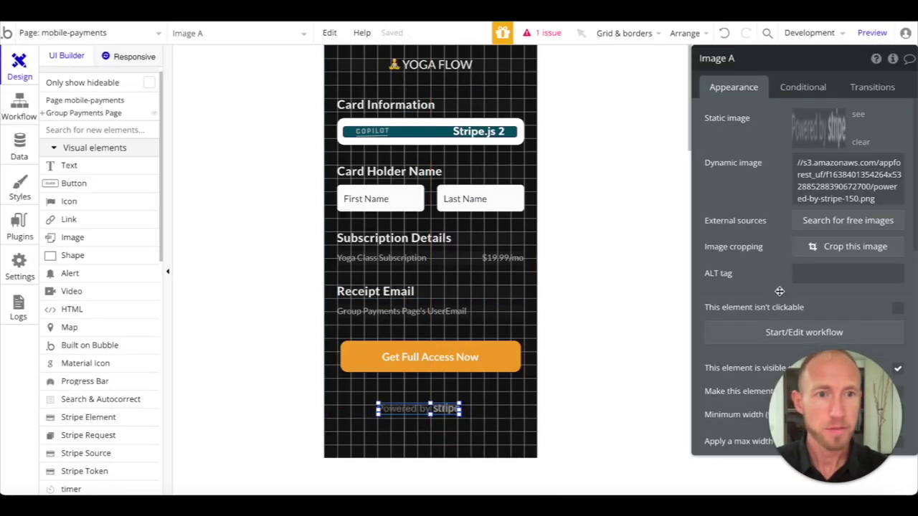
Set the Powered by Stripe image's width to 90 and its height to 12
scroll(779, 293, "down", 5)
double_click(730, 210)
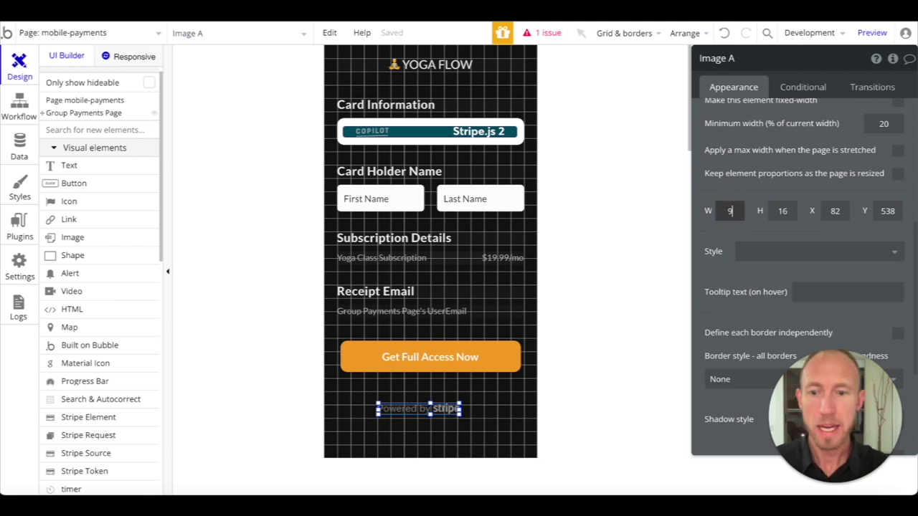
type("90")
left_click(780, 208)
type("12")
Center the Powered by Stripe image horizontally within Group Payments Page
left_click(429, 408)
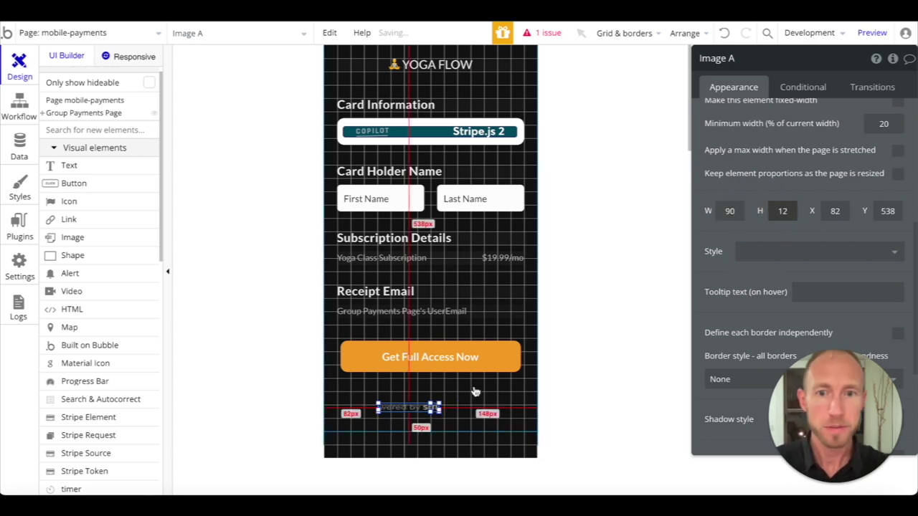
right_click(429, 408)
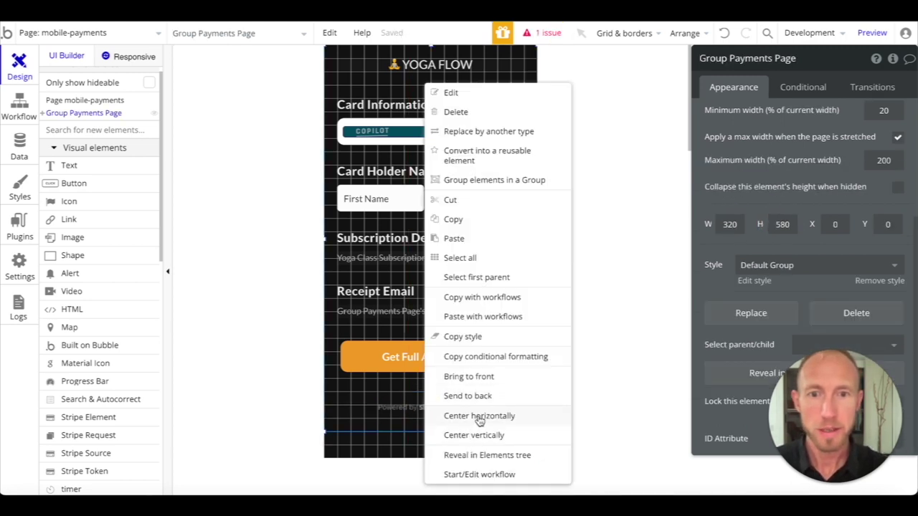
left_click(482, 414)
left_click(425, 410)
right_click(425, 410)
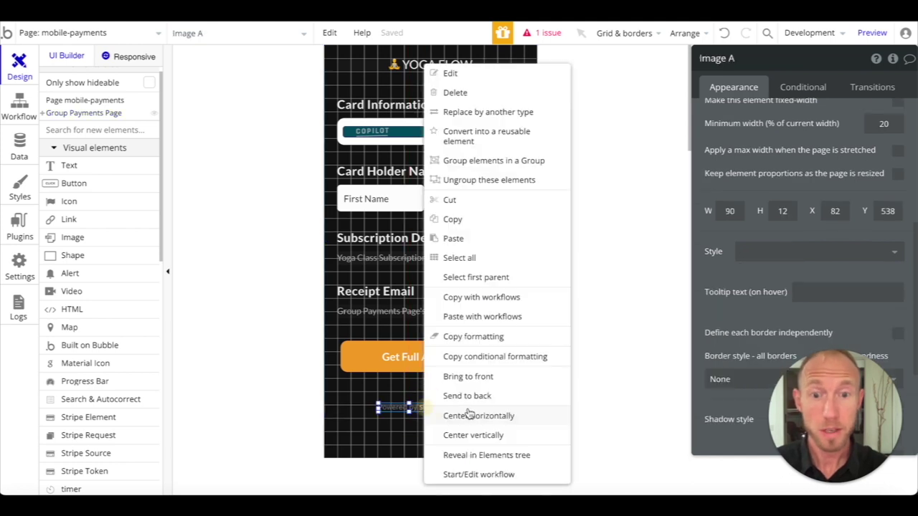
left_click(452, 416)
left_click(448, 366)
left_click(521, 389)
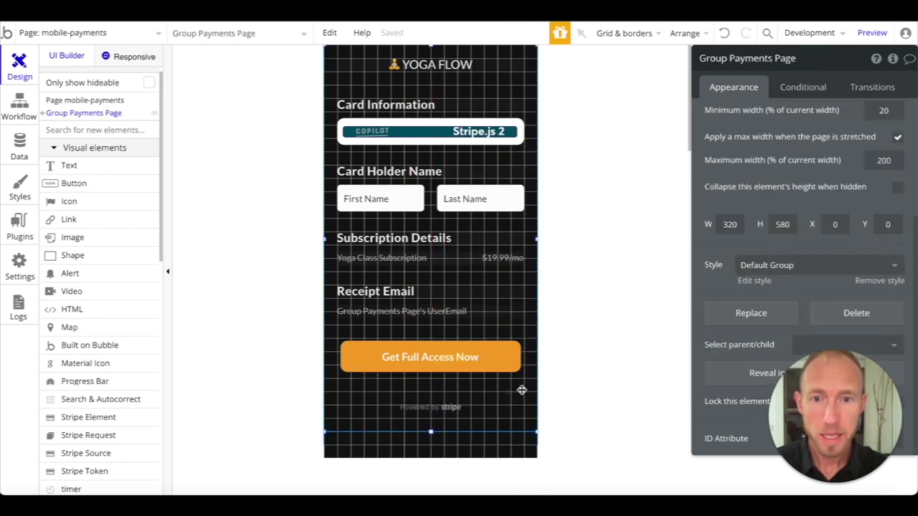
Nudge the Powered by Stripe image up 7 pixels, closer to the Get Full Access Now button
left_click(431, 407)
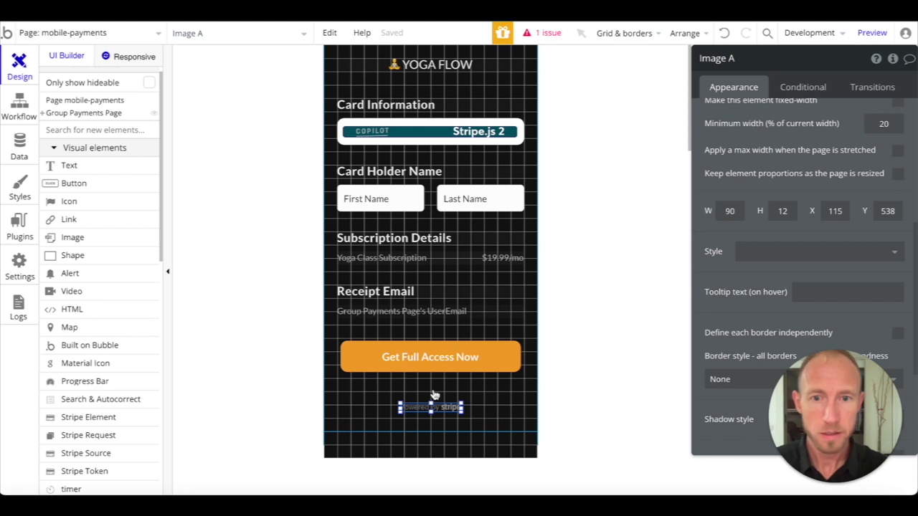
key("Up")
key("Up")
key("Up")
key("Up")
key("Up")
key("Up")
key("Up")
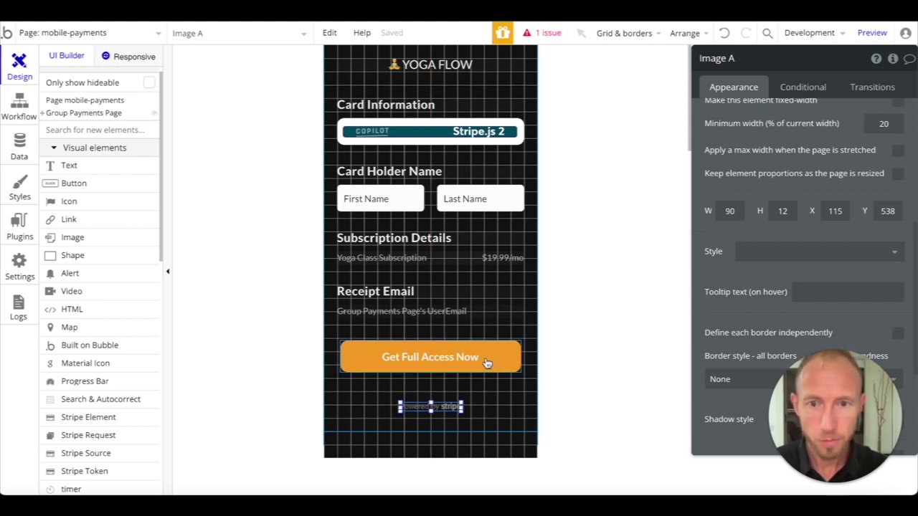
left_click(444, 353)
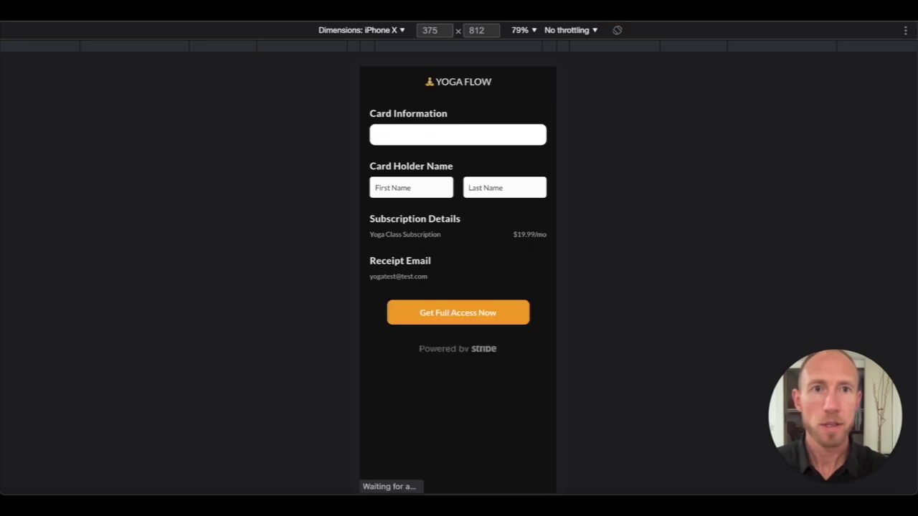
Examine the uid parameter in the mobile-payments preview's address and the receipt email displayed on the page
key("ctrl+l")
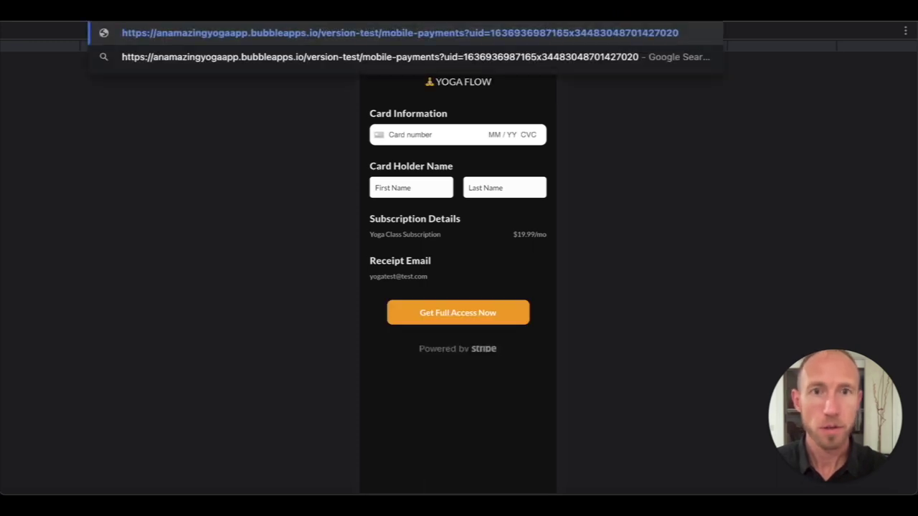
type("0")
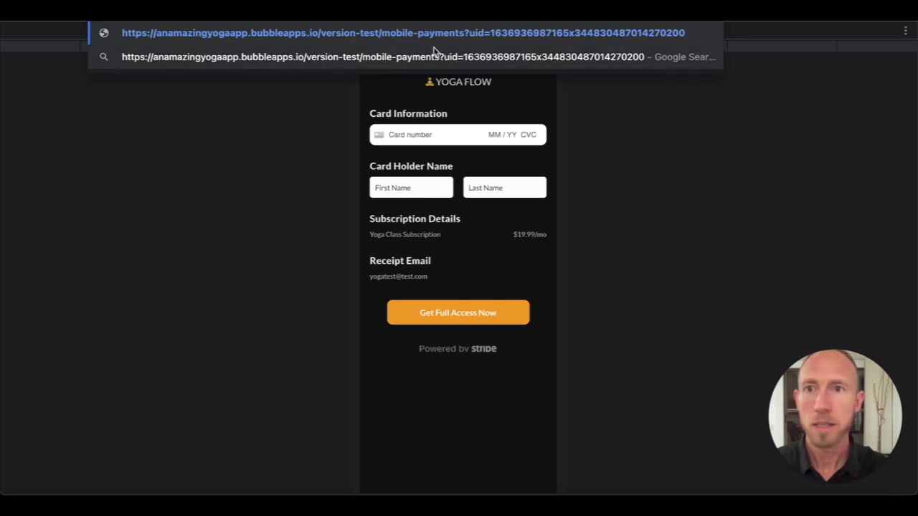
left_click(603, 122)
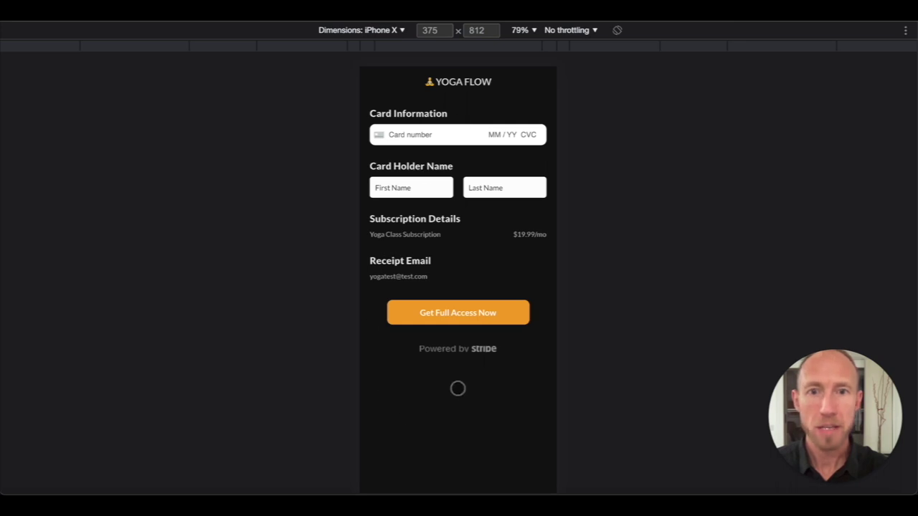
left_click(417, 278)
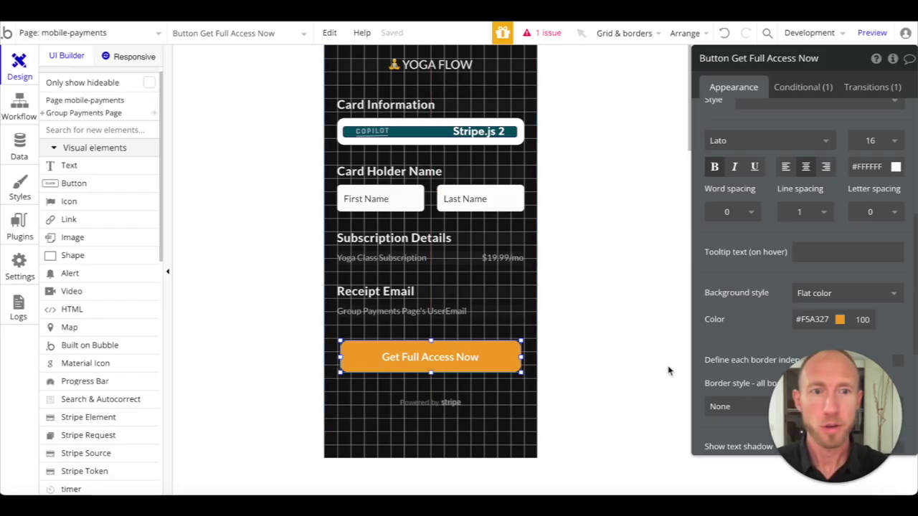
Set the Get Full Access Now button's maximum width to 200% of current width and its width to 280
scroll(739, 322, "down", 4)
scroll(805, 243, "up", 2)
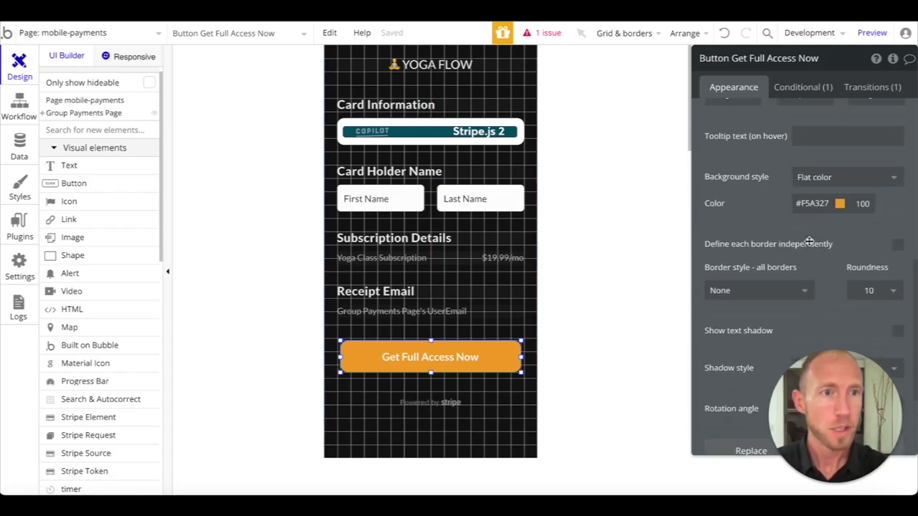
scroll(857, 247, "up", 5)
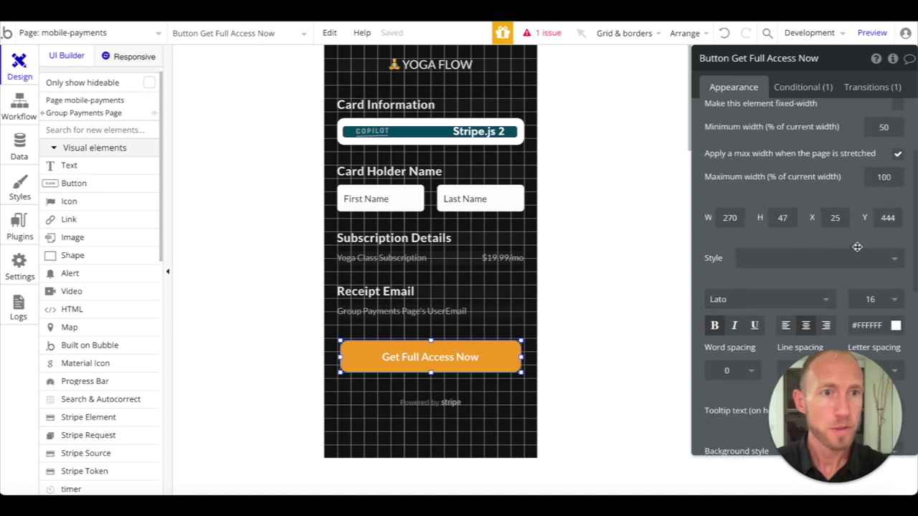
scroll(875, 204, "up", 1)
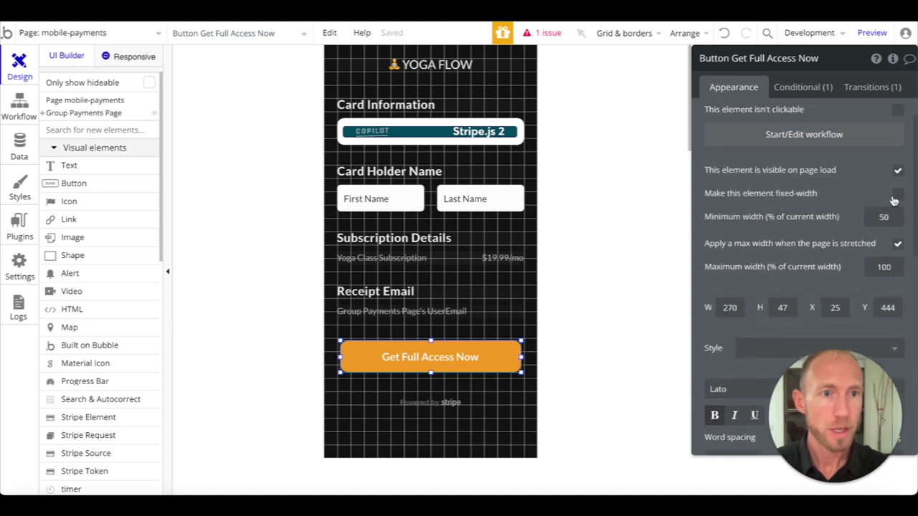
left_click(877, 267)
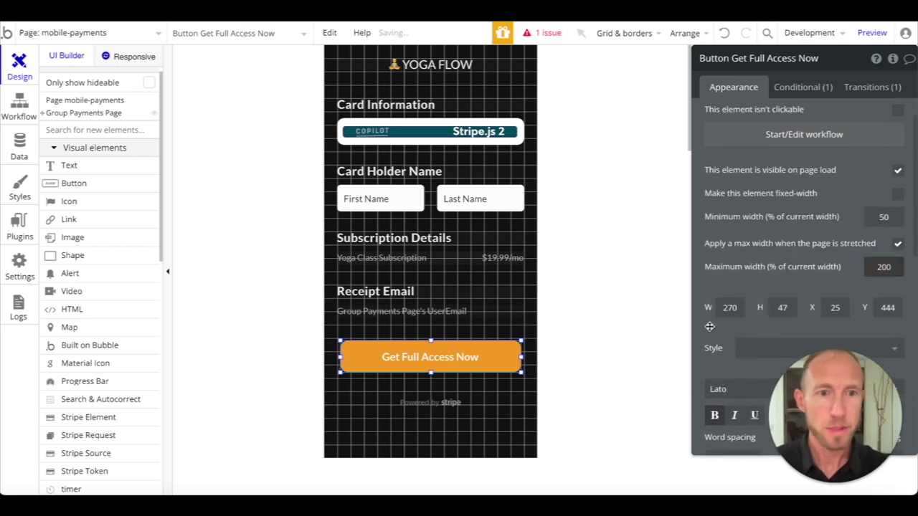
double_click(730, 307)
type("280")
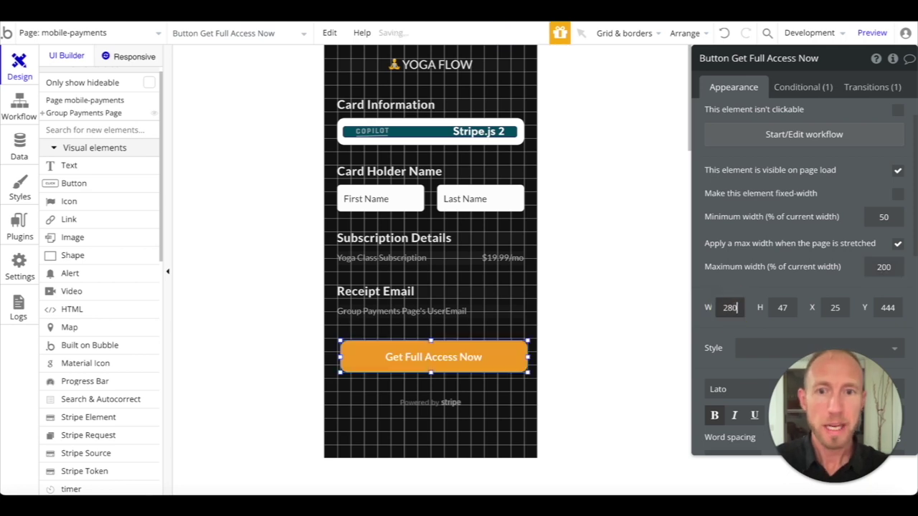
Center the widened button horizontally and load the latest version of the page in the mobile preview
right_click(437, 365)
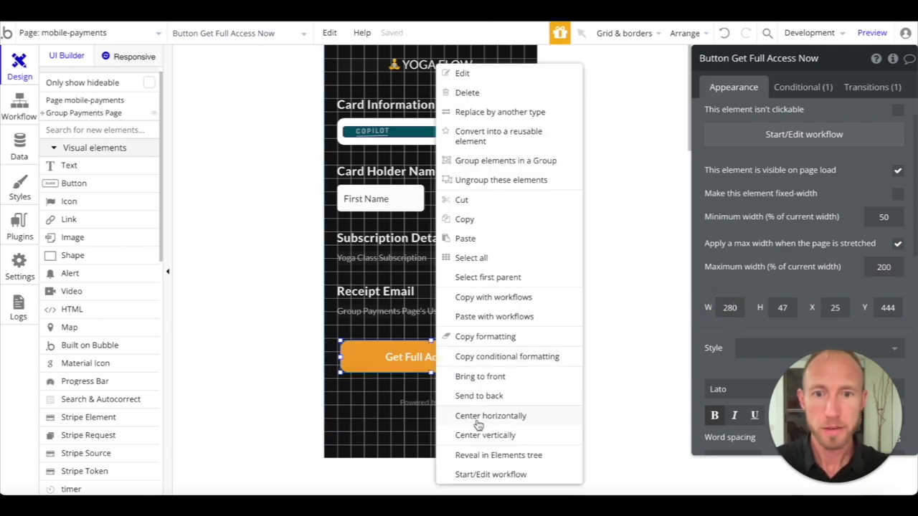
left_click(508, 416)
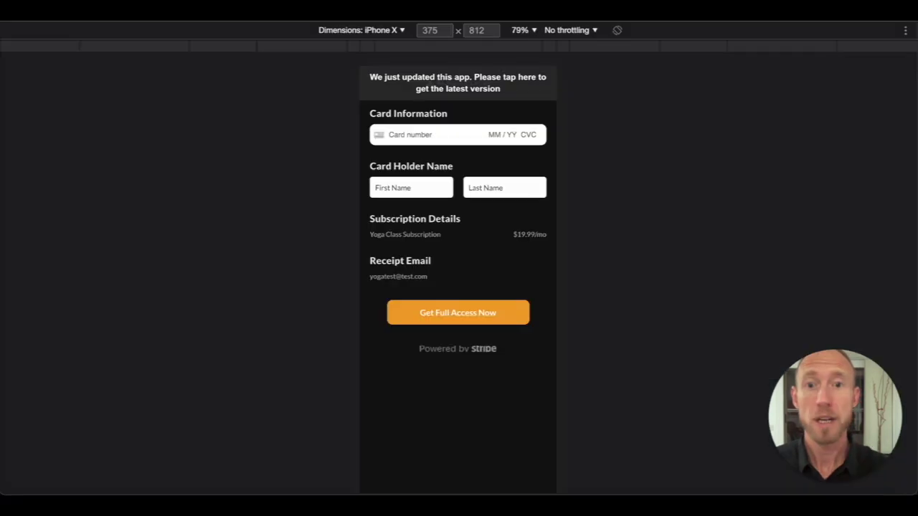
left_click(481, 83)
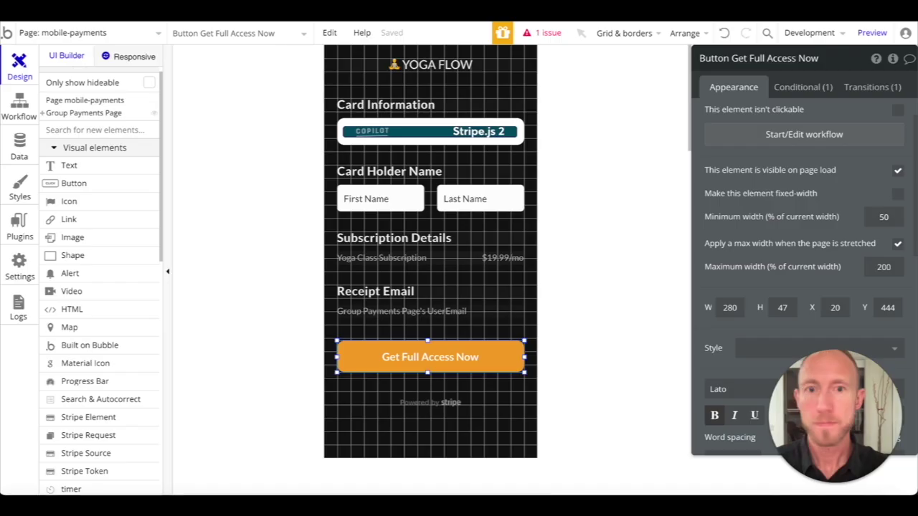
Make the Powered by Stripe image fixed-width and reload the mobile preview to check the layout
left_click(431, 402)
scroll(758, 300, "down", 3)
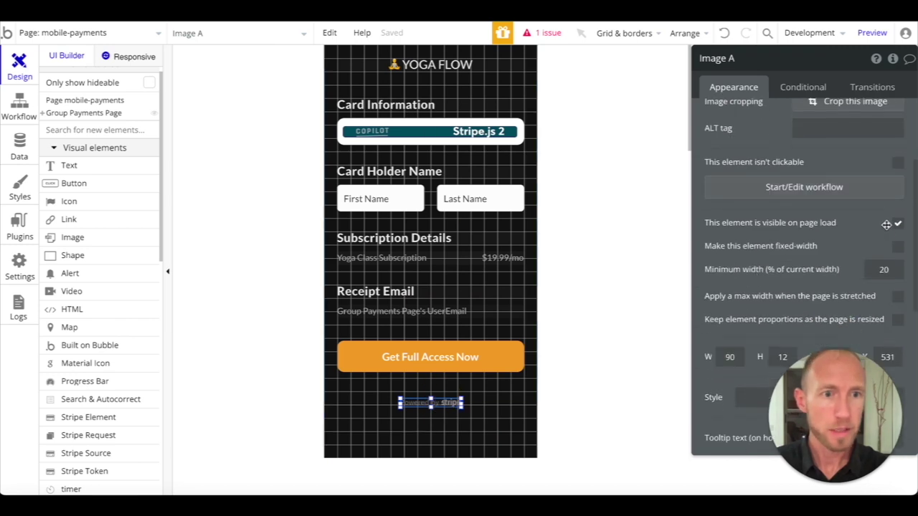
left_click(897, 240)
scroll(788, 258, "down", 1)
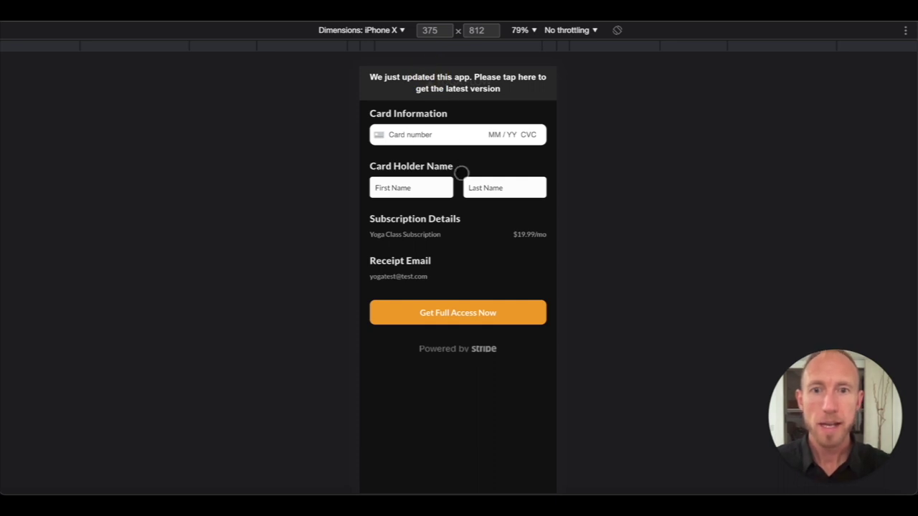
key("ctrl+r")
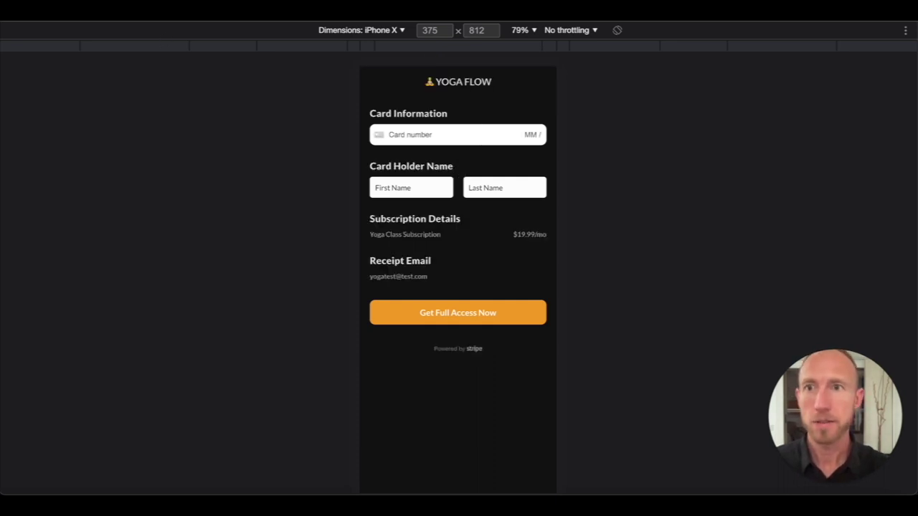
left_click(473, 311)
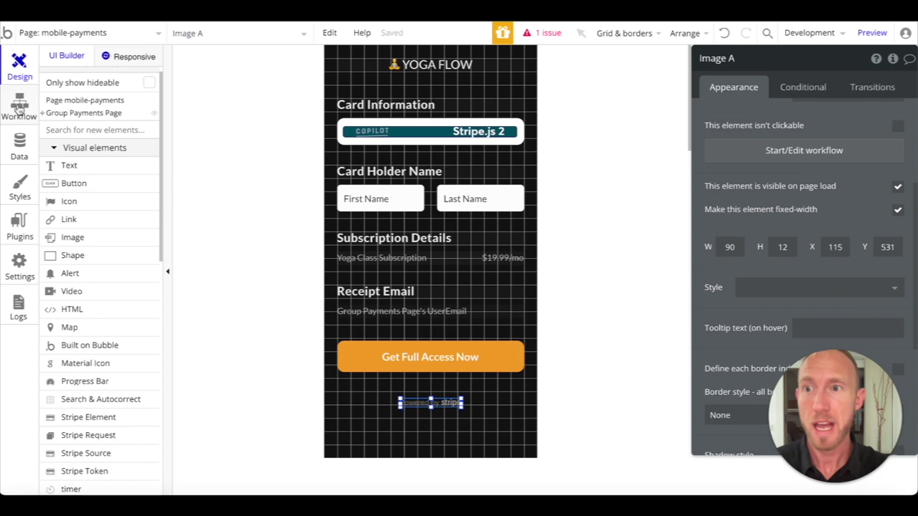
Add a Set state action for Group Payments Page to the mobile-payments page's Page is loaded workflow
left_click(19, 108)
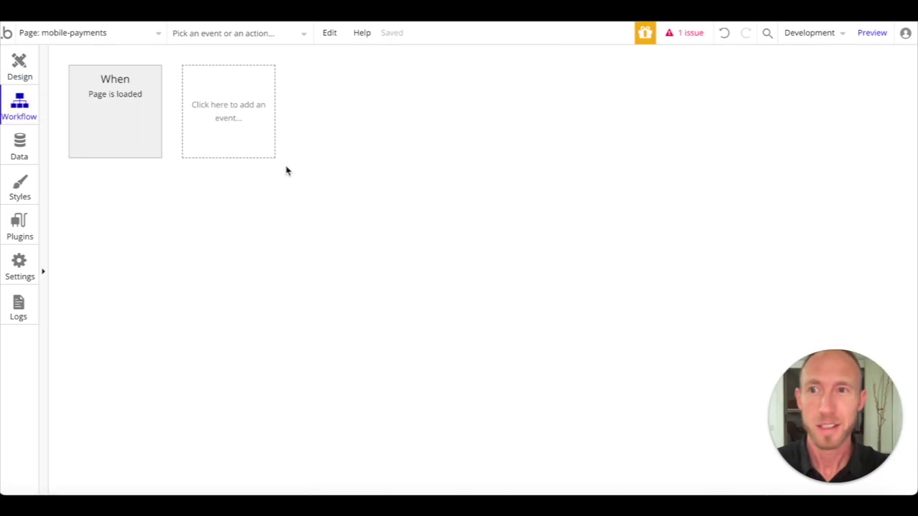
left_click(141, 96)
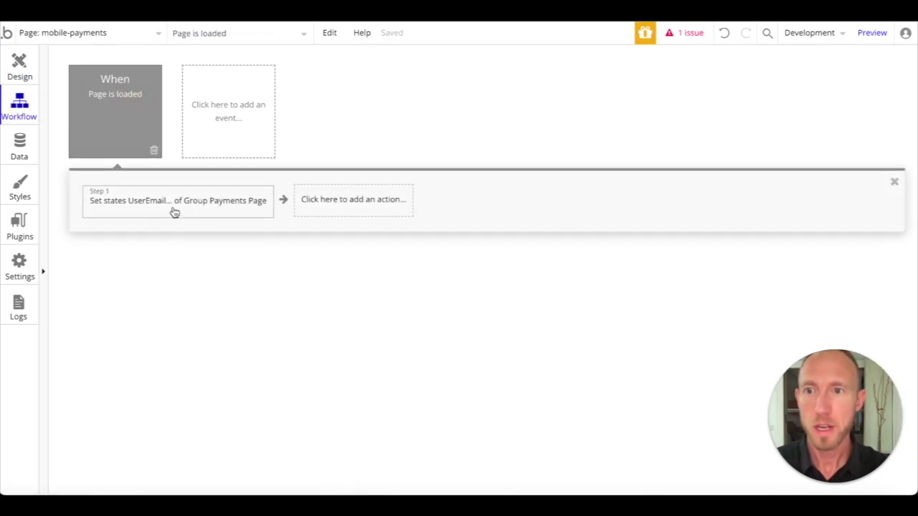
left_click(172, 208)
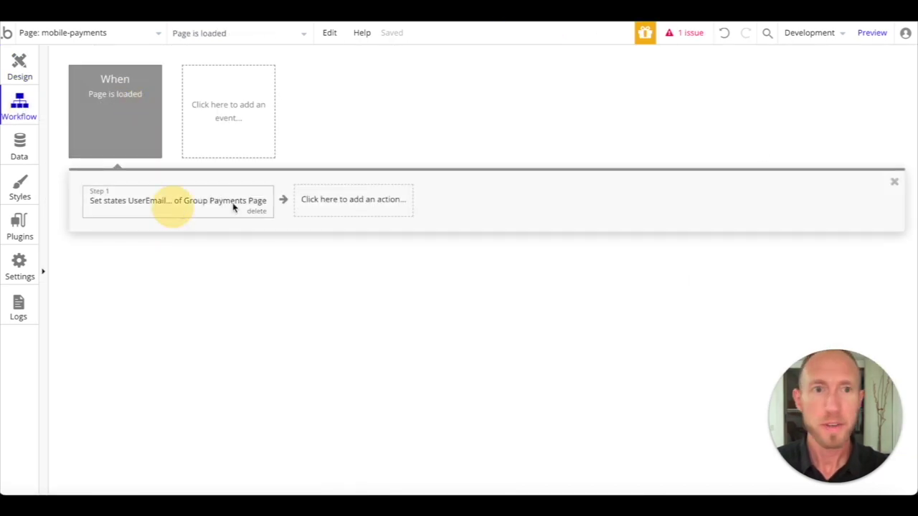
left_click(313, 208)
mouse_move(383, 378)
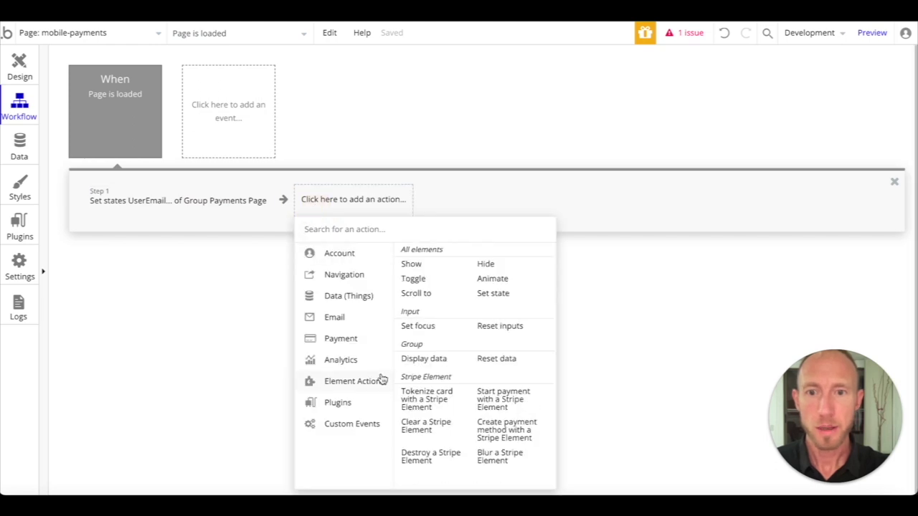
left_click(498, 293)
left_click(333, 194)
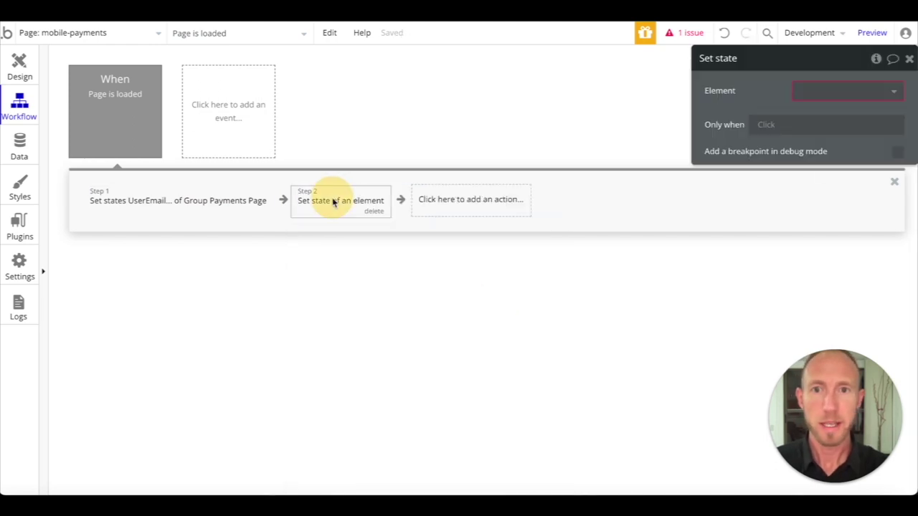
left_click(832, 92)
left_click(832, 153)
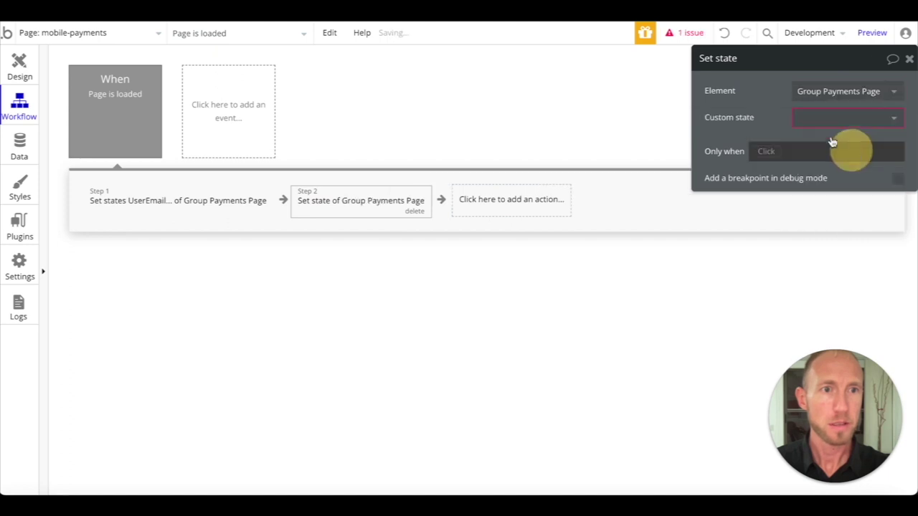
Create a text custom state named UserID on Group Payments Page for the new action
left_click(836, 118)
left_click(828, 160)
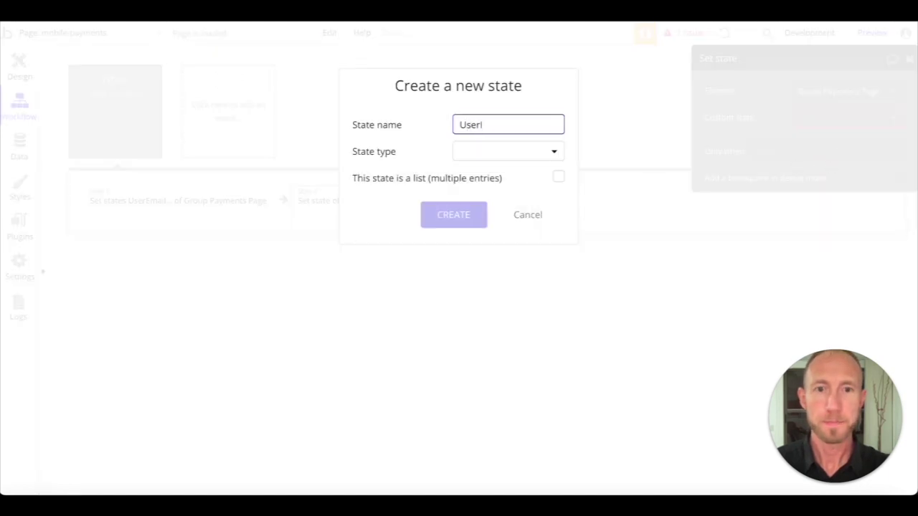
left_click(512, 153)
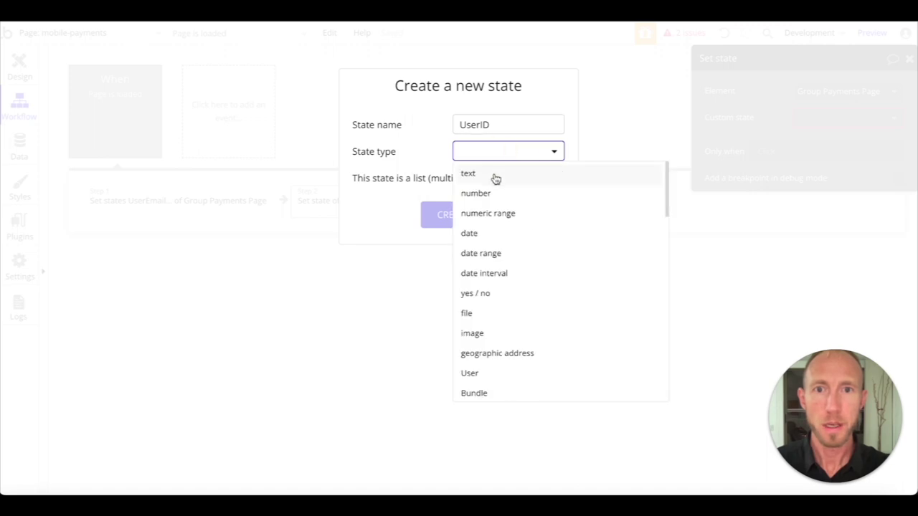
left_click(495, 178)
left_click(453, 217)
Copy the Get uid from page URL expression from the UserEmail state's user search and paste it as the UserID state's value
left_click(179, 203)
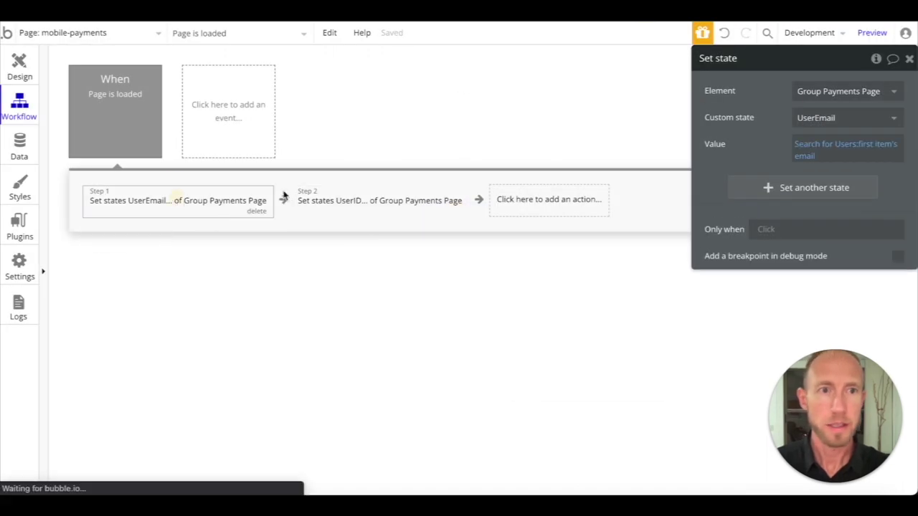
left_click(835, 147)
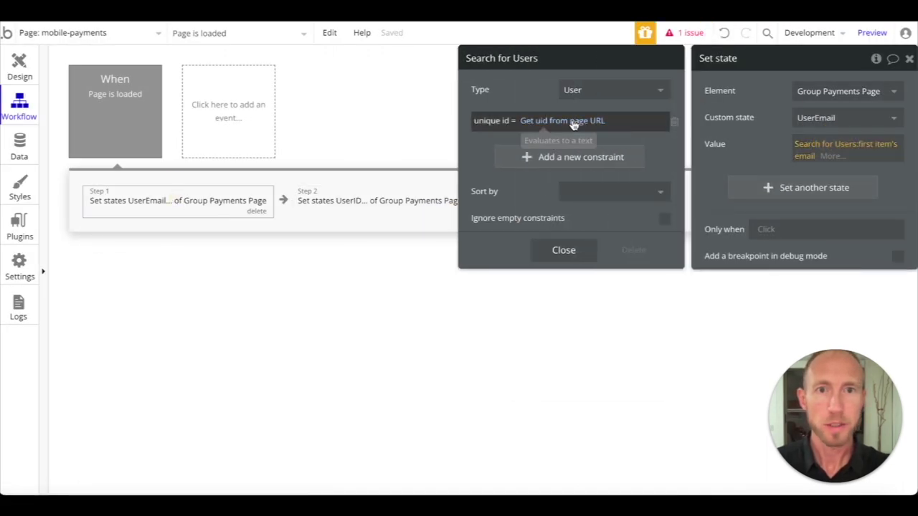
right_click(574, 123)
left_click(649, 85)
left_click(344, 199)
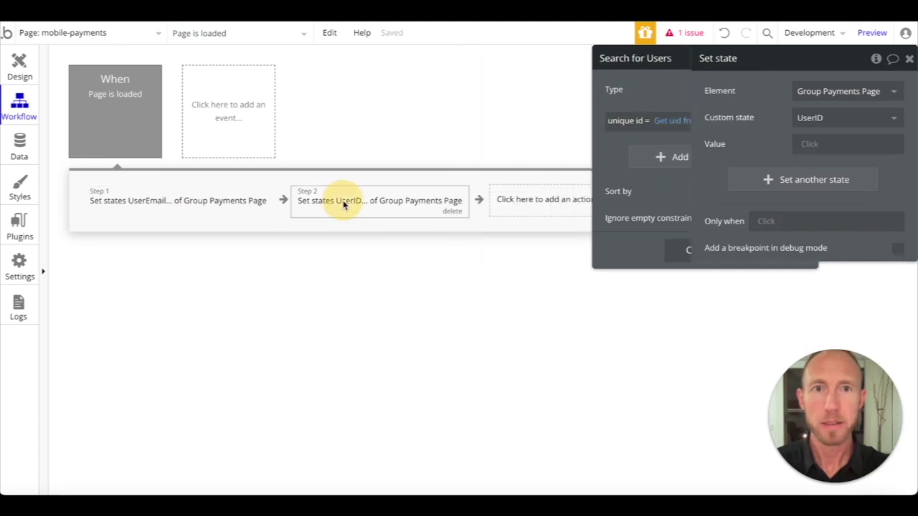
right_click(814, 151)
left_click(840, 129)
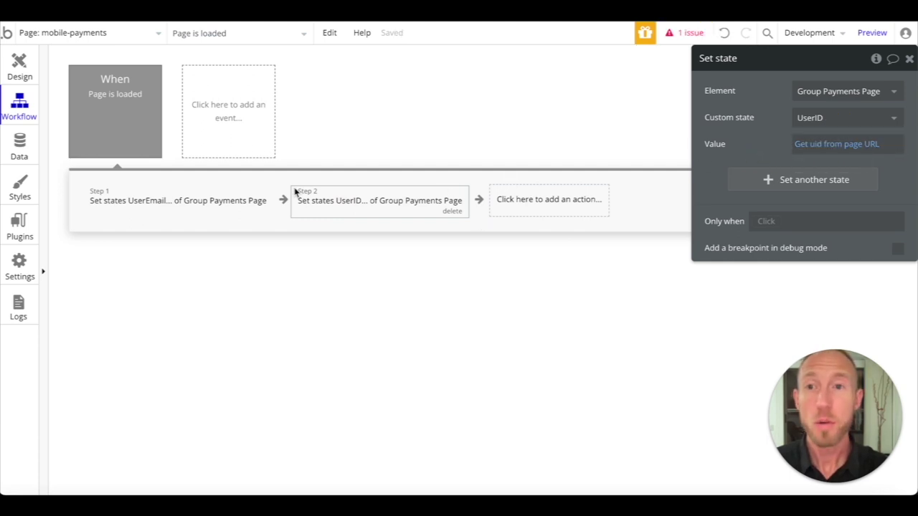
Start a workflow for when the Get Full Access Now button is clicked
left_click(228, 111)
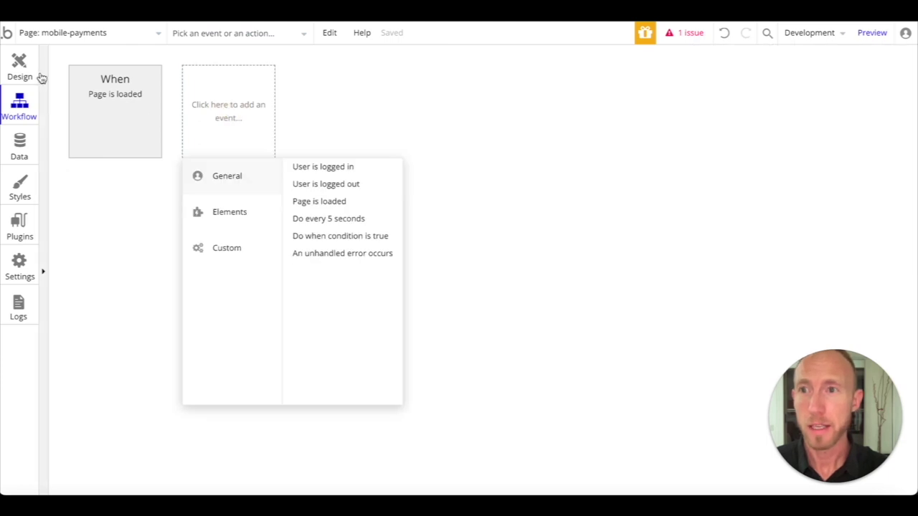
left_click(34, 68)
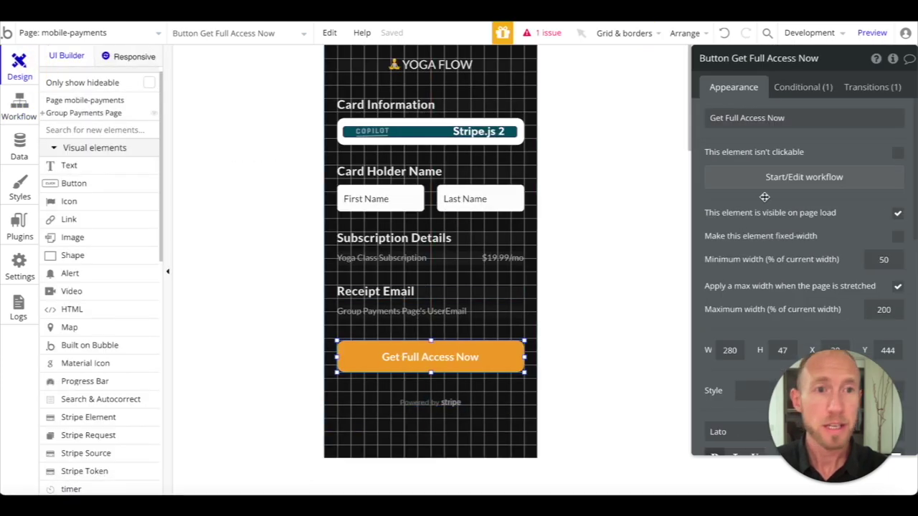
left_click(783, 179)
Search the workflow actions for "paymentmeth" and "create", and review the Stripe Element actions among the element actions
left_click(129, 208)
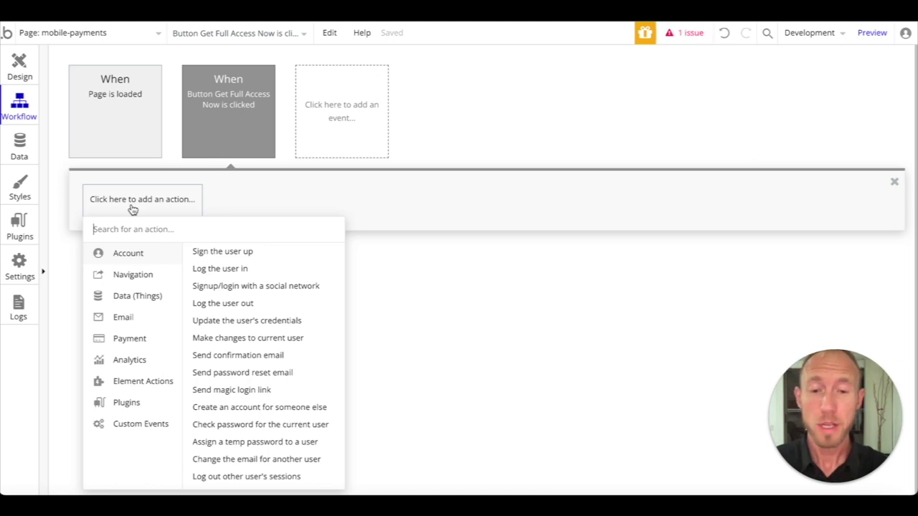
type("payment")
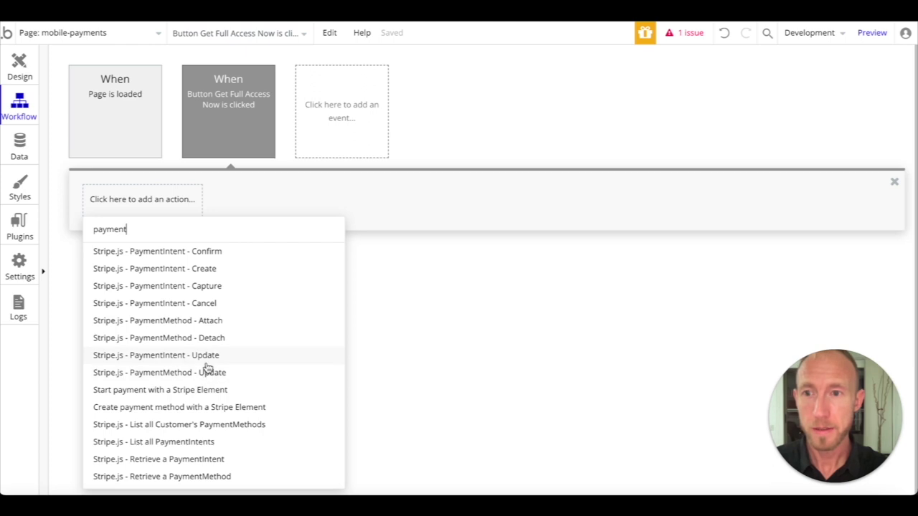
type("meth")
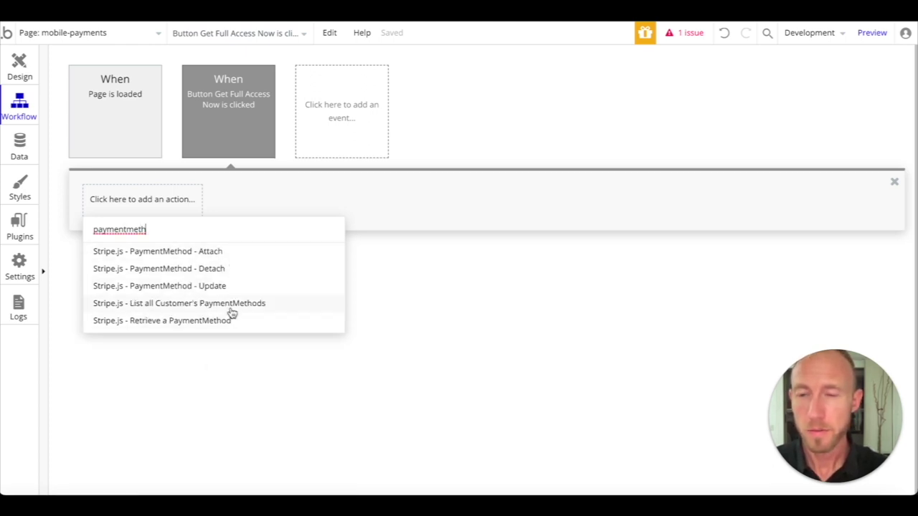
double_click(137, 228)
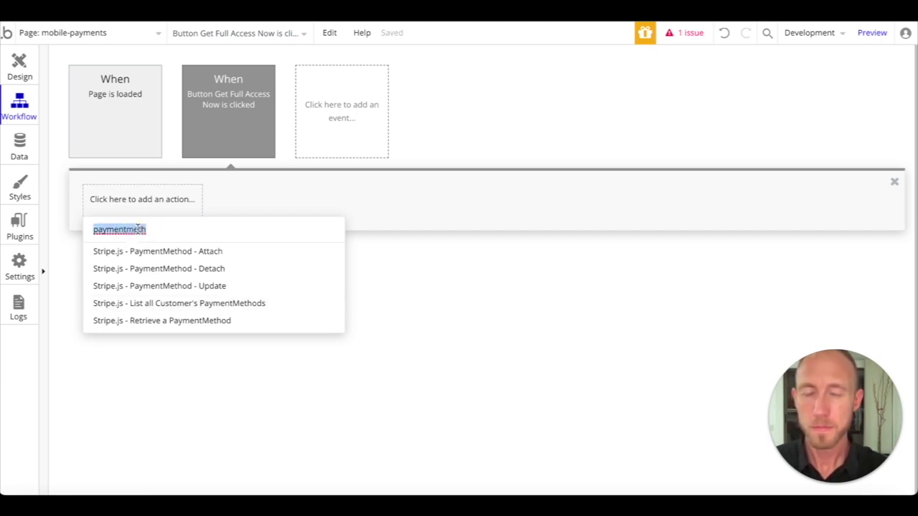
type("crea")
key("BackSpace")
key("BackSpace")
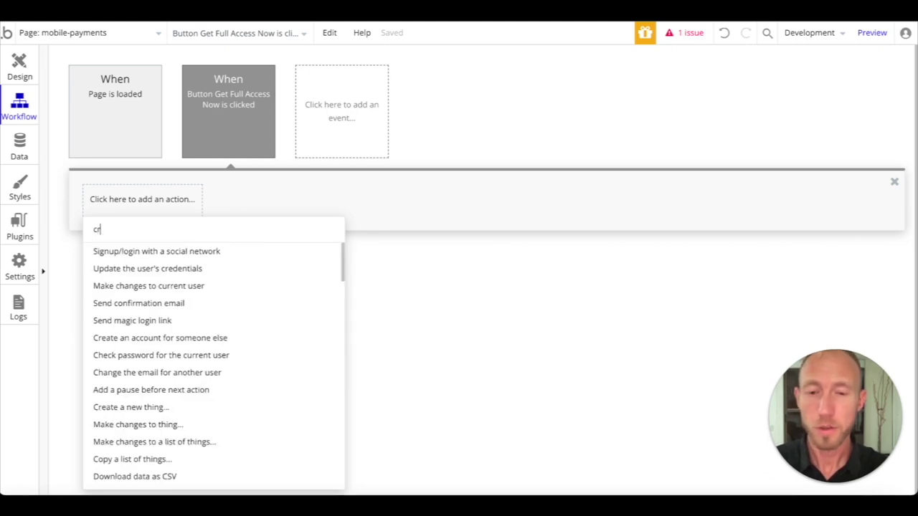
type("eate")
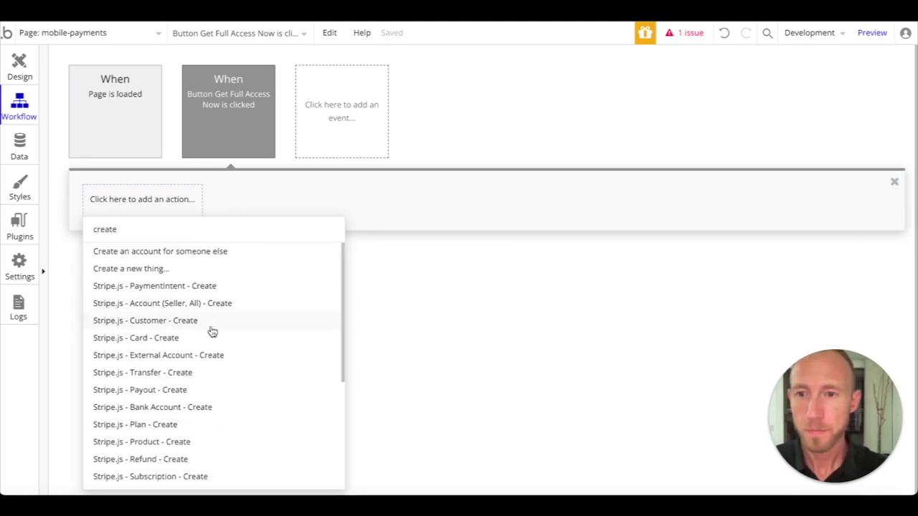
scroll(212, 331, "down", 5)
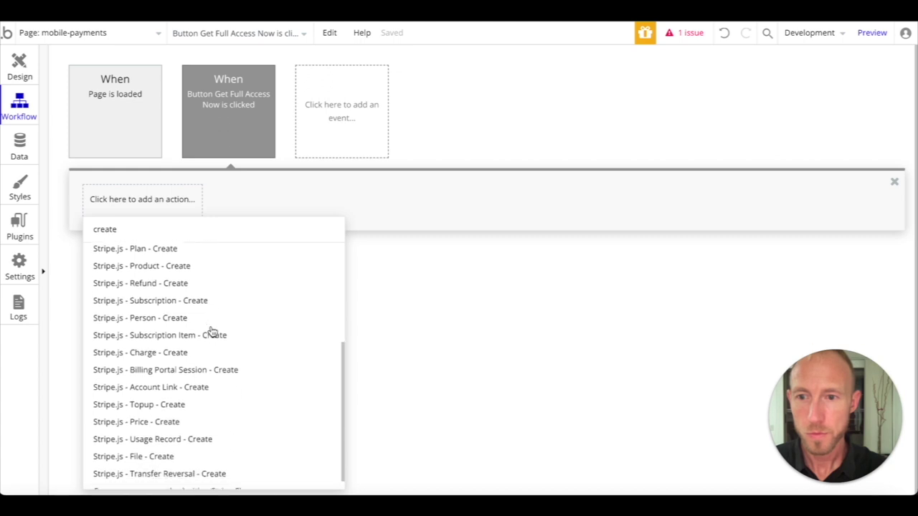
scroll(212, 332, "down", 1)
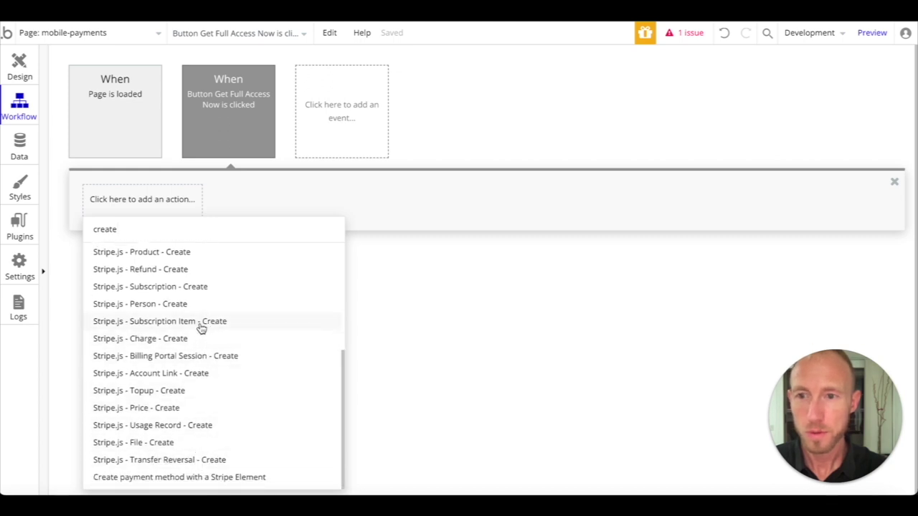
scroll(202, 328, "up", 6)
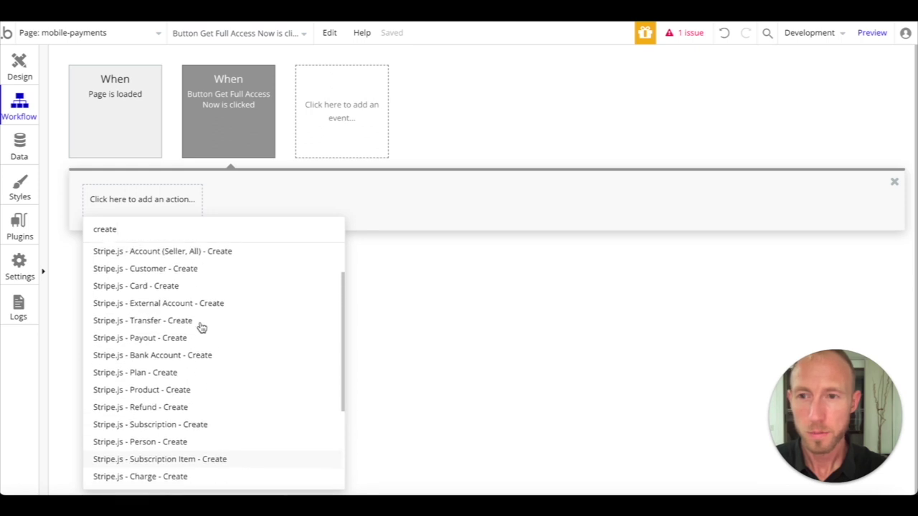
scroll(201, 327, "up", 3)
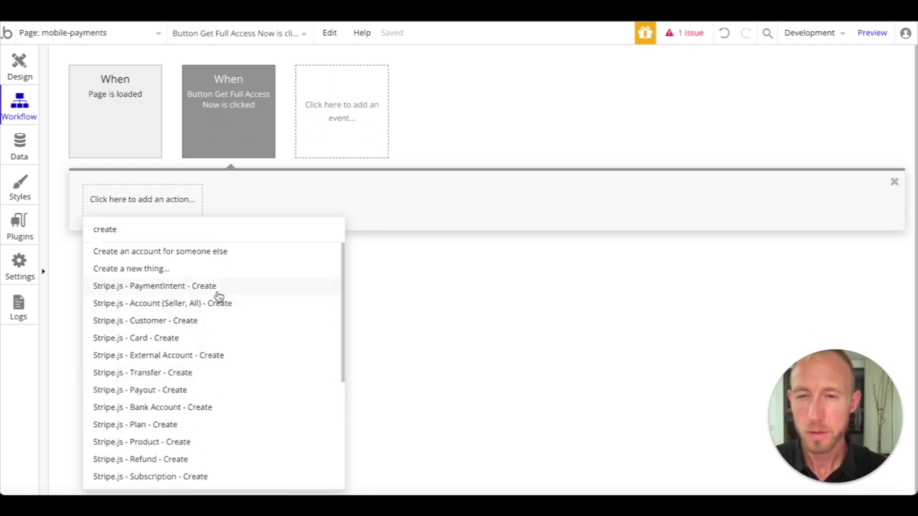
double_click(133, 228)
key("BackSpace")
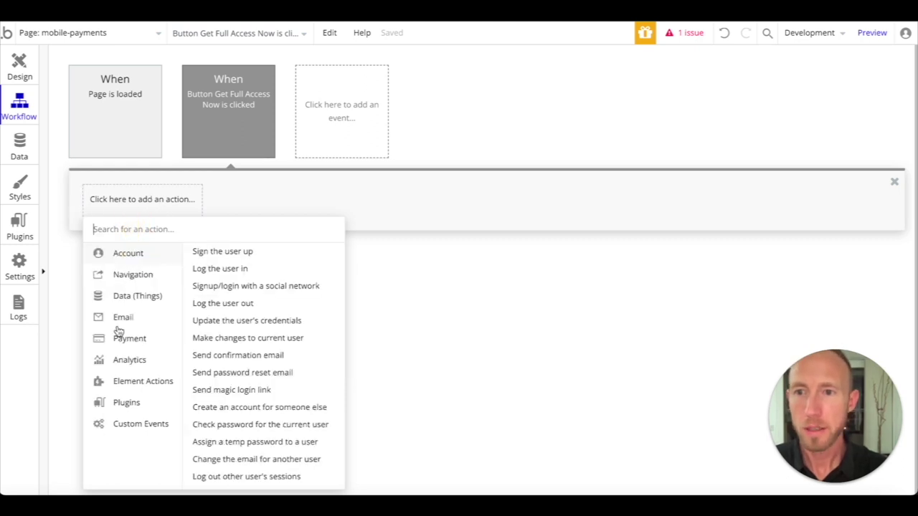
mouse_move(140, 385)
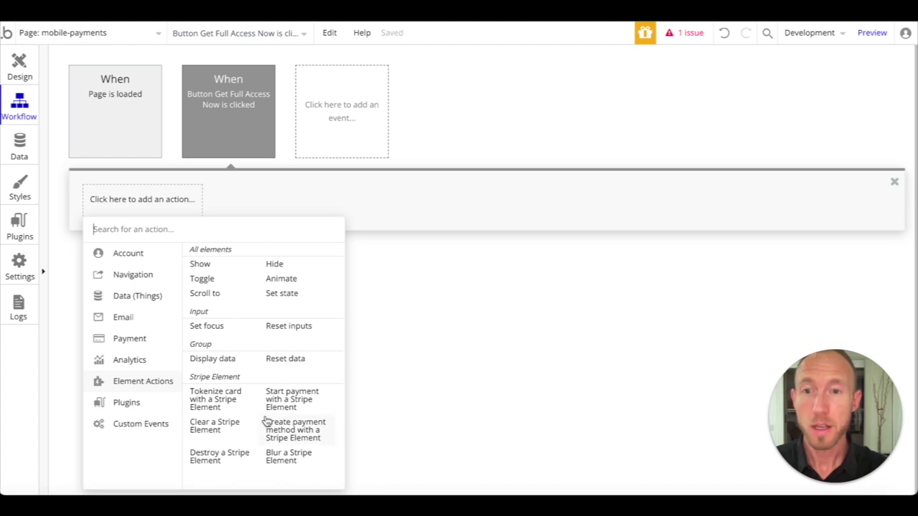
Inspect the Stripe element under Card Information in the page design, and return to the button's workflow
left_click(20, 68)
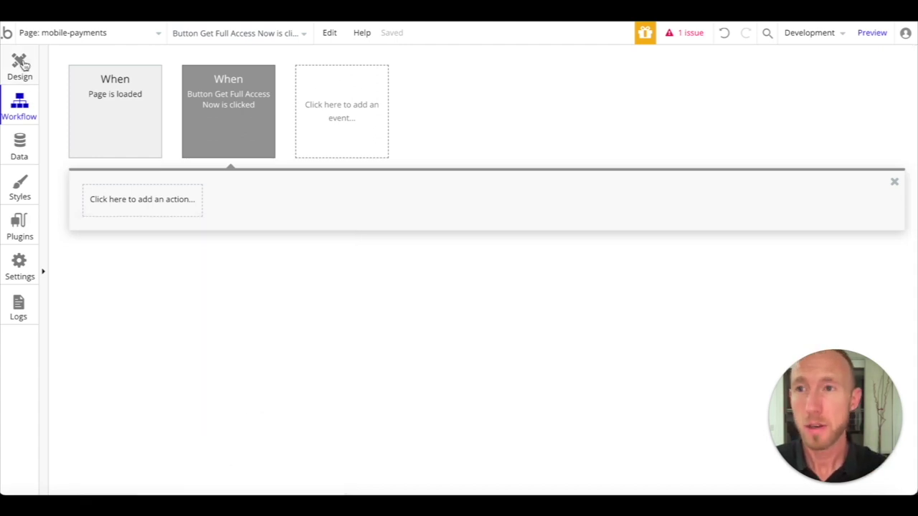
left_click(439, 134)
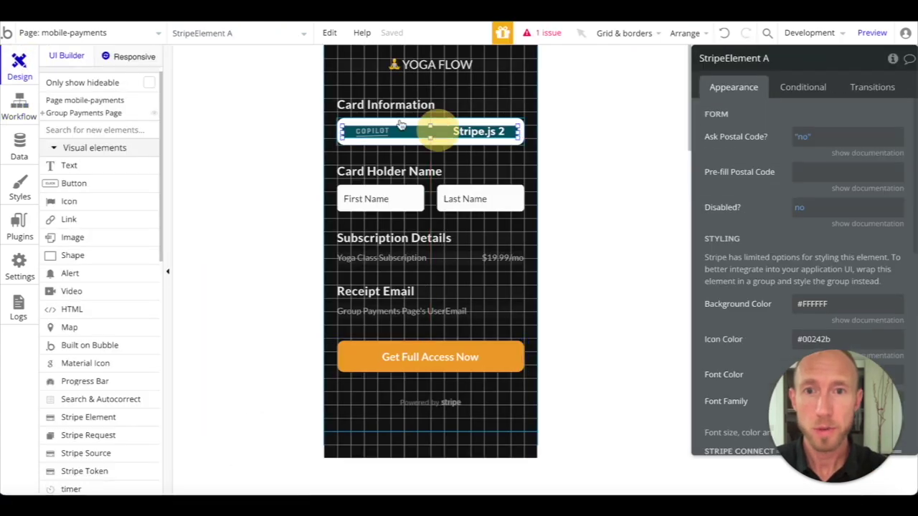
left_click(19, 222)
left_click(23, 101)
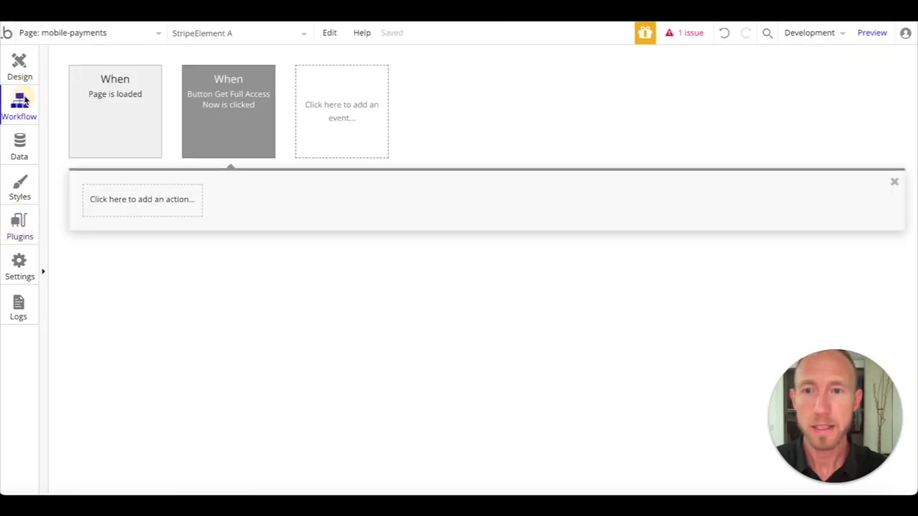
left_click(20, 66)
left_click(20, 104)
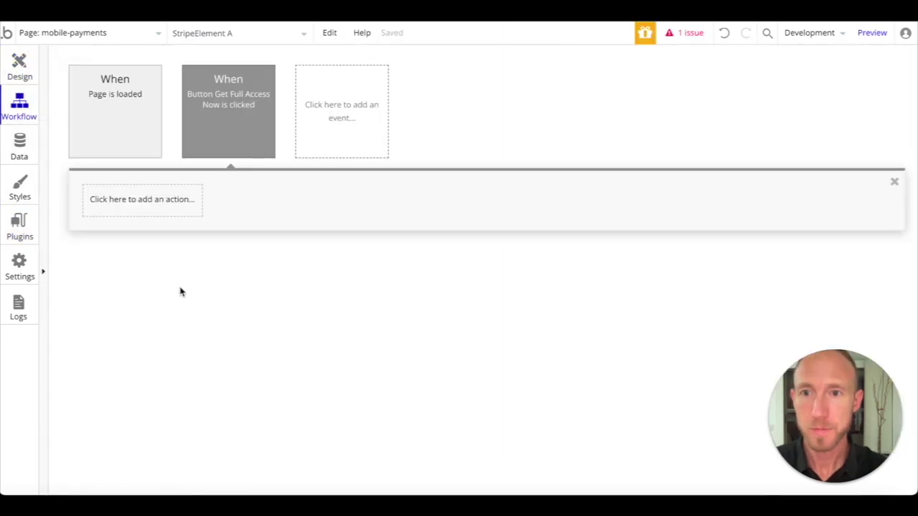
Add a Create payment method with a Stripe Element action using StripeElement A to the Get Full Access Now workflow
left_click(138, 203)
left_click(153, 380)
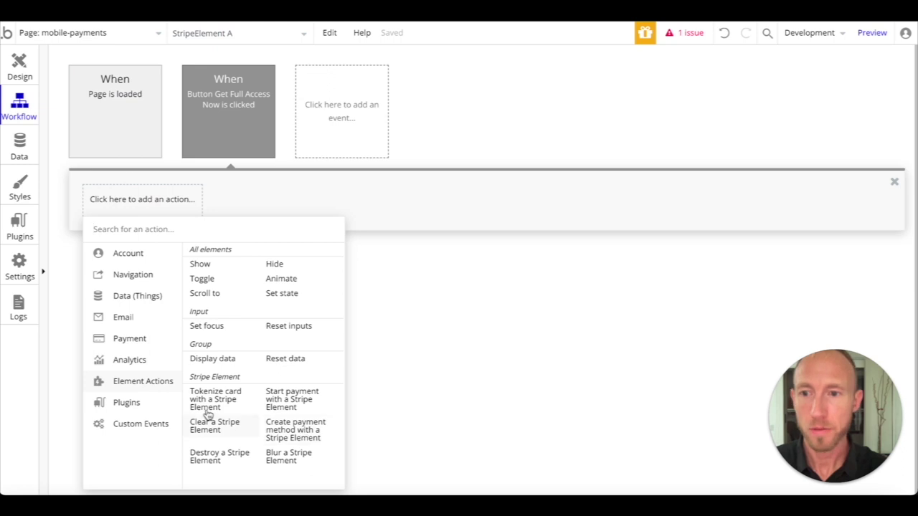
left_click(281, 431)
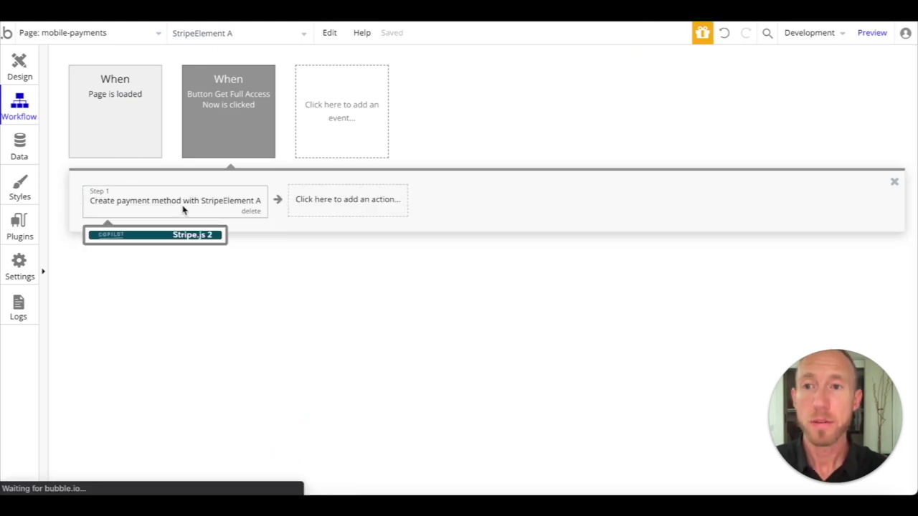
left_click(314, 208)
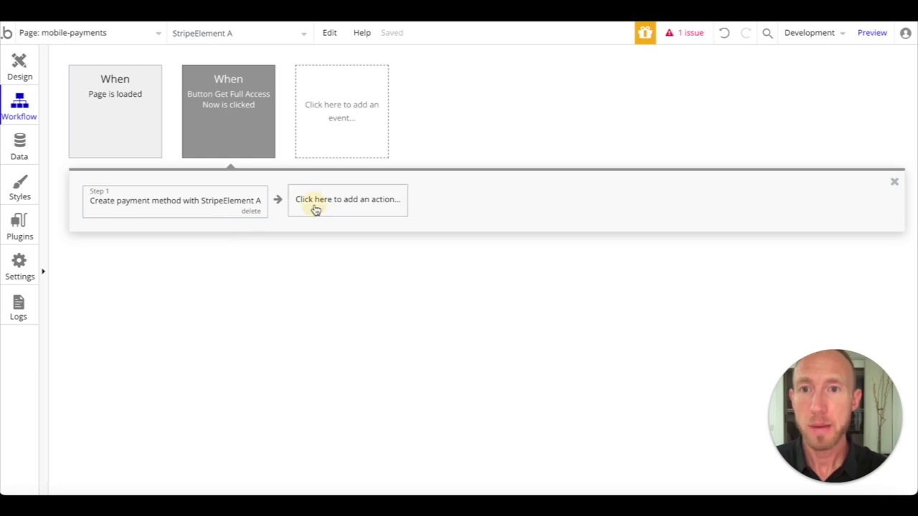
left_click(28, 74)
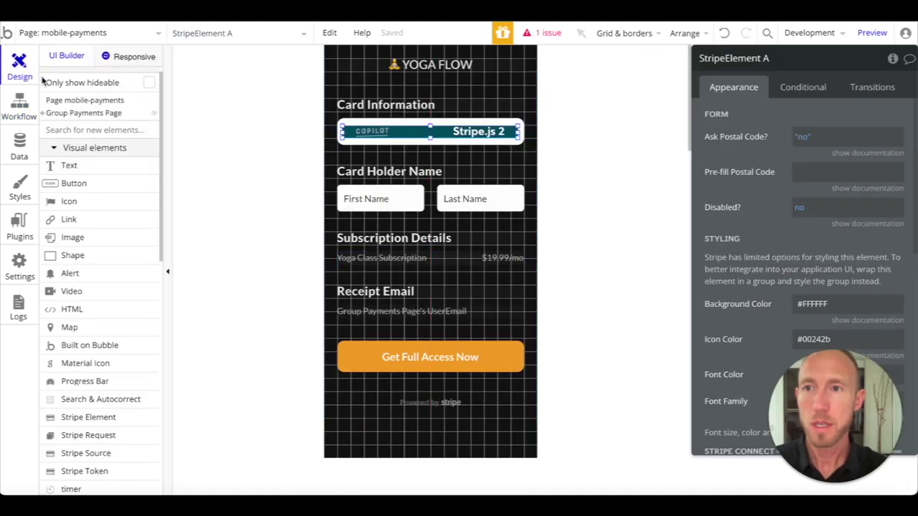
left_click(19, 106)
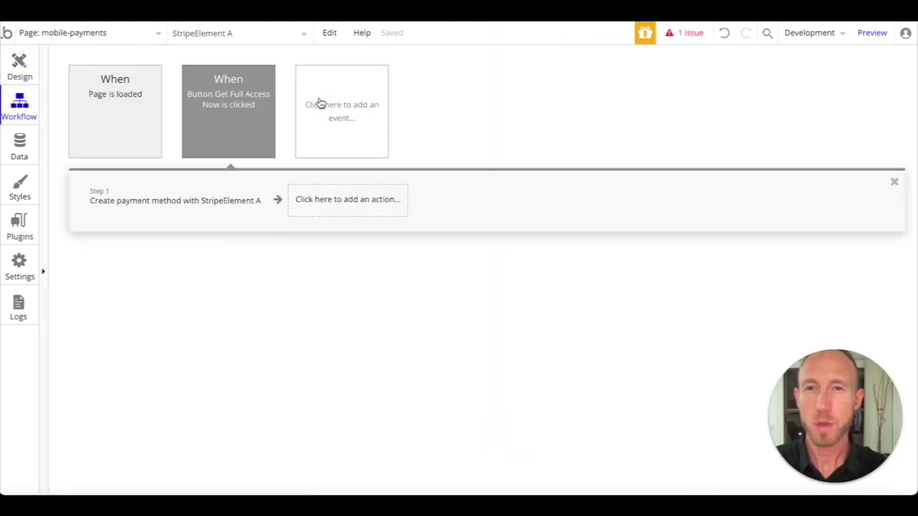
Add an event for when StripeElement A's PaymentMethod was created, and compare it with the Get Full Access Now button's workflow
left_click(334, 121)
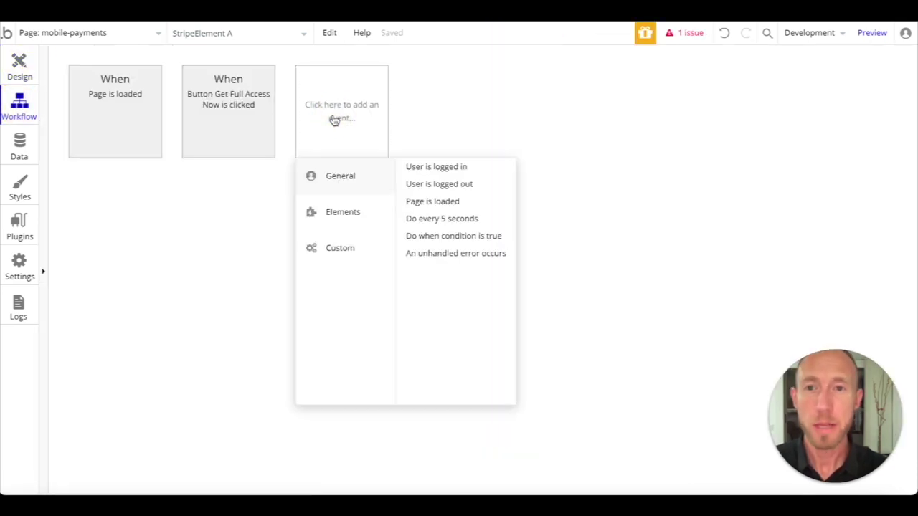
mouse_move(345, 218)
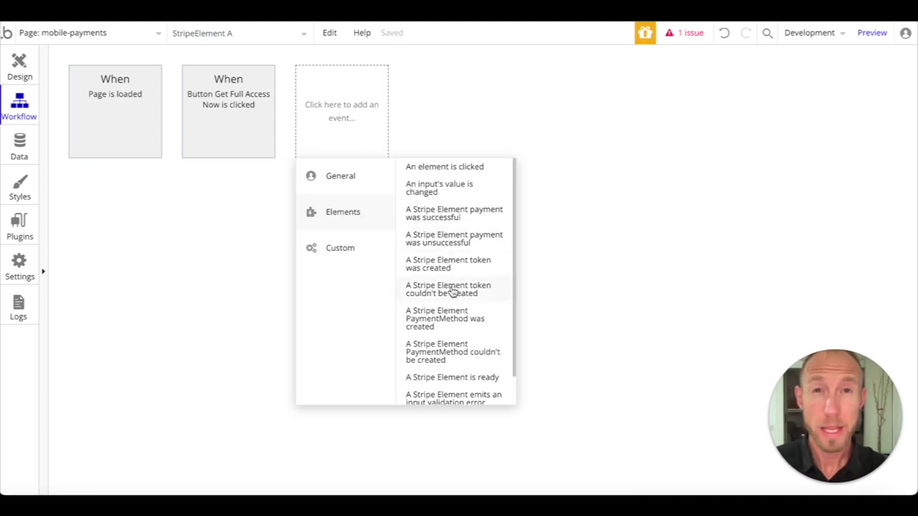
left_click(465, 325)
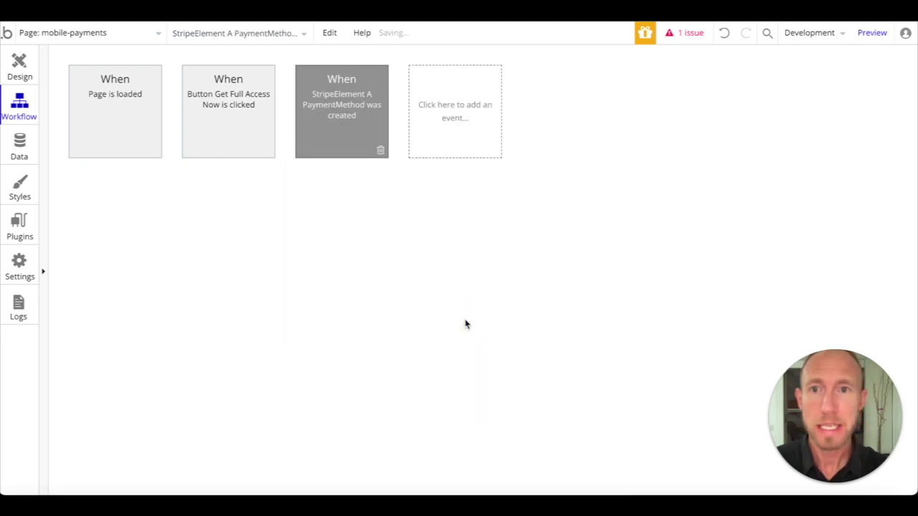
left_click(355, 116)
left_click(225, 95)
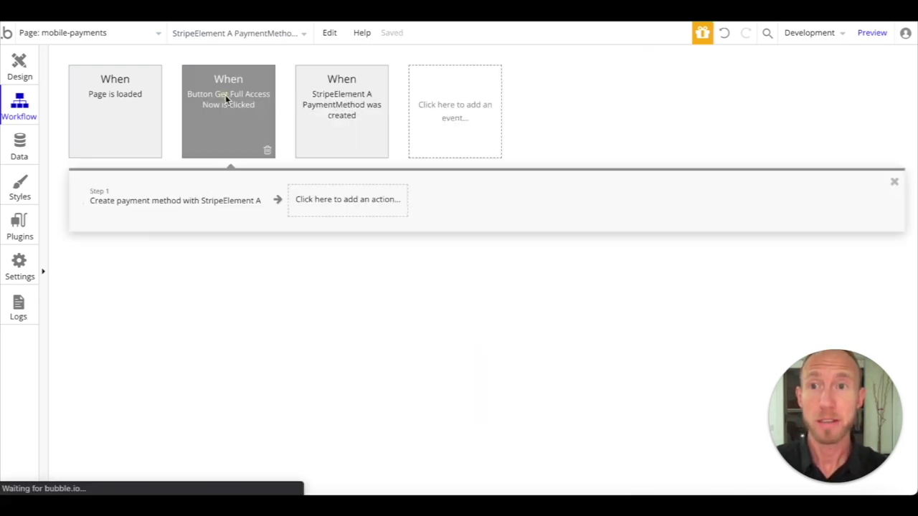
left_click(320, 127)
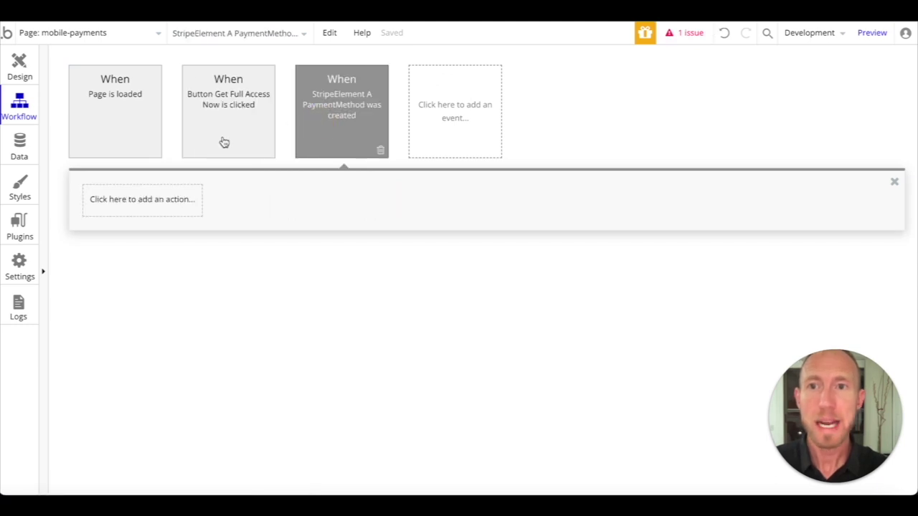
left_click(248, 105)
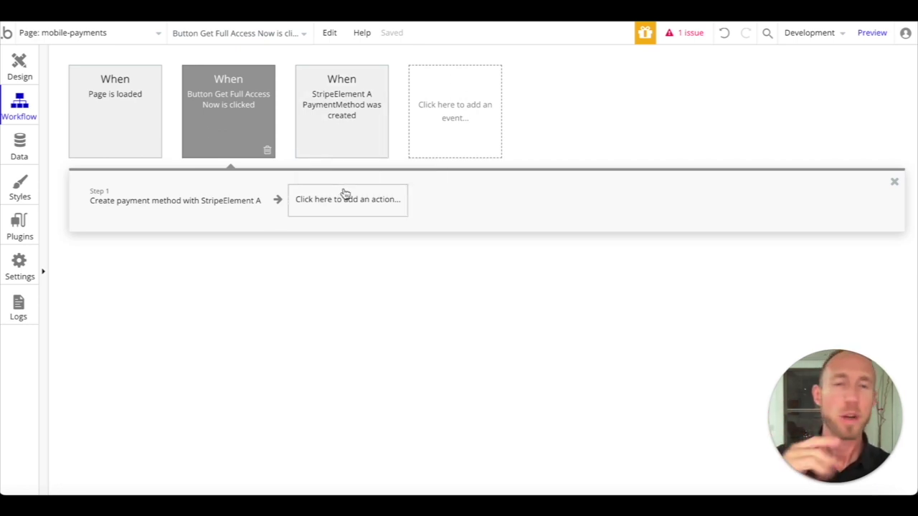
left_click(346, 131)
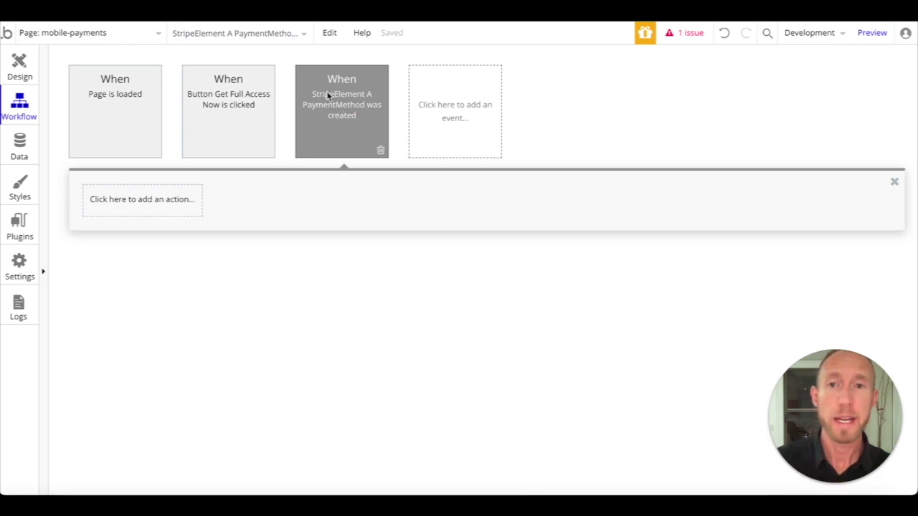
Set the event color of the StripeElement A PaymentMethod was created event to Green
left_click(150, 206)
left_click(365, 125)
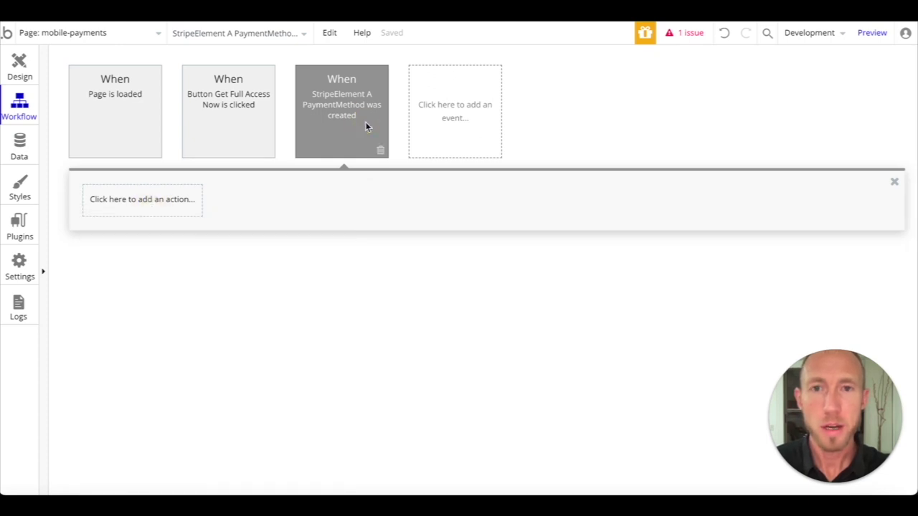
right_click(367, 125)
left_click(810, 145)
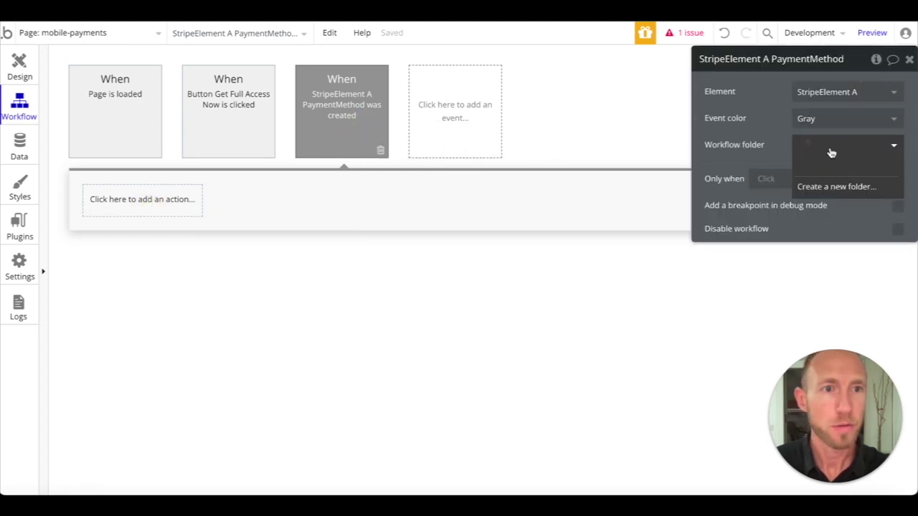
left_click(821, 118)
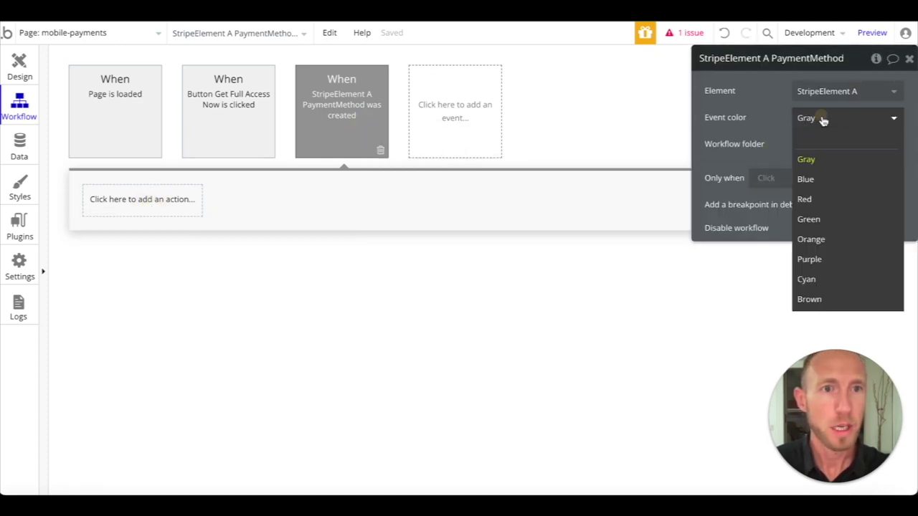
left_click(829, 220)
Review how the Get Full Access Now workflow relates to the PaymentMethod created event, and check the payment form in the page preview
left_click(241, 102)
left_click(317, 126)
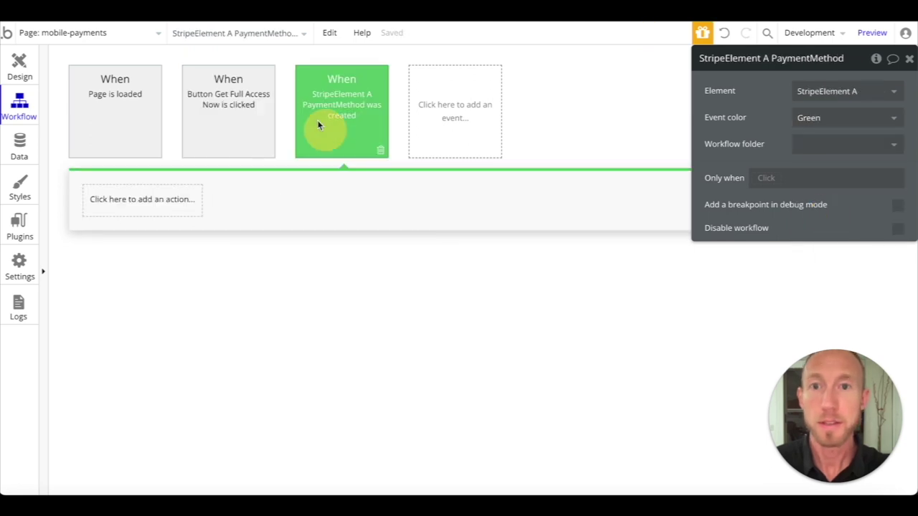
left_click(239, 103)
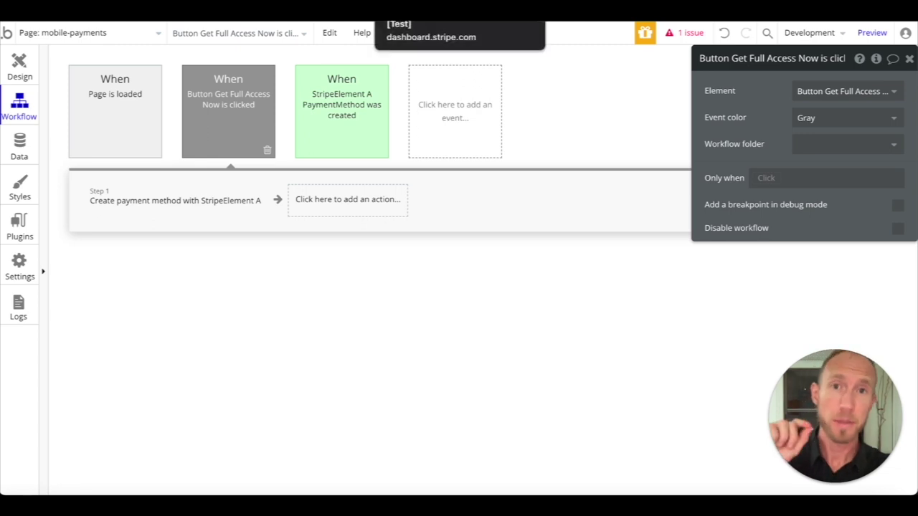
left_click(446, 11)
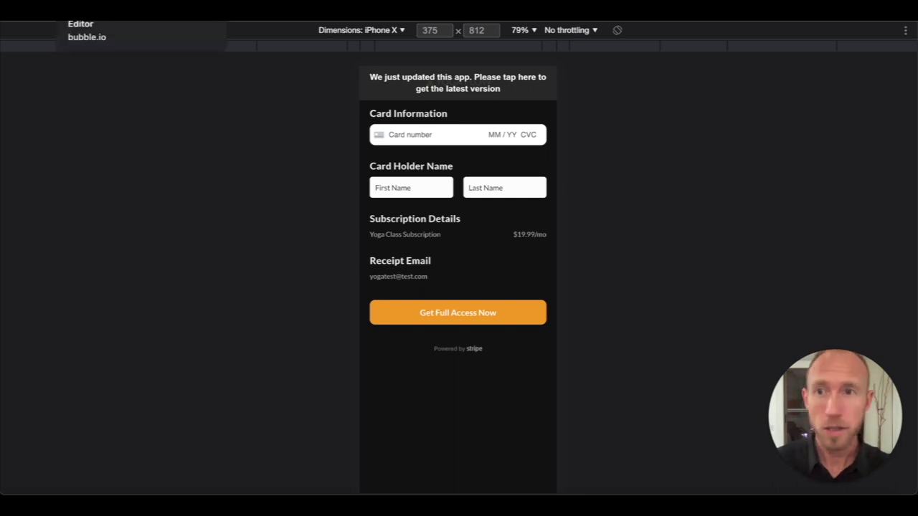
left_click(93, 10)
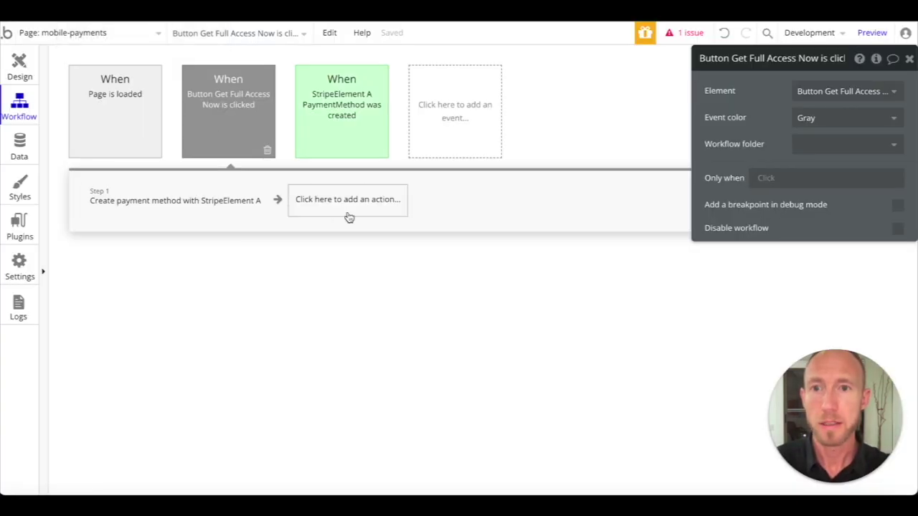
left_click(345, 124)
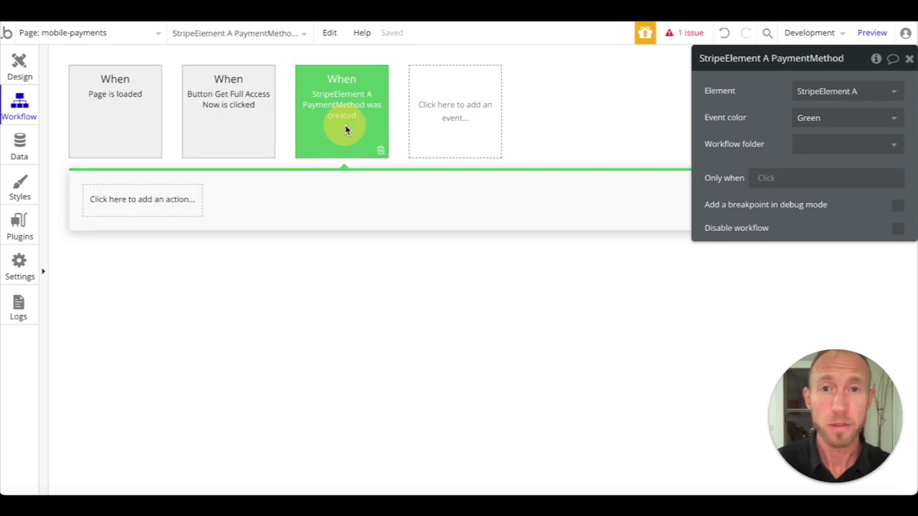
left_click(225, 128)
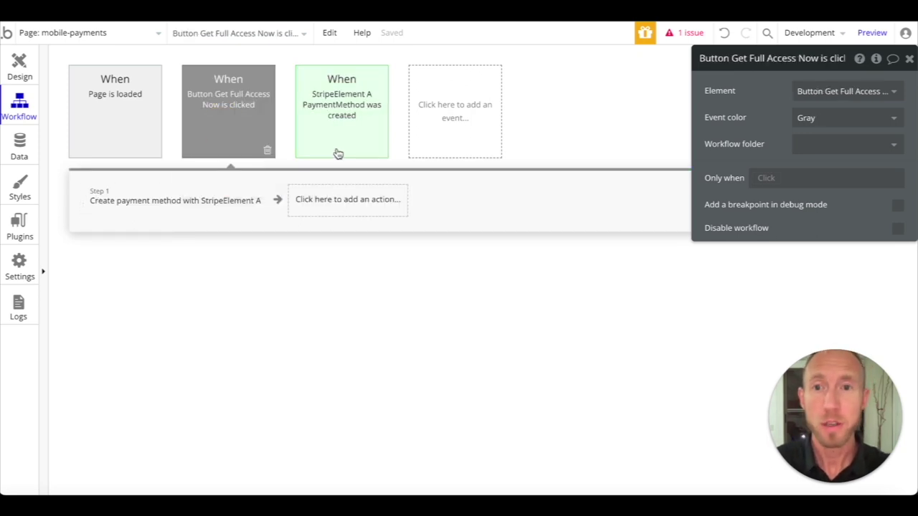
Add an event for when StripeElement A's PaymentMethod couldn't be created, and set its event color to Red
left_click(456, 123)
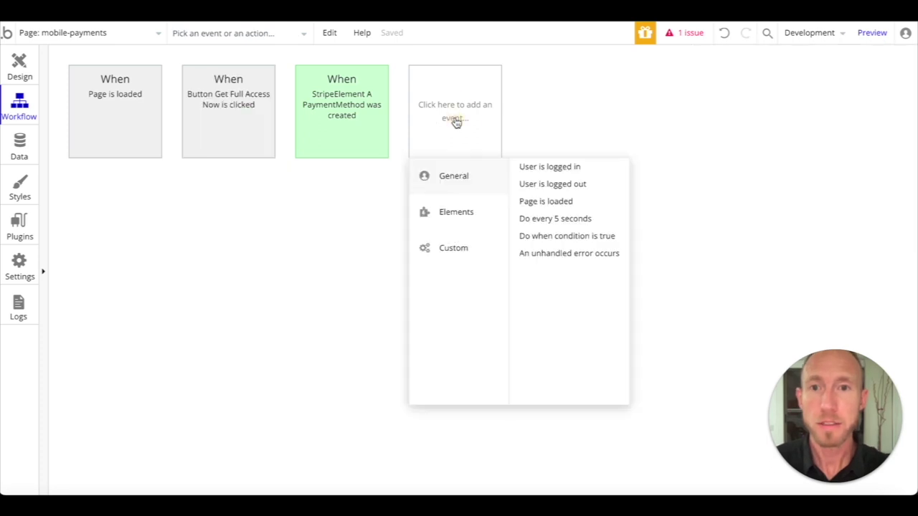
mouse_move(464, 214)
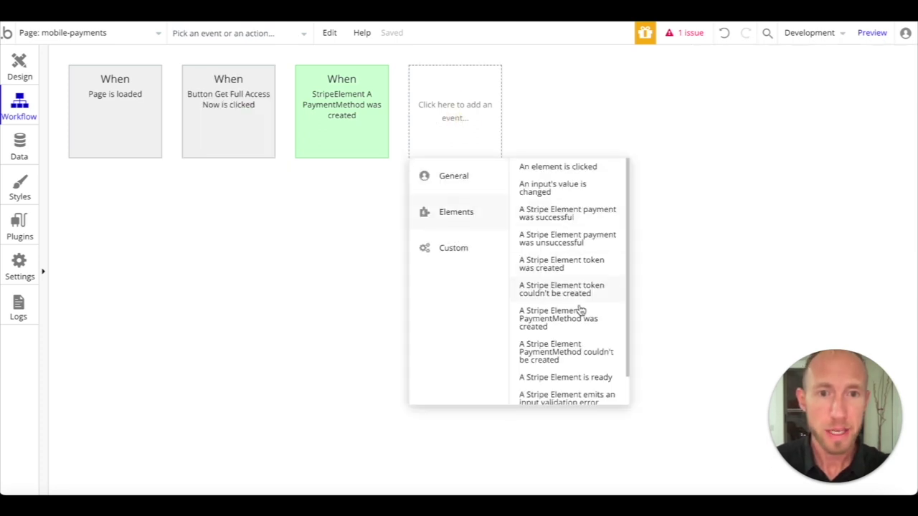
left_click(571, 360)
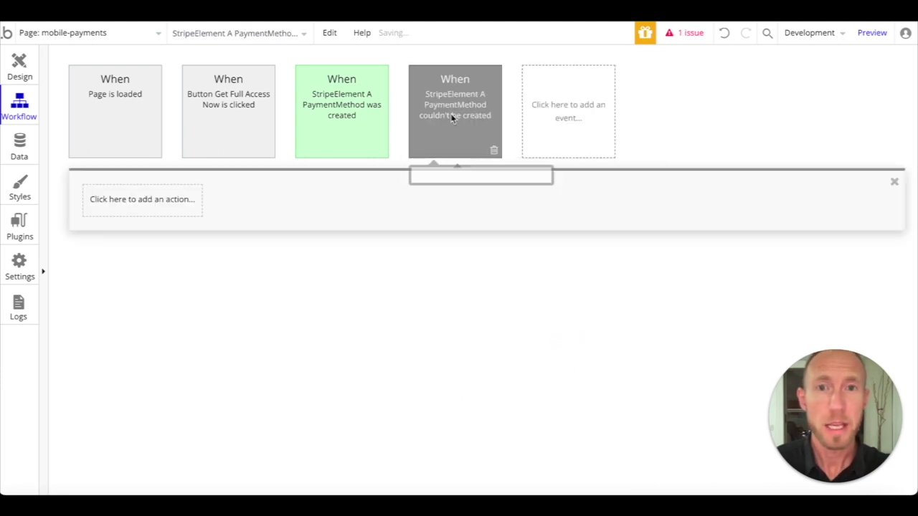
right_click(451, 113)
left_click(803, 117)
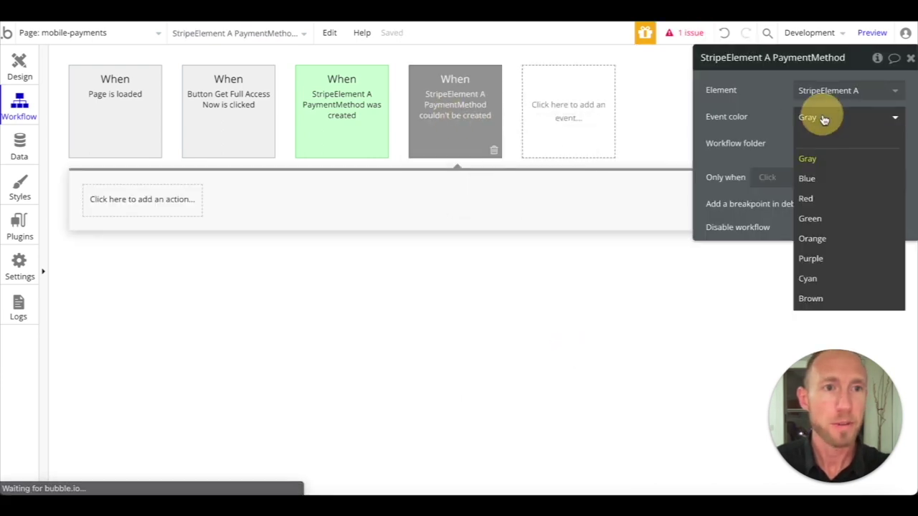
left_click(818, 205)
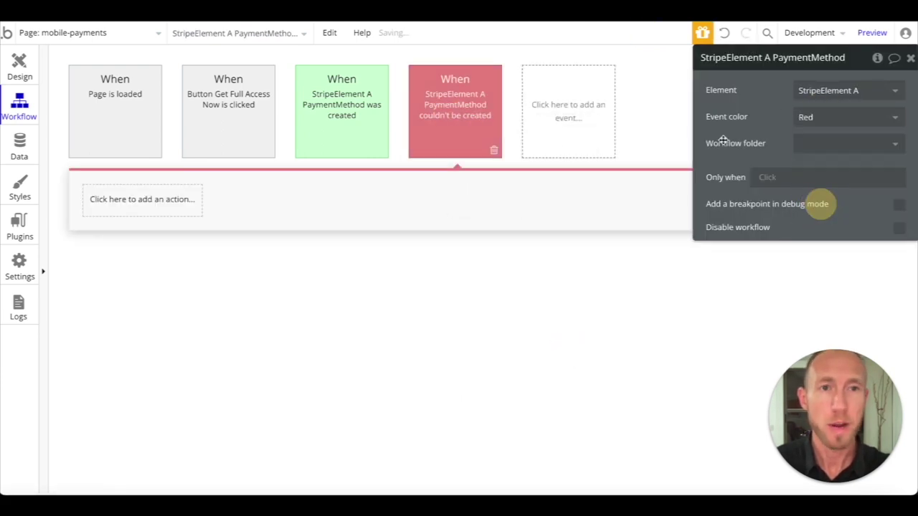
In the mobileapp page's design, reveal the Unjoin a Plan Group inside Group Plans and copy it
left_click(326, 114)
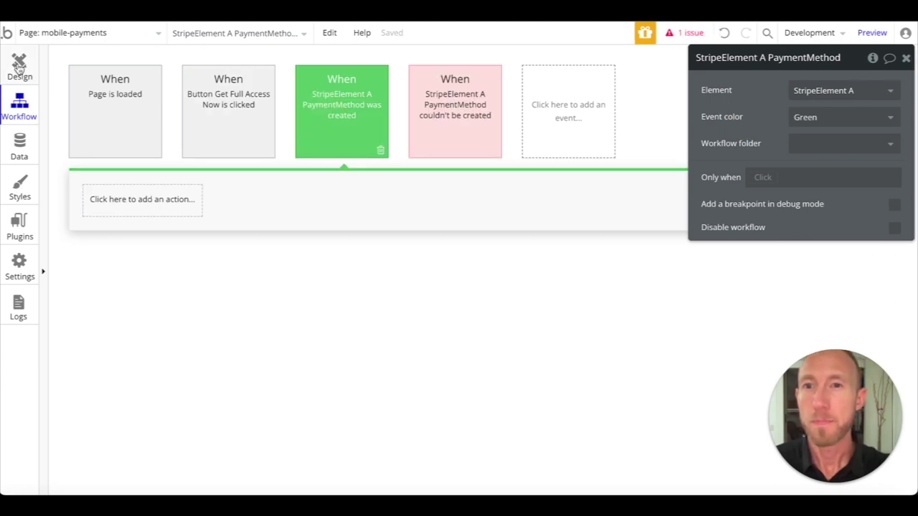
left_click(19, 66)
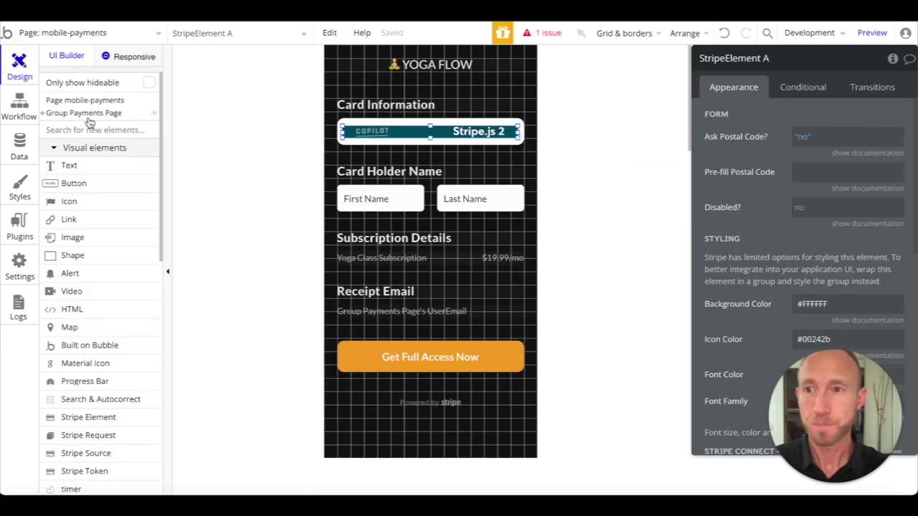
left_click(73, 33)
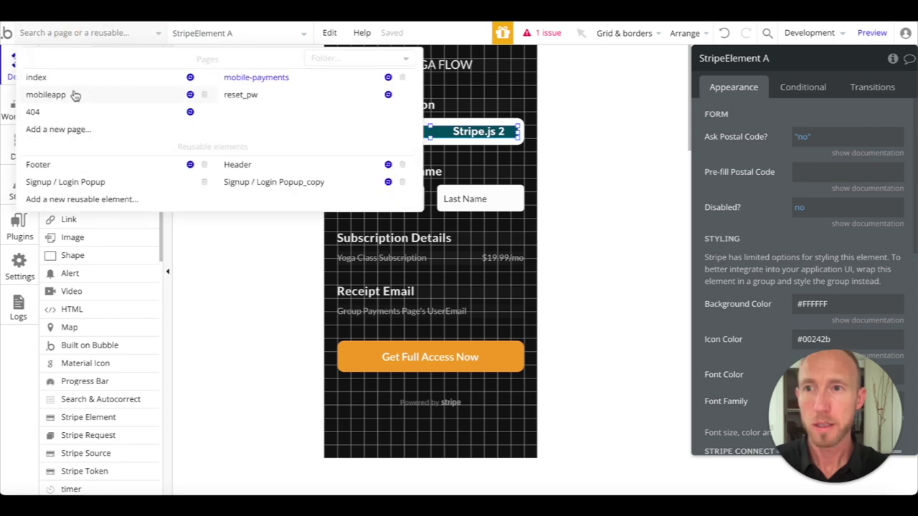
left_click(46, 94)
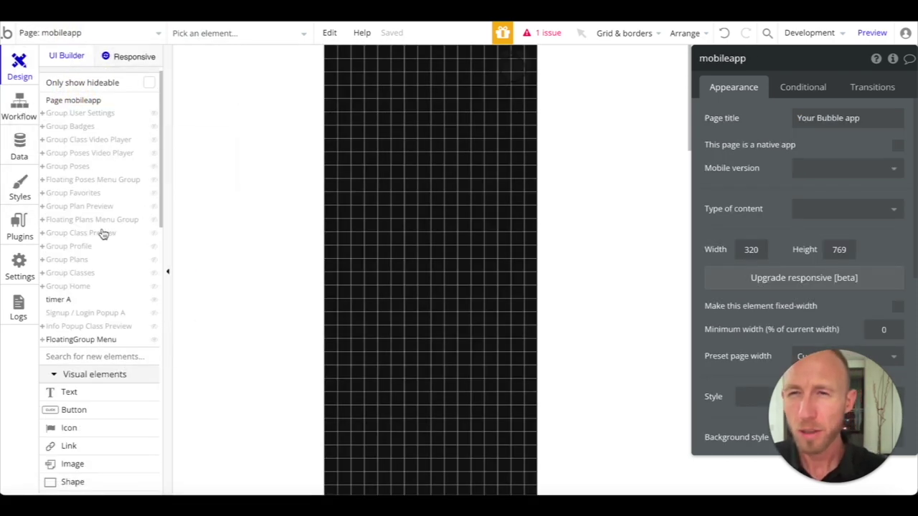
left_click(42, 260)
left_click(111, 315)
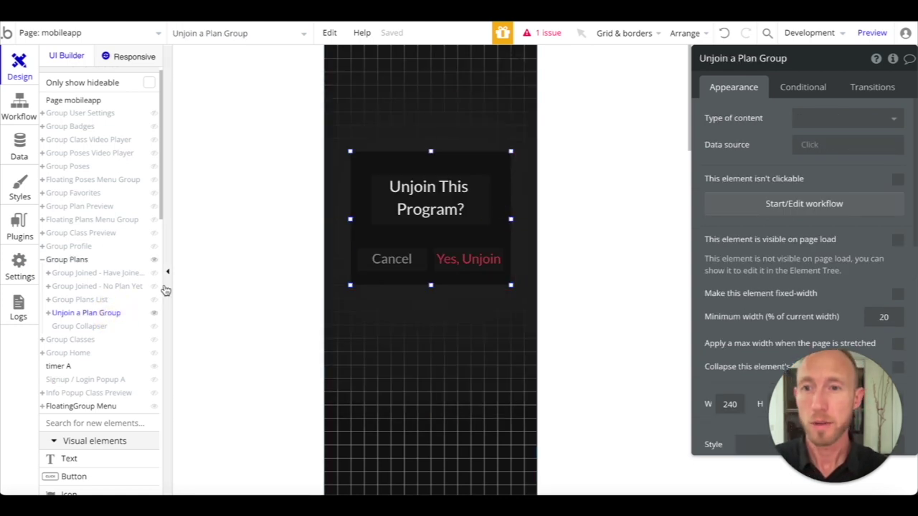
left_click(156, 317)
Return to the mobile-payments page design, hide Group Payments Page, and paste the Unjoin a Plan Group onto the page
left_click(20, 106)
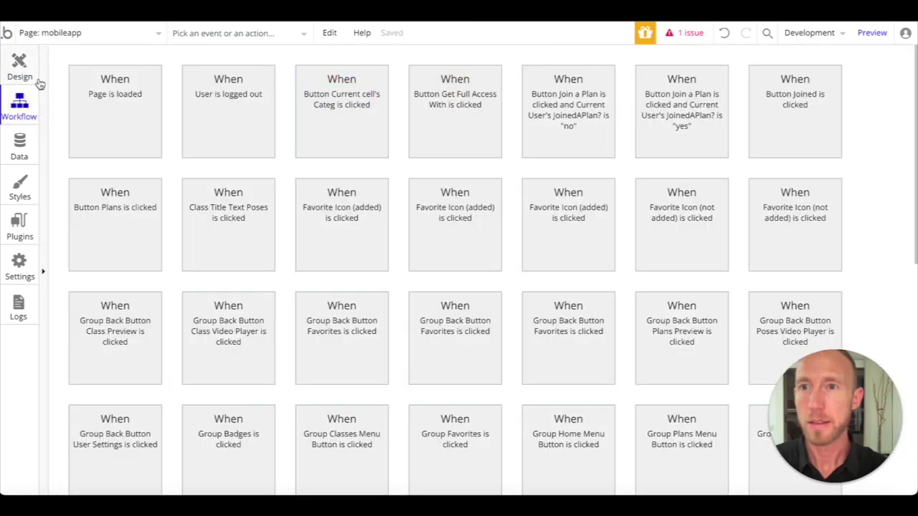
left_click(99, 36)
left_click(276, 80)
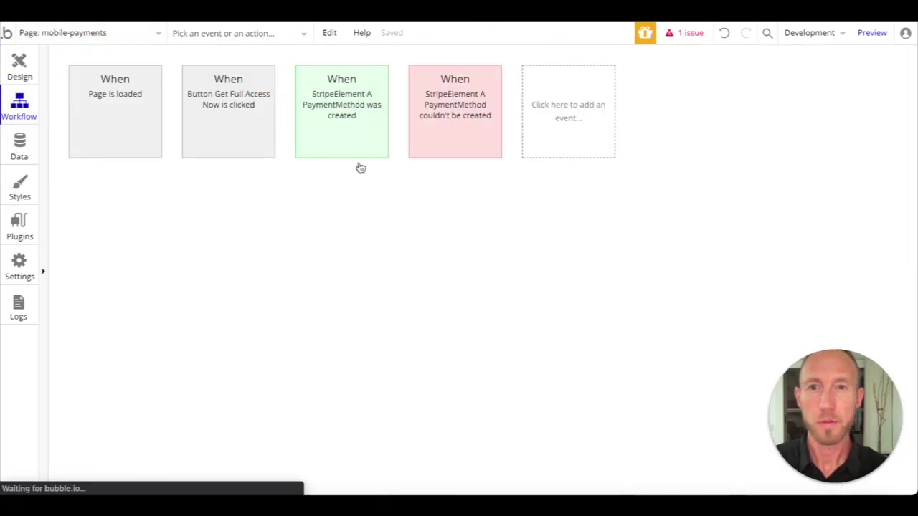
left_click(26, 66)
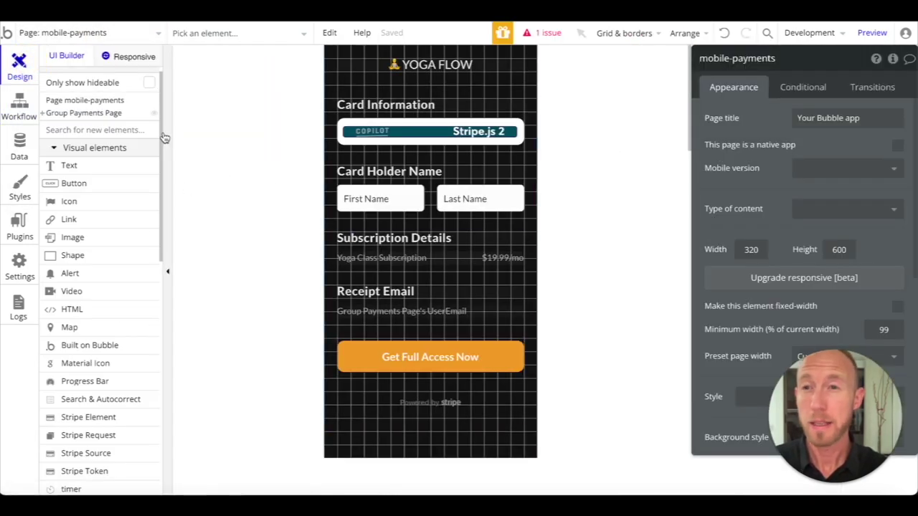
left_click(153, 113)
left_click(422, 242)
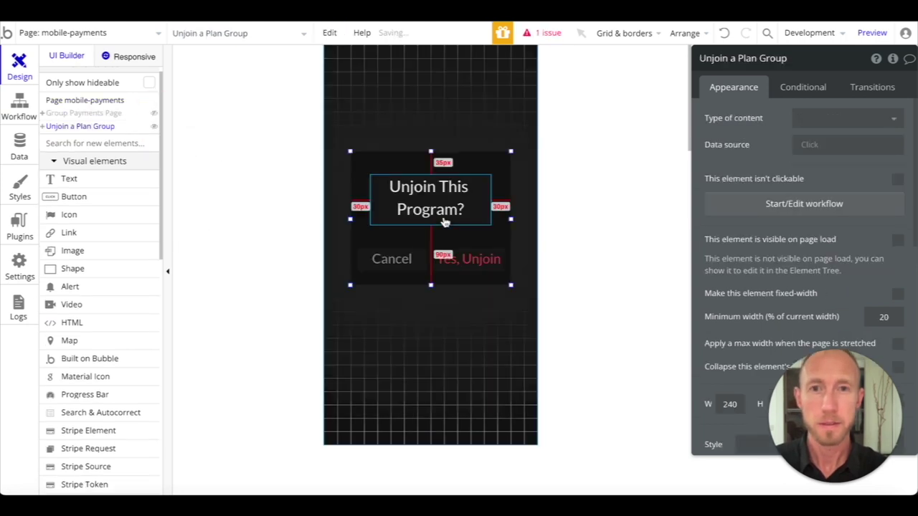
Set the Y position of the pasted Unjoin a Plan Group to 150
scroll(756, 244, "down", 3)
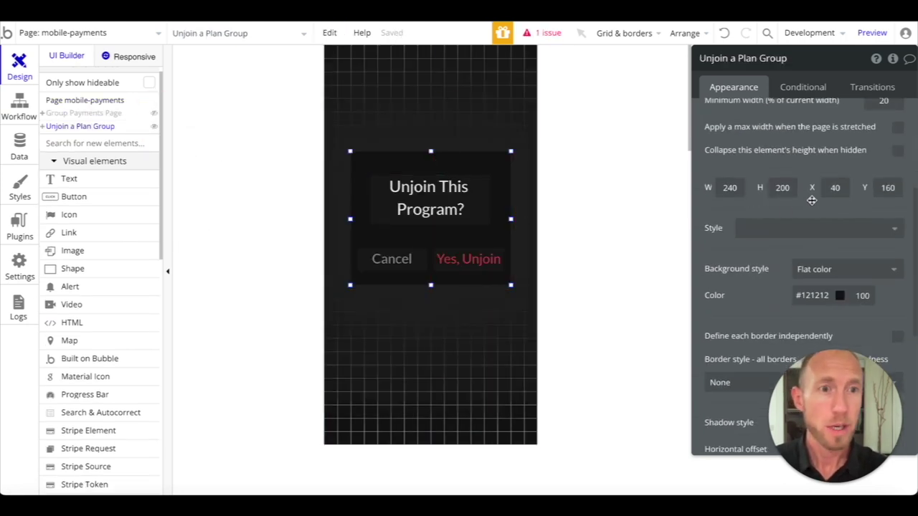
double_click(883, 188)
type("150")
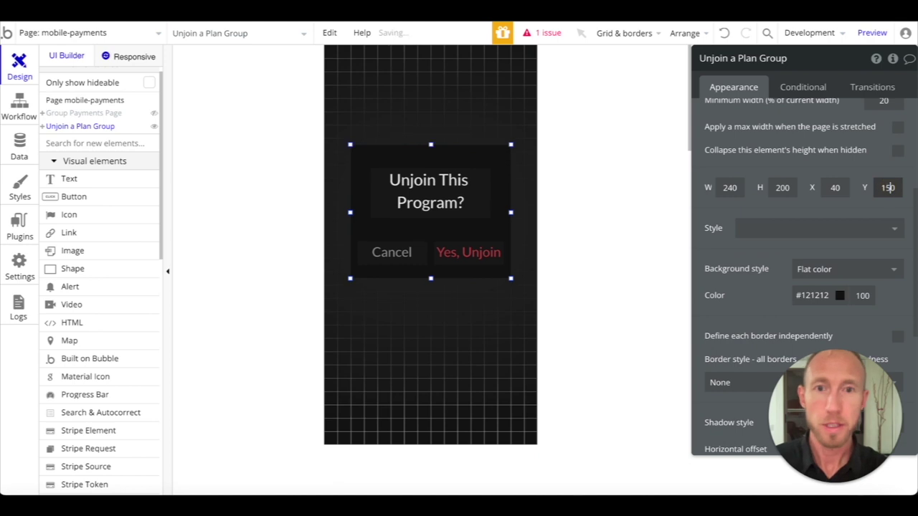
Delete the "Unjoin This Program?" text and the Cancel and "Yes, Unjoin" elements from the pasted group
left_click(445, 199)
key("Delete")
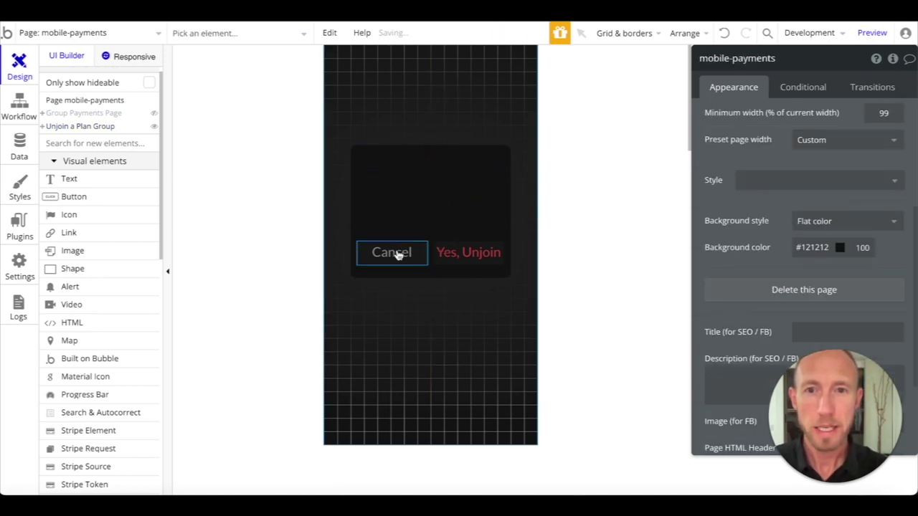
left_click(398, 255)
key("Delete")
left_click(467, 254)
key("Delete")
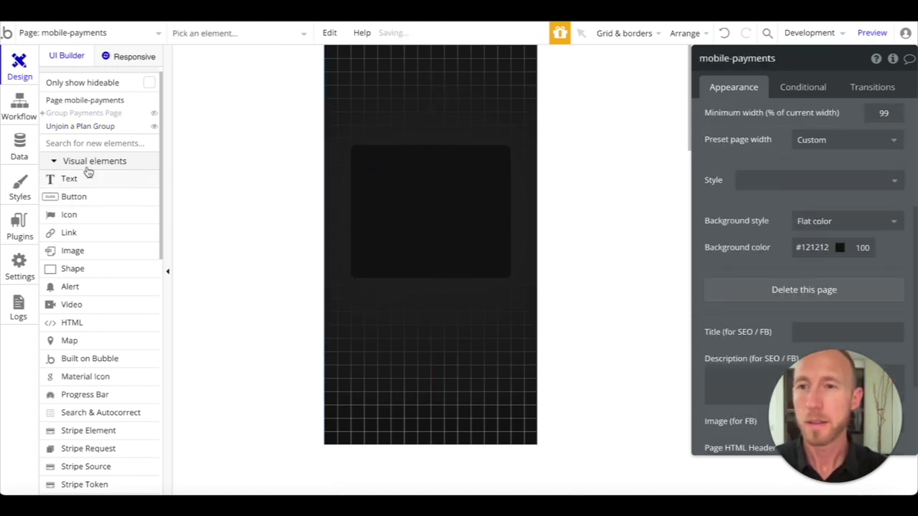
Try to copy the Card Information heading from Group Payments Page into the emptied Unjoin a Plan Group
left_click(154, 115)
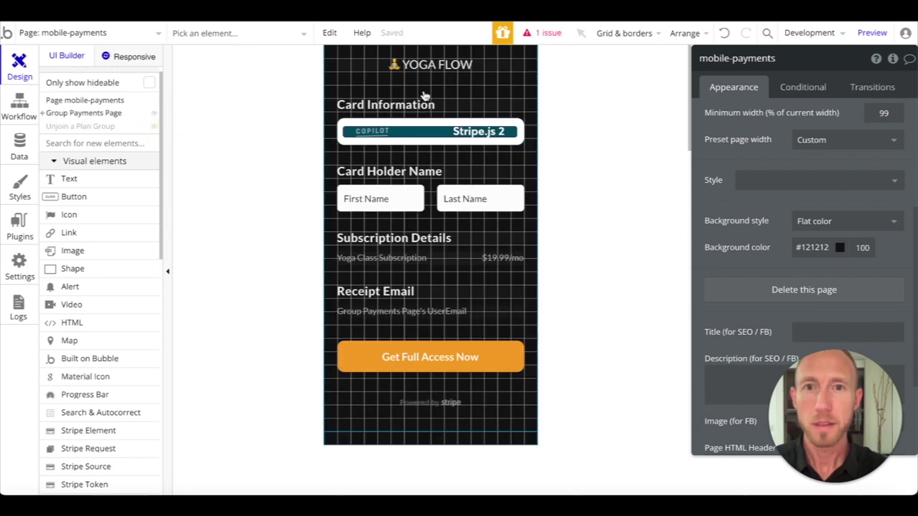
left_click(416, 100)
left_click(154, 114)
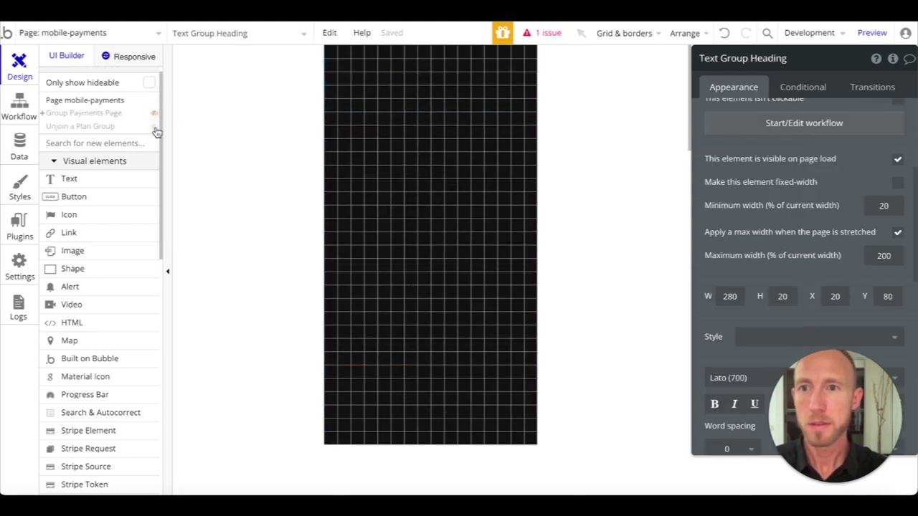
left_click(153, 126)
left_click(410, 233)
key("ctrl+v")
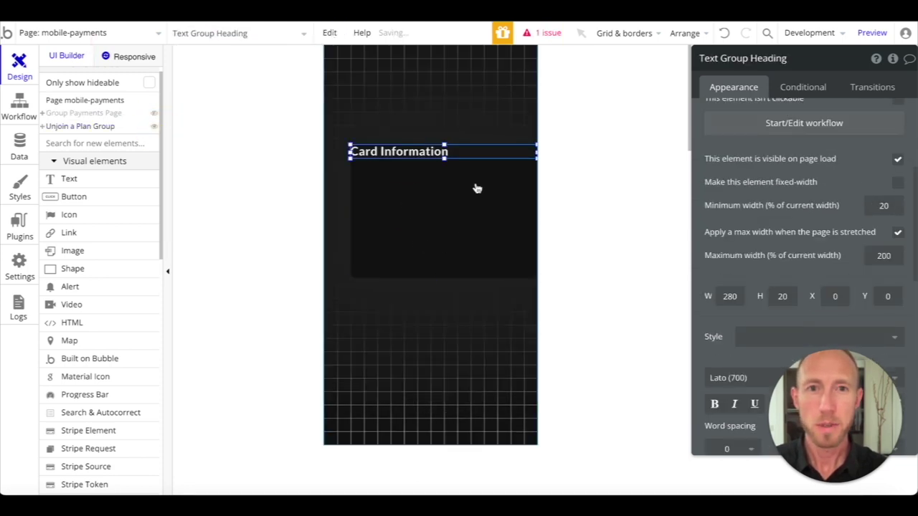
key("Delete")
left_click(153, 115)
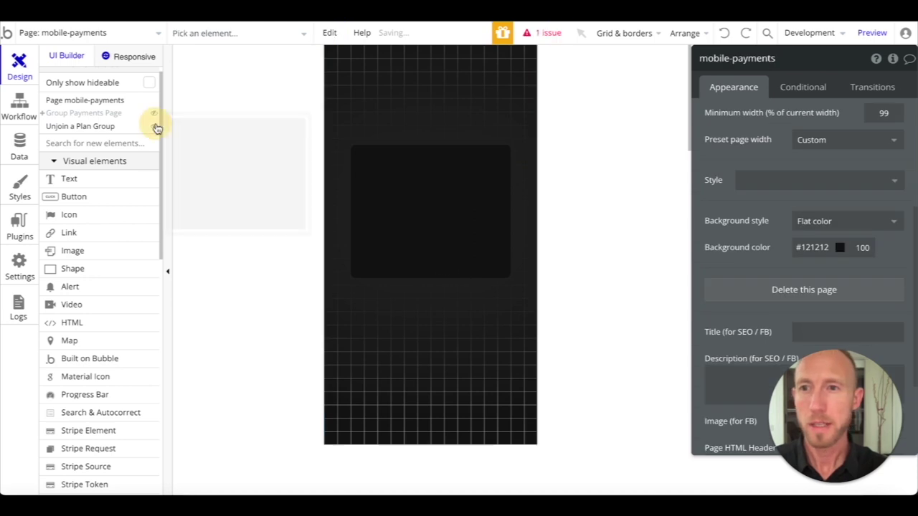
Paste the Card Information heading, narrow it to about 160 px, and place it near the upper edge of Unjoin a Plan Group
left_click(154, 126)
left_click(436, 227)
key("ctrl+v")
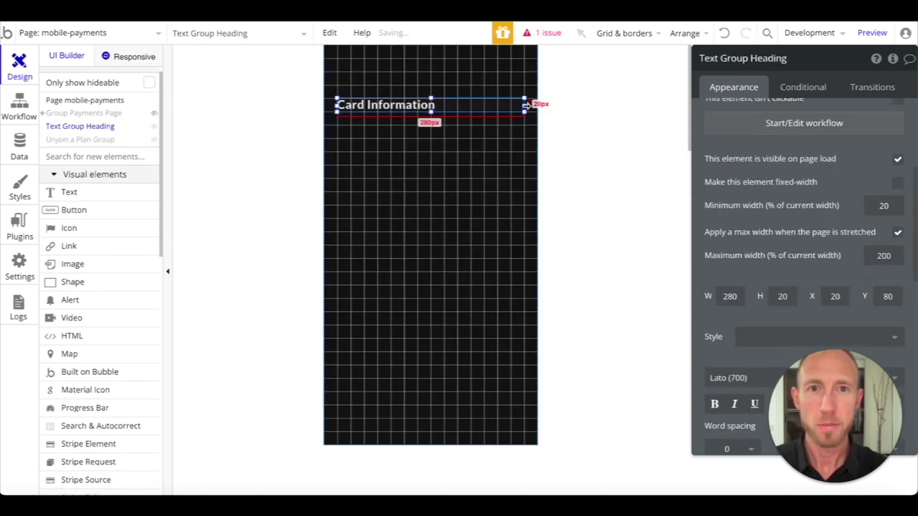
left_click_drag(525, 106, 444, 105)
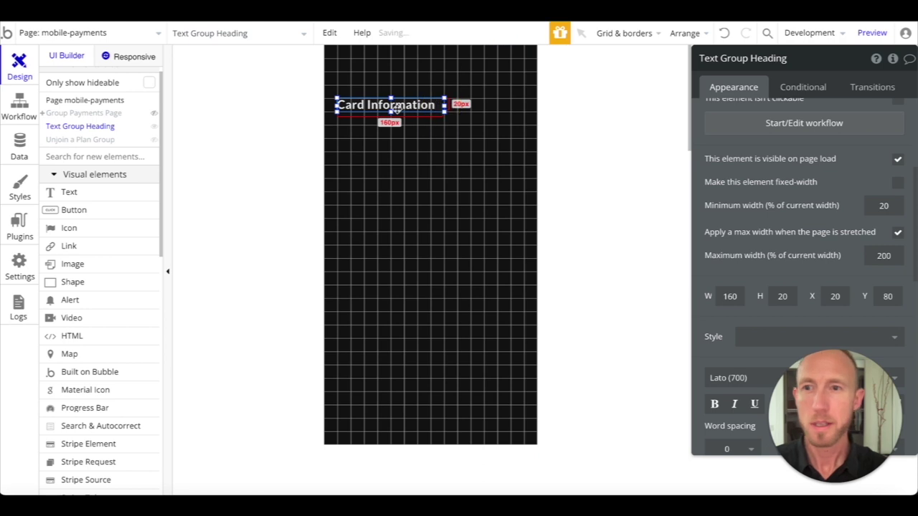
left_click_drag(340, 106, 406, 172)
left_click(153, 141)
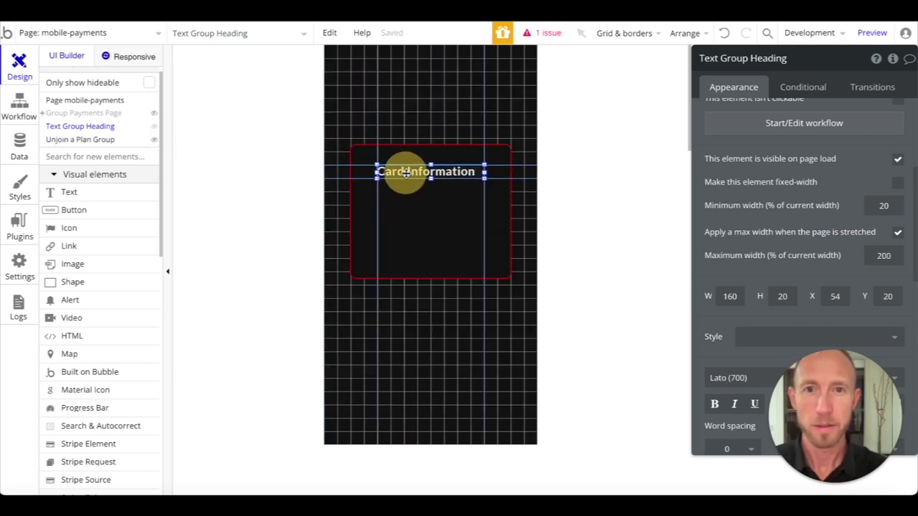
Change the pasted heading's text to "Processing Payment"
scroll(830, 160, "up", 5)
triple_click(781, 137)
type("Pr")
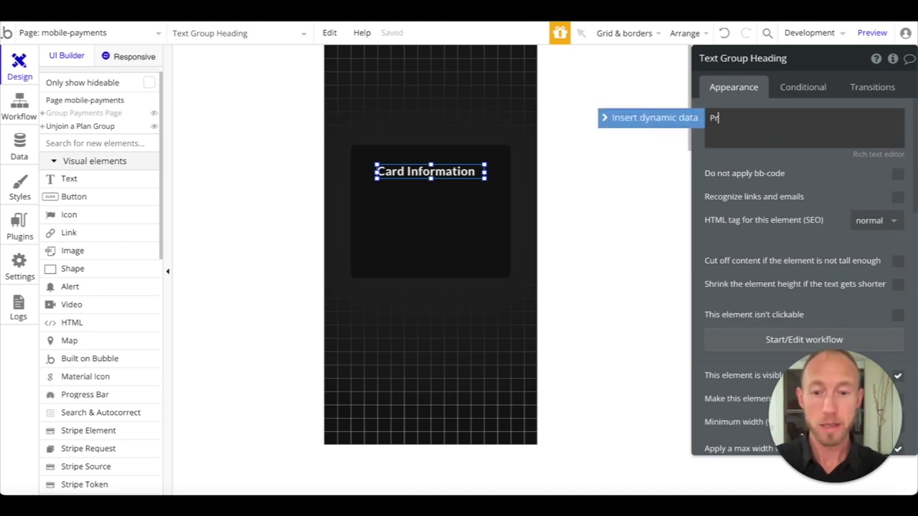
type("ocessing Payment")
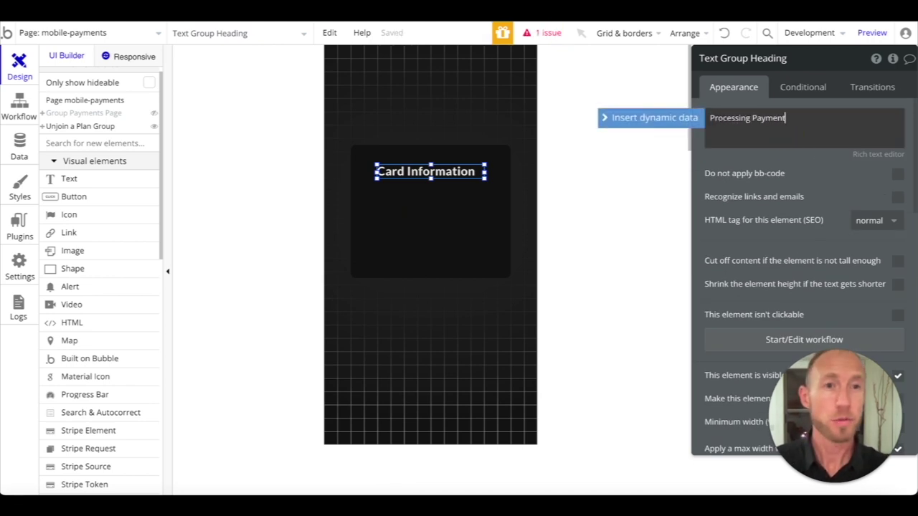
Widen the Processing Payment heading to about 188 px and center it horizontally in the card
right_click(450, 179)
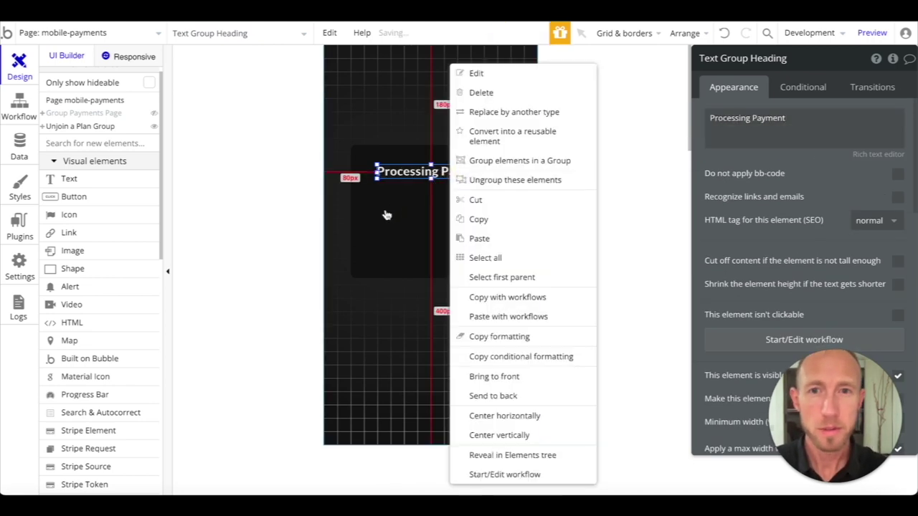
left_click(383, 210)
left_click(398, 172)
left_click_drag(374, 172, 357, 172)
right_click(405, 177)
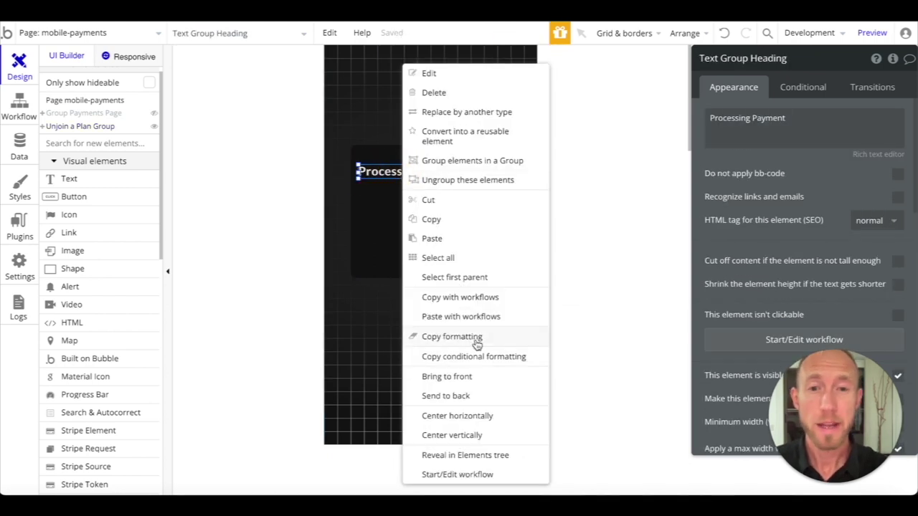
left_click(472, 417)
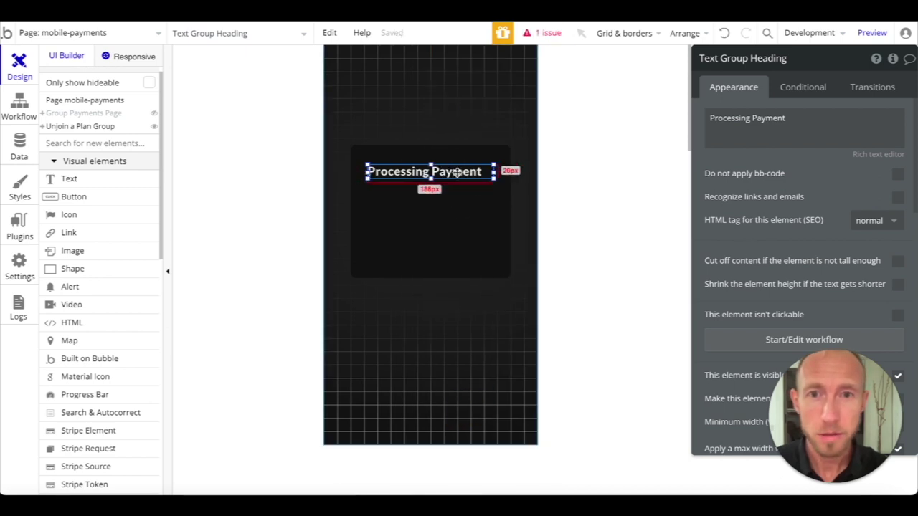
Add an icon about 48 by 46 px below the Processing Payment heading, using the fa-circle-o-notch symbol
left_click(70, 216)
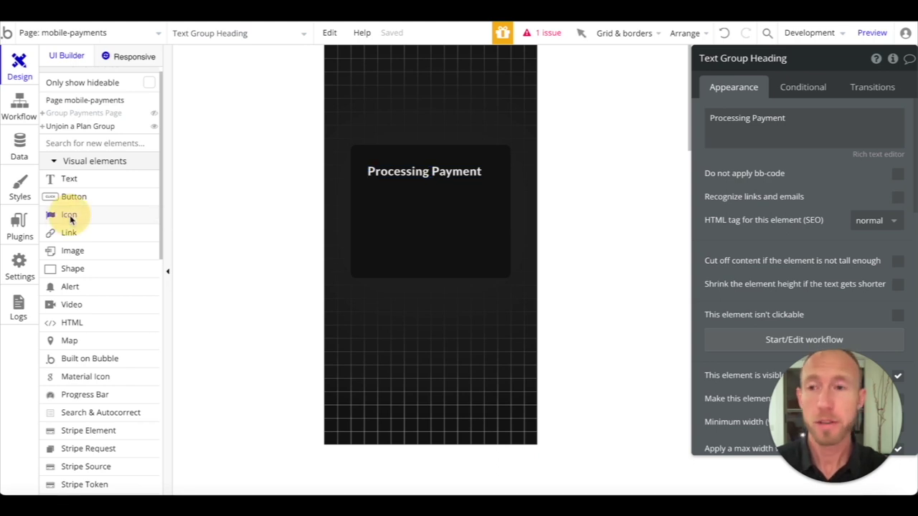
left_click_drag(437, 230, 405, 198)
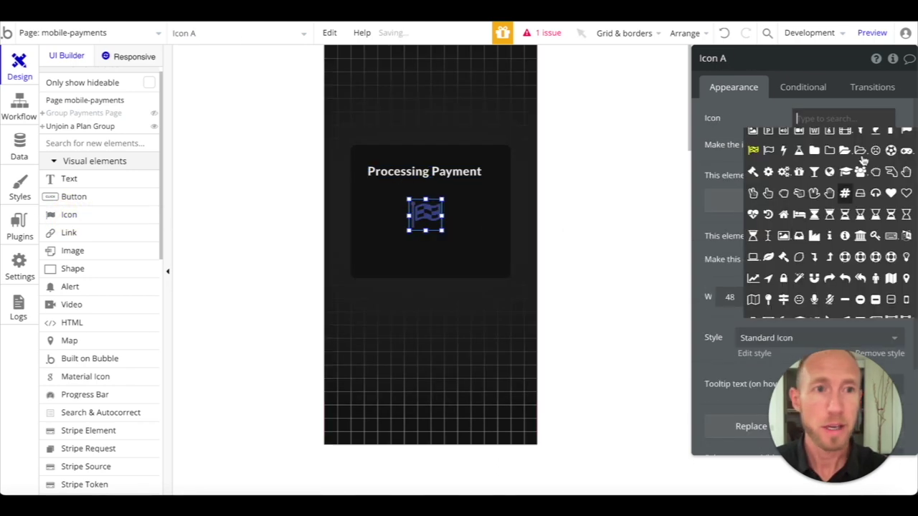
scroll(815, 228, "down", 5)
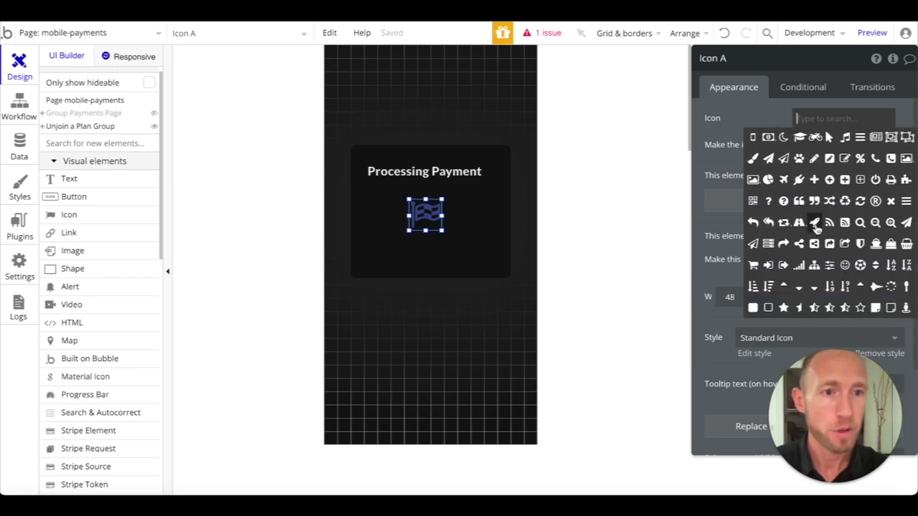
scroll(800, 251, "down", 6)
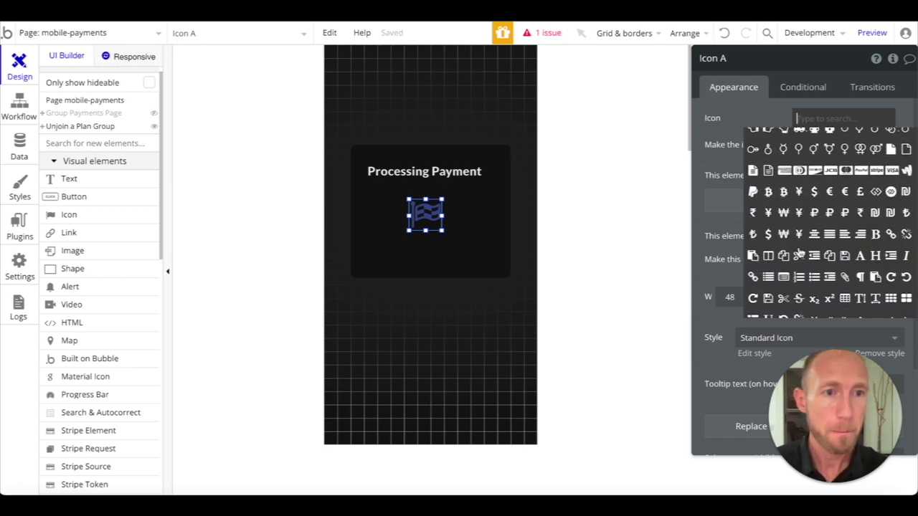
scroll(800, 255, "down", 6)
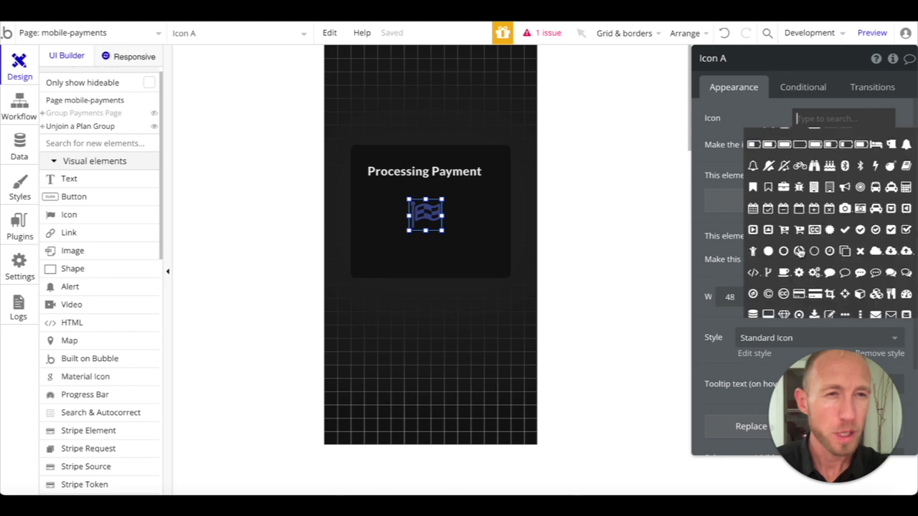
scroll(800, 251, "down", 5)
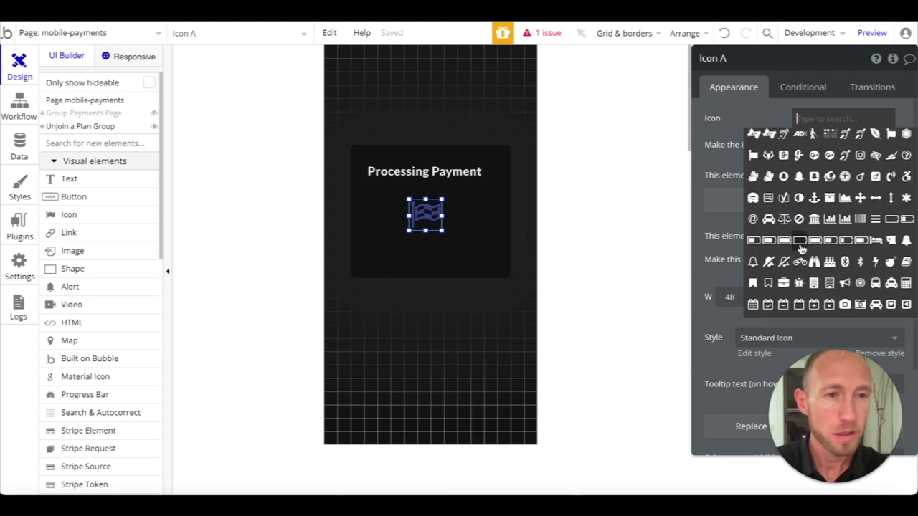
left_click(799, 208)
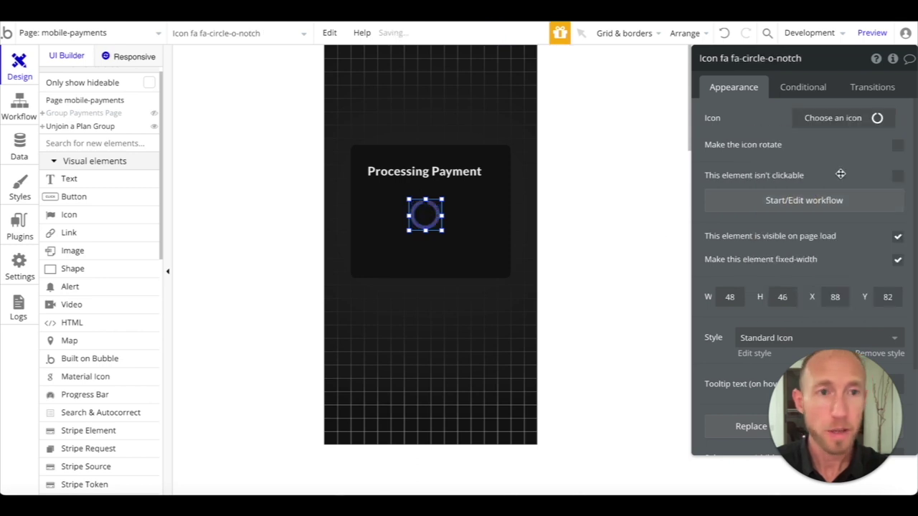
Make the circle icon rotate, remove its Standard Icon style, and set its color to #373737
left_click(898, 145)
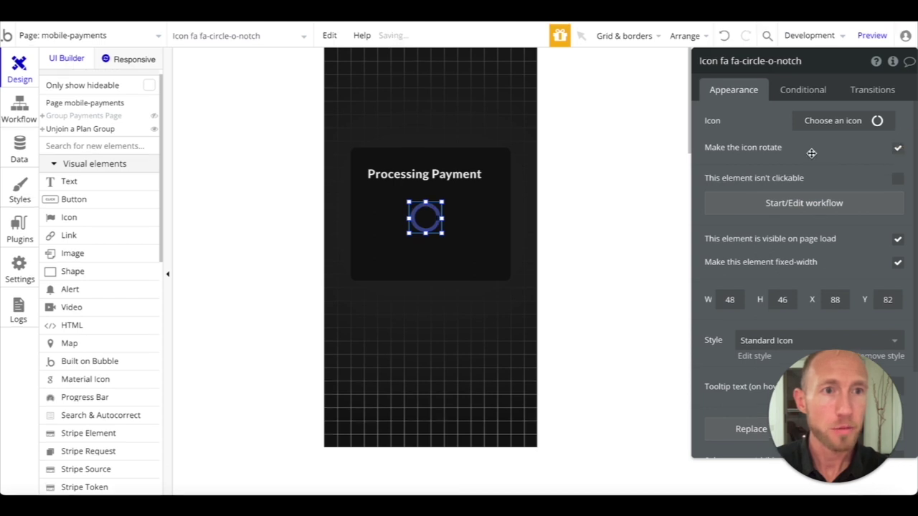
scroll(831, 145, "down", 2)
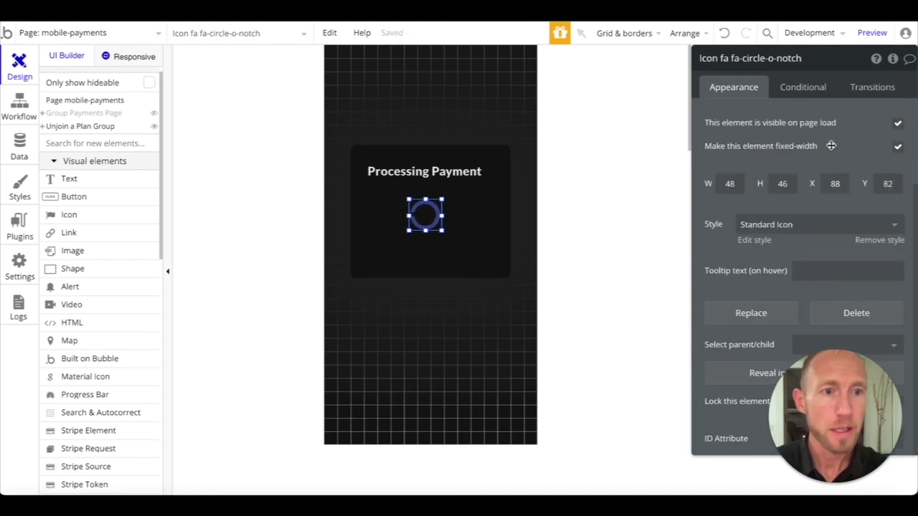
left_click(879, 241)
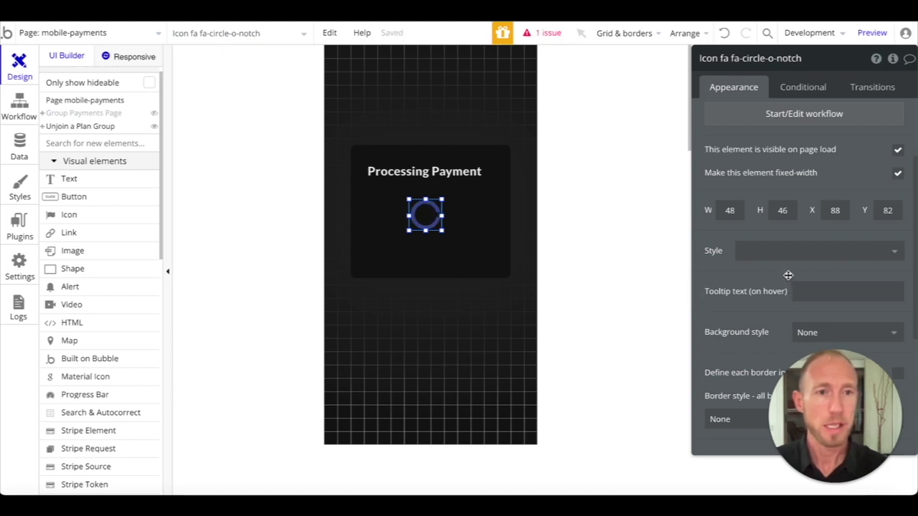
scroll(789, 275, "up", 3)
left_click(820, 144)
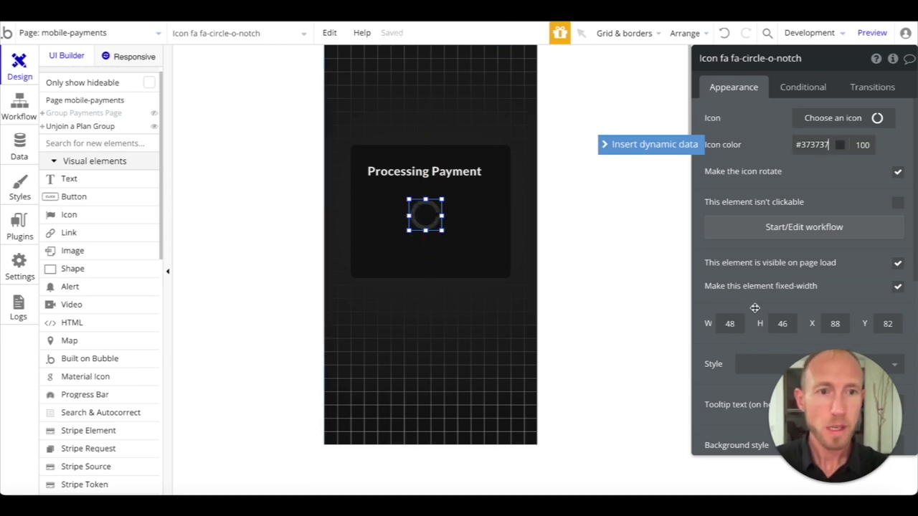
Set the circle icon's width to 50 and its height to 32
left_click(732, 323)
type("50")
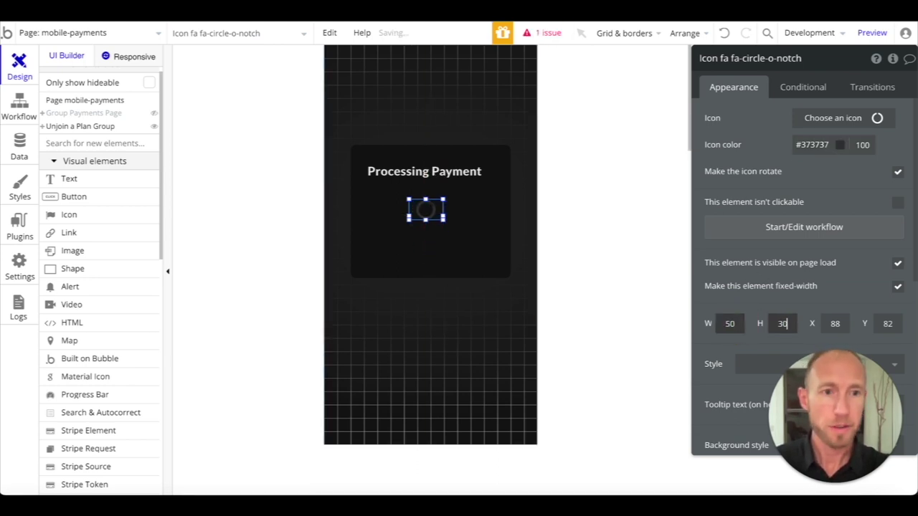
left_click(479, 231)
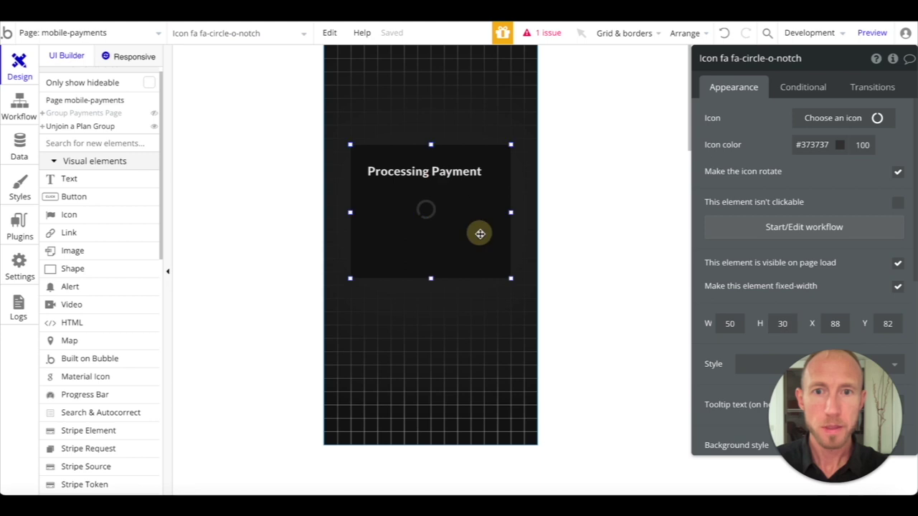
left_click(426, 209)
left_click(782, 324)
type("32")
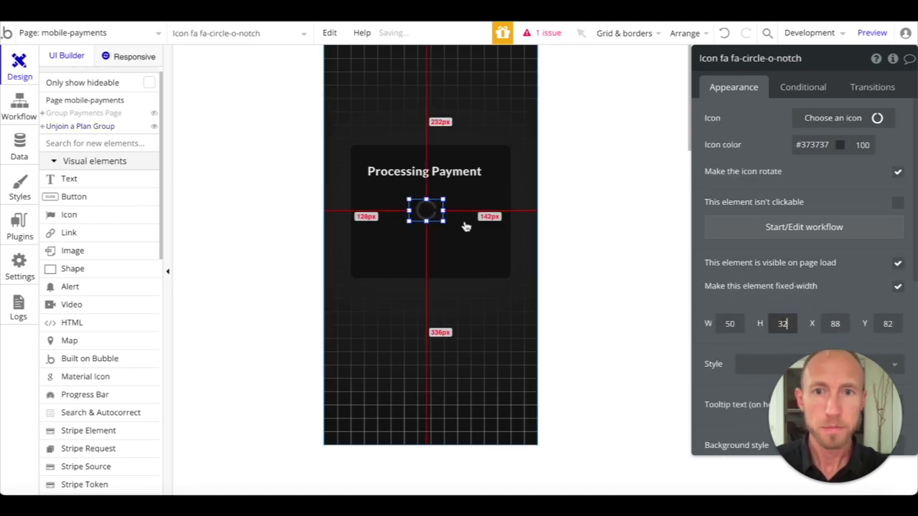
Center the rotating circle icon horizontally within the card
left_click(452, 222)
left_click(415, 215)
right_click(414, 215)
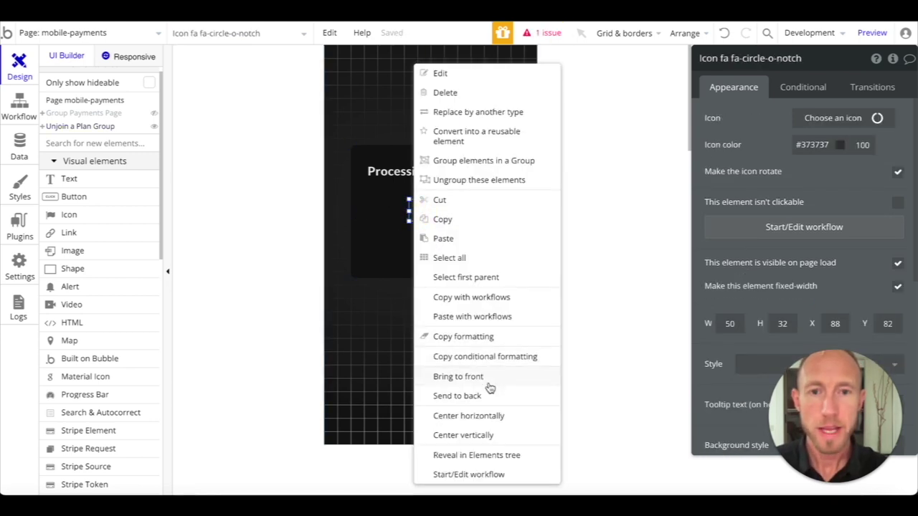
left_click(492, 415)
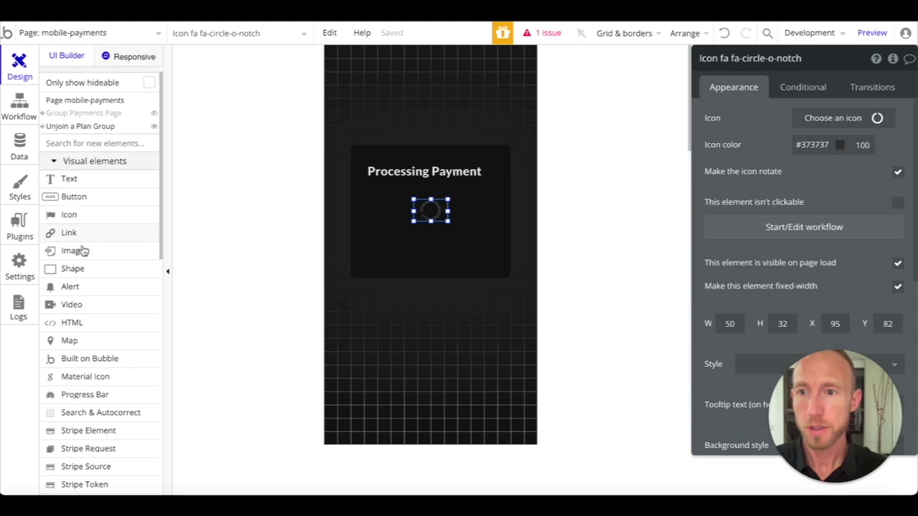
Copy the Powered by Stripe image from Group Payments Page and return to displaying Unjoin a Plan Group
left_click(154, 126)
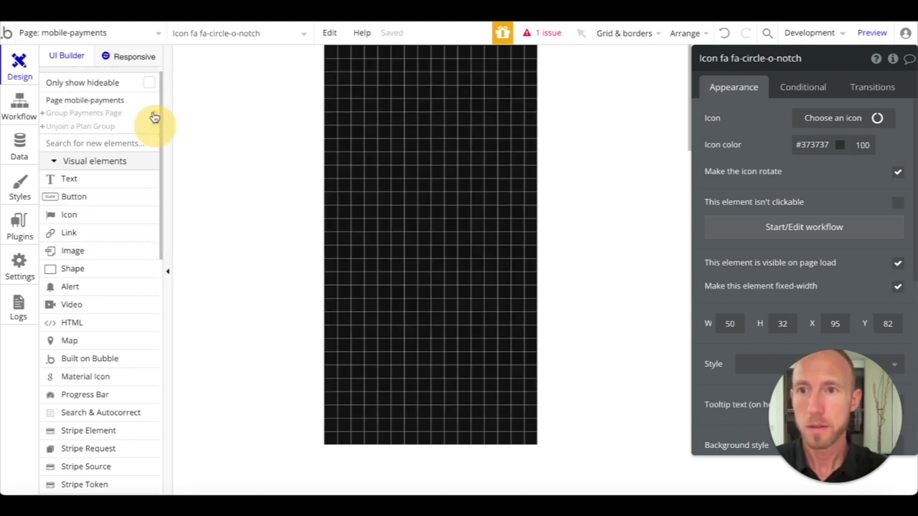
left_click(154, 113)
left_click(431, 406)
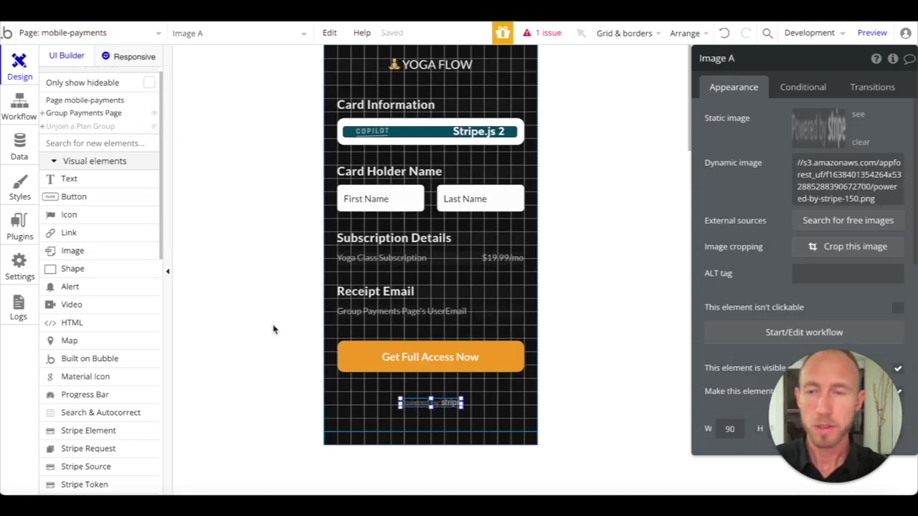
left_click(154, 113)
left_click(154, 126)
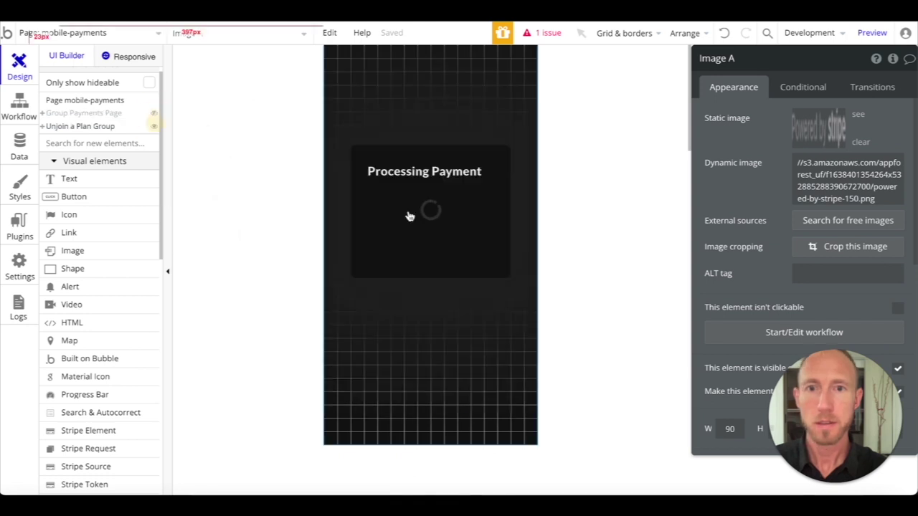
Paste the Powered by Stripe image near the card's lower edge and center it horizontally
left_click(437, 217)
left_click(445, 240)
left_click(402, 149)
left_click_drag(402, 148, 446, 254)
right_click(446, 254)
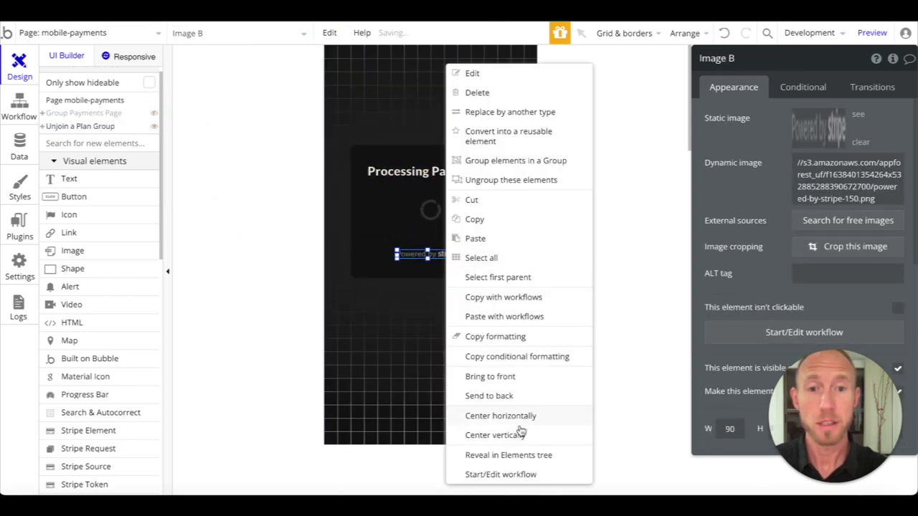
left_click(511, 414)
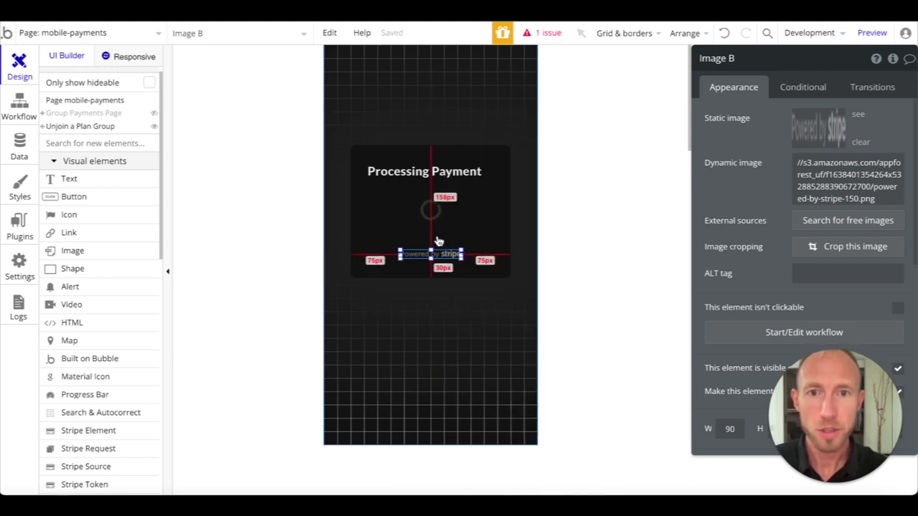
Move the Processing Payment heading up about 5 px and center the circle icon horizontally and vertically in the card
left_click(431, 171)
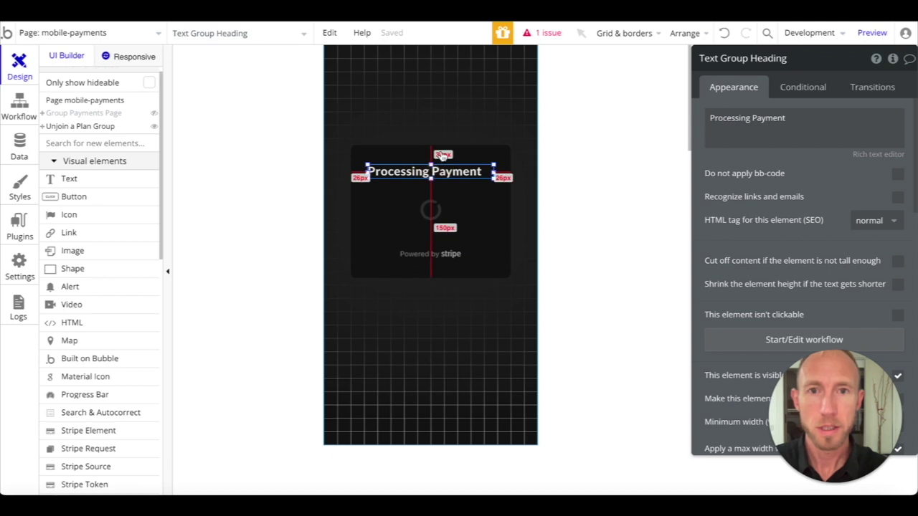
left_click_drag(434, 162, 439, 150)
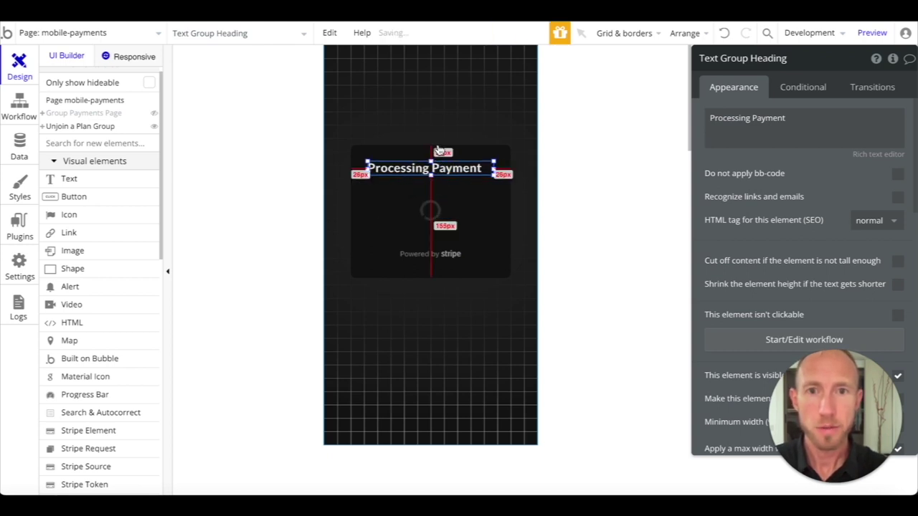
left_click(434, 212)
left_click(434, 211)
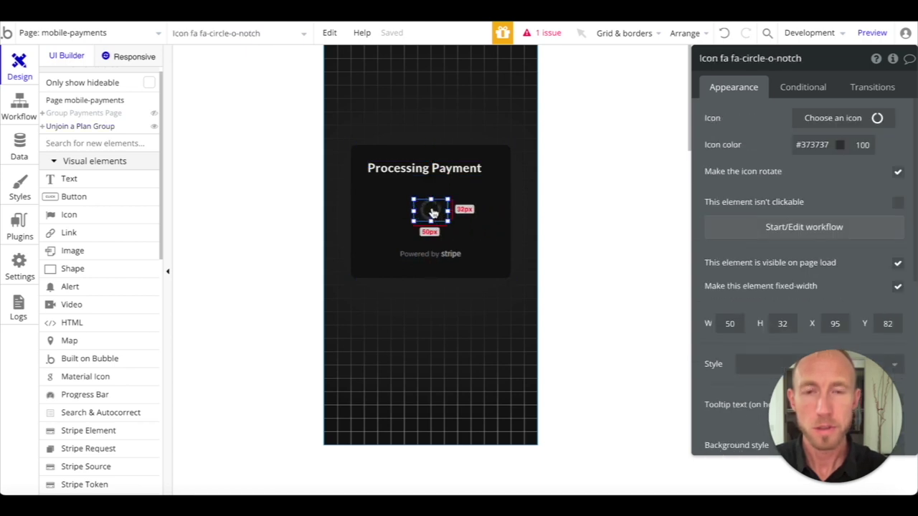
right_click(434, 212)
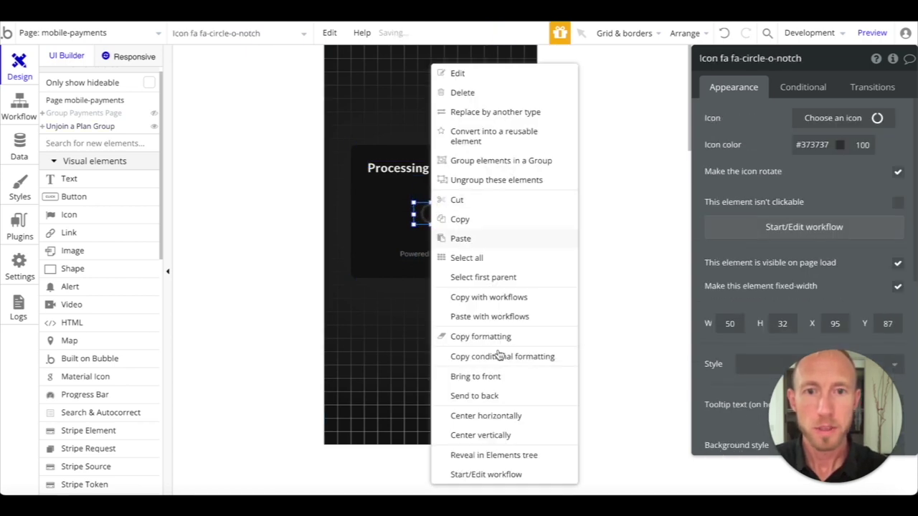
left_click(514, 414)
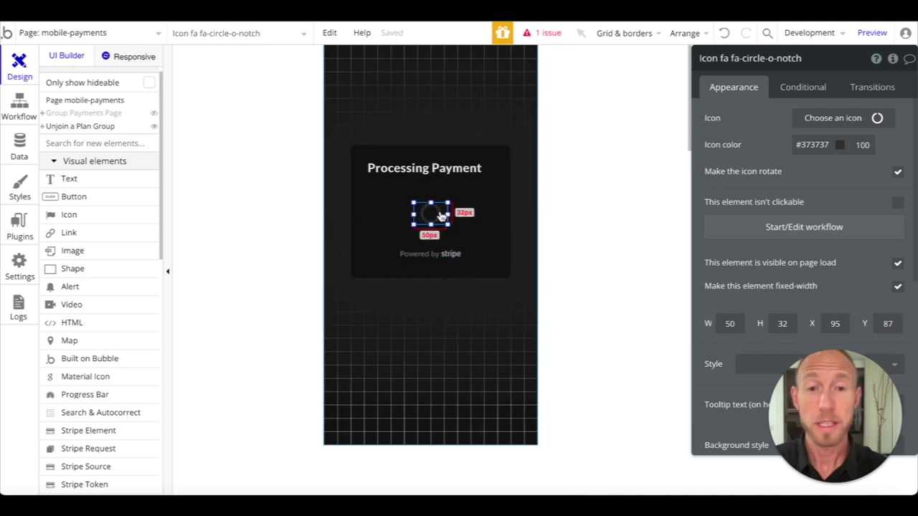
right_click(441, 216)
left_click(502, 435)
left_click(478, 237)
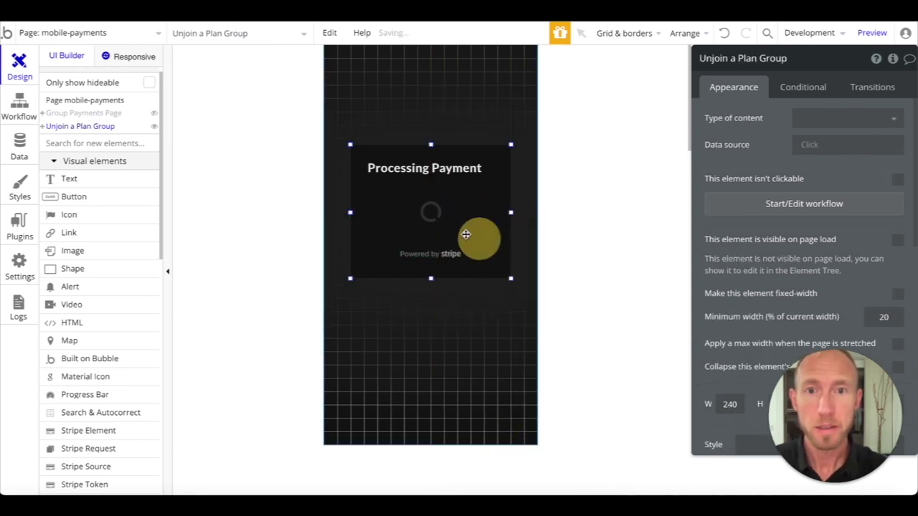
Rename the Unjoin a Plan Group element as Group Payment Processing
left_click(485, 263)
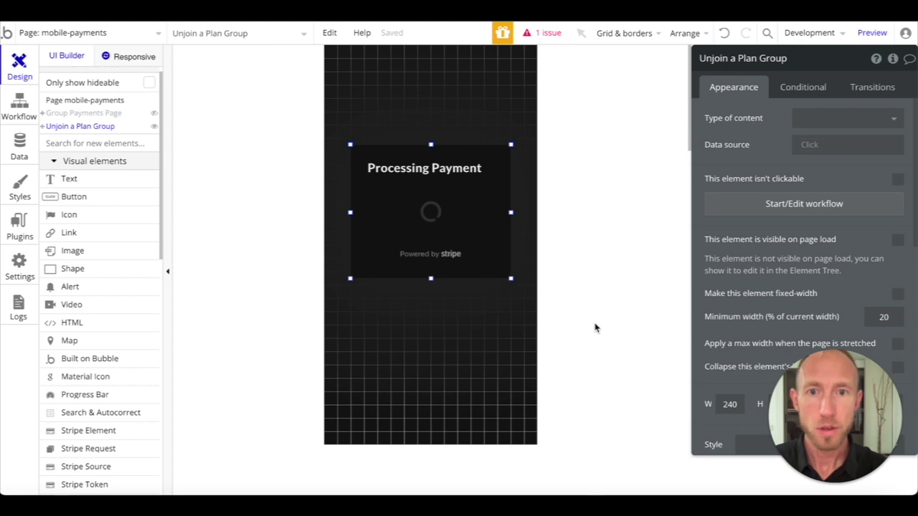
left_click(753, 58)
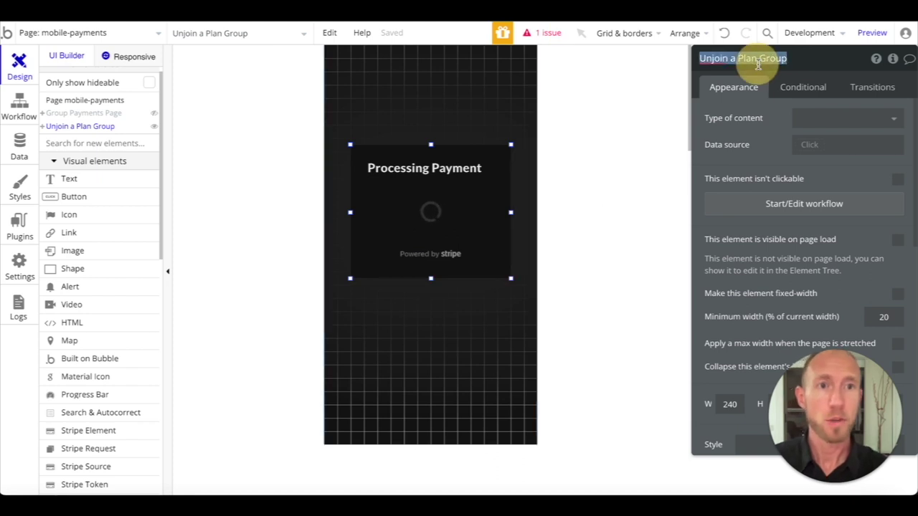
type("Payment Processing")
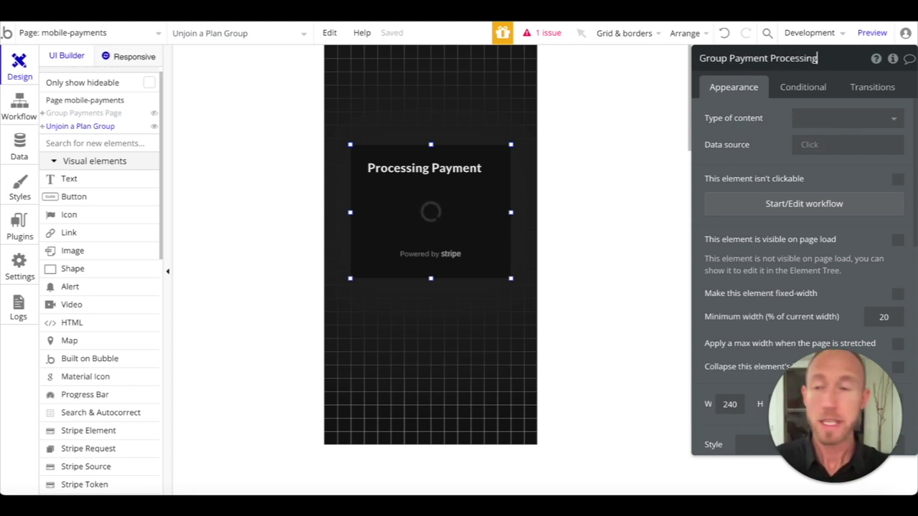
key("ctrl+a")
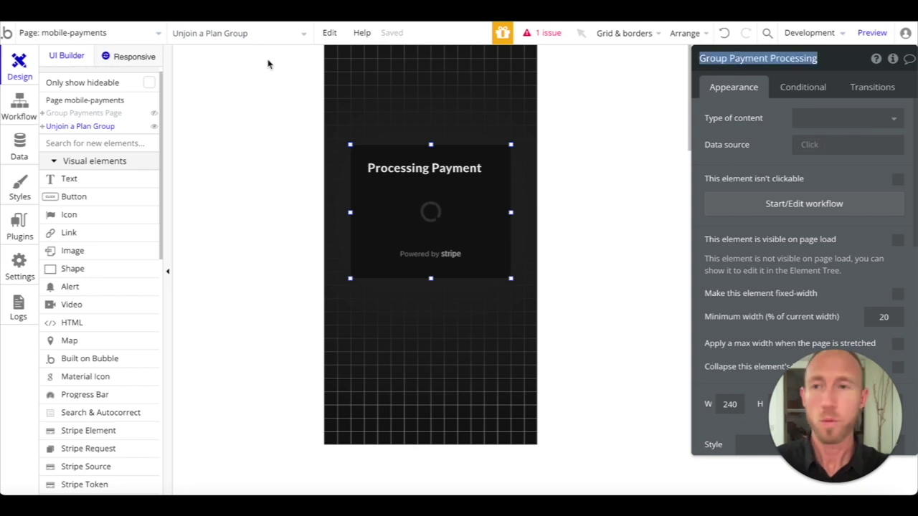
Insert a Show element action before the Create payment method action in the Button Get Full Access Now workflow
left_click(19, 106)
left_click(307, 136)
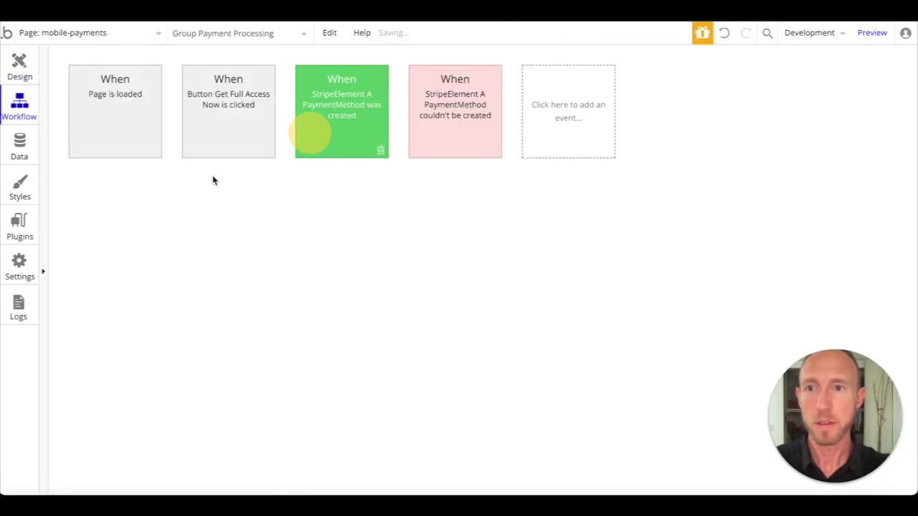
left_click(220, 98)
right_click(122, 205)
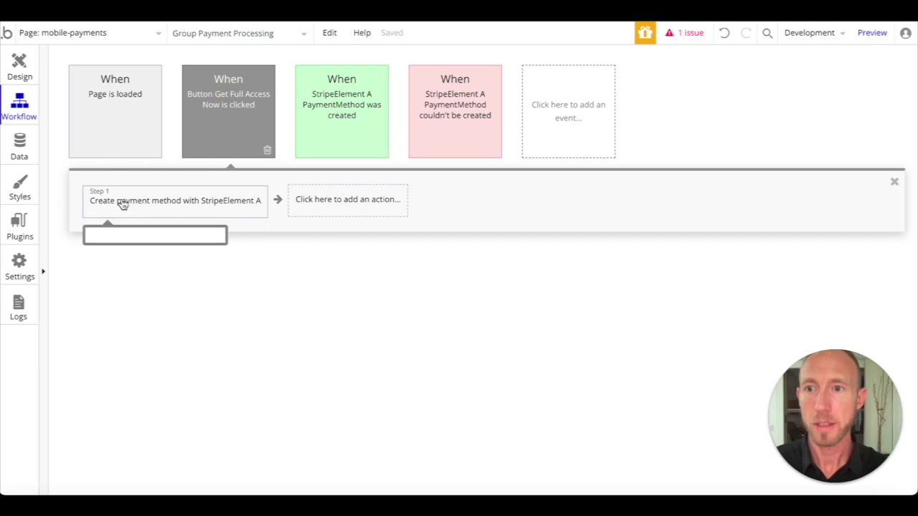
left_click(168, 231)
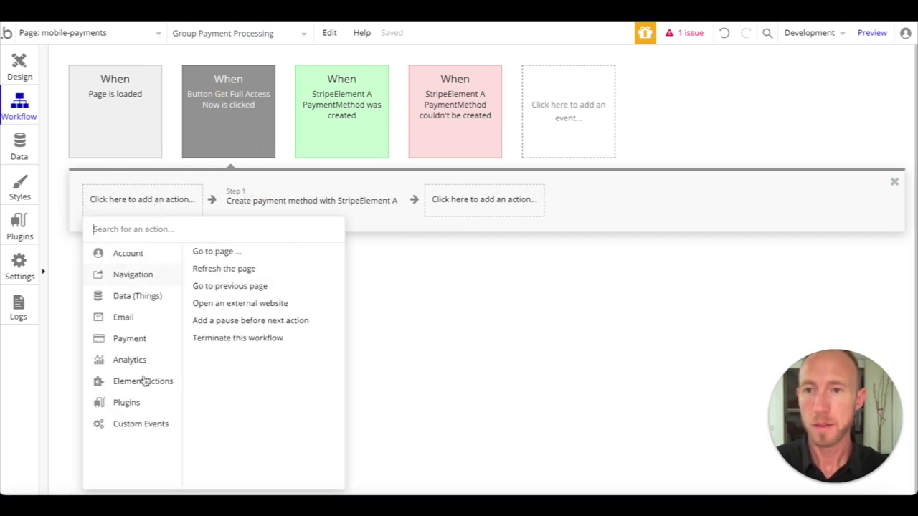
mouse_move(168, 385)
left_click(214, 266)
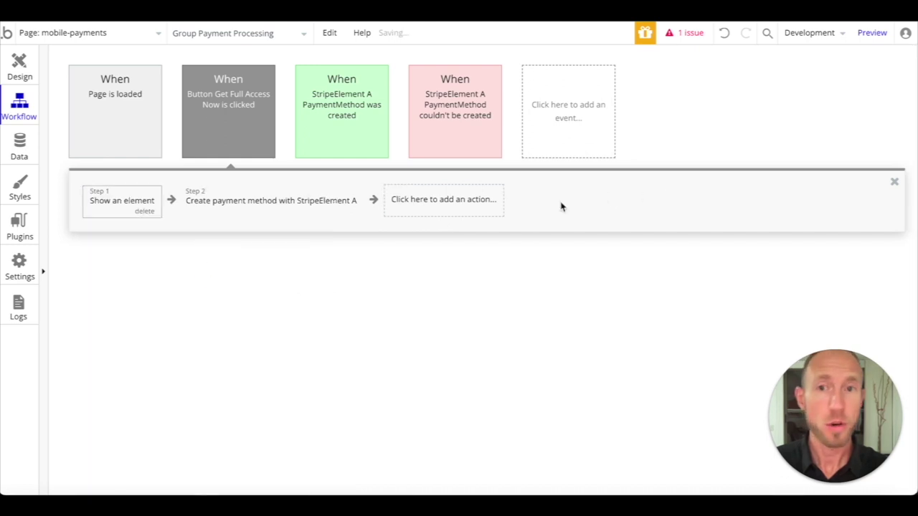
Set Group Payment Processing as the element displayed by the new Show action
left_click(119, 201)
left_click(842, 94)
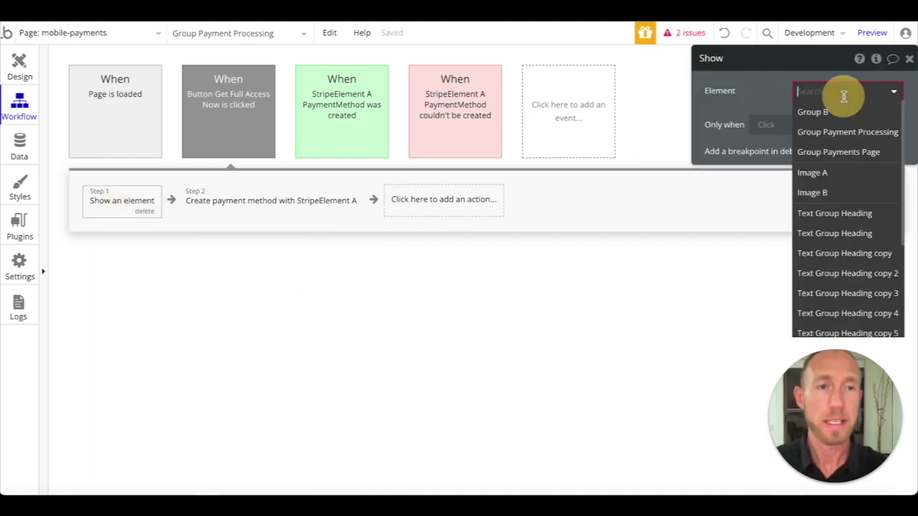
left_click(836, 133)
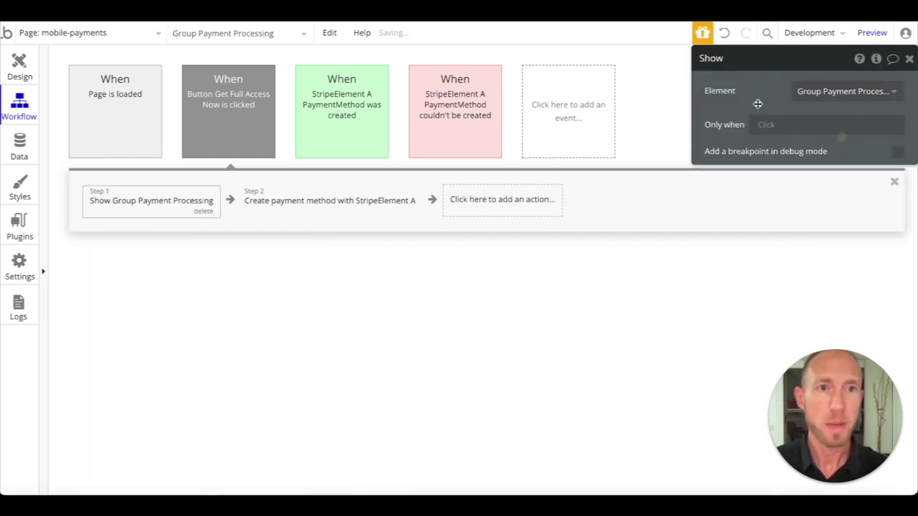
Switch to the mobile preview, load the updated app version and test the popup with Get Full Access Now
left_click(329, 129)
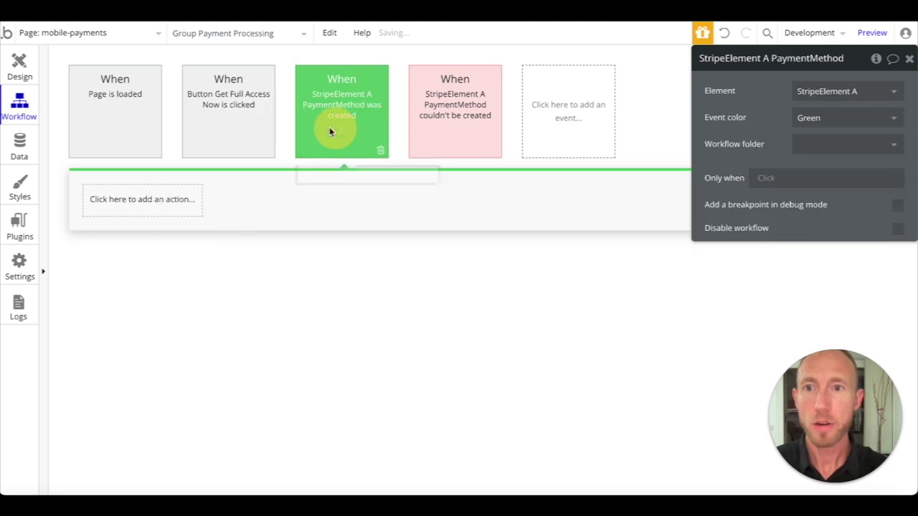
left_click(19, 64)
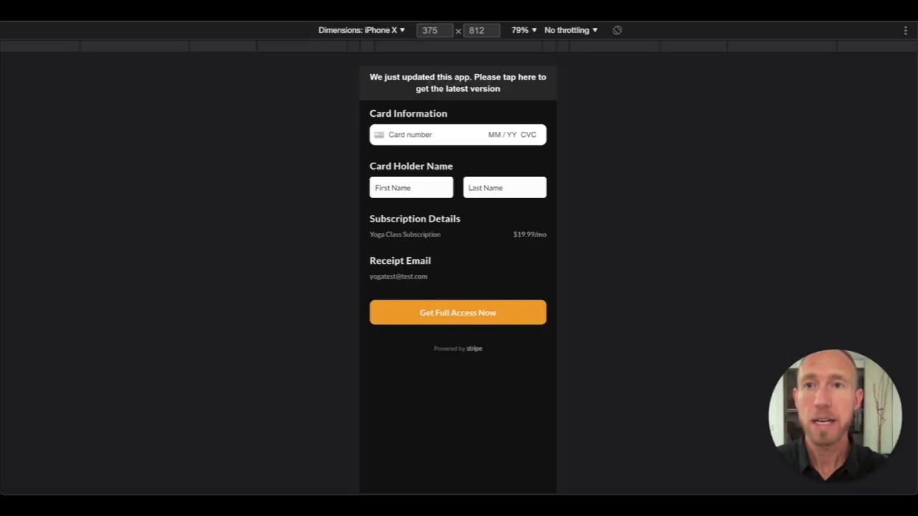
left_click(464, 91)
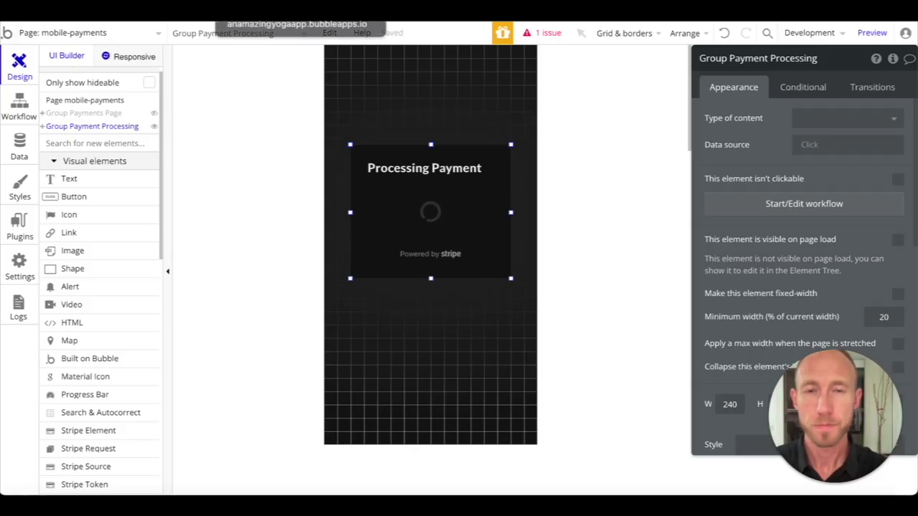
left_click(287, 11)
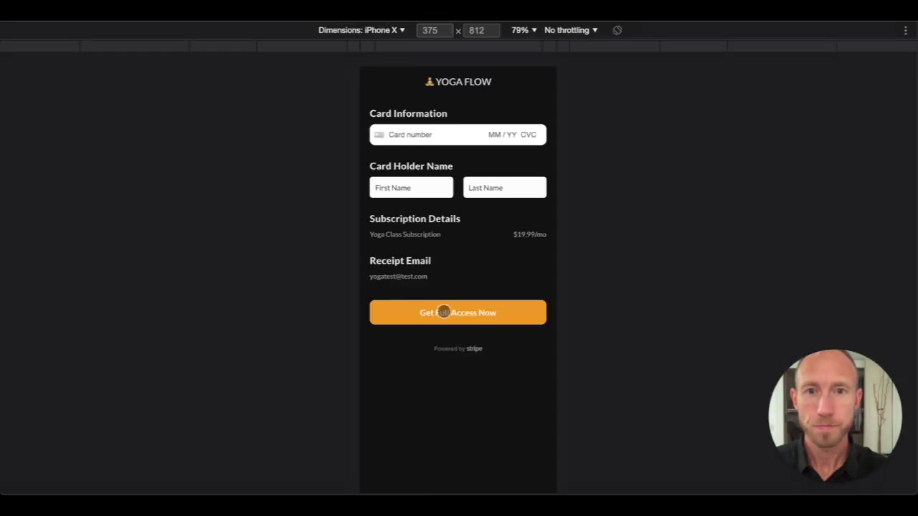
left_click(442, 309)
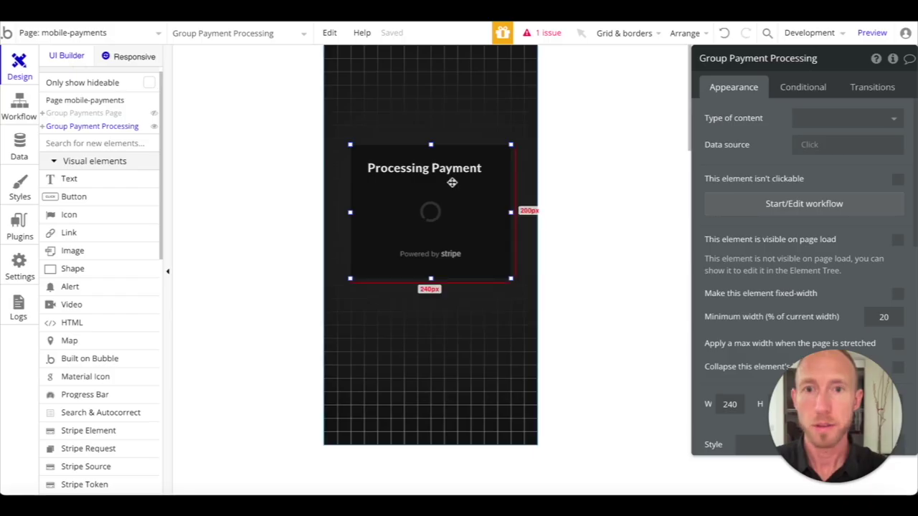
Center-align the text of the Processing Payment heading in the popup card
left_click(457, 172)
scroll(763, 274, "down", 5)
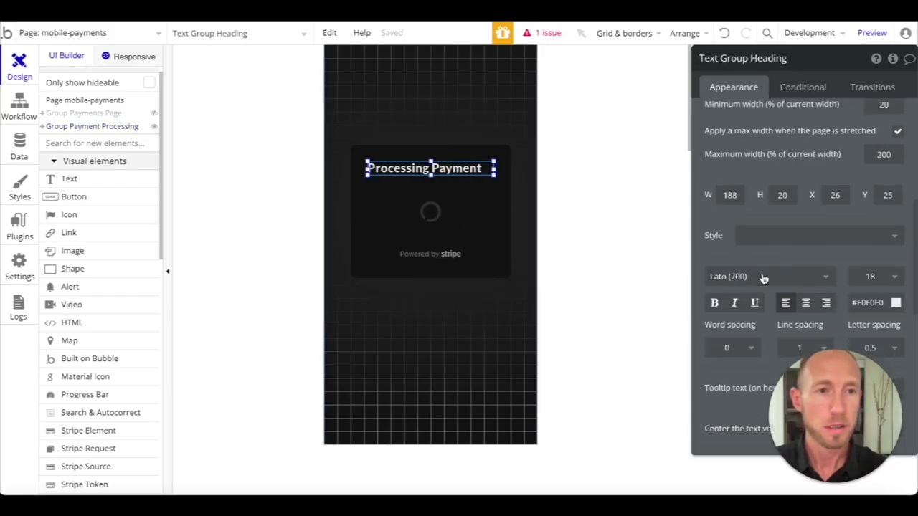
left_click(808, 305)
Make the Processing Payment heading fixed-width and center it horizontally in the card
scroll(896, 199, "up", 5)
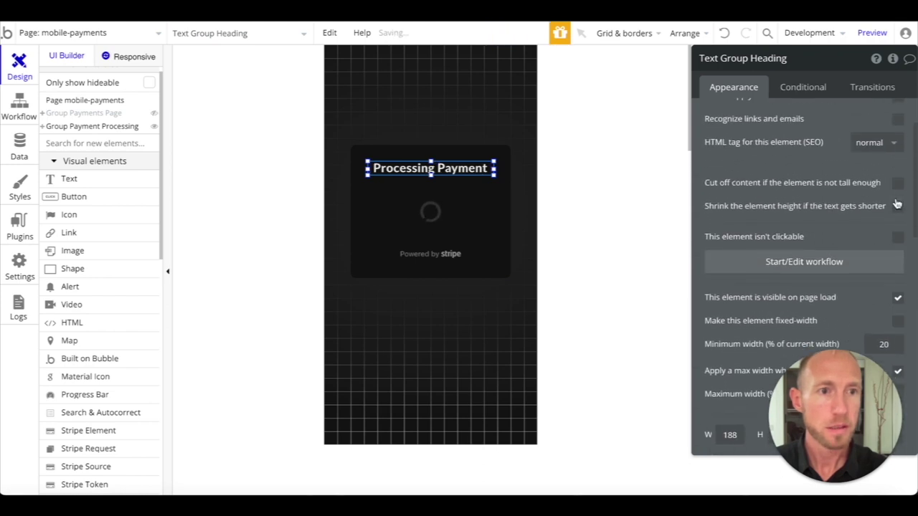
scroll(896, 199, "down", 3)
left_click(897, 222)
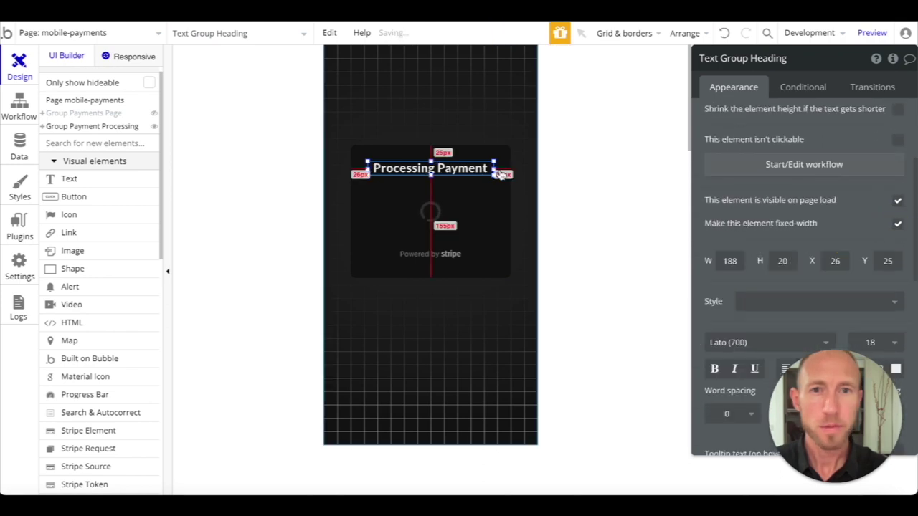
right_click(463, 166)
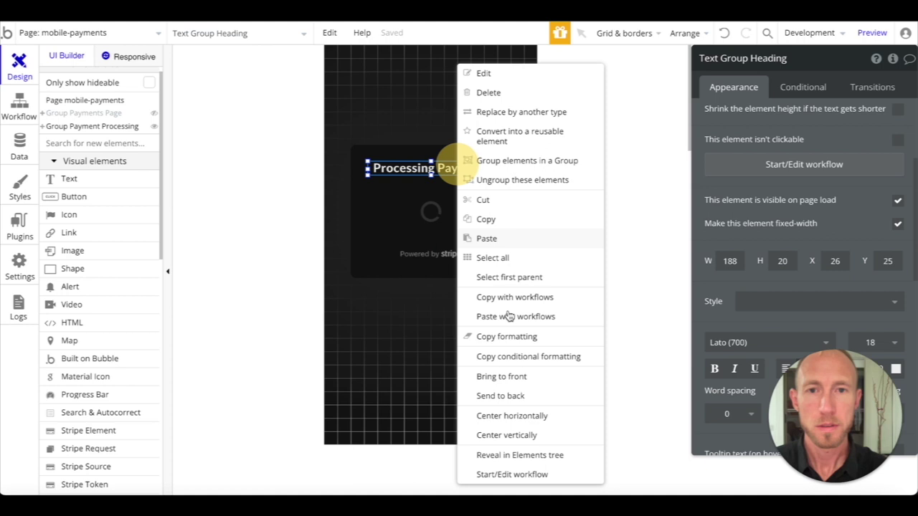
left_click(532, 416)
Apply a maximum width of 140% of the current width to Group Payment Processing when the page is stretched
left_click(498, 213)
scroll(884, 221, "up", 3)
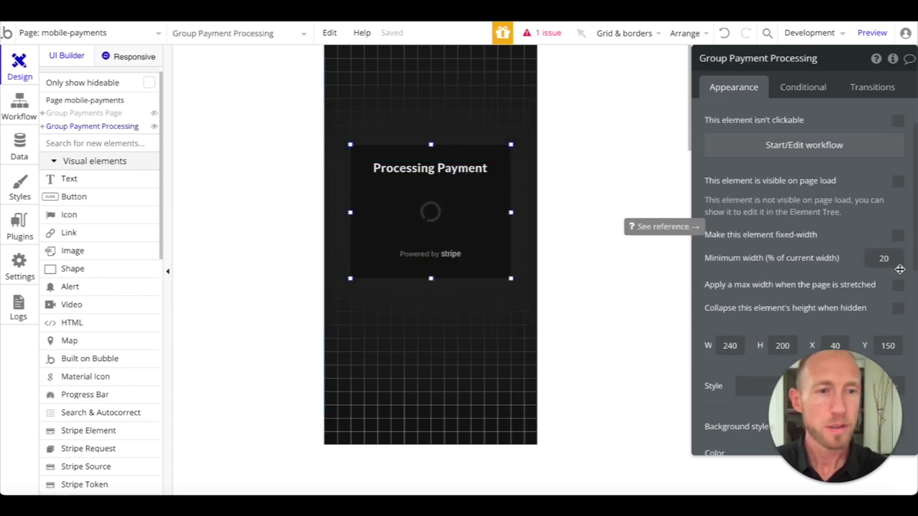
left_click(898, 287)
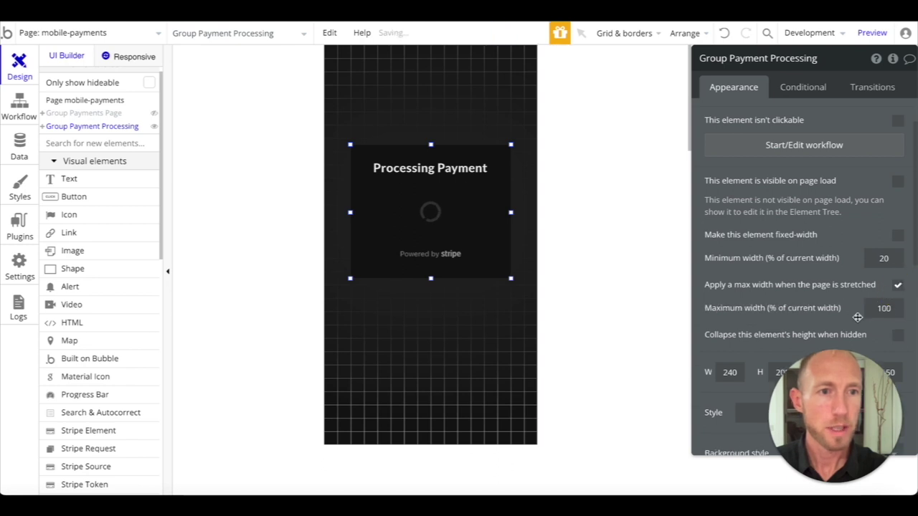
scroll(887, 263, "down", 1)
left_click(886, 273)
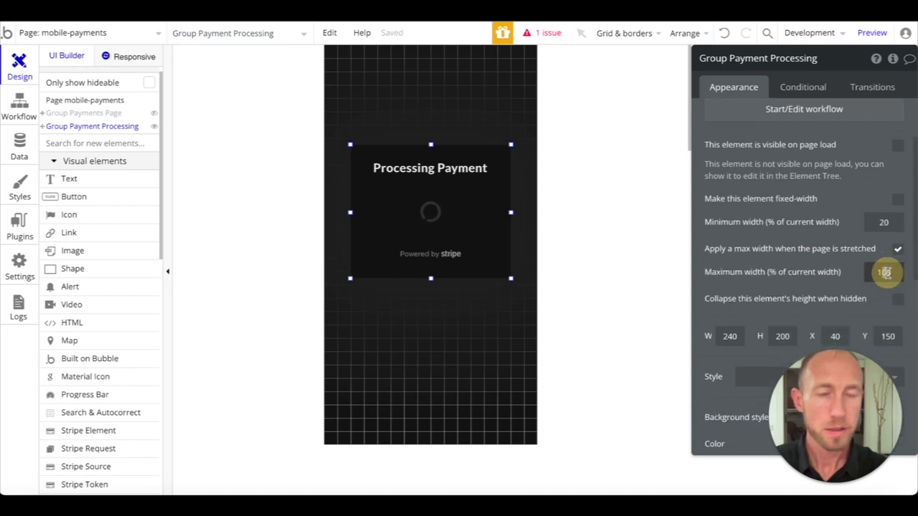
left_click(476, 212)
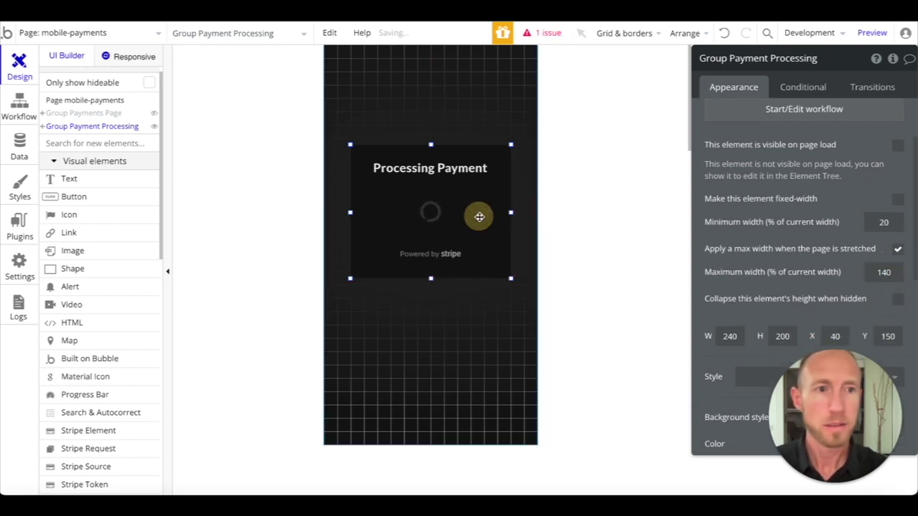
Check the fixed-width settings of the circle icon and Stripe image, and load the updated app version in the preview
left_click(429, 213)
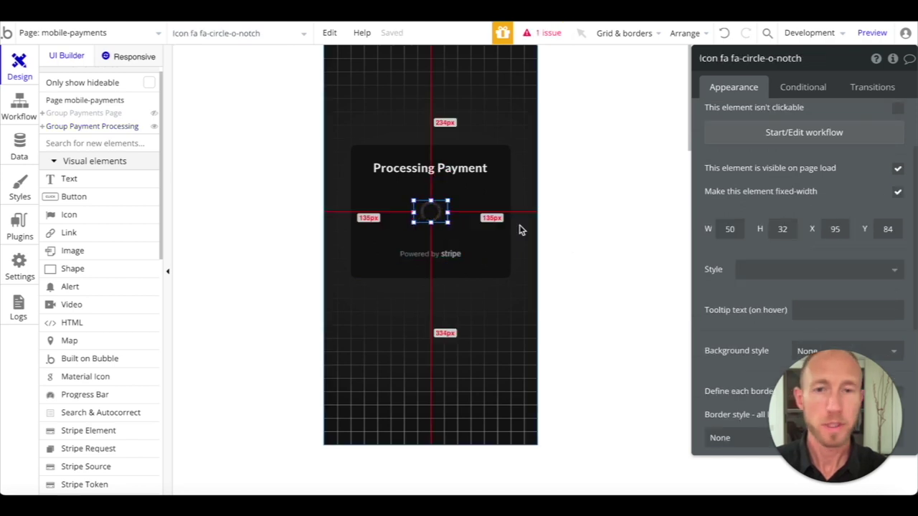
left_click(452, 253)
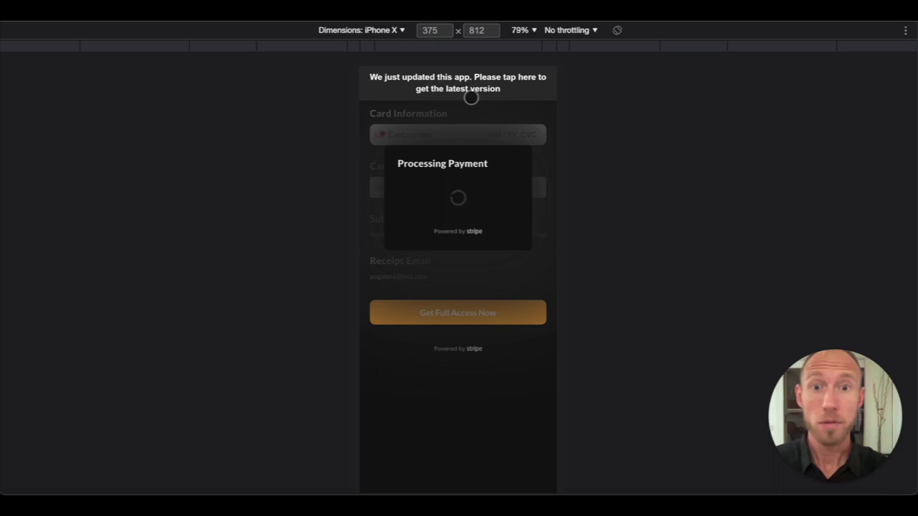
left_click(485, 86)
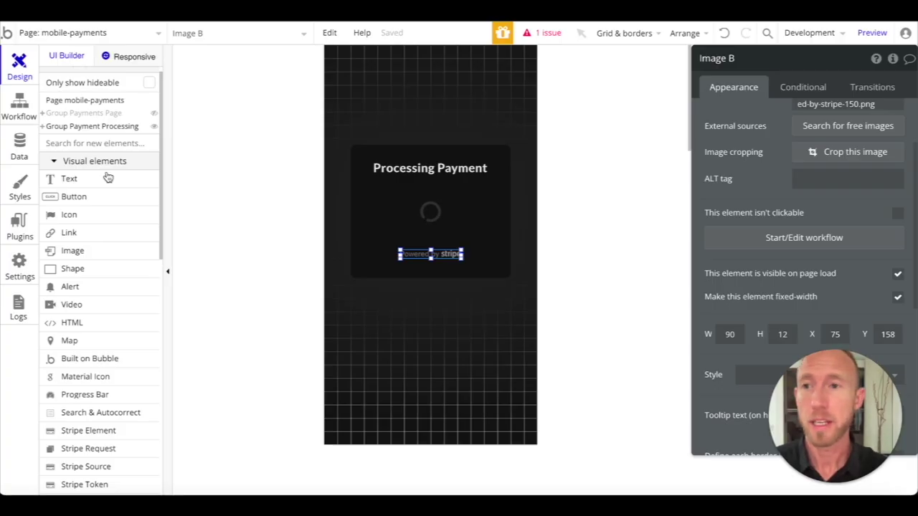
Add a Stripe.js - Customer - Create action to the StripeElement A PaymentMethod was created workflow
left_click(19, 106)
left_click(205, 129)
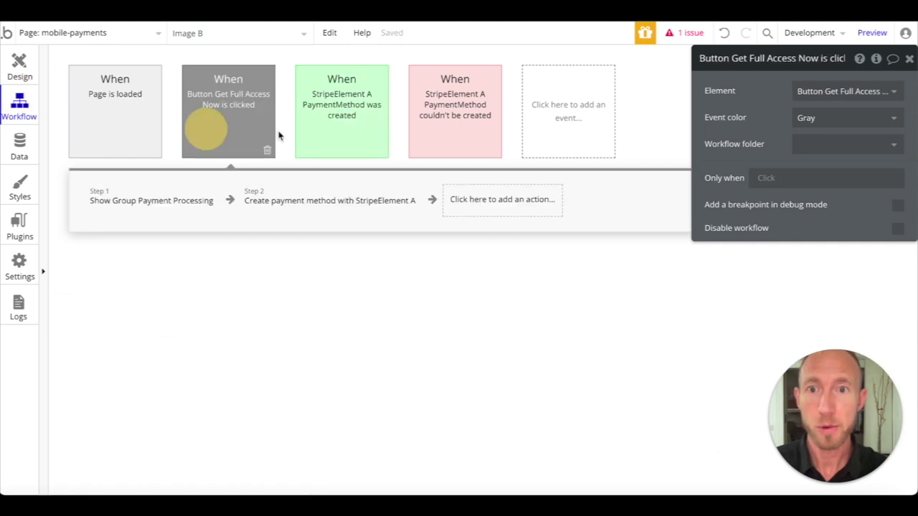
left_click(337, 127)
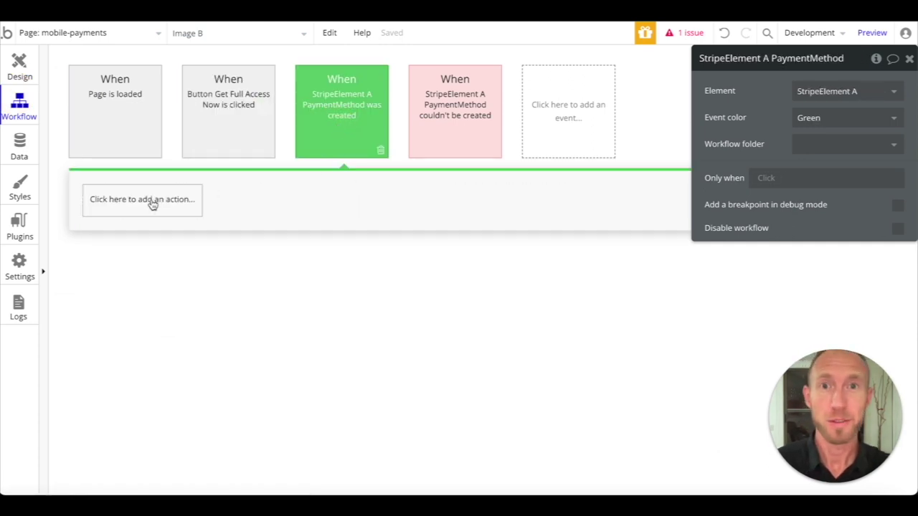
left_click(226, 114)
left_click(336, 119)
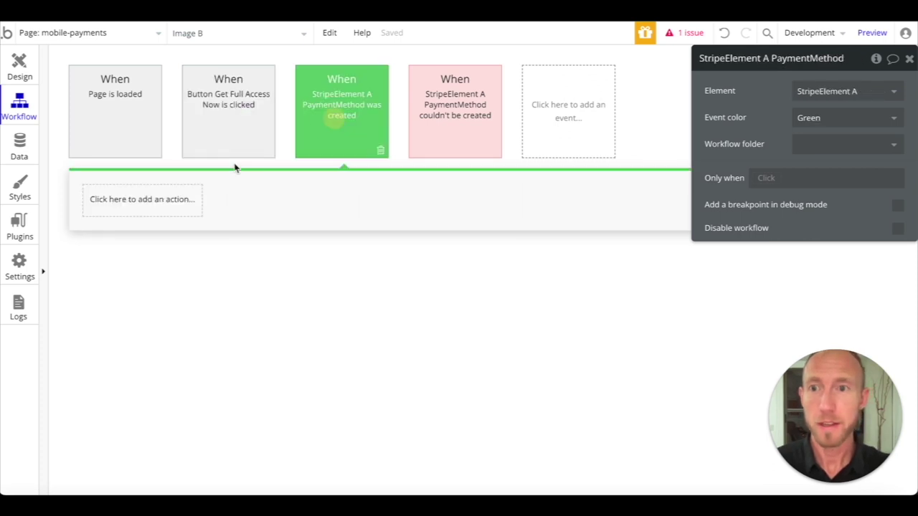
left_click(155, 213)
mouse_move(155, 389)
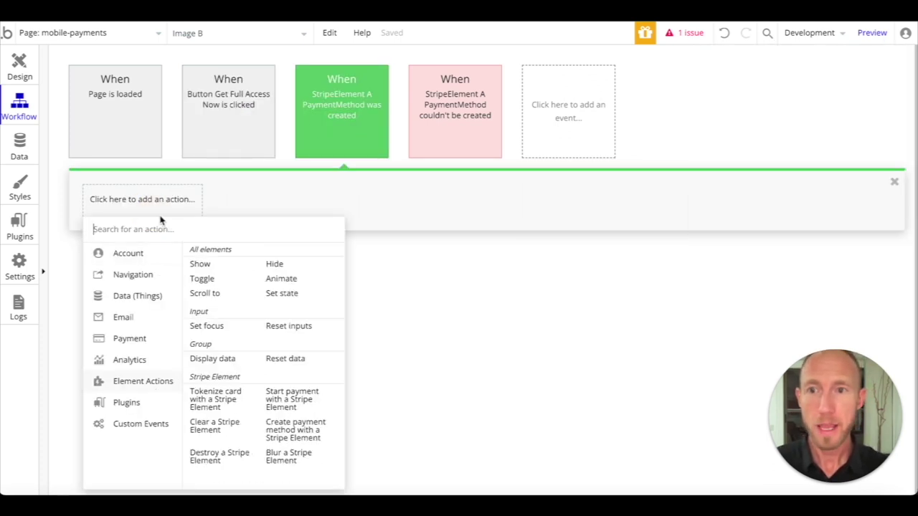
type("create")
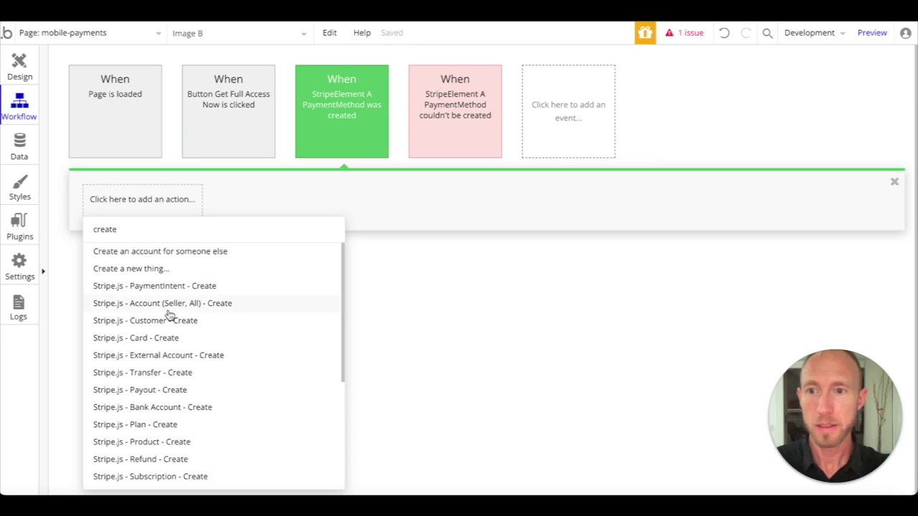
left_click(175, 329)
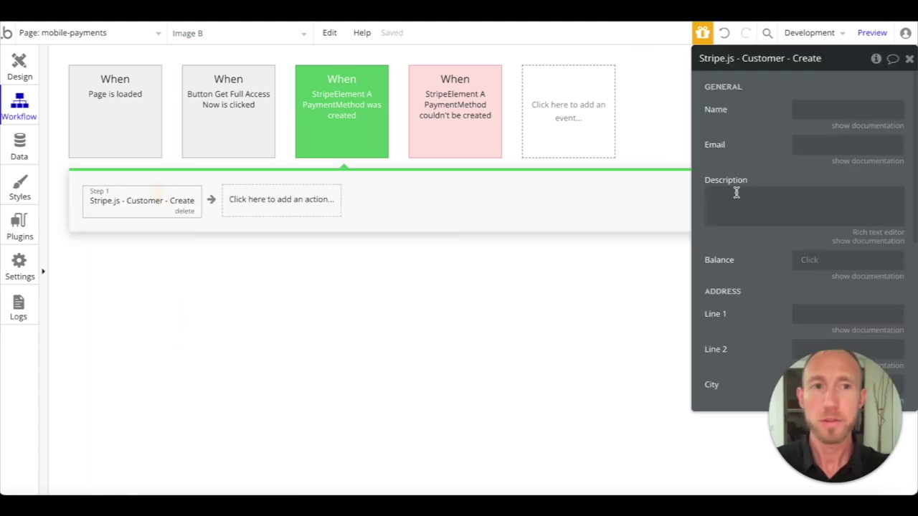
Set the customer's Name to Input First Name's value followed by Input Last Name's value in the Customer - Create action
left_click(830, 111)
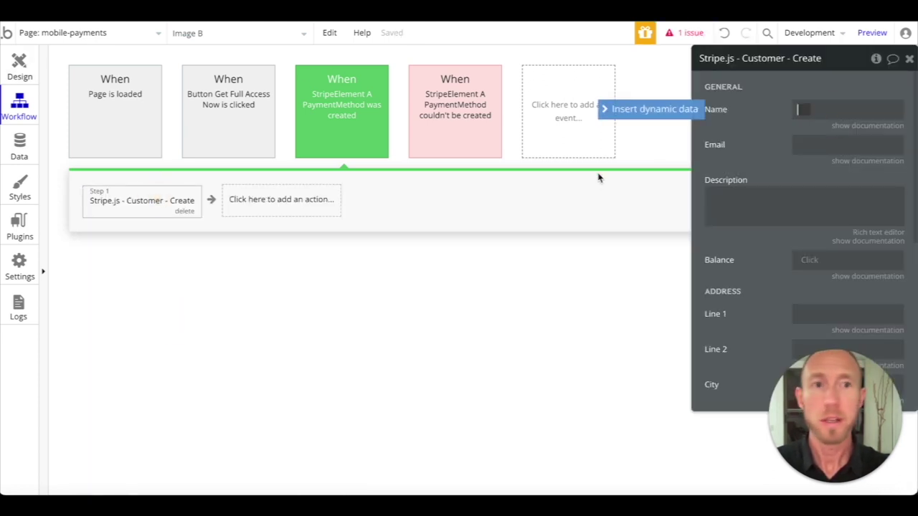
left_click(641, 110)
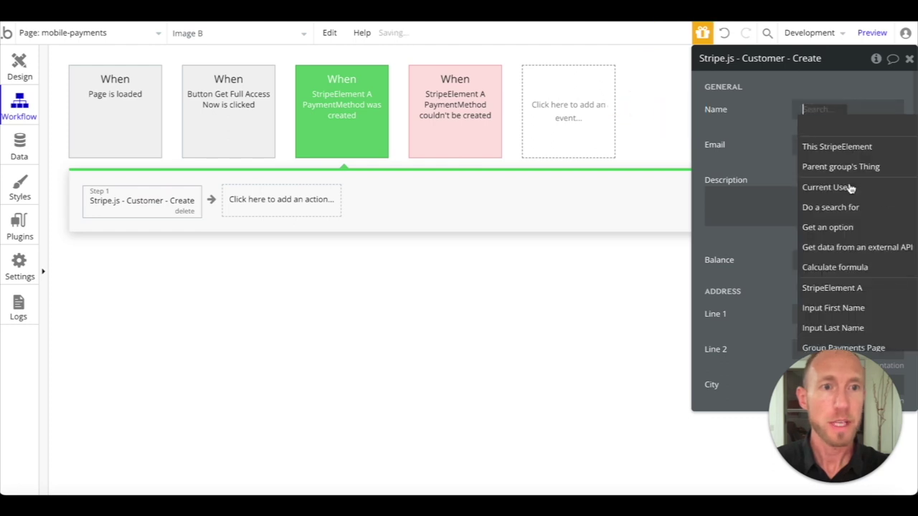
left_click(856, 264)
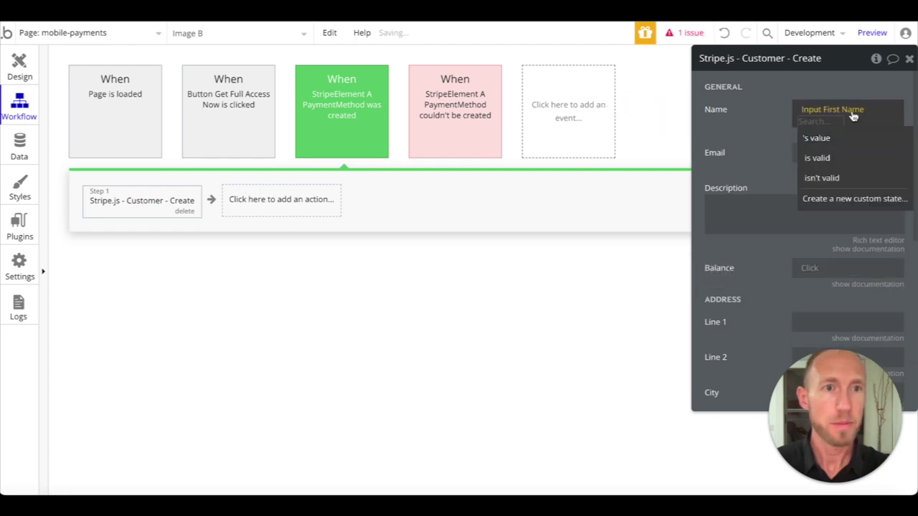
left_click(843, 137)
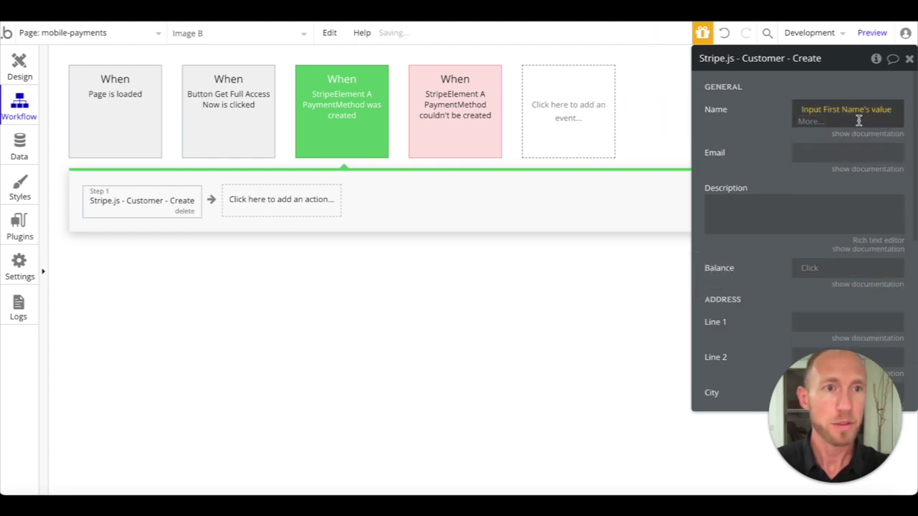
left_click(778, 134)
left_click(895, 109)
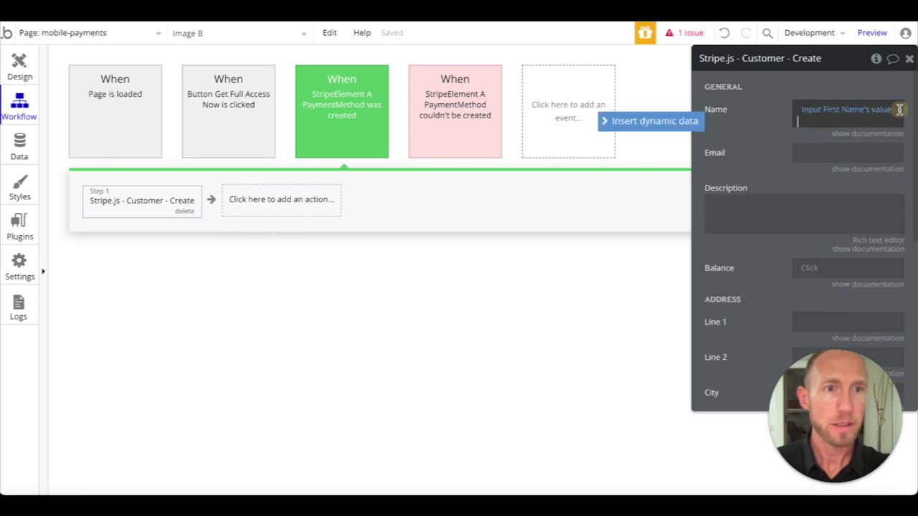
left_click(661, 122)
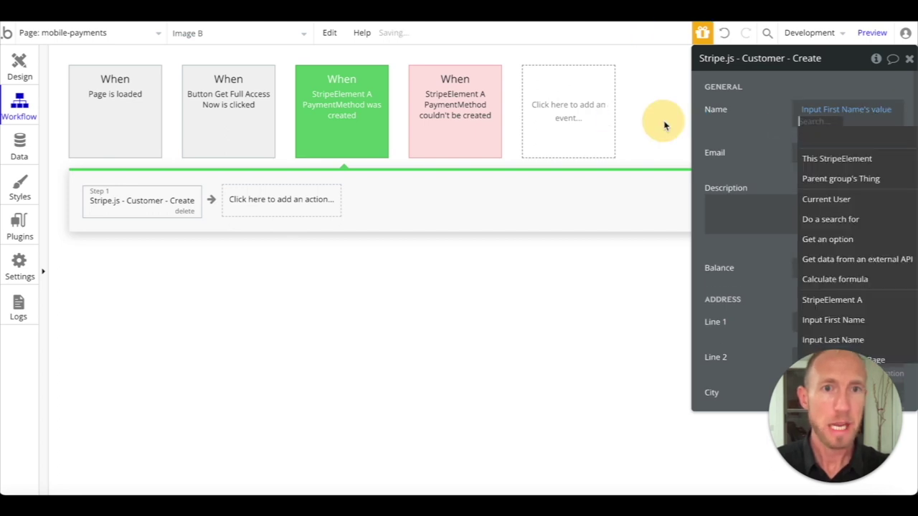
scroll(839, 246, "down", 1)
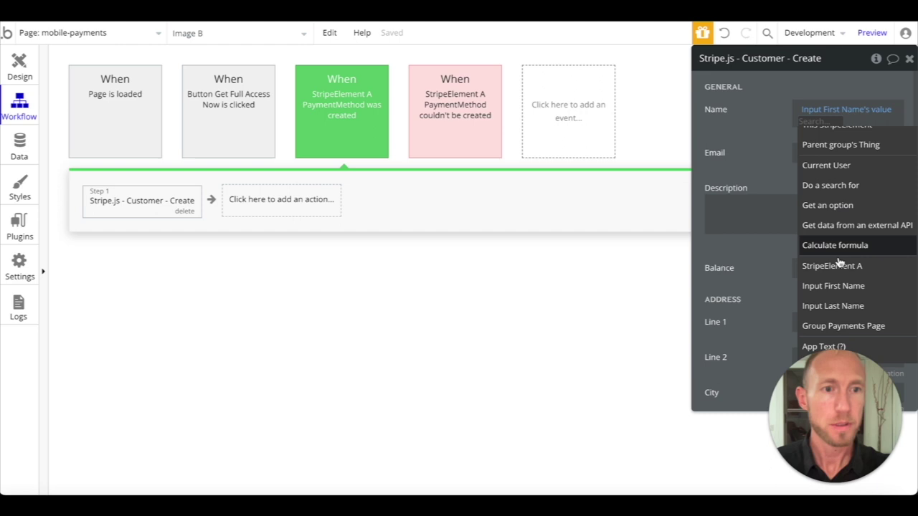
left_click(836, 308)
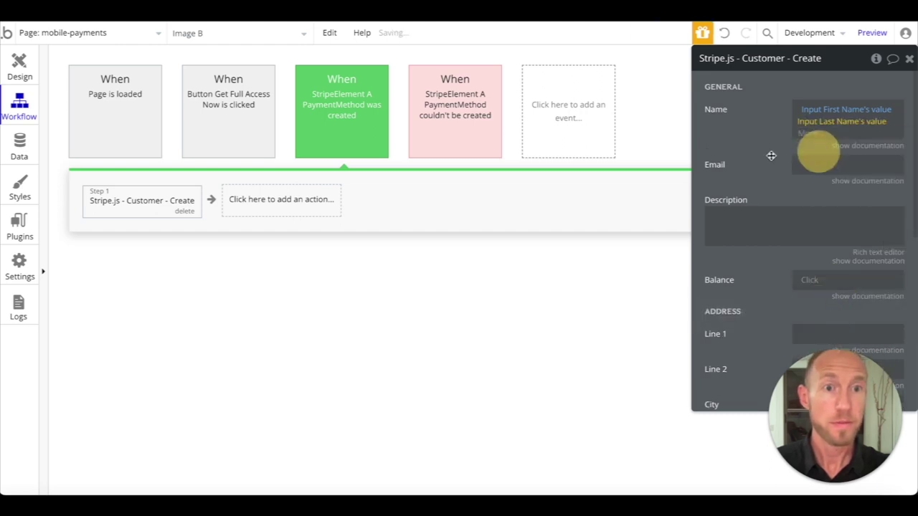
Set the customer's Email to Group Payments Page's UserEmail in the Customer - Create action
left_click(818, 150)
left_click(824, 155)
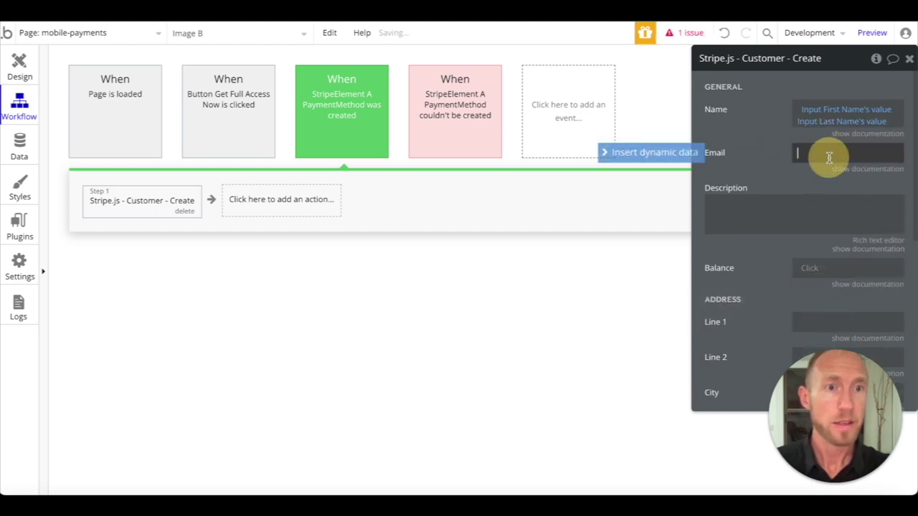
left_click(671, 154)
scroll(826, 254, "down", 1)
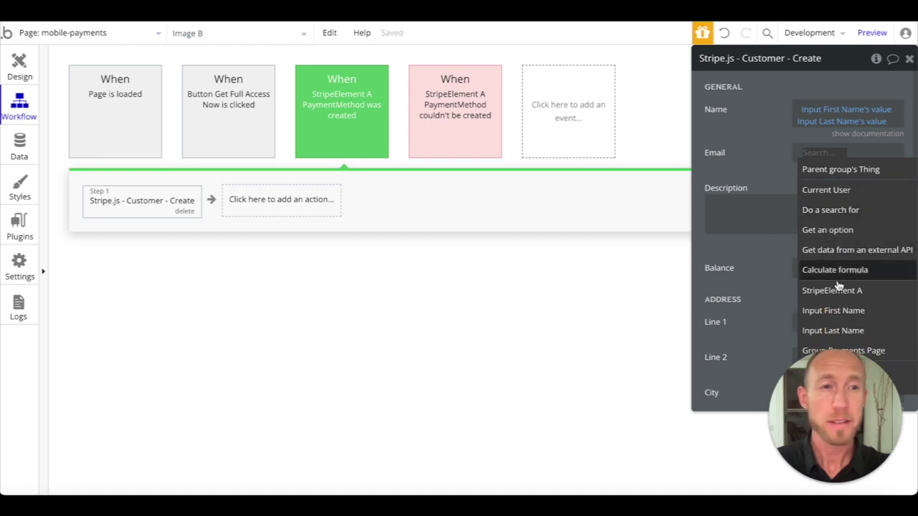
scroll(846, 291, "down", 2)
left_click(842, 304)
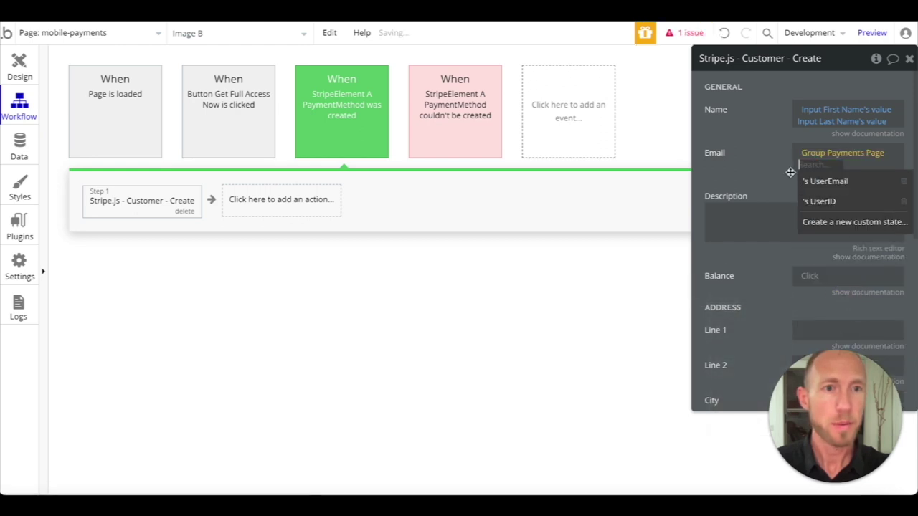
left_click(834, 182)
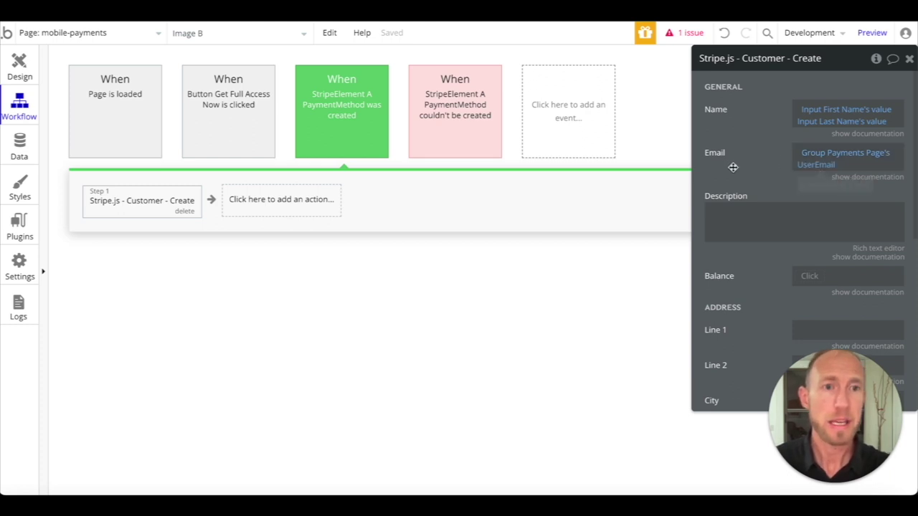
Look through the remaining Customer - Create fields and add a Stripe.js - PaymentMethod - Attach action after it
scroll(764, 165, "down", 1)
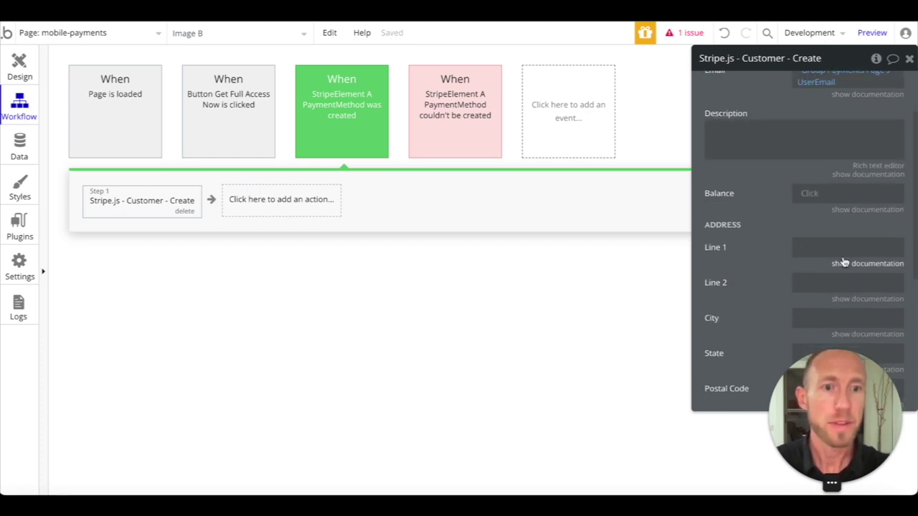
scroll(843, 263, "down", 2)
scroll(842, 262, "up", 4)
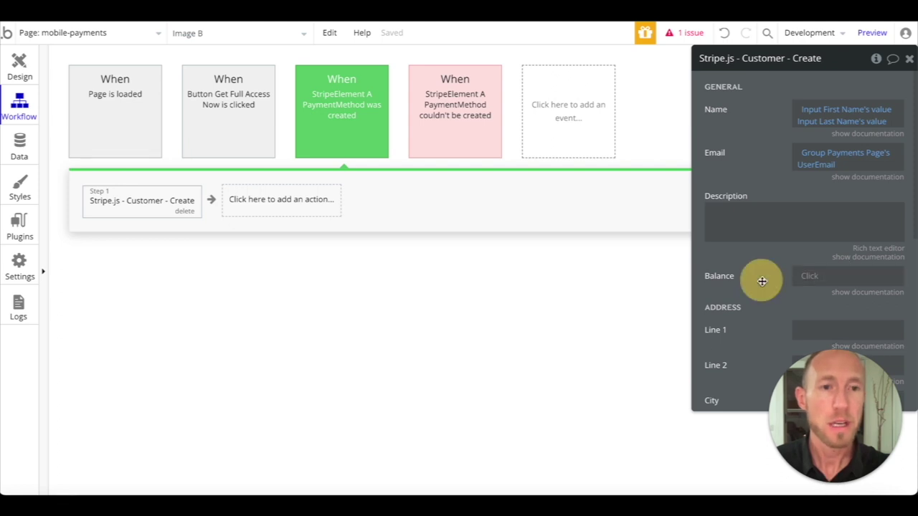
scroll(762, 281, "down", 3)
scroll(763, 281, "up", 5)
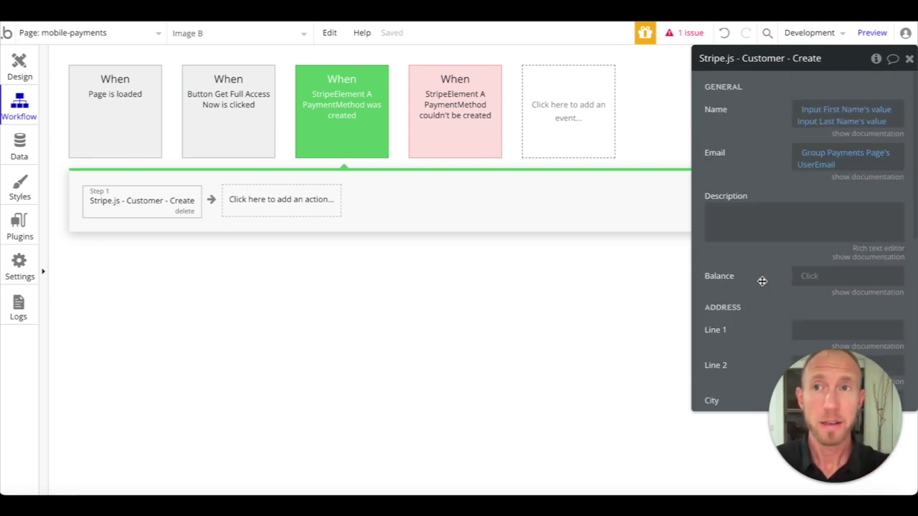
left_click(287, 205)
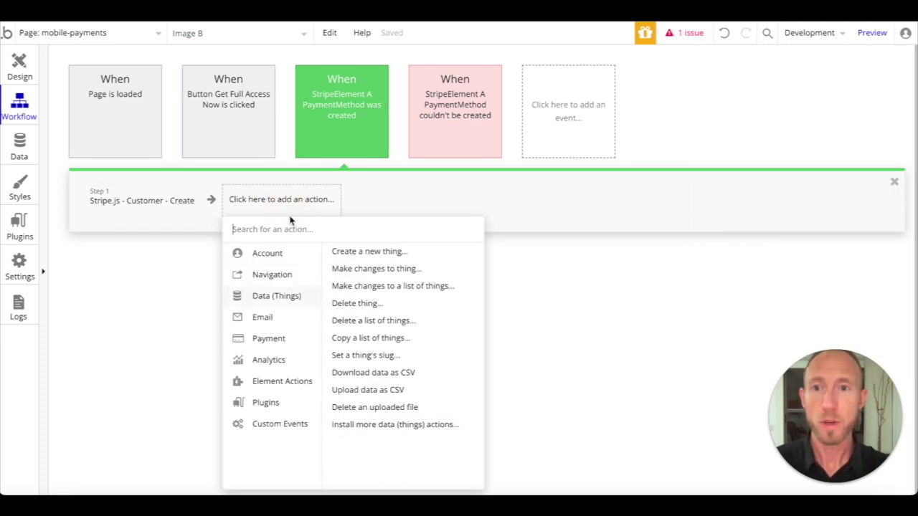
type("attac")
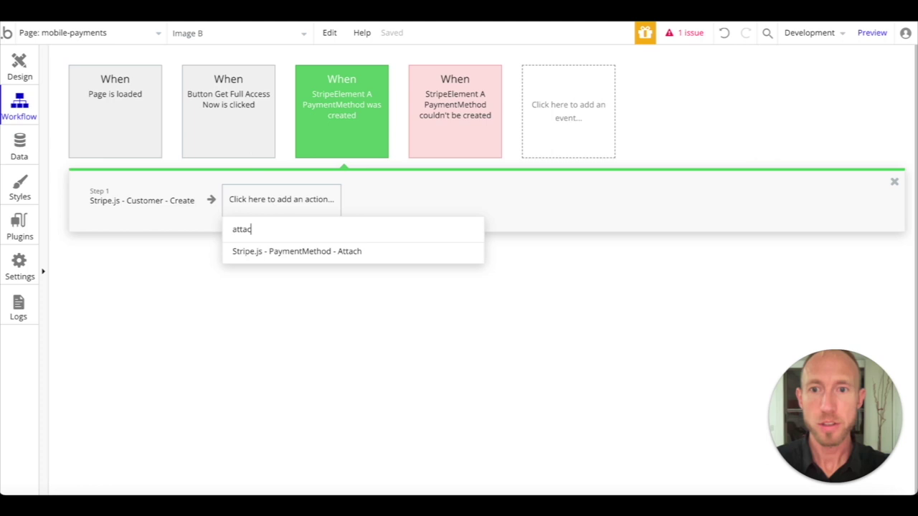
left_click(314, 252)
Review the Button Get Full Access Now workflow and inspect StripeElement A in the Group Payments Page design
left_click(225, 117)
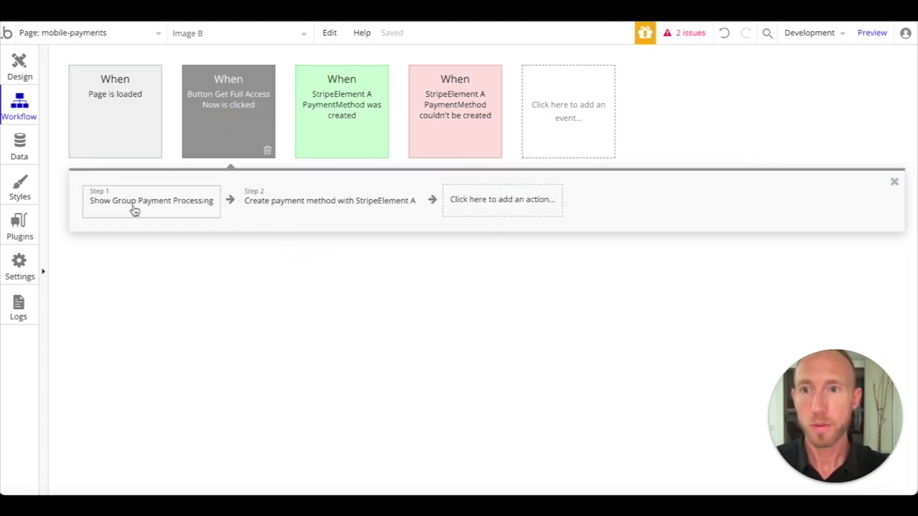
left_click(344, 128)
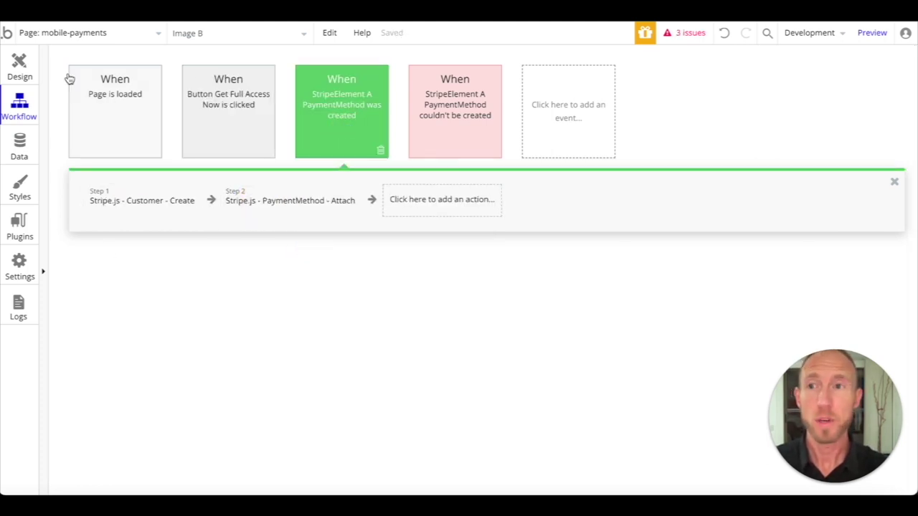
left_click(19, 65)
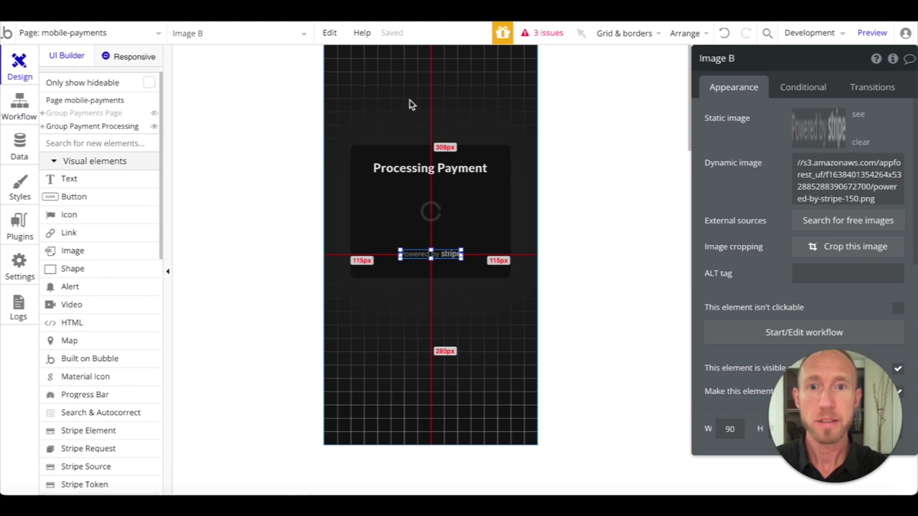
left_click(151, 127)
left_click(153, 113)
left_click(373, 132)
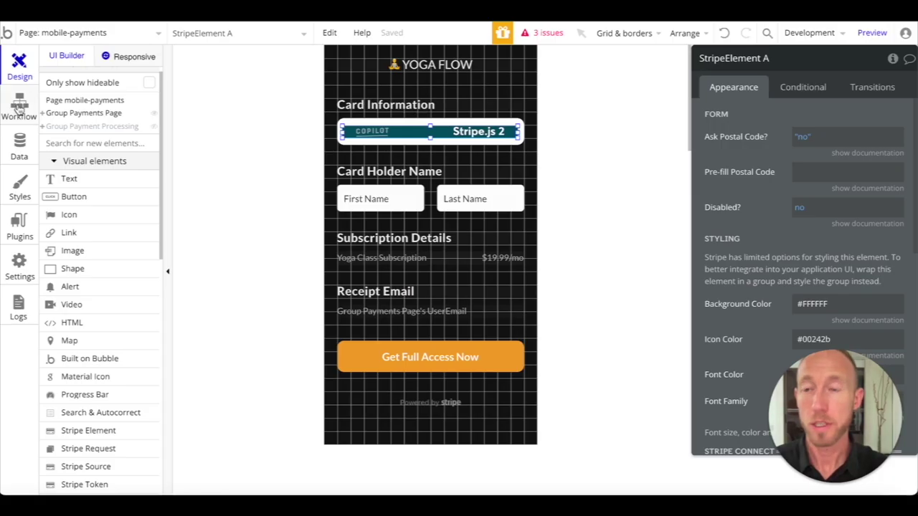
left_click(19, 108)
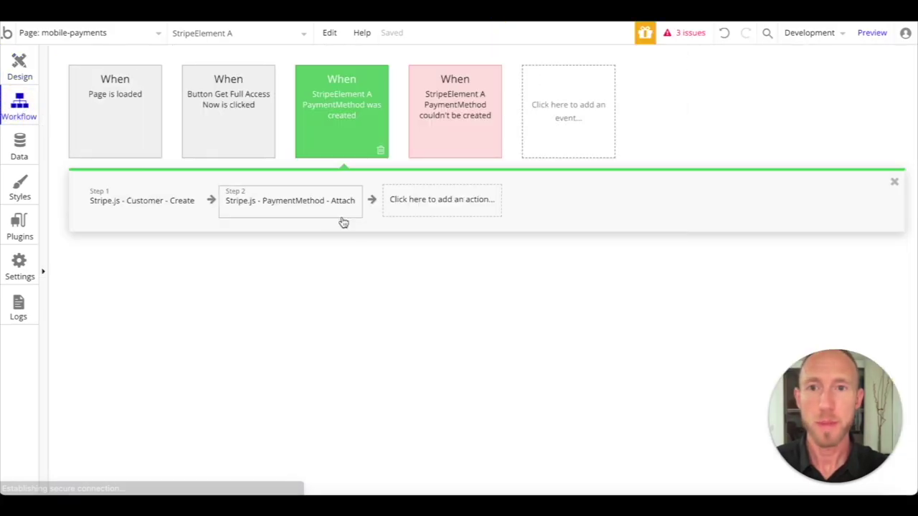
Set the PaymentMethod ID of the PaymentMethod - Attach action to StripeElement A's PaymentMethod ID
left_click(261, 208)
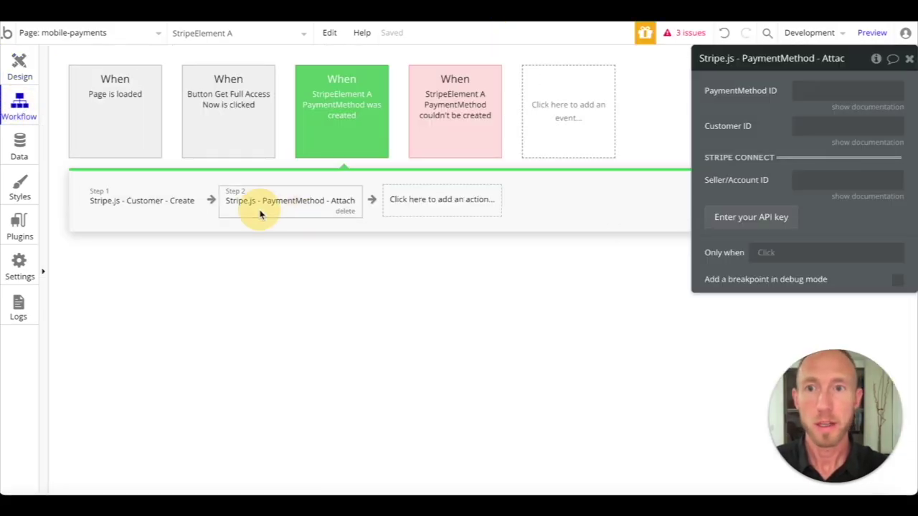
left_click(832, 89)
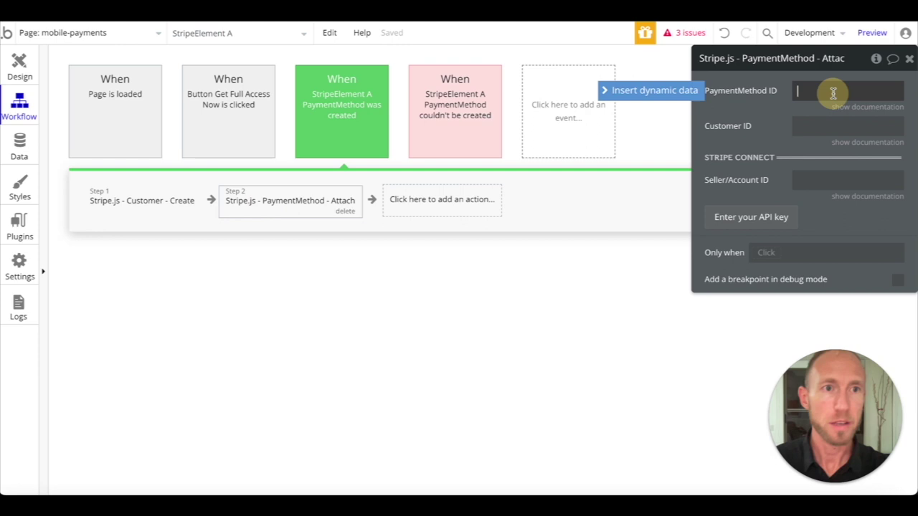
left_click(665, 96)
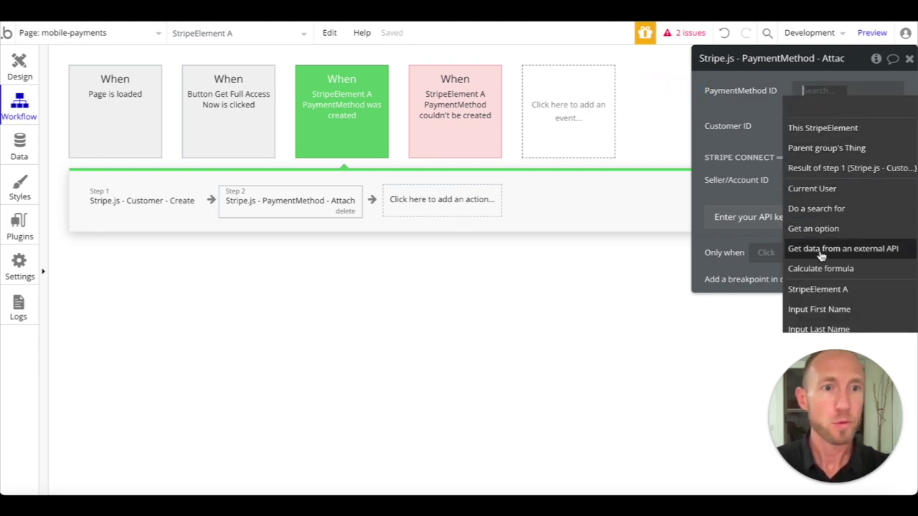
left_click(819, 290)
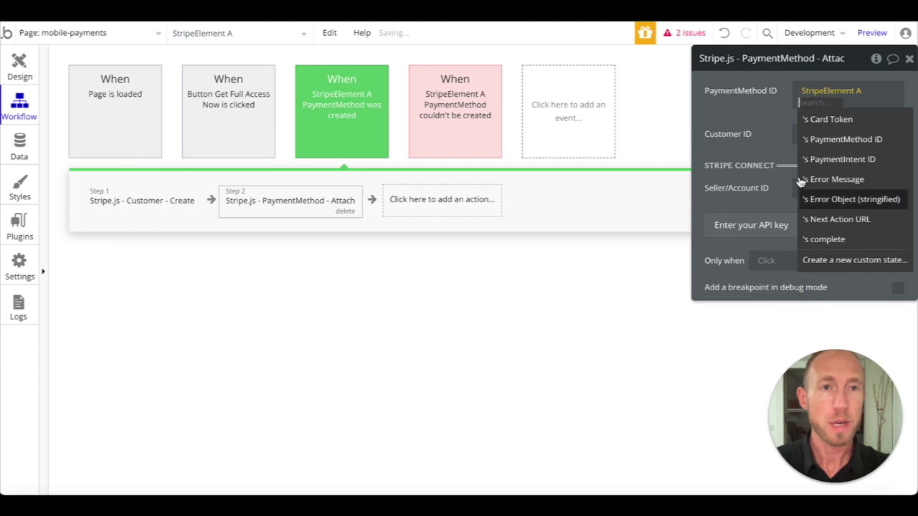
left_click(832, 140)
Set the Attach action's Customer ID to the Customer ID from the result of step 1, and review both workflow actions
left_click(826, 136)
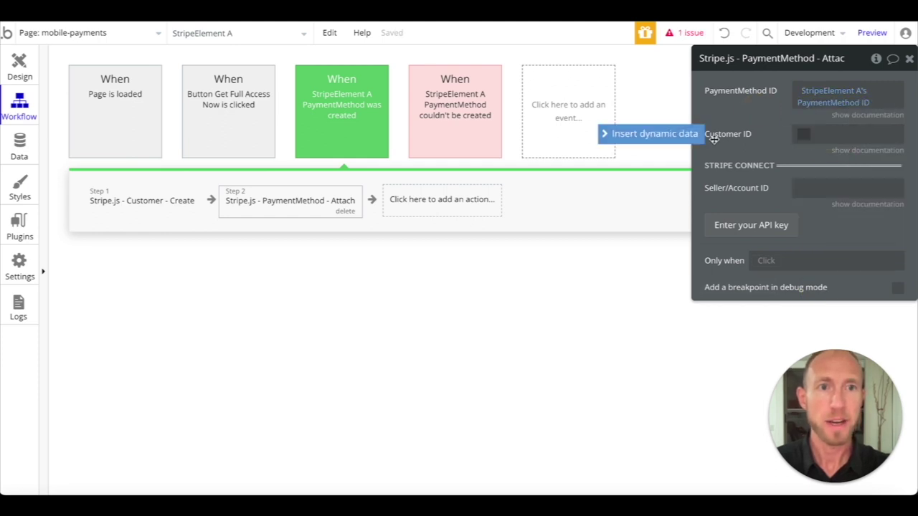
left_click(653, 133)
left_click(834, 214)
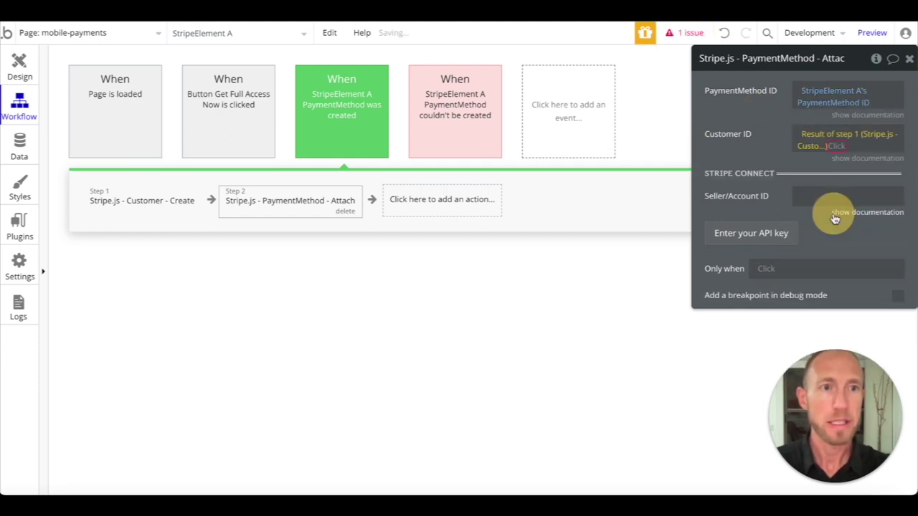
left_click(843, 162)
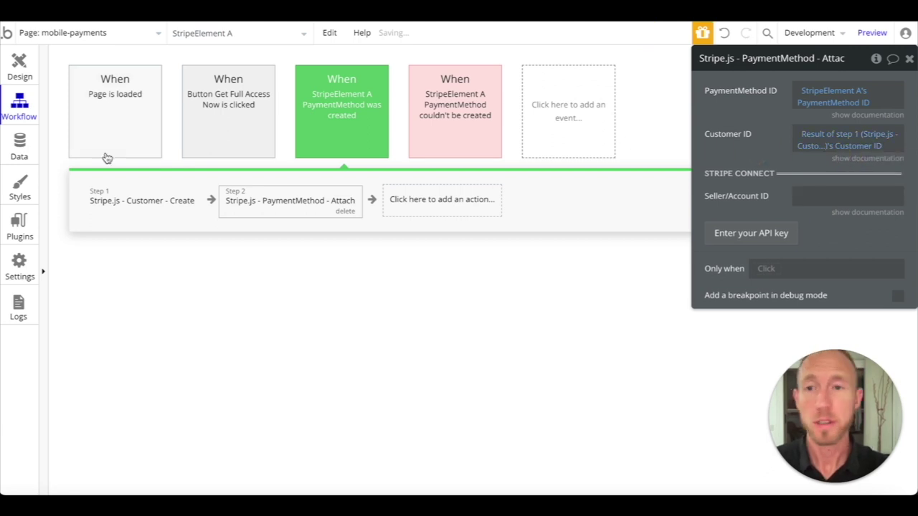
left_click(122, 195)
left_click(305, 205)
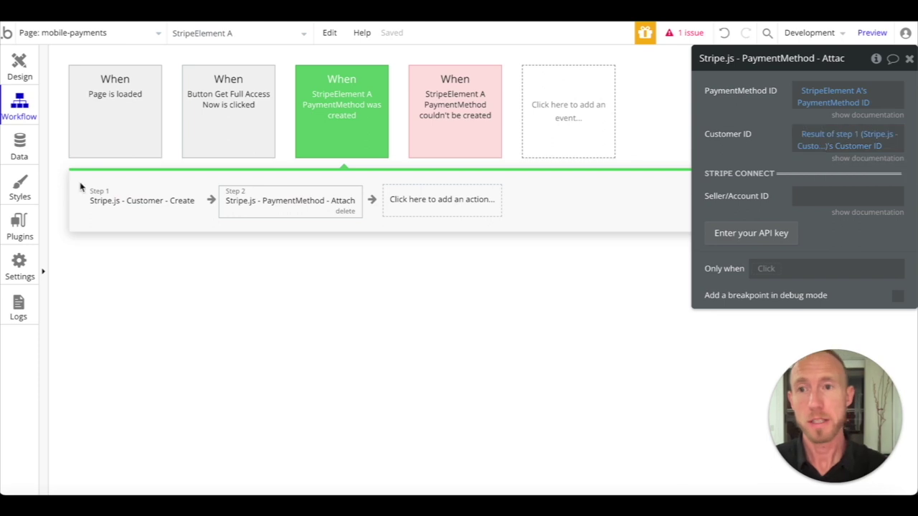
left_click(111, 206)
left_click(307, 210)
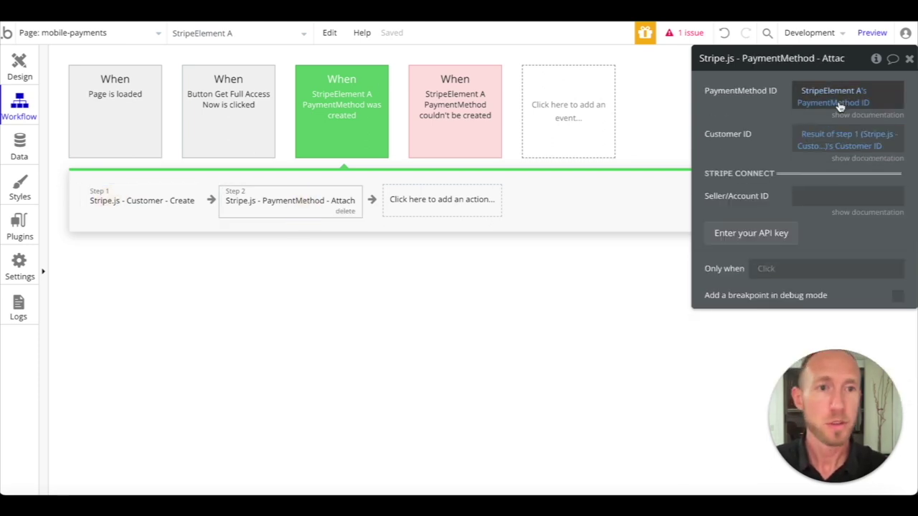
Add a Stripe.js - PaymentMethod - Update action as the third step of the PaymentMethod was created workflow
left_click(434, 207)
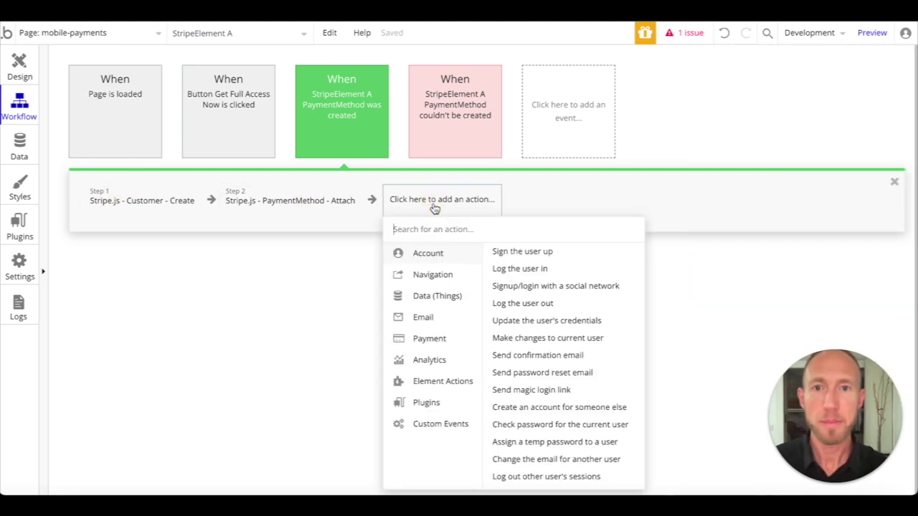
type("update")
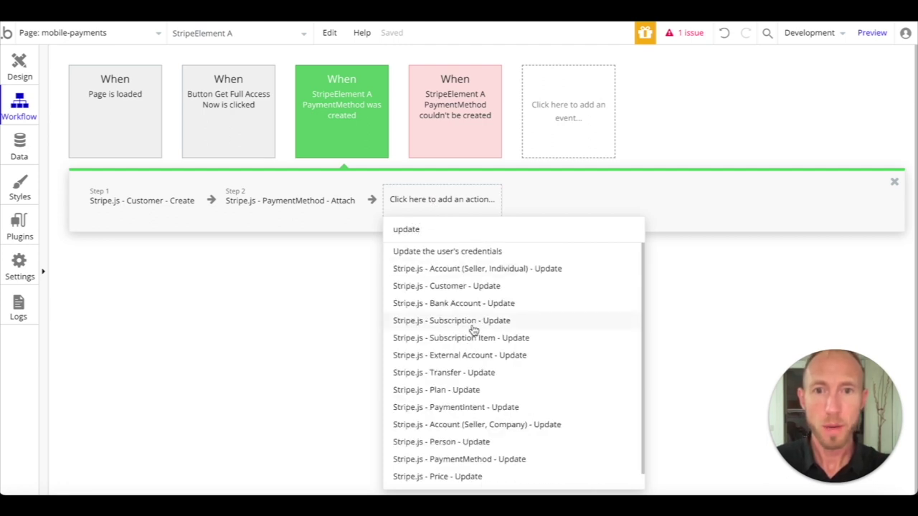
left_click(495, 460)
Set the PaymentMethod - Update action's PaymentMethod ID to the PaymentMethod ID from the result of step 2
left_click(439, 214)
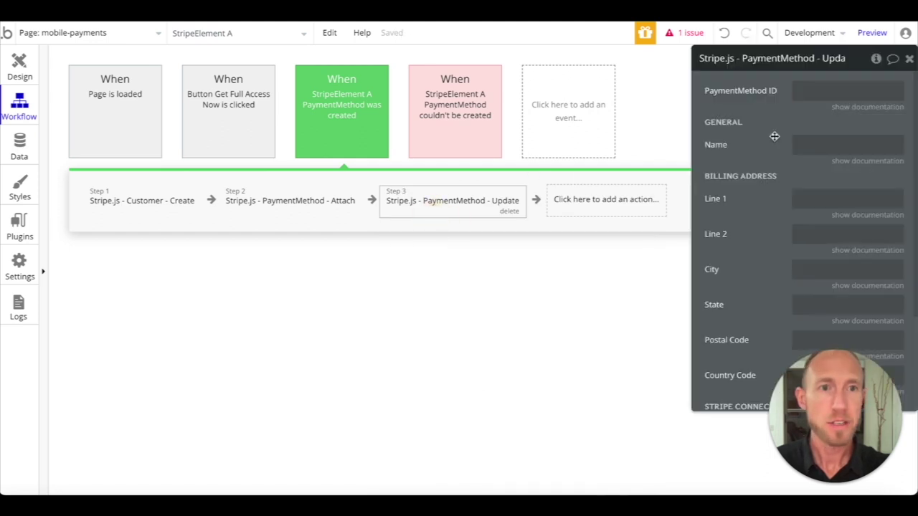
left_click(809, 91)
left_click(654, 90)
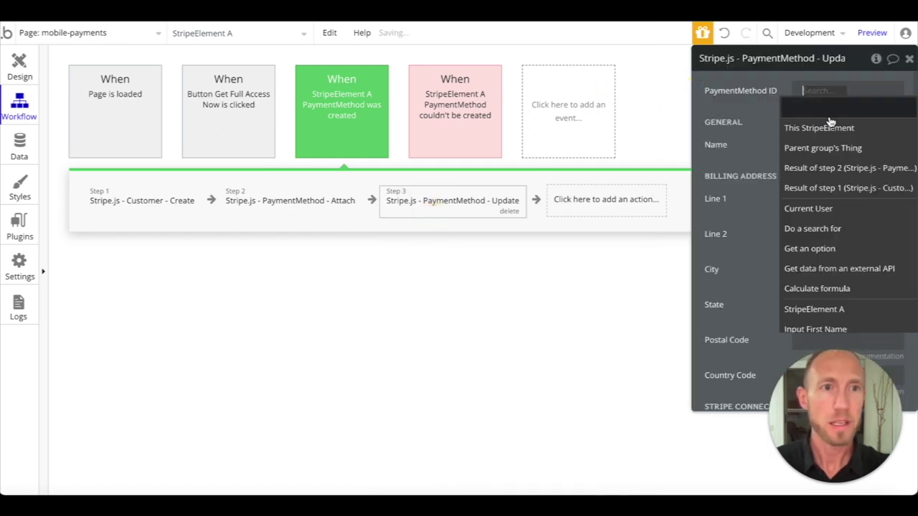
left_click(834, 170)
left_click(843, 119)
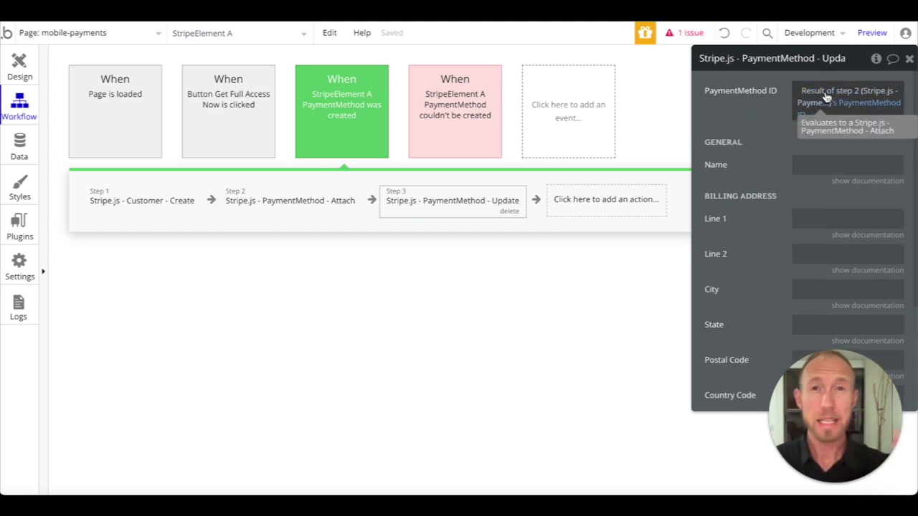
Examine the PaymentMethod - Update action's name, billing address and Stripe Connect settings
left_click(775, 131)
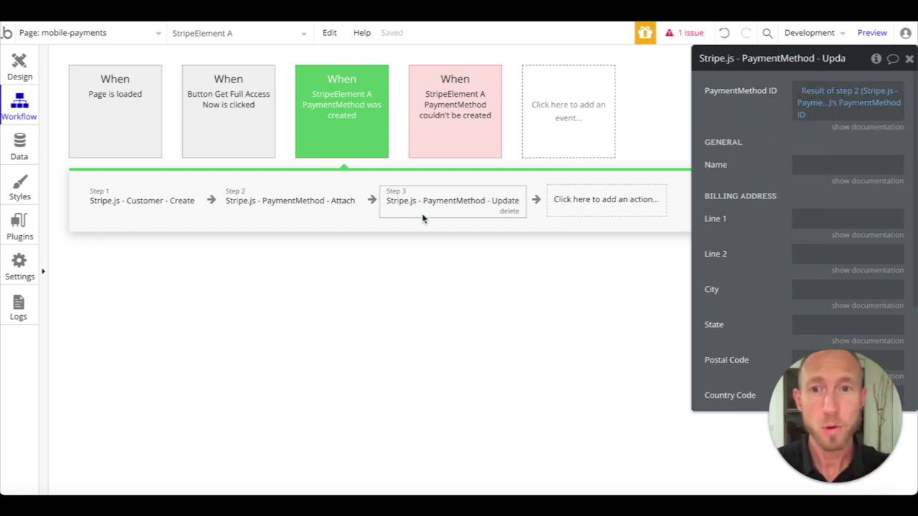
left_click(294, 208)
left_click(437, 202)
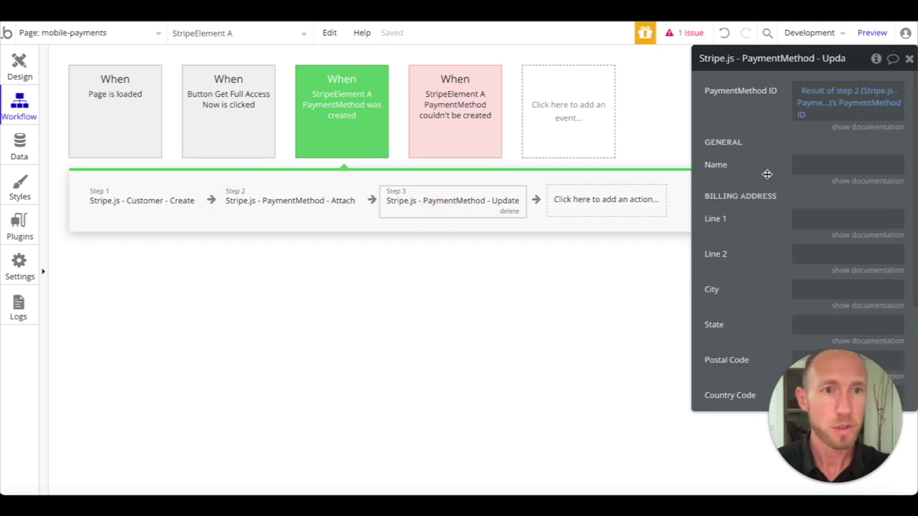
left_click(822, 164)
left_click(770, 170)
scroll(772, 173, "down", 2)
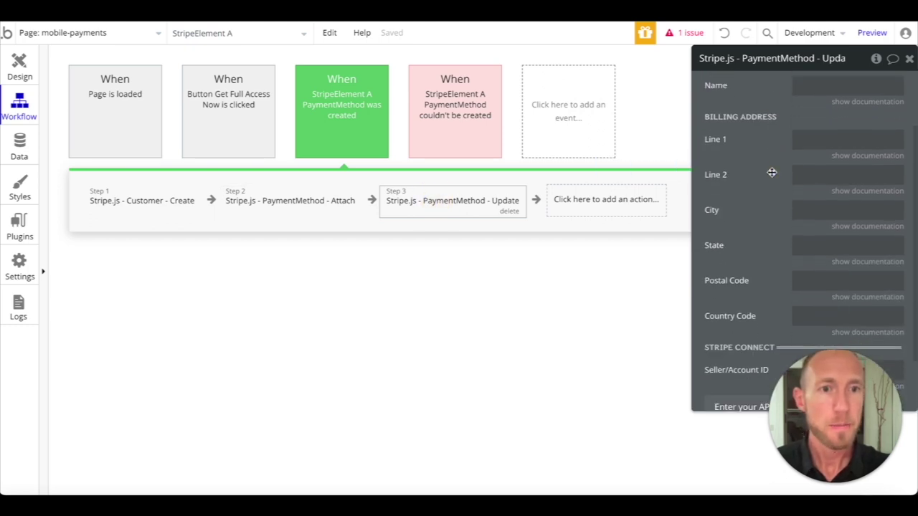
scroll(771, 173, "down", 2)
scroll(772, 172, "up", 1)
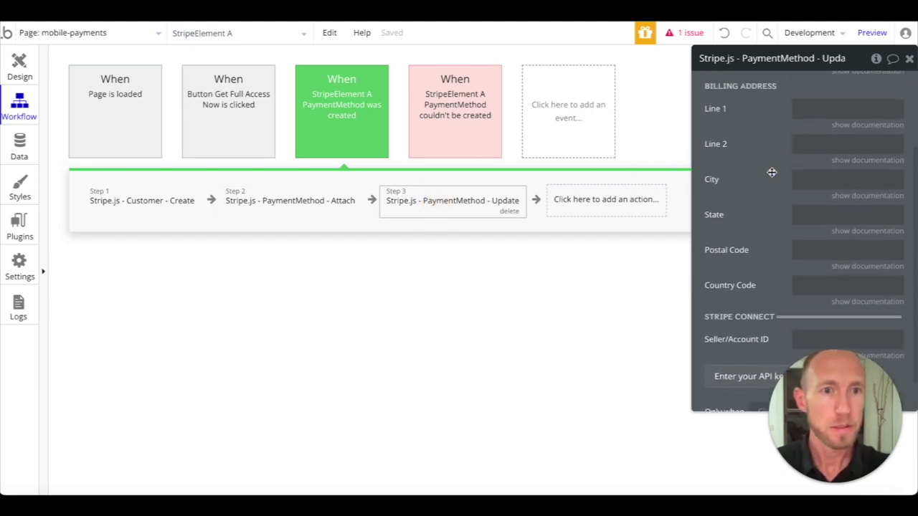
scroll(772, 173, "up", 3)
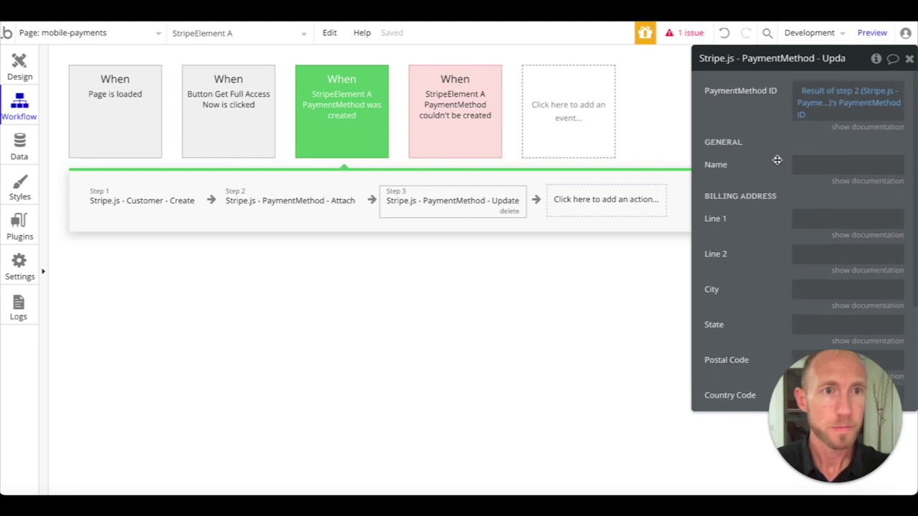
left_click(451, 213)
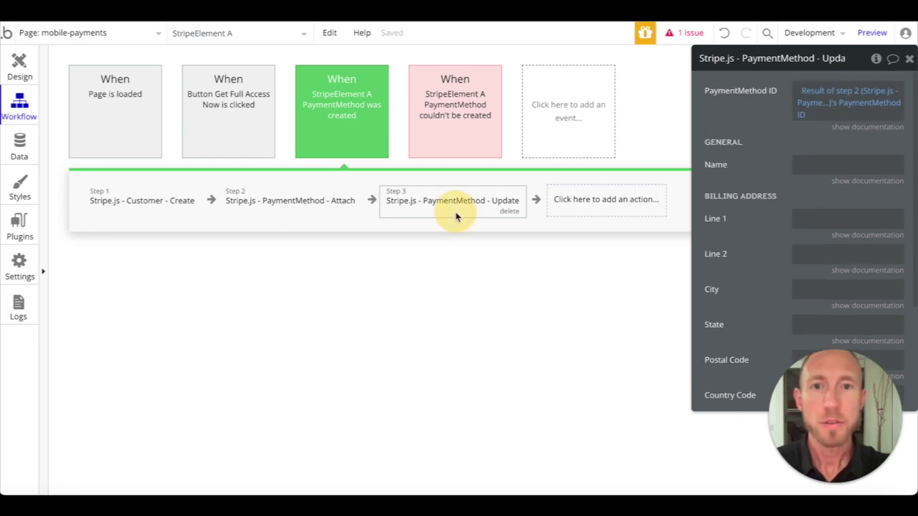
Replace the third workflow step, PaymentMethod - Update, with a Stripe.js - Customer - Update action
left_click(508, 212)
left_click(391, 201)
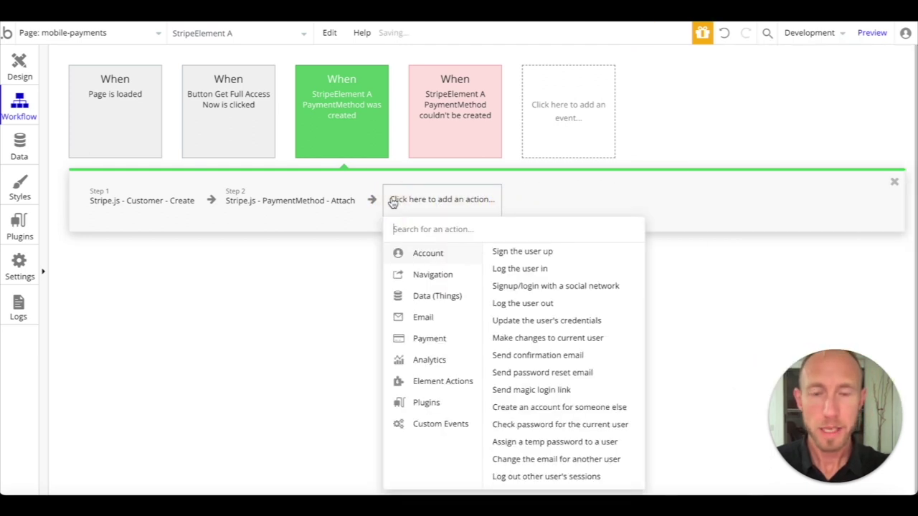
type("update")
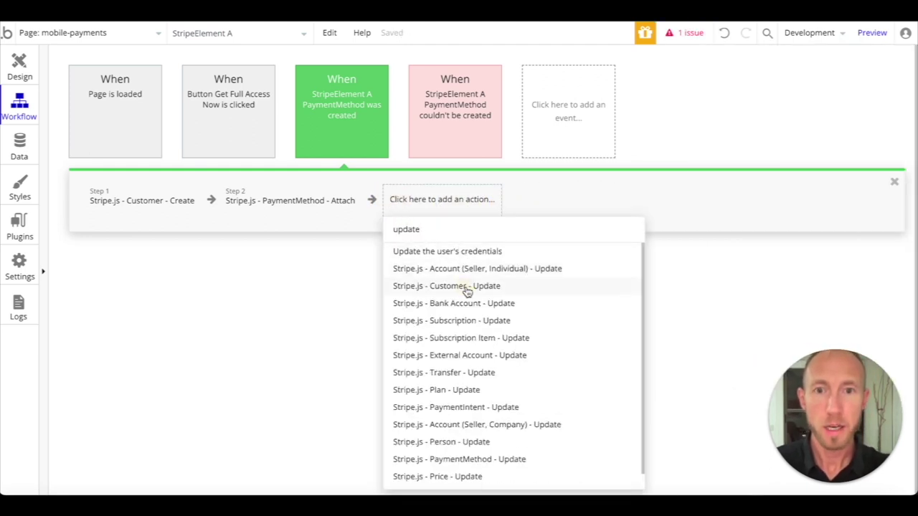
left_click(463, 285)
Set the Customer - Update action's default PaymentMethod ID to the PaymentMethod ID from the result of step 2
left_click(446, 212)
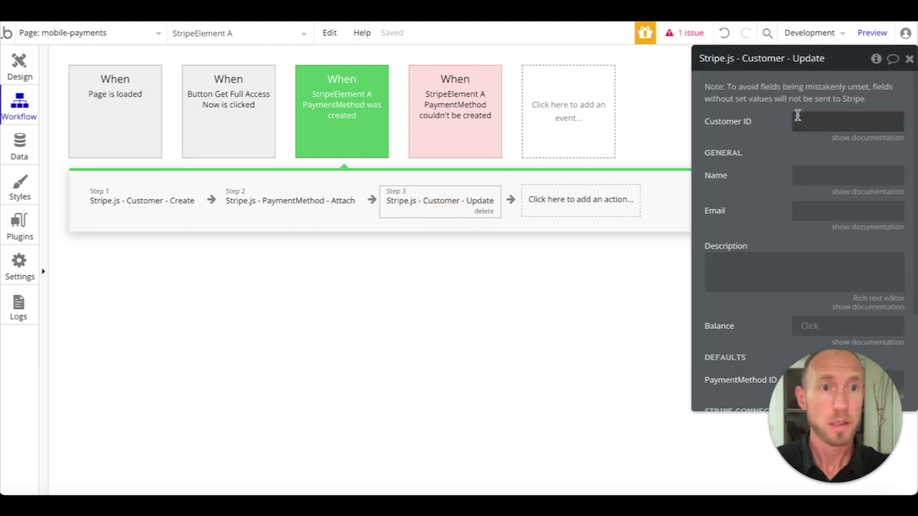
scroll(807, 225, "down", 2)
left_click(809, 248)
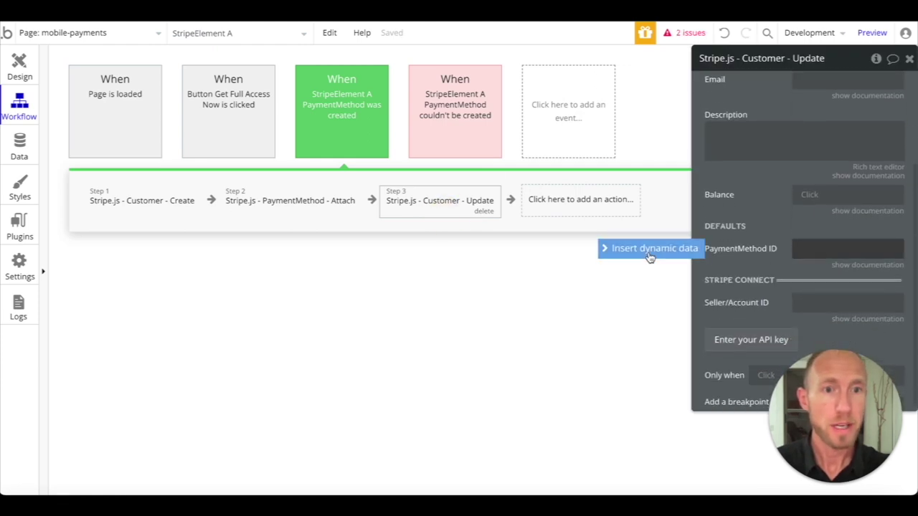
left_click(647, 251)
left_click(847, 325)
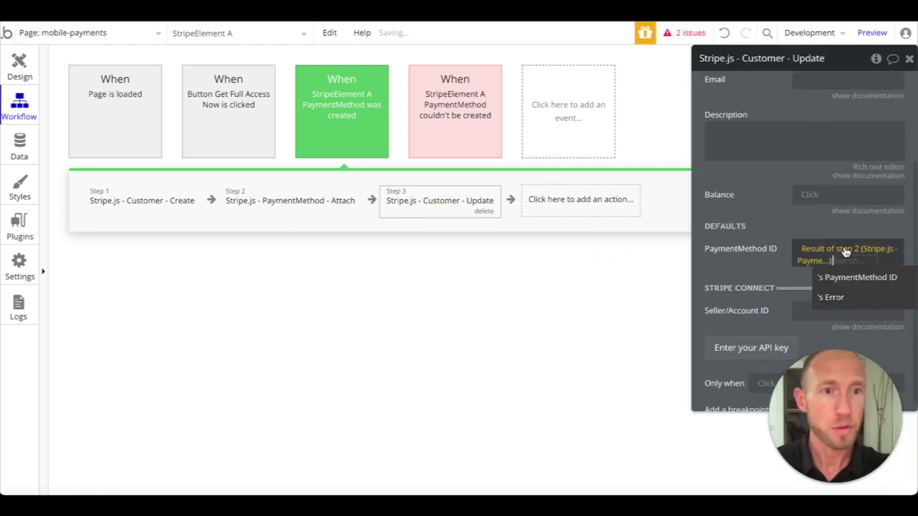
left_click(865, 278)
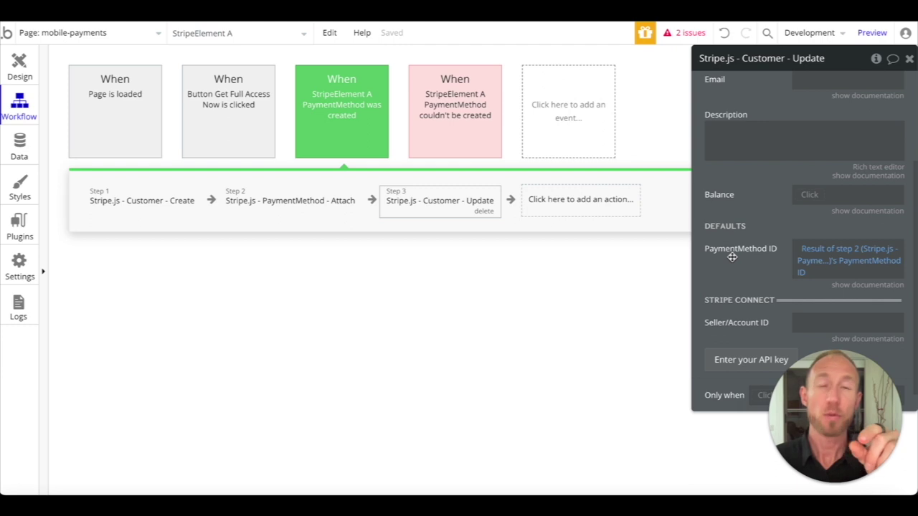
Set the Customer - Update action's Customer ID to the Customer ID from the result of step 1, and review its remaining settings
scroll(750, 256, "up", 3)
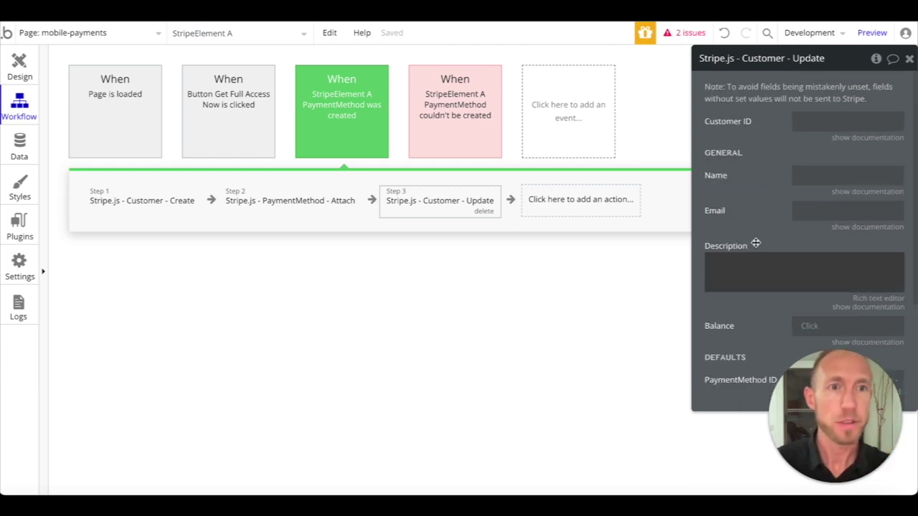
left_click(829, 119)
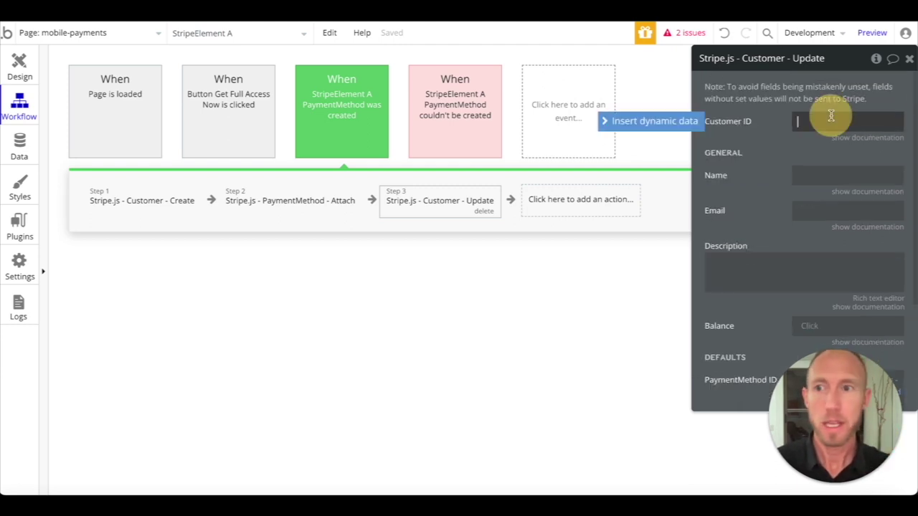
left_click(649, 120)
left_click(821, 219)
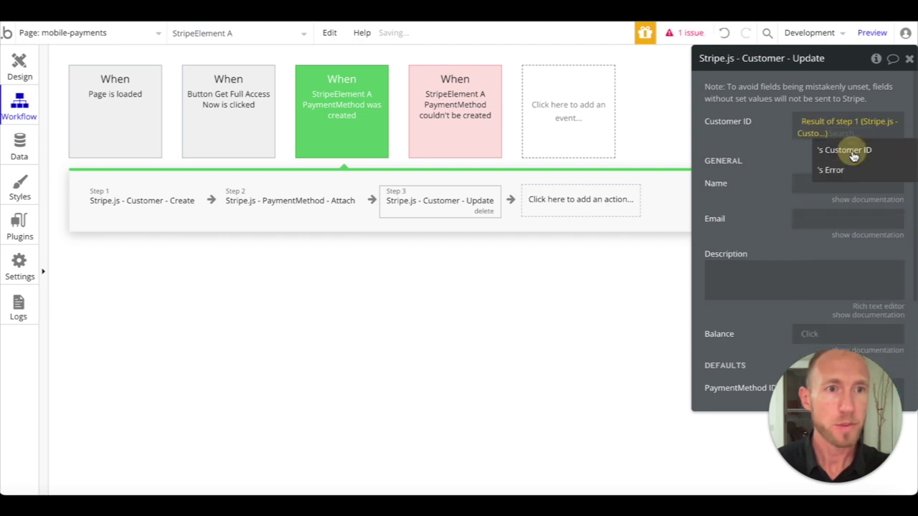
left_click(825, 151)
scroll(736, 172, "down", 3)
scroll(736, 171, "down", 2)
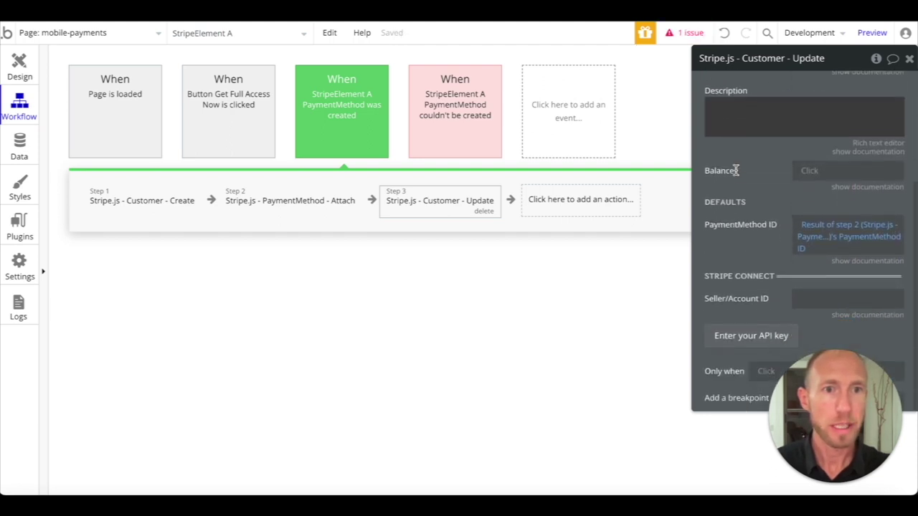
Add a Stripe.js - Subscription - Create action as the fourth step of the PaymentMethod was created workflow
left_click(584, 204)
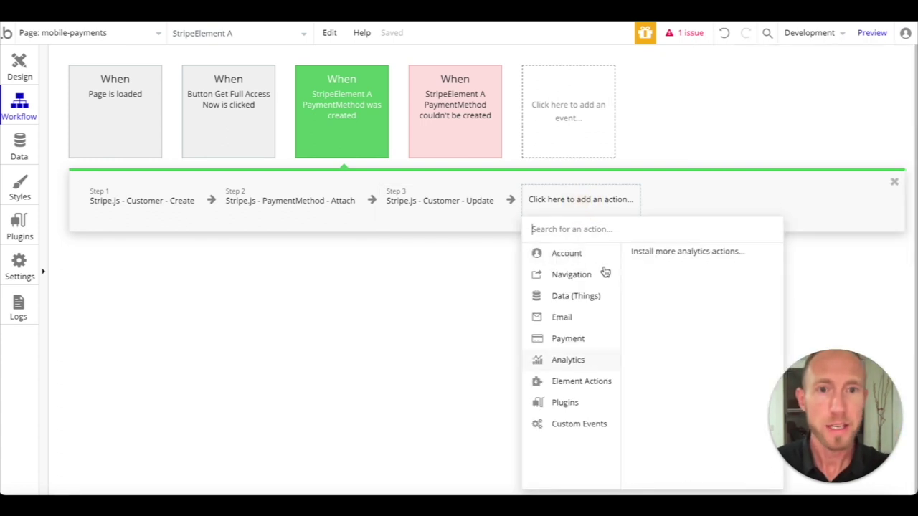
type("sub")
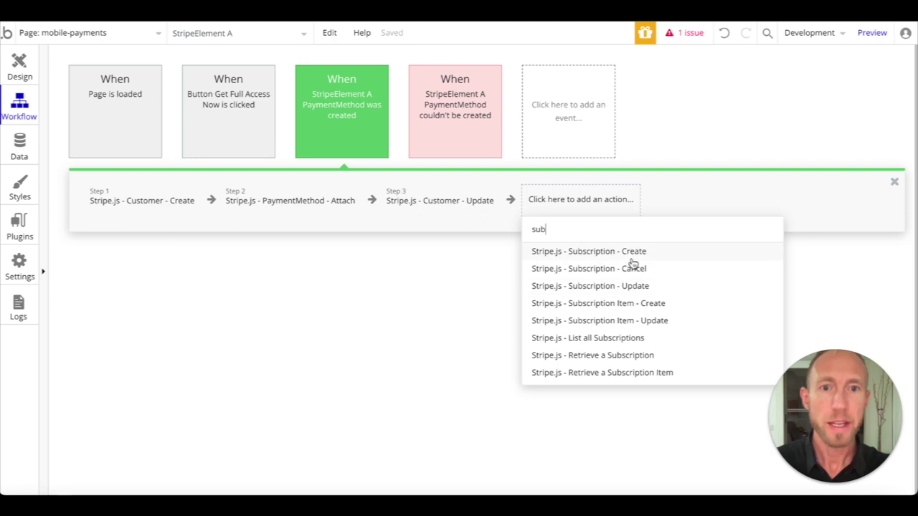
left_click(592, 254)
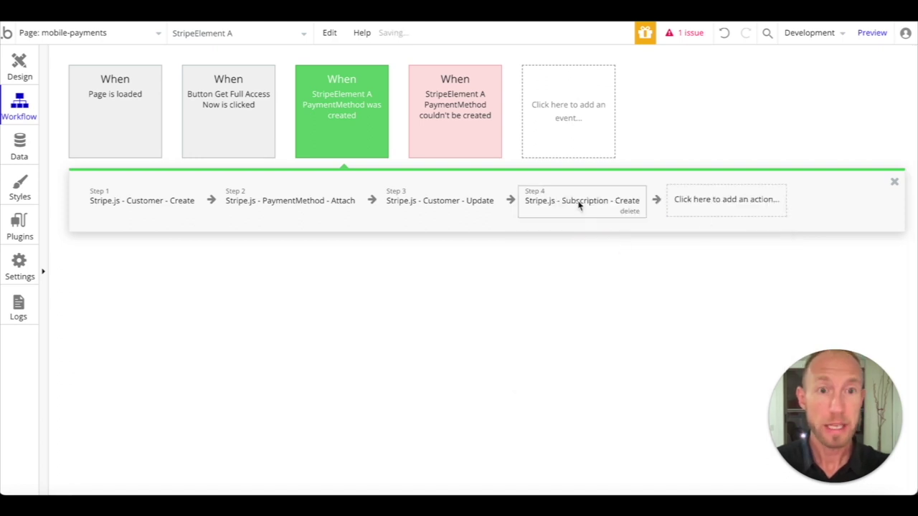
Set the Subscription - Create action's Customer ID to the Customer ID from the result of step 1
left_click(574, 204)
left_click(788, 113)
left_click(655, 109)
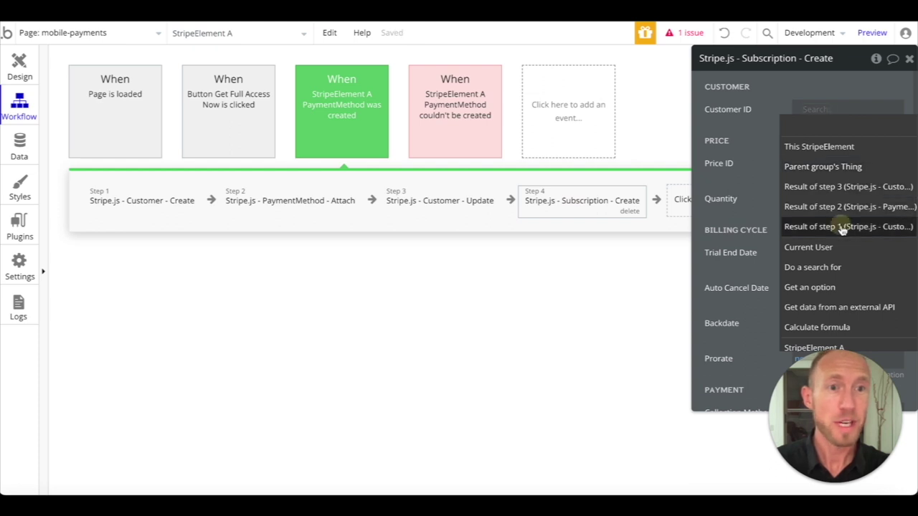
left_click(842, 227)
left_click(838, 140)
Open the Subscription - Create action's Price ID for editing, and switch to the Stripe Dashboard's Products page
scroll(769, 162, "down", 1)
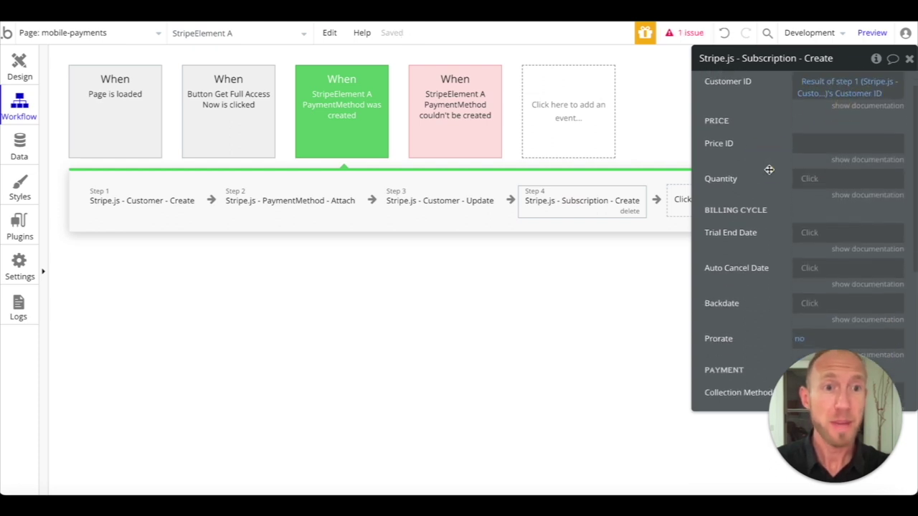
left_click(818, 132)
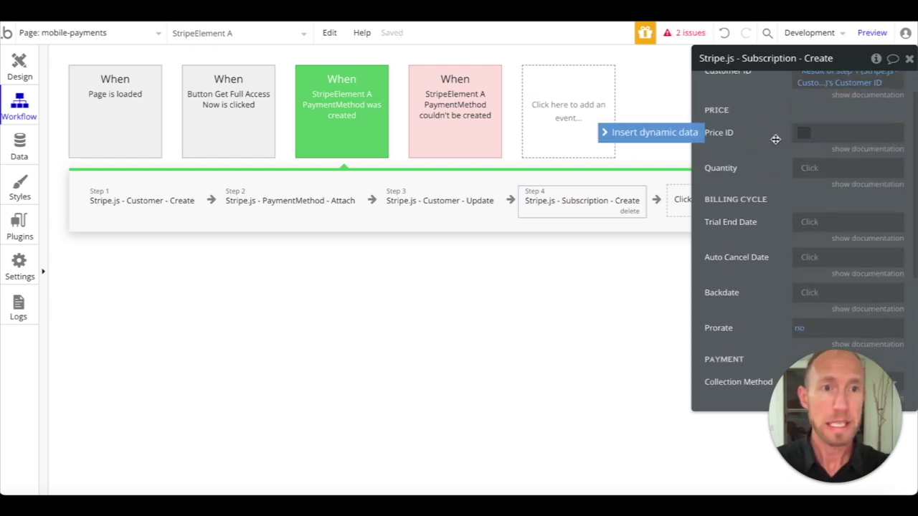
left_click(510, 23)
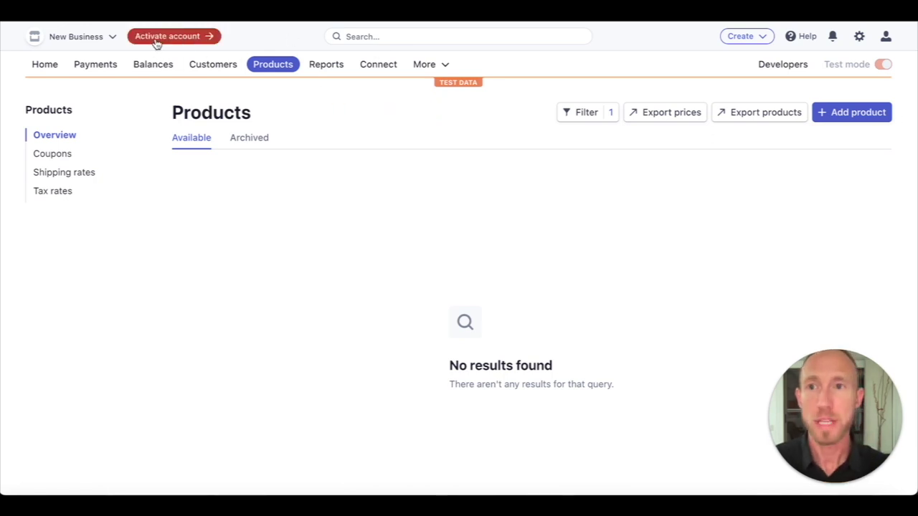
left_click(465, 117)
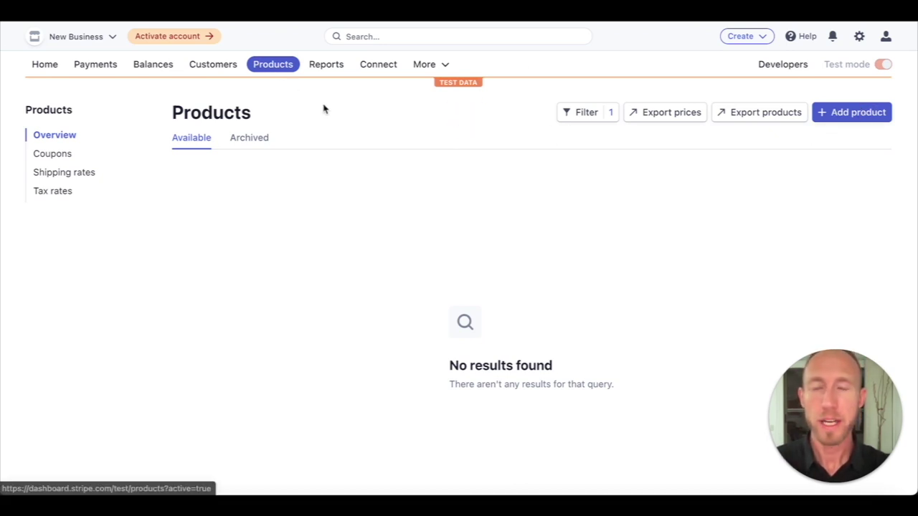
Start a new product in the test-mode product catalog and name it "Yoga Flow App Subscription"
left_click(864, 115)
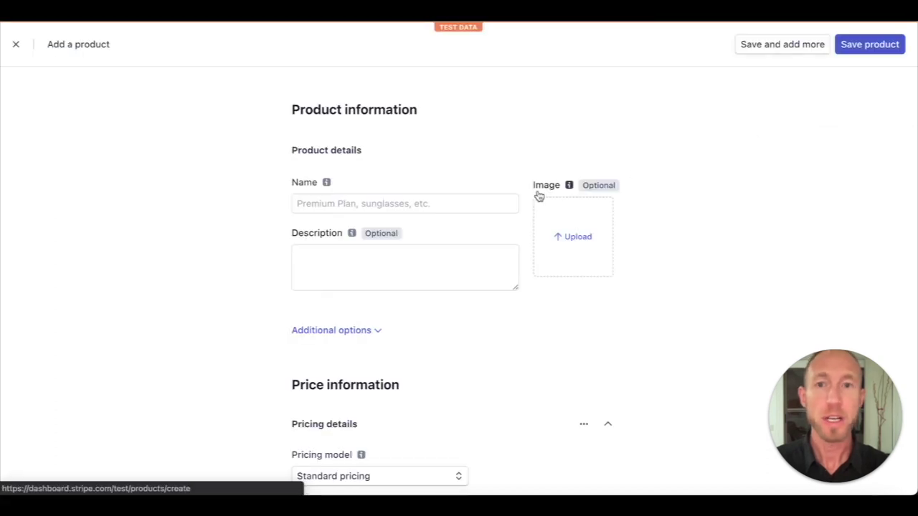
left_click(416, 203)
mouse_move(327, 185)
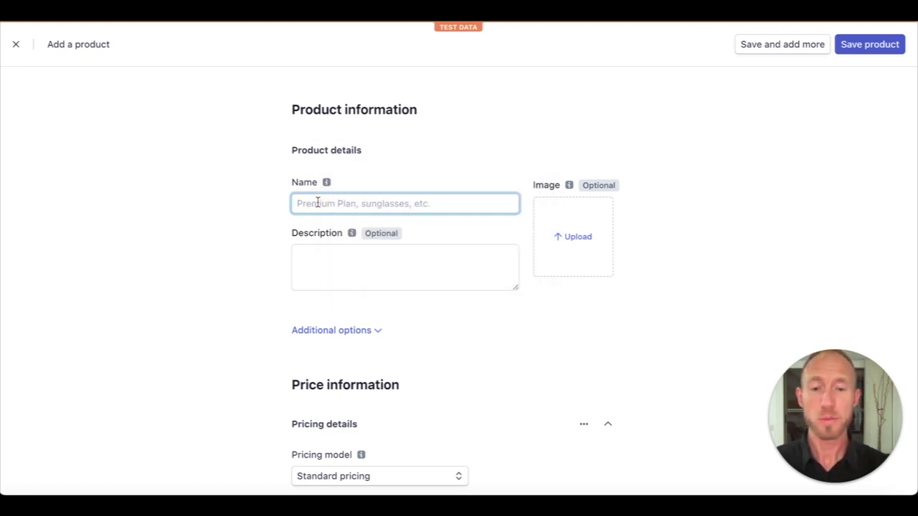
type("Yoga Flow")
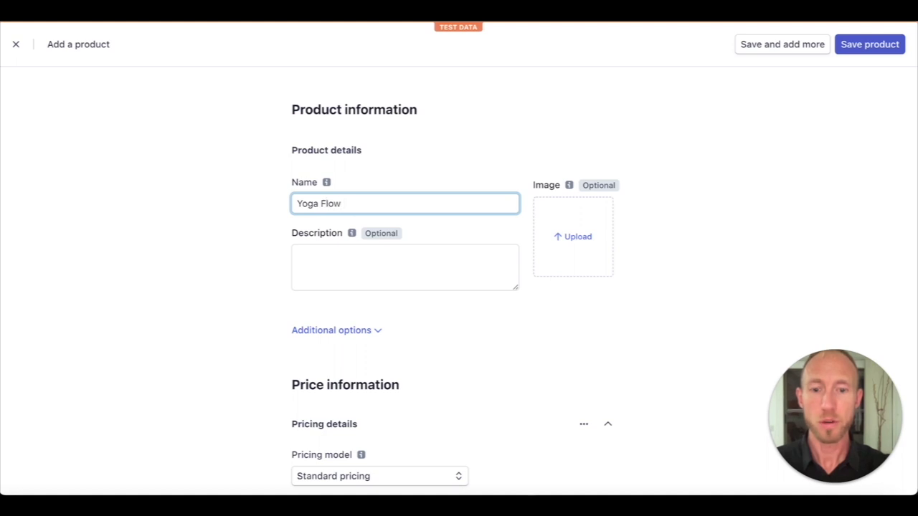
type(" App Subnscription")
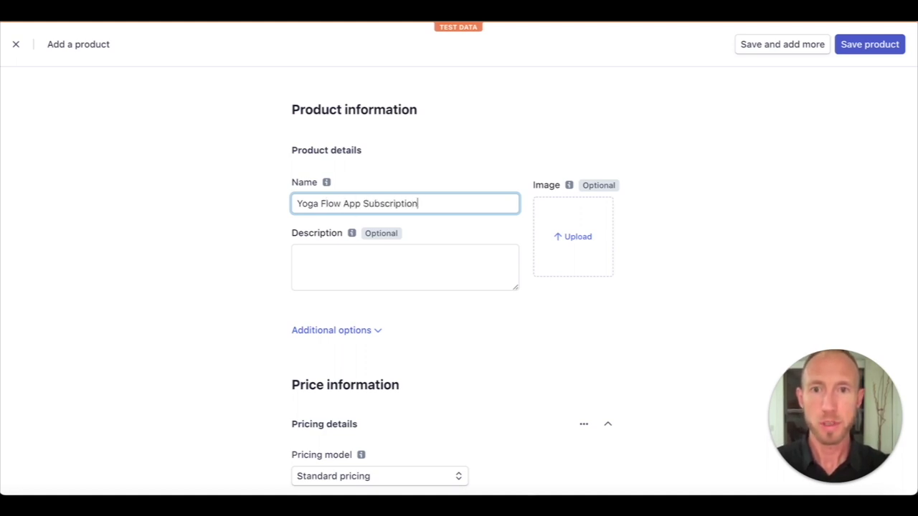
key("ctrl+a")
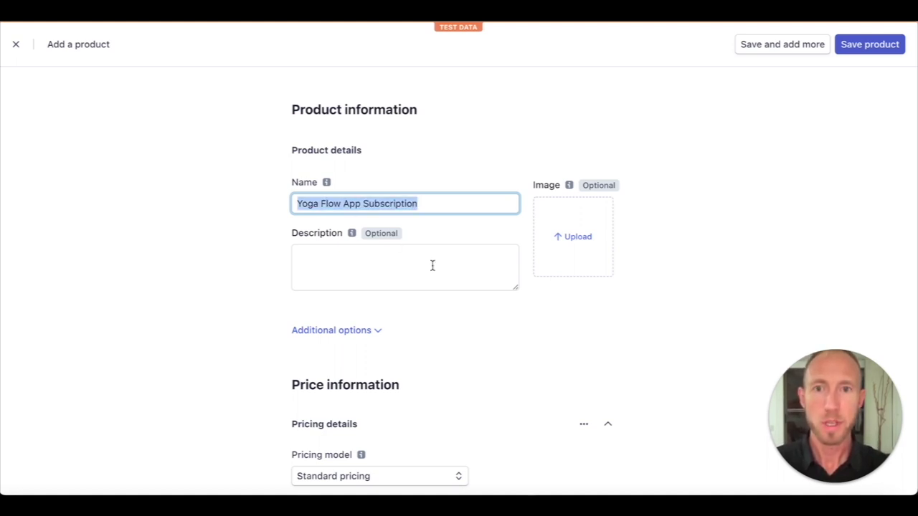
Examine the new product's description hint and its price information, including pricing model, price and billing period
left_click(384, 237)
mouse_move(352, 236)
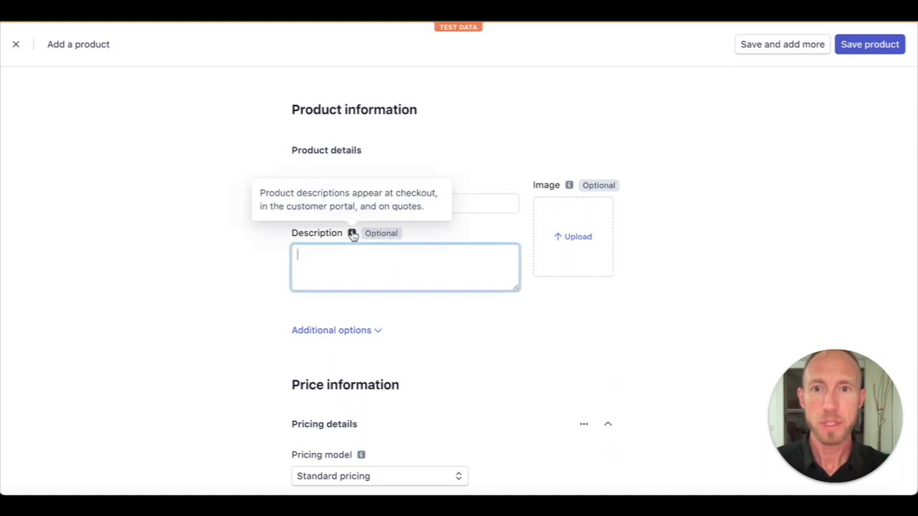
left_click(433, 229)
scroll(494, 258, "down", 3)
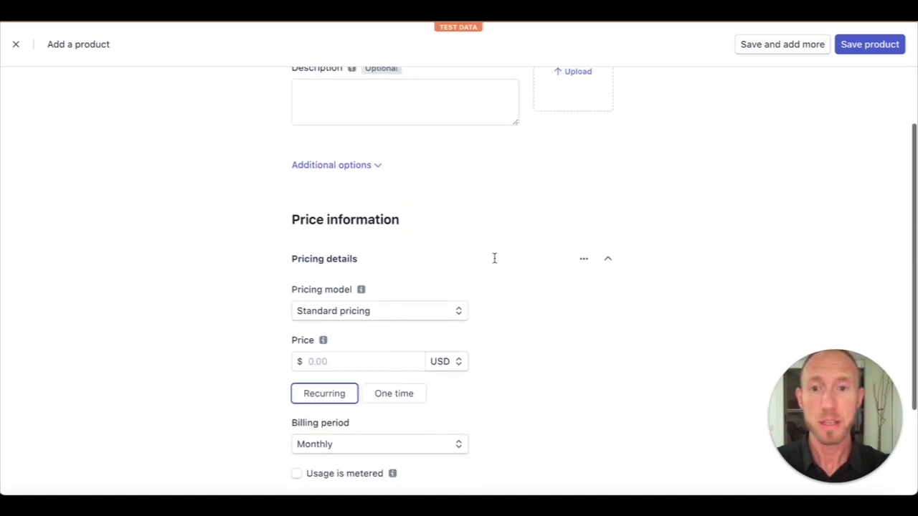
scroll(488, 294, "down", 2)
scroll(507, 244, "up", 2)
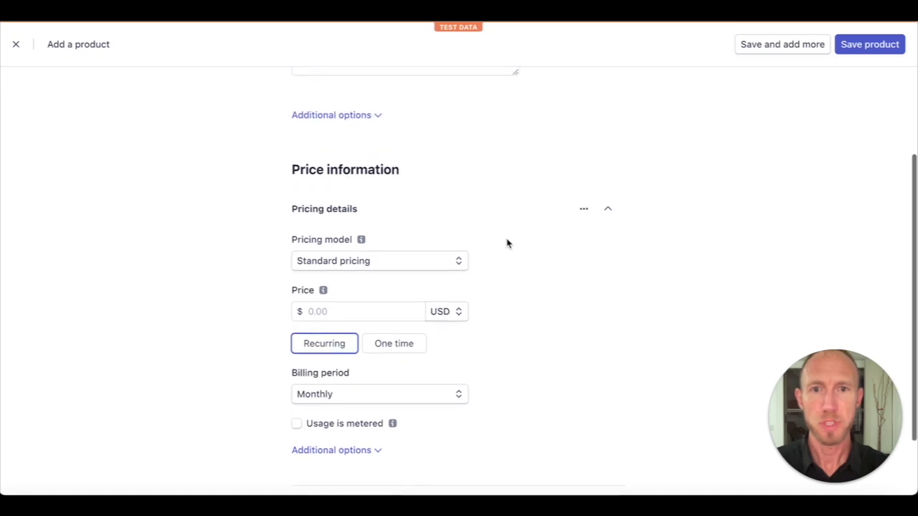
Keep standard pricing for the new product and set its recurring monthly price to 19.99 USD
scroll(507, 243, "down", 2)
scroll(508, 244, "up", 1)
left_click(455, 210)
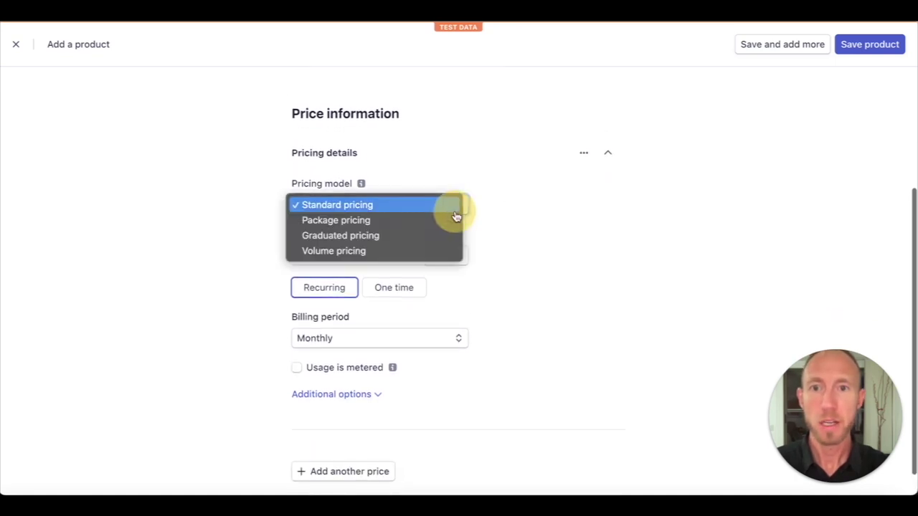
left_click(508, 205)
left_click(374, 262)
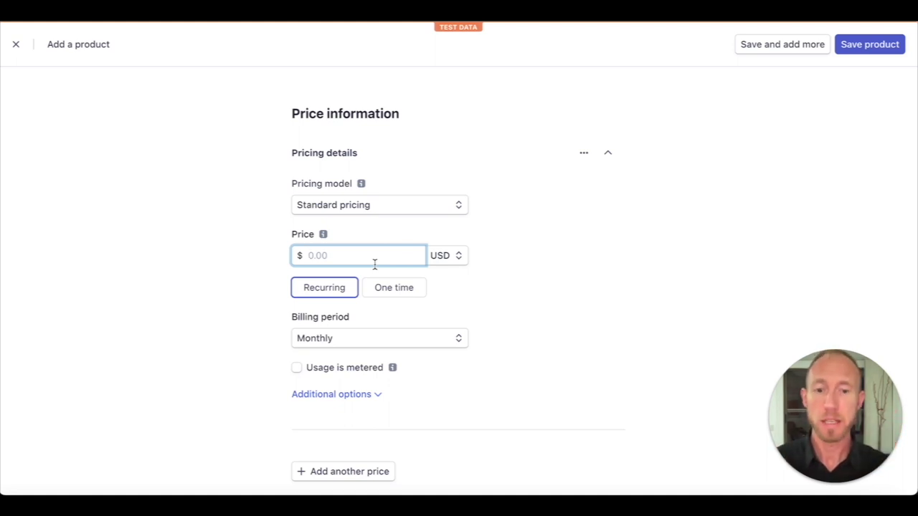
type("19.99")
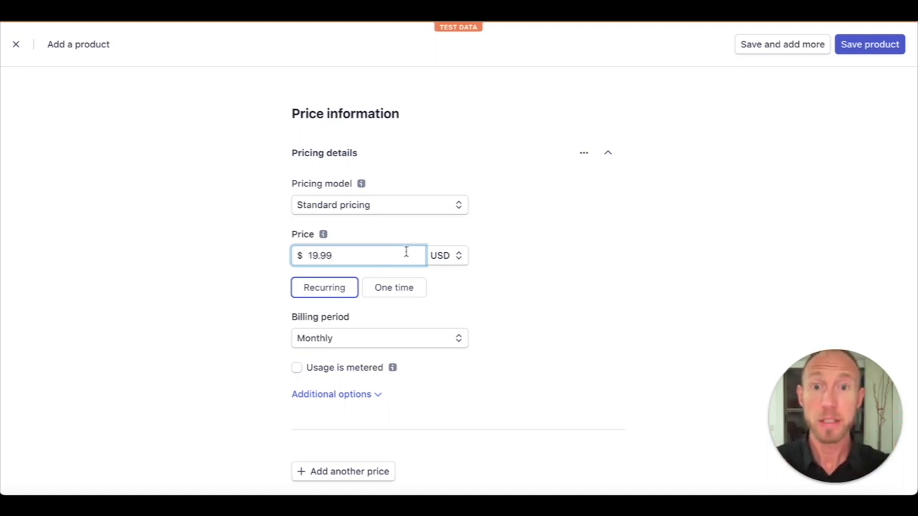
left_click(467, 241)
left_click(508, 234)
scroll(490, 291, "down", 1)
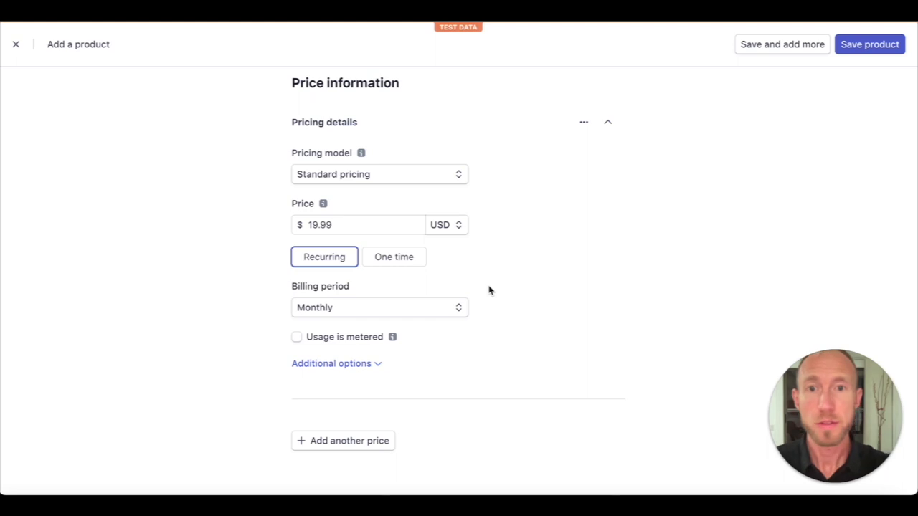
Review the product and price information, and save the new product
scroll(497, 283, "up", 5)
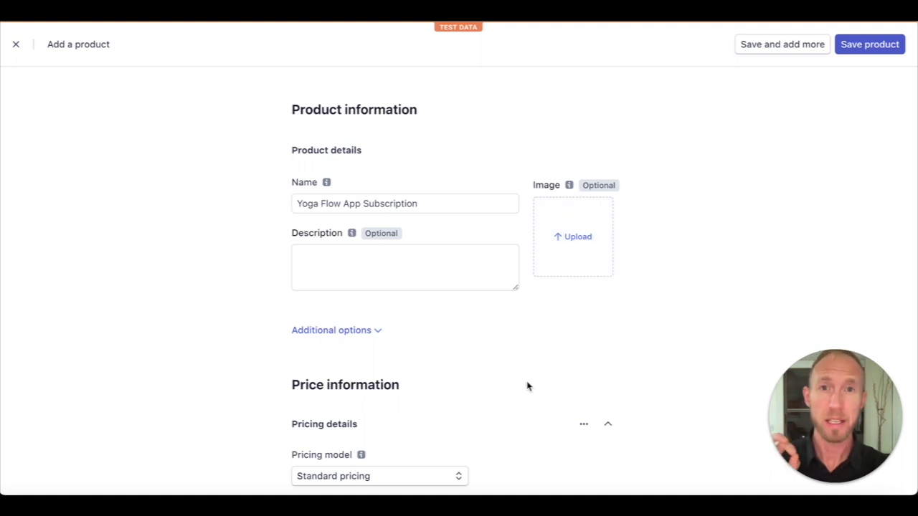
scroll(518, 387, "down", 5)
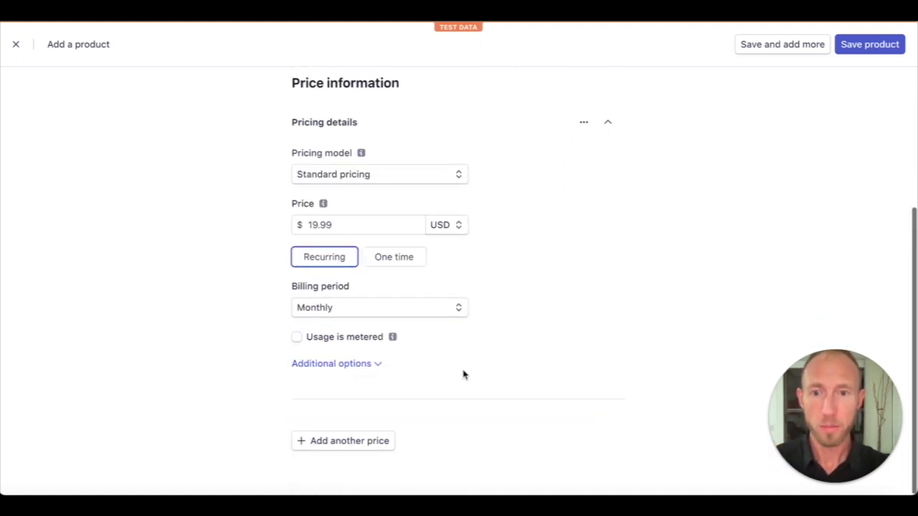
scroll(563, 311, "up", 5)
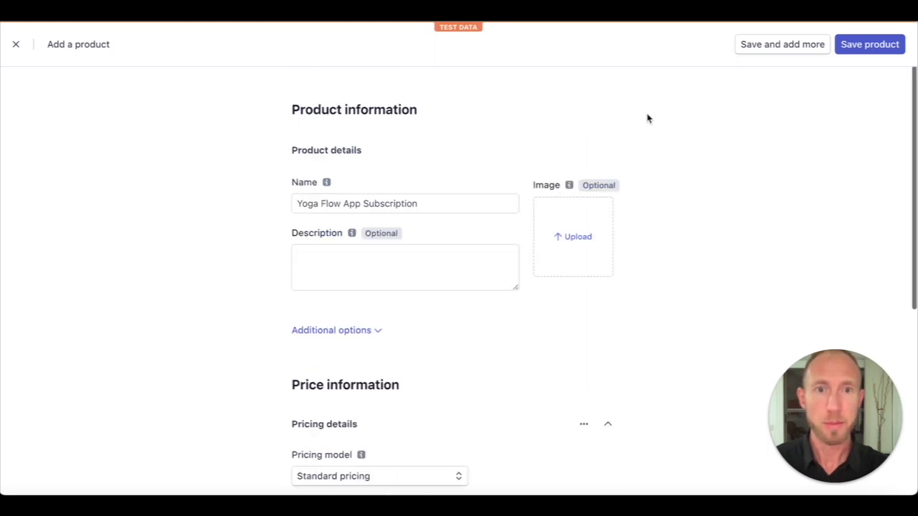
left_click(883, 50)
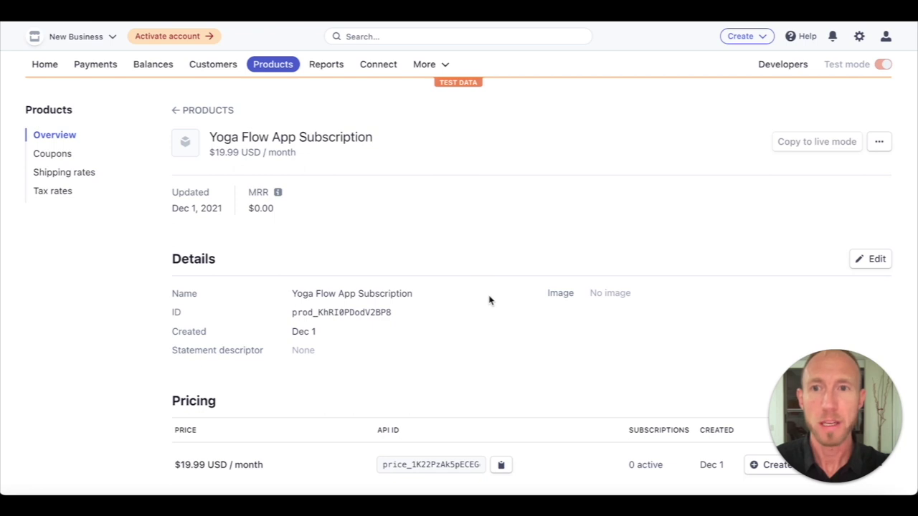
Copy the API ID of the product's monthly price and paste it as the Subscription - Create action's Price ID in the Bubble editor
scroll(489, 300, "down", 2)
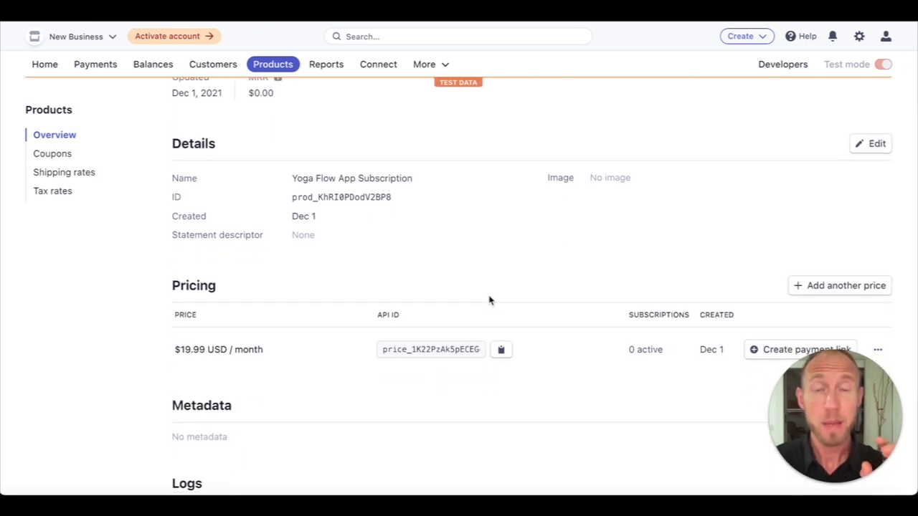
left_click(501, 349)
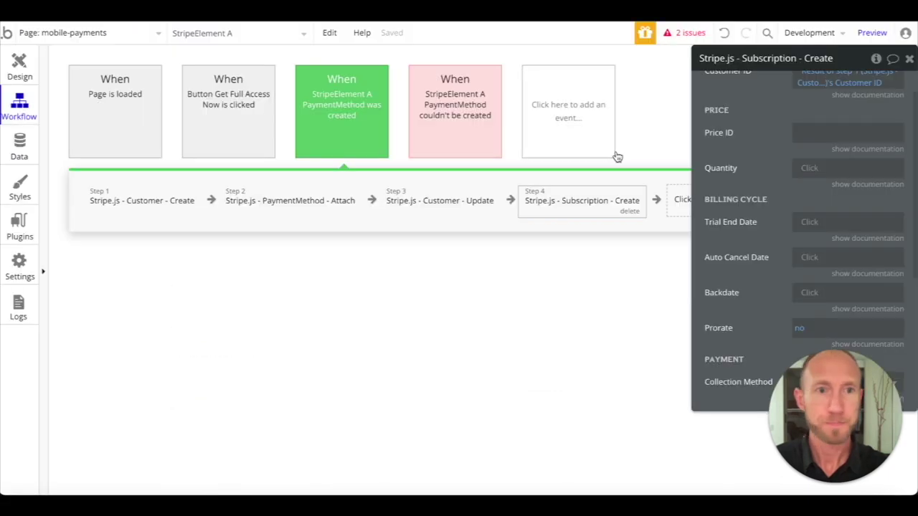
left_click(796, 131)
right_click(796, 131)
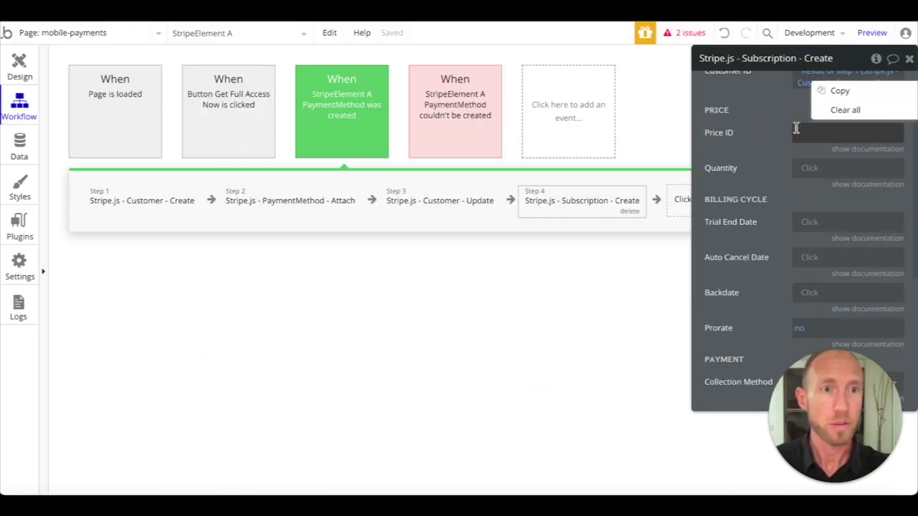
left_click(824, 131)
key("ctrl+v")
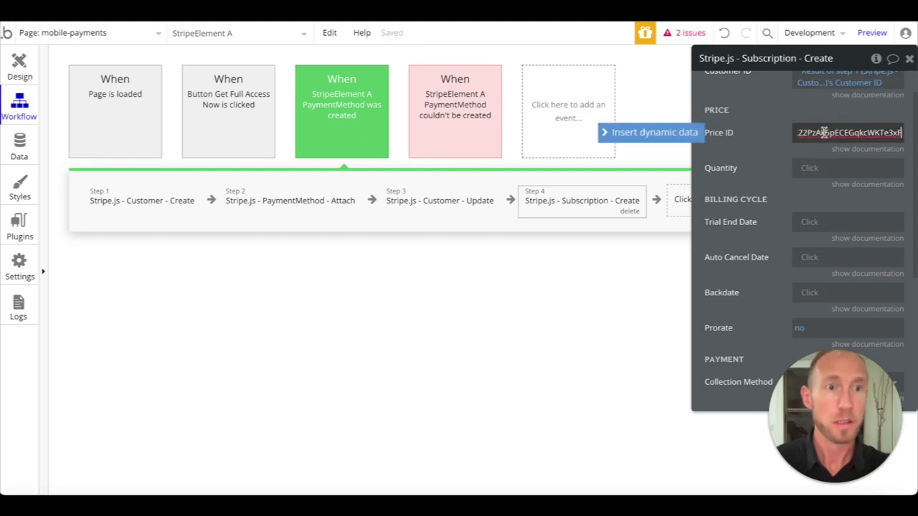
left_click_drag(832, 136, 753, 133)
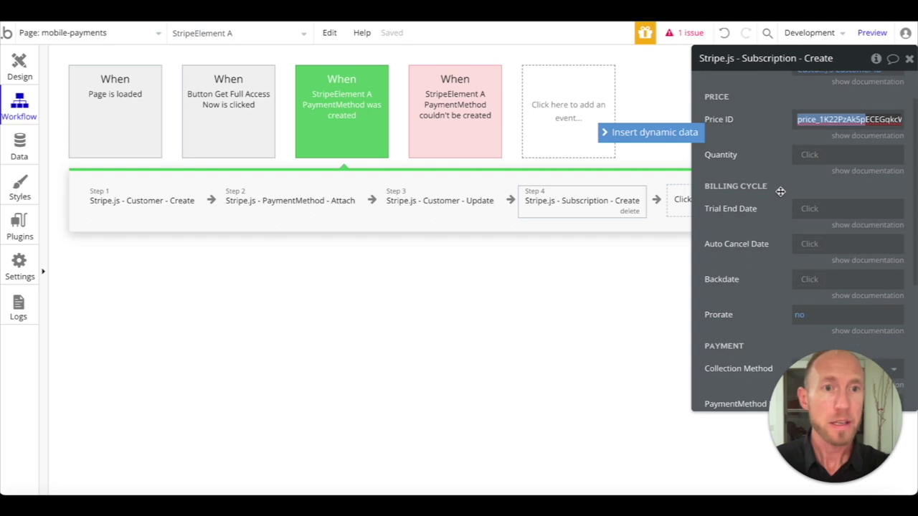
left_click(777, 215)
Set the Subscription - Create action's Quantity to 1
left_click(810, 163)
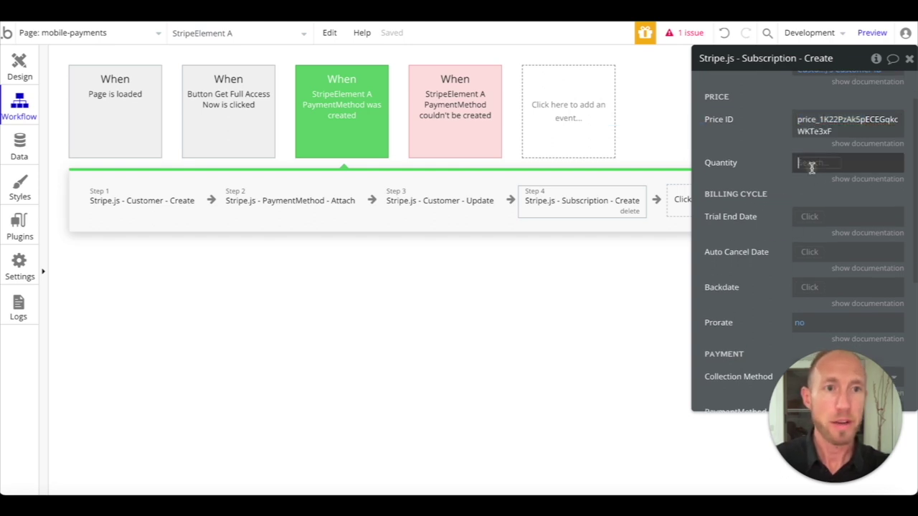
type("1")
left_click(759, 160)
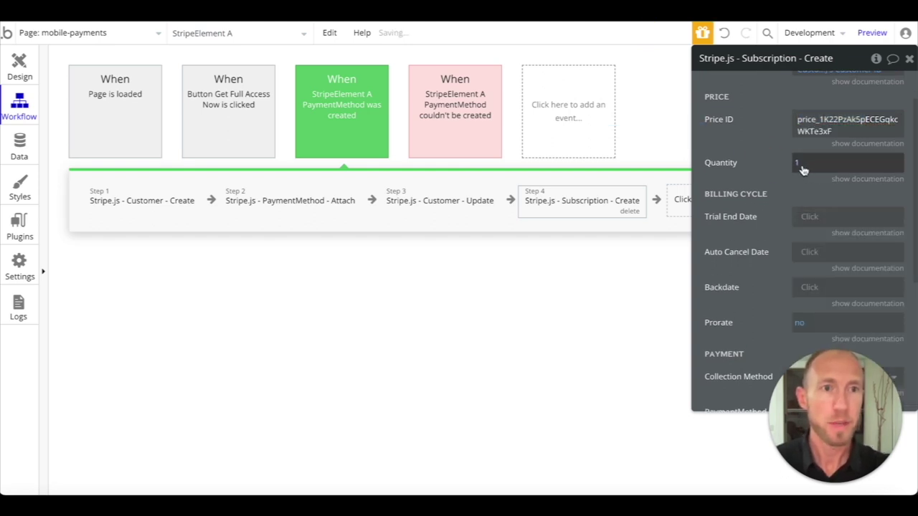
Set the Subscription - Create action's Trial End Date to Current date/time +(months): 1
left_click(809, 218)
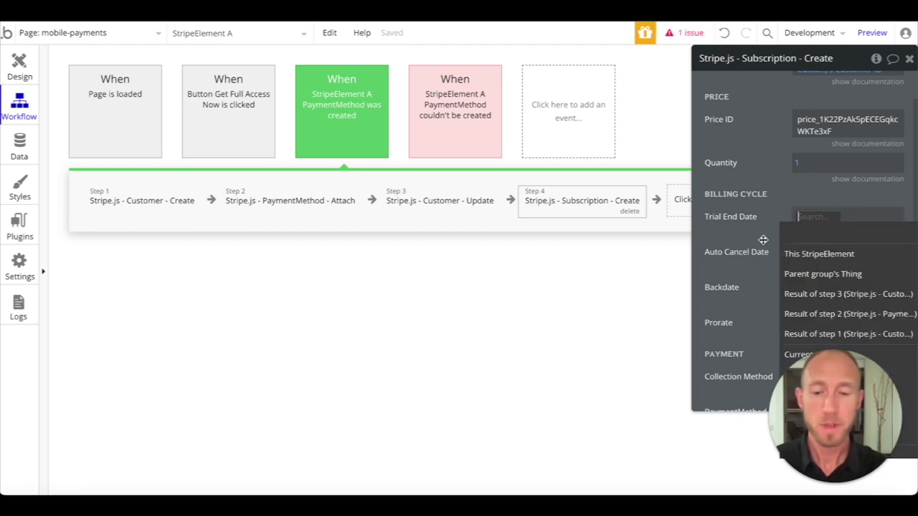
type("curre")
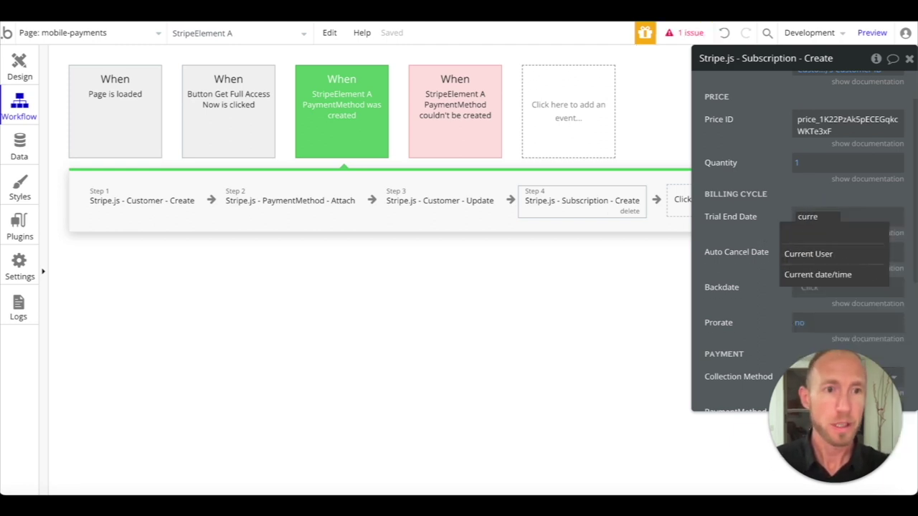
left_click(805, 277)
left_click(879, 217)
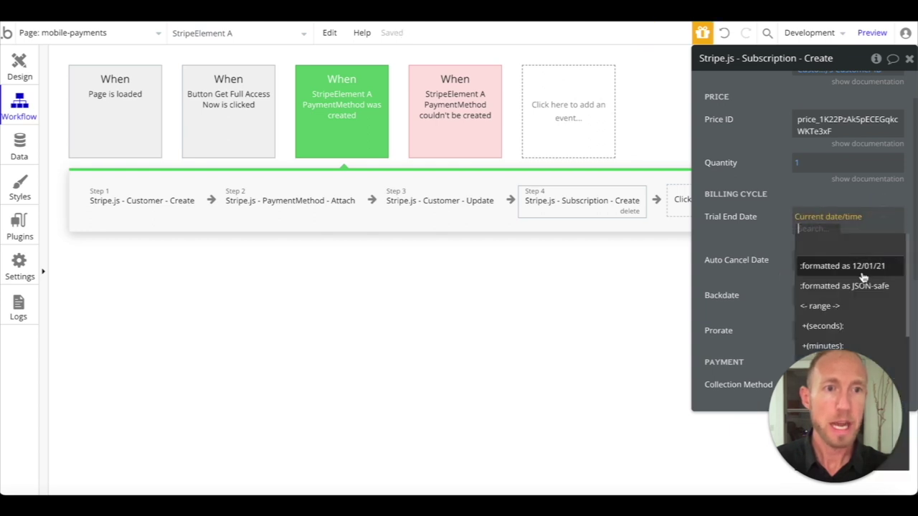
scroll(861, 274, "down", 5)
scroll(860, 278, "up", 2)
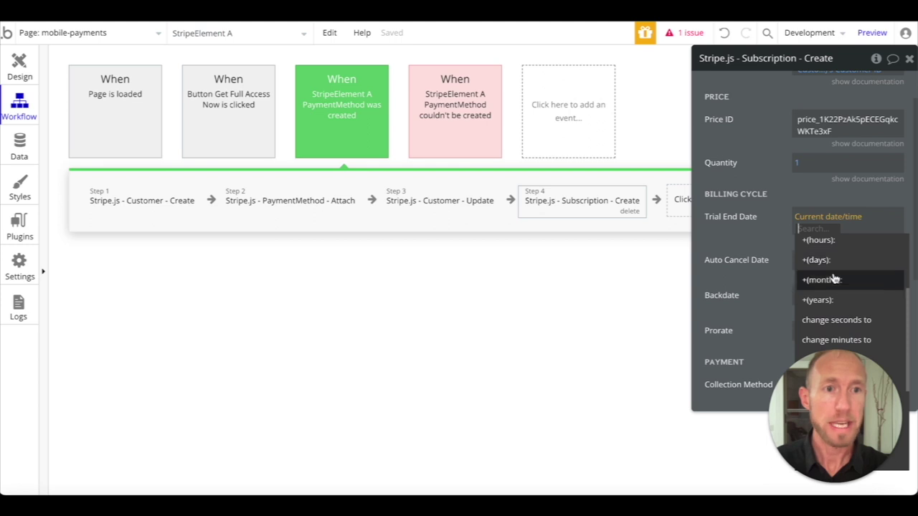
left_click(834, 281)
type("1")
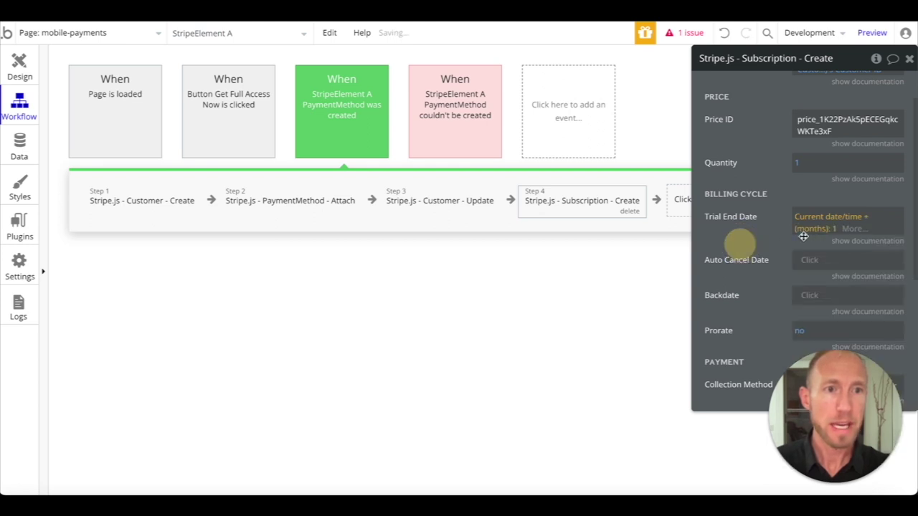
Change the Trial End Date expression to Current date/time +(days): 14
left_click(825, 227)
scroll(836, 294, "down", 3)
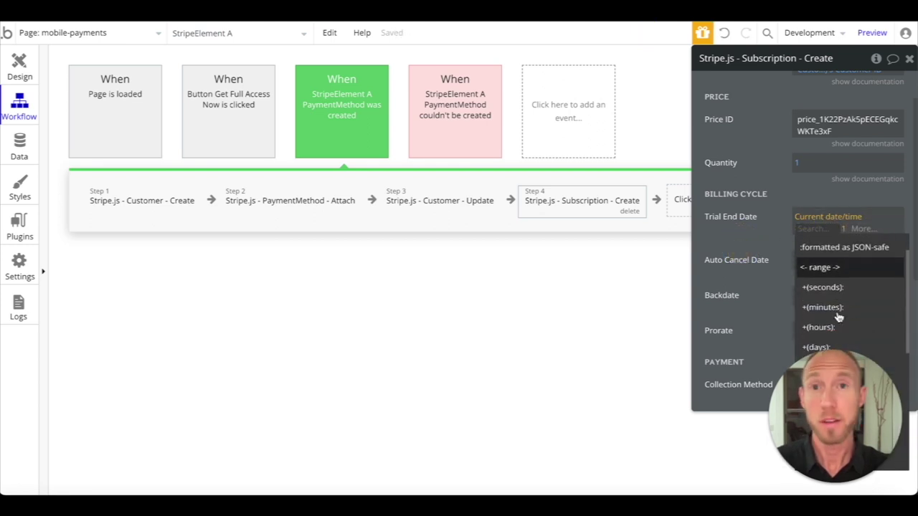
scroll(836, 316, "down", 2)
scroll(836, 315, "up", 1)
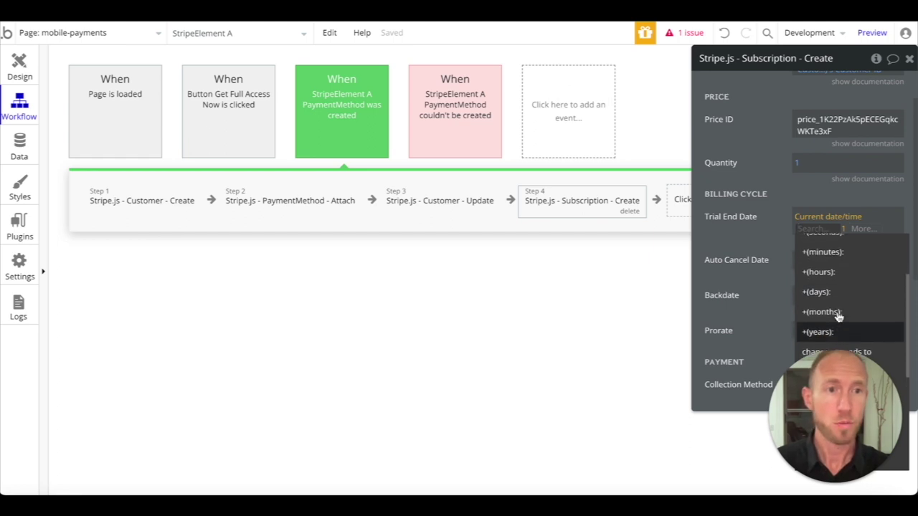
left_click(826, 294)
left_click(895, 223)
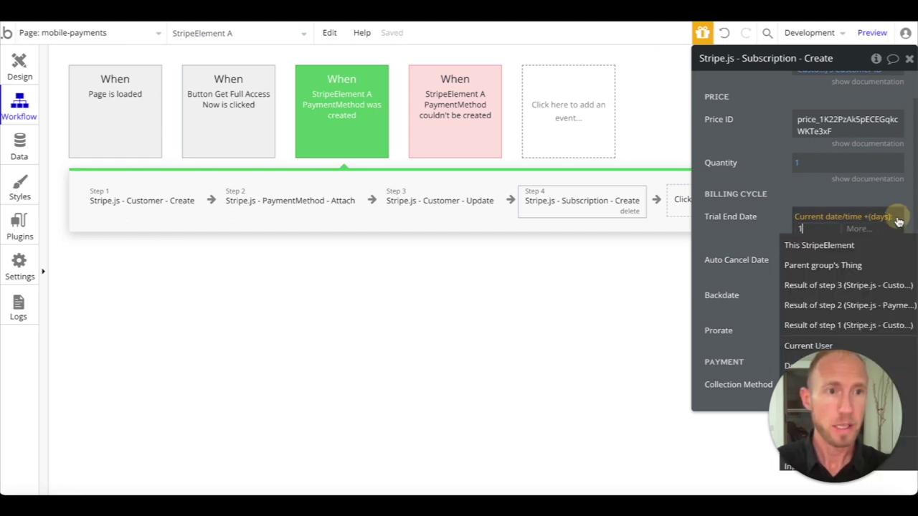
type("4")
left_click(759, 244)
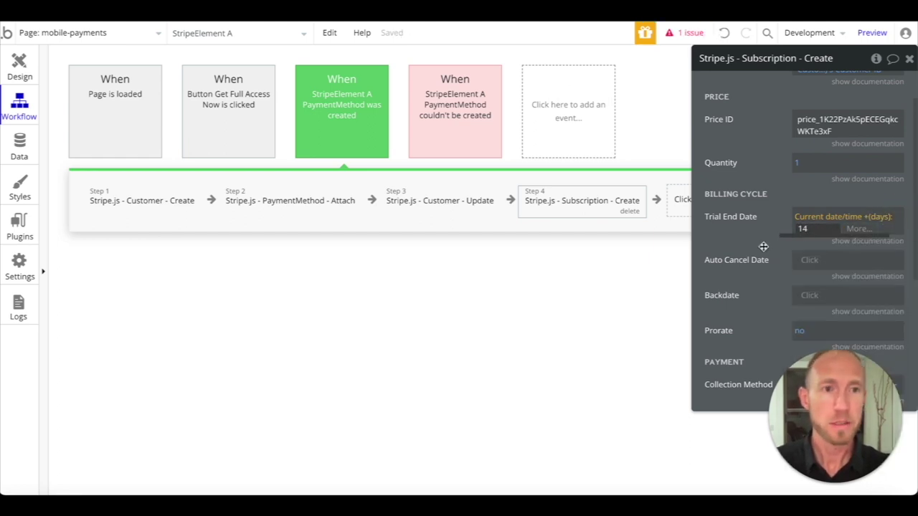
Clear the Trial End Date expression from the Subscription - Create action
left_click(803, 228)
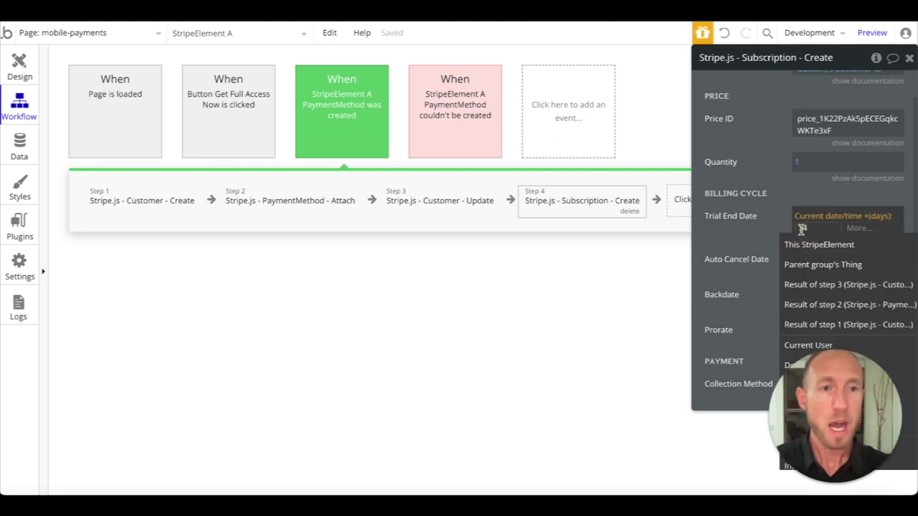
right_click(825, 223)
left_click(832, 221)
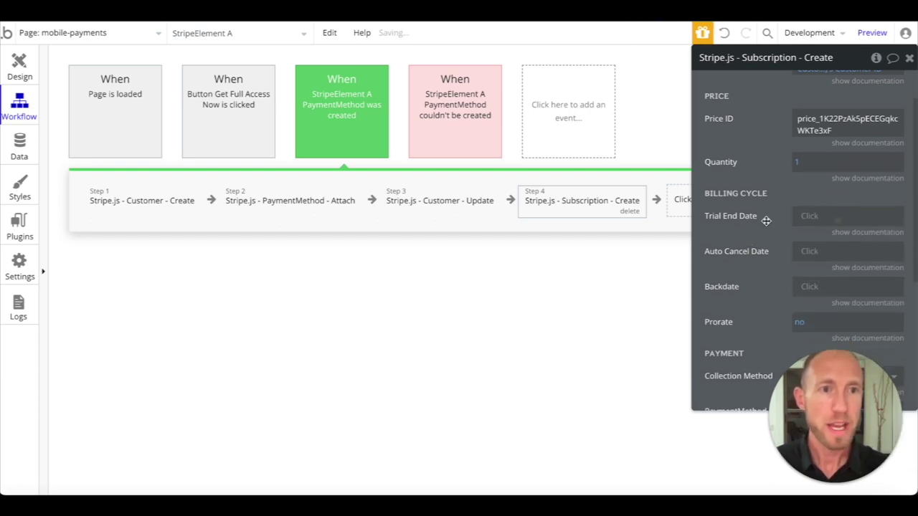
Examine the Subscription - Create action's customer, price, billing cycle, payment and Stripe Connect settings, and compare them with the Customer - Update step
scroll(783, 245, "down", 2)
scroll(789, 245, "down", 1)
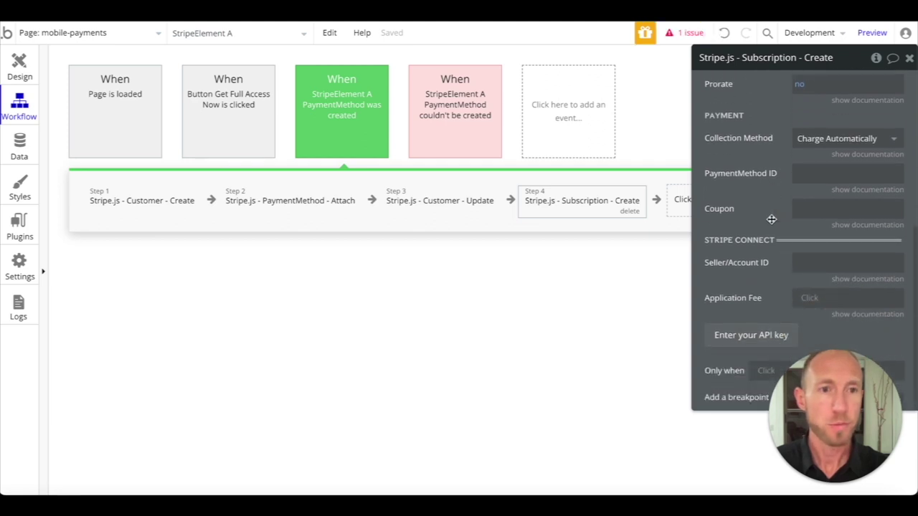
scroll(769, 225, "up", 4)
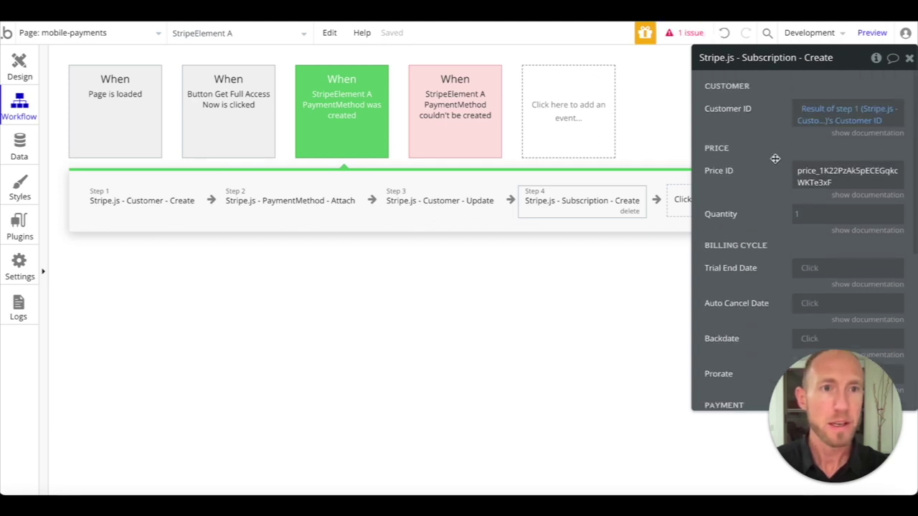
scroll(766, 206, "down", 1)
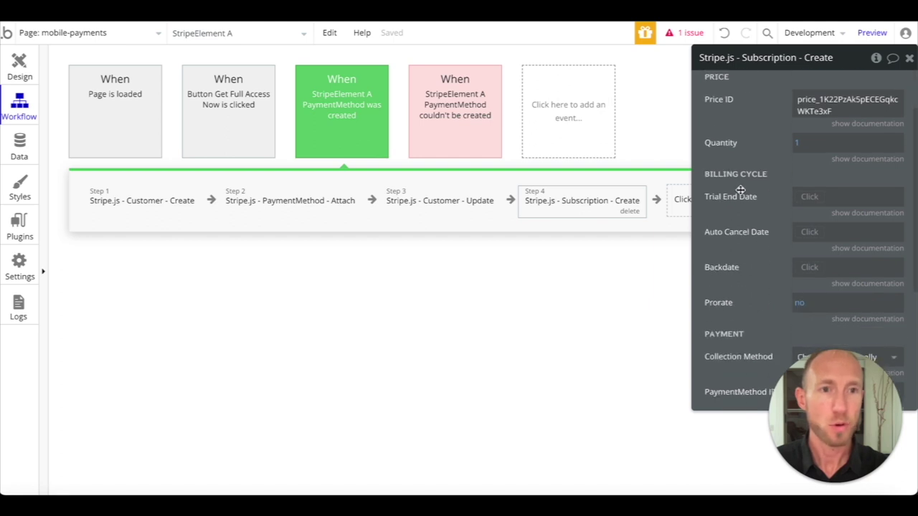
scroll(752, 256, "down", 1)
scroll(760, 238, "down", 2)
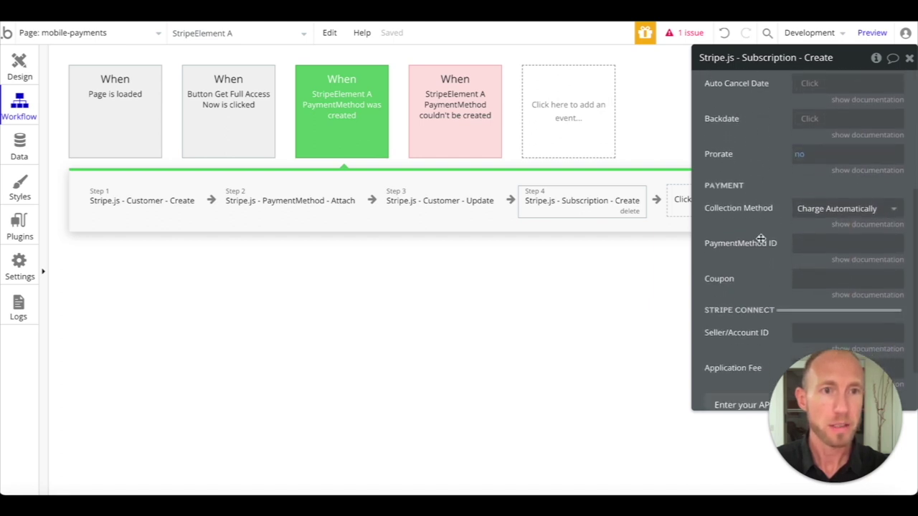
scroll(781, 201, "down", 1)
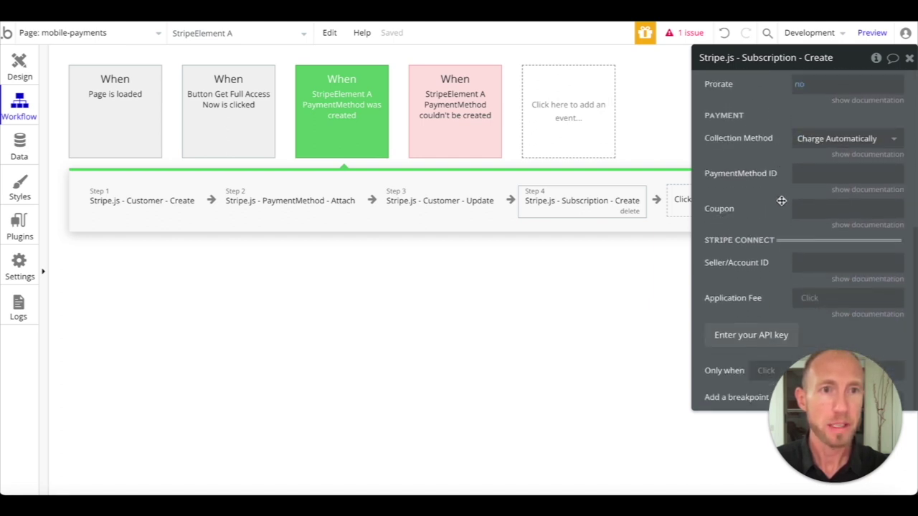
left_click(452, 206)
left_click(549, 200)
scroll(781, 176, "up", 5)
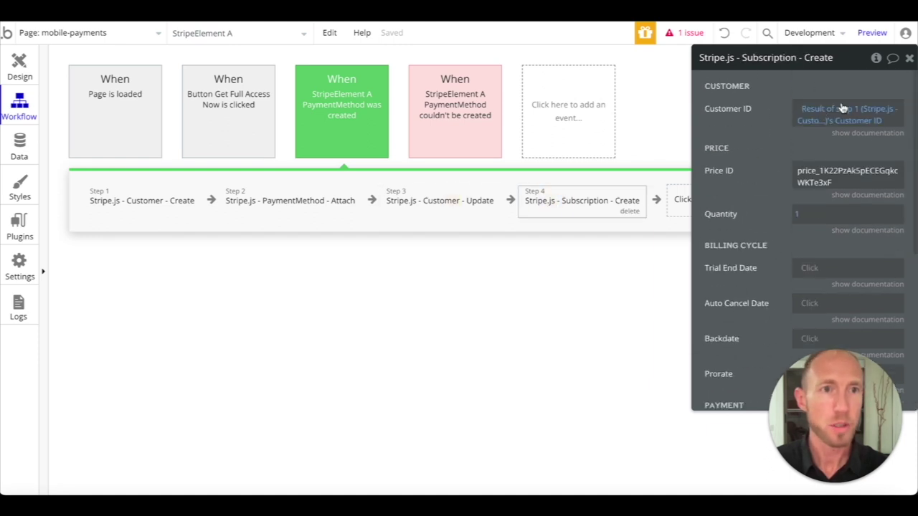
Add a "Make changes to thing..." action after the Subscription - Create step in the PaymentMethod was created workflow
left_click(685, 206)
mouse_move(706, 277)
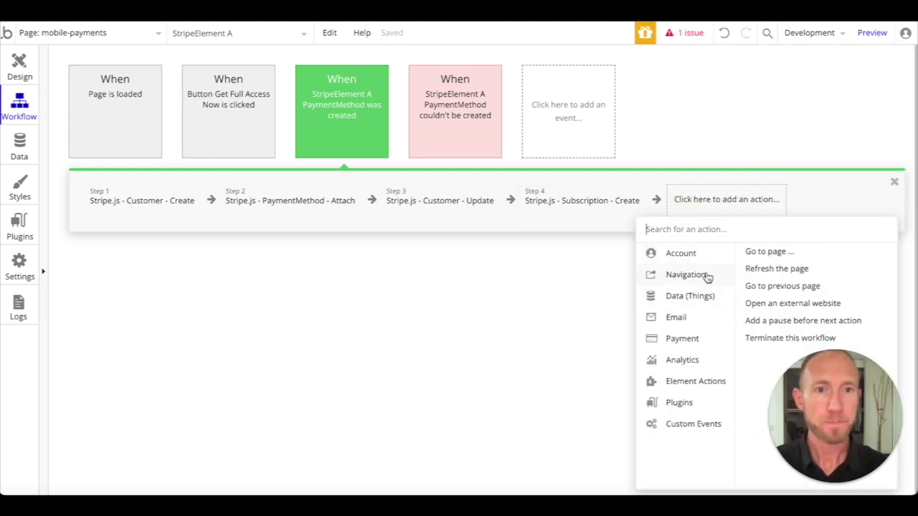
mouse_move(700, 303)
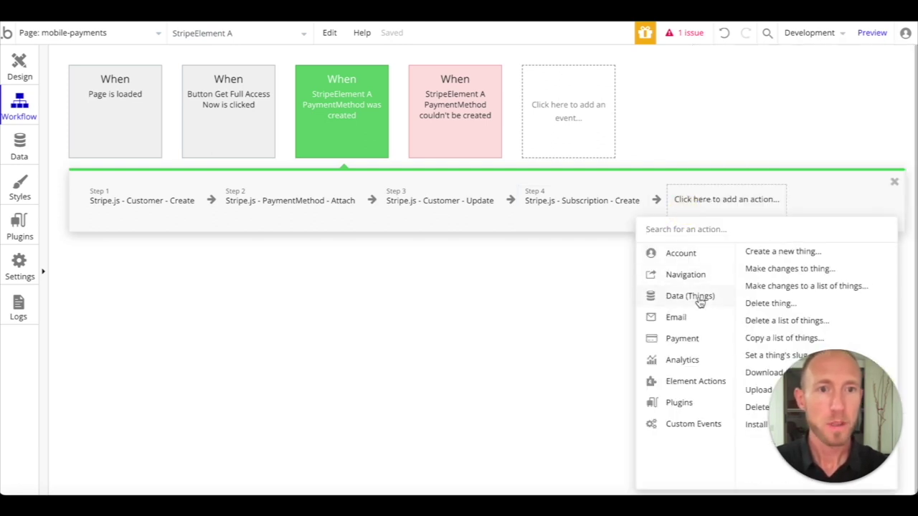
left_click(776, 270)
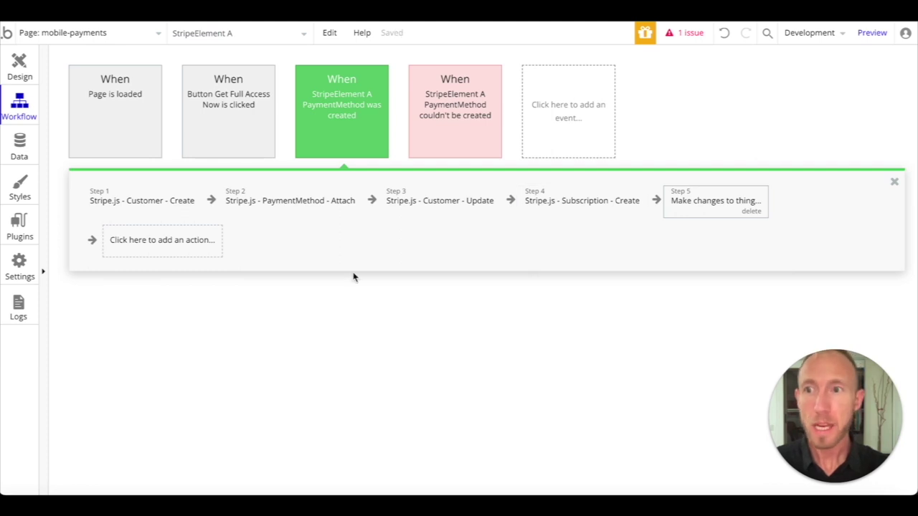
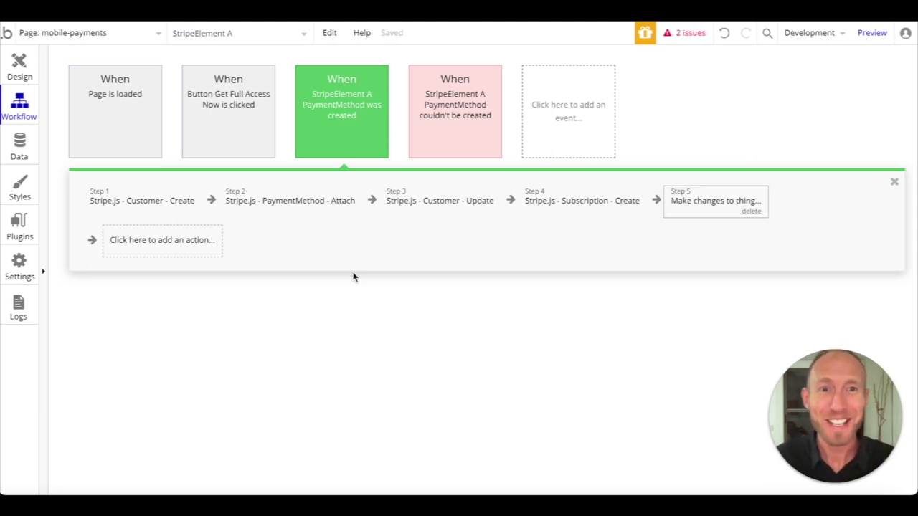
Set the step 5 Make changes to thing action's Thing to change to a search for the User type
left_click(701, 209)
left_click(797, 91)
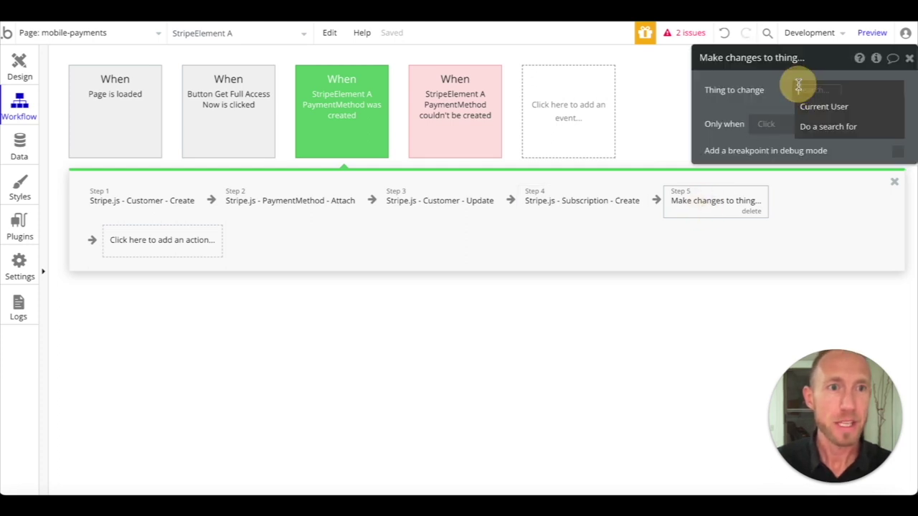
left_click(818, 129)
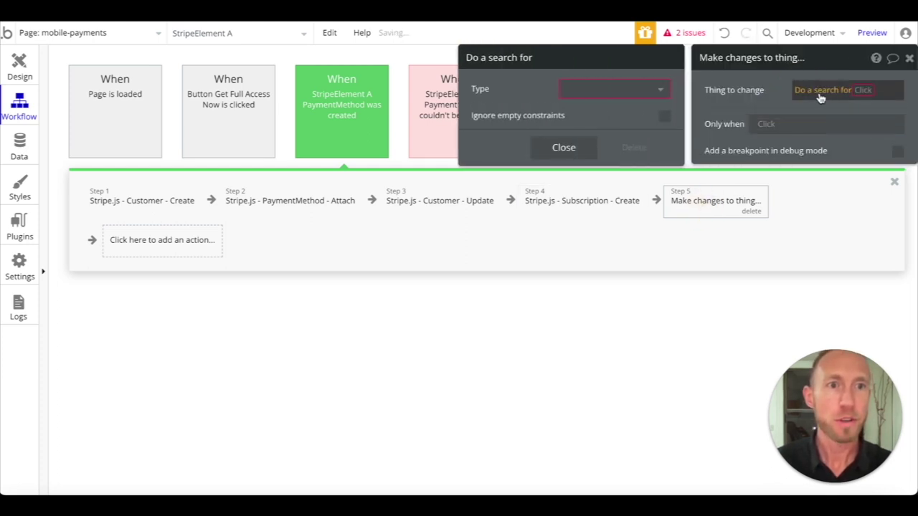
left_click(588, 89)
left_click(574, 111)
Add a constraint to the user search: unique id = Group Payments Page's UserID
left_click(543, 126)
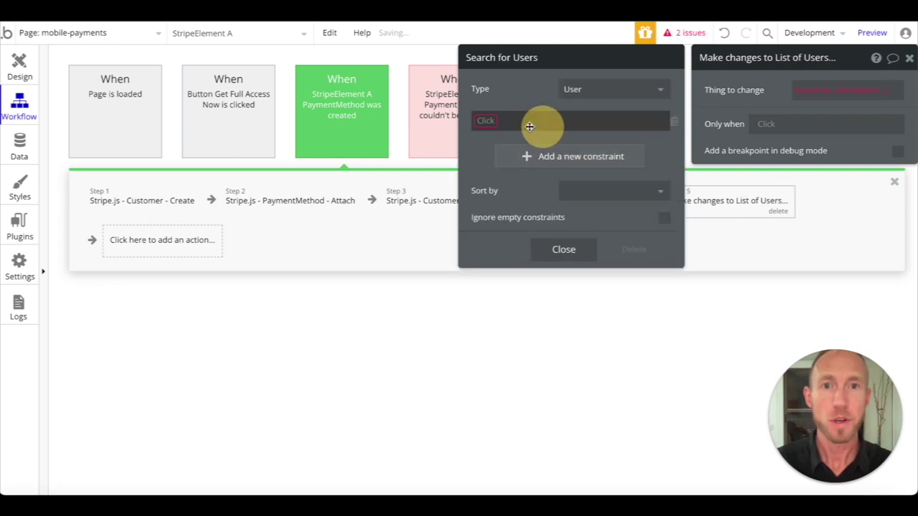
left_click(483, 120)
scroll(516, 345, "down", 3)
left_click(514, 350)
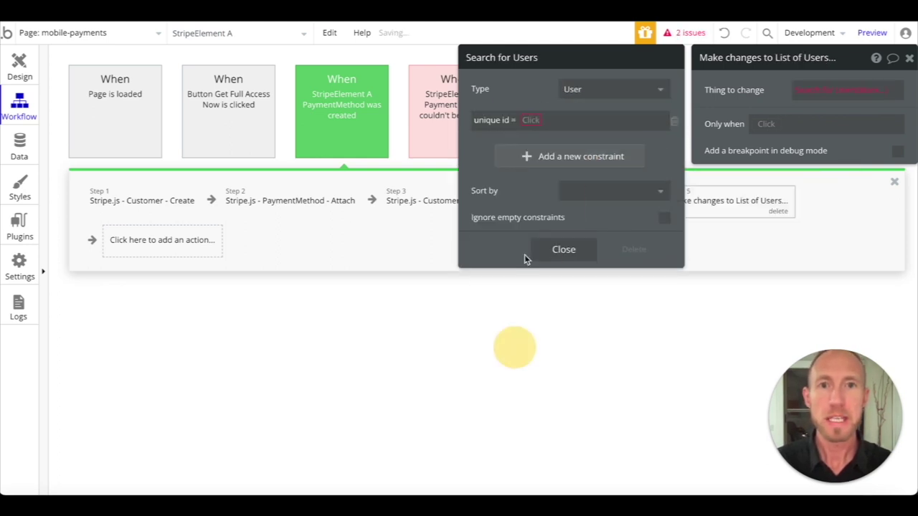
left_click(532, 120)
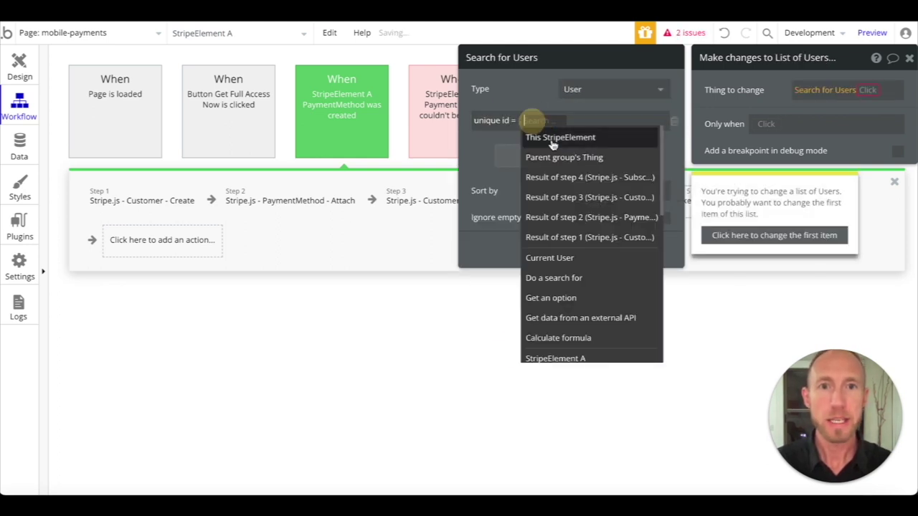
scroll(596, 292, "down", 3)
left_click(579, 304)
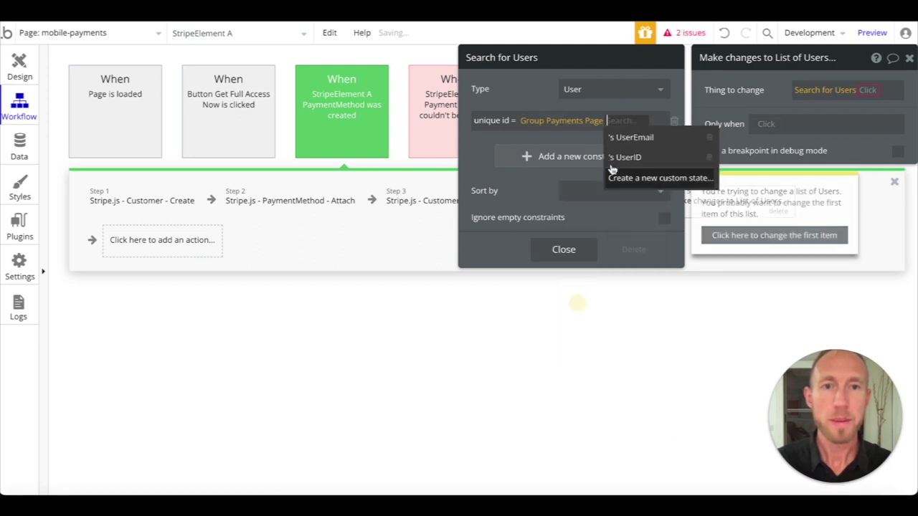
left_click(648, 159)
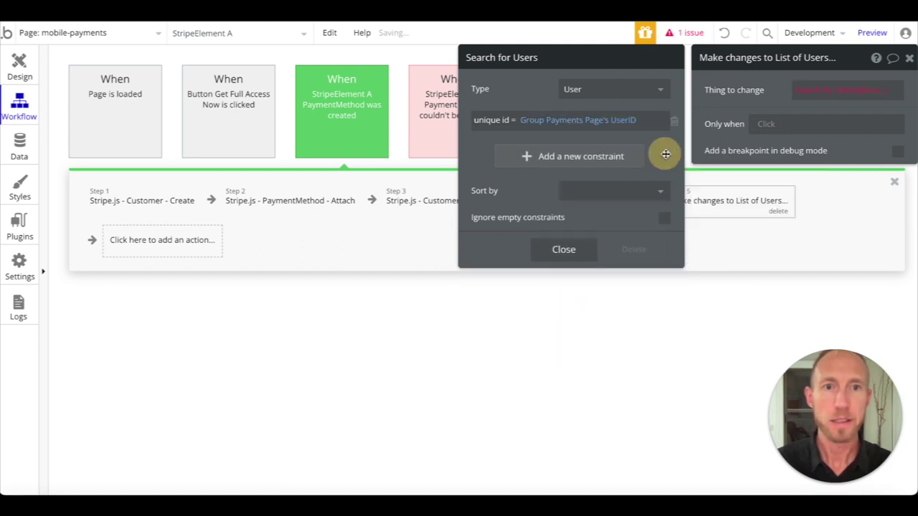
Limit the Thing to change to the user search's :first item and add an empty field change to the action
left_click(878, 97)
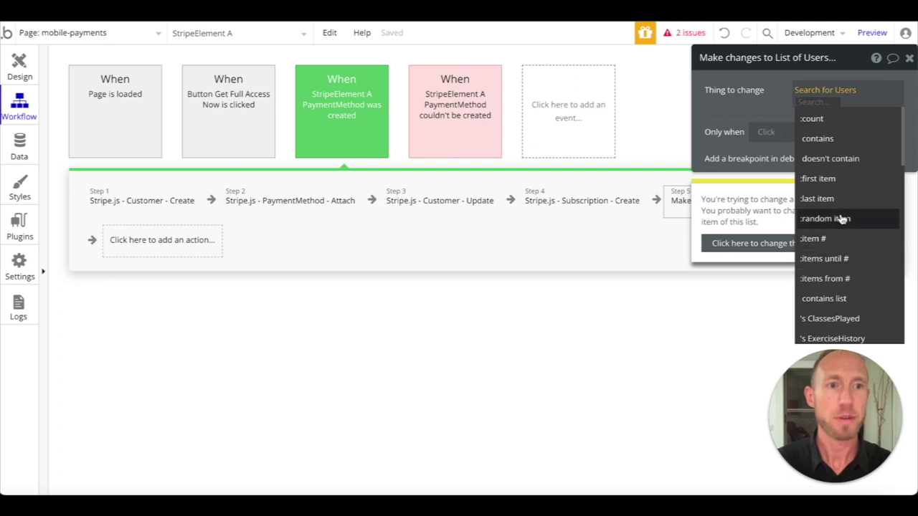
left_click(818, 179)
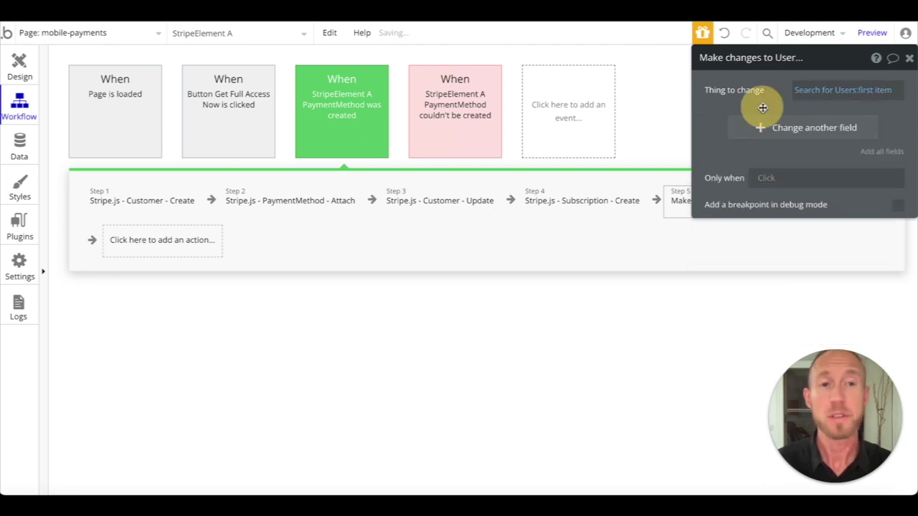
left_click(815, 136)
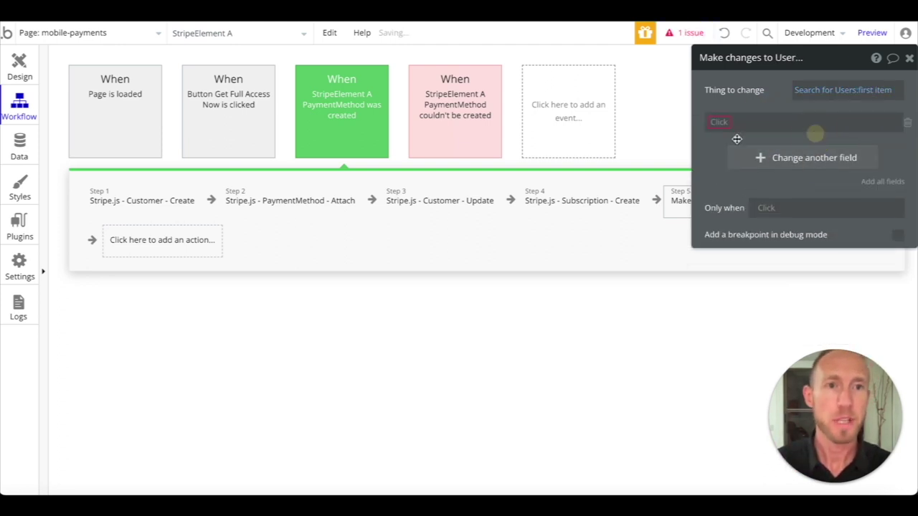
Create a text field named StripeCustomerID on the User data type
left_click(28, 144)
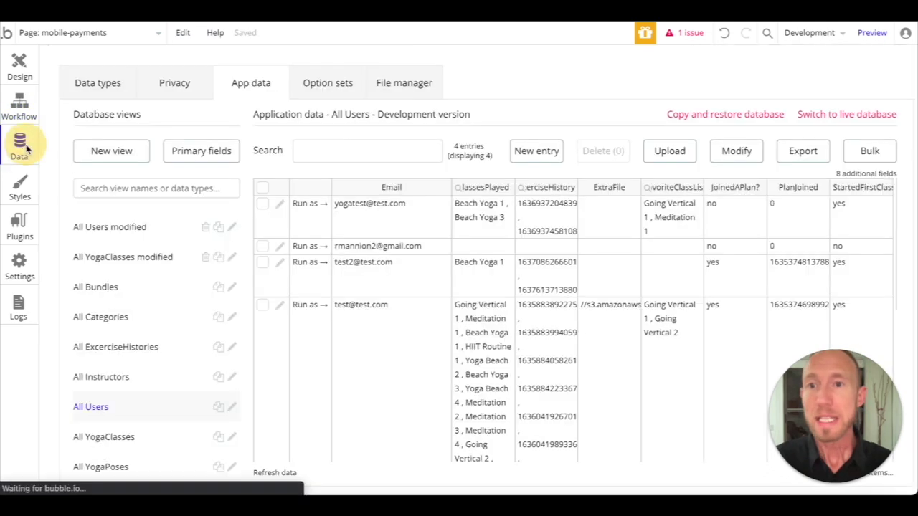
left_click(107, 85)
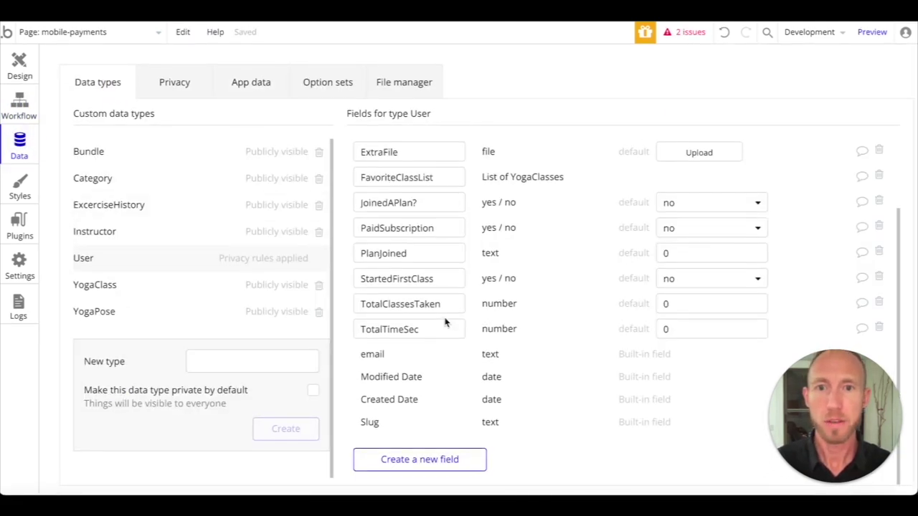
left_click(429, 228)
double_click(429, 228)
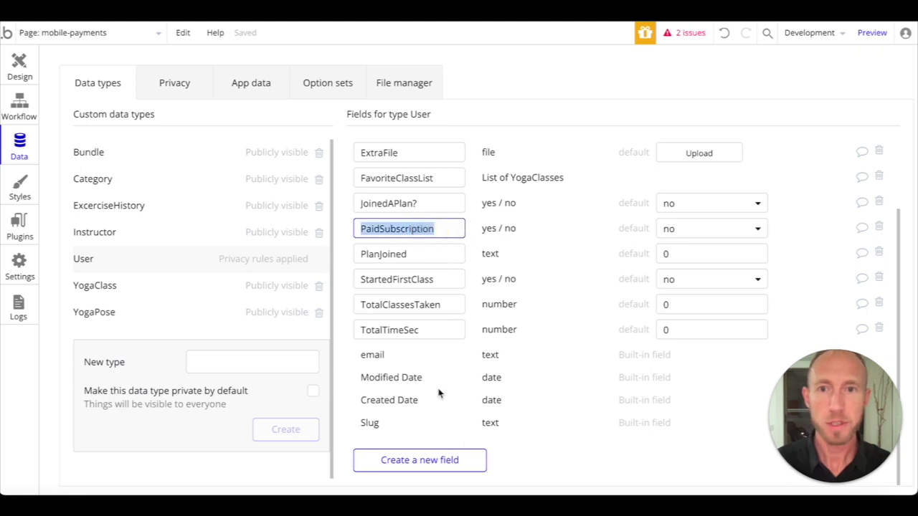
left_click(432, 461)
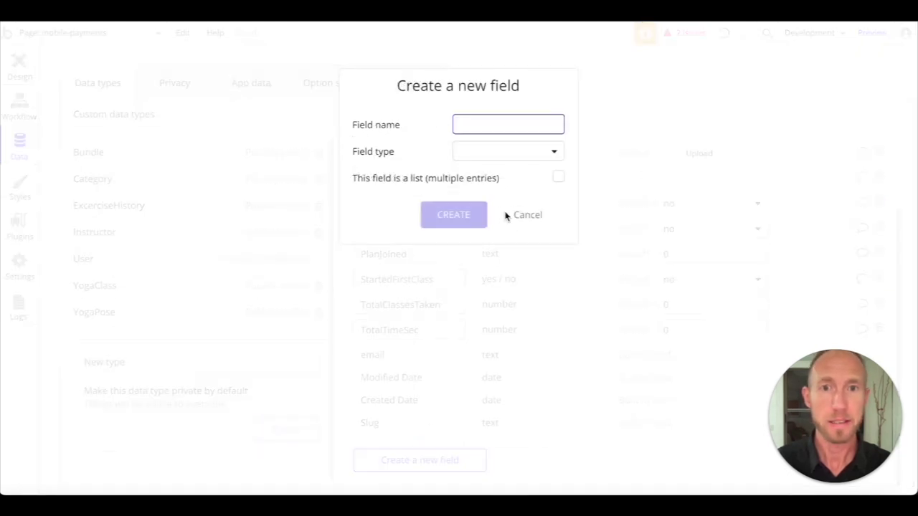
left_click(497, 123)
type("Cust")
key("ctrl+a")
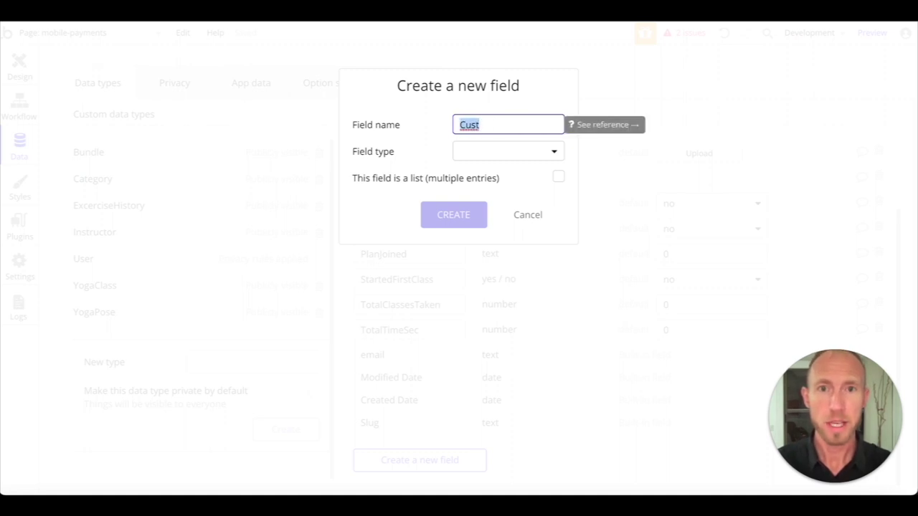
type("Stripe")
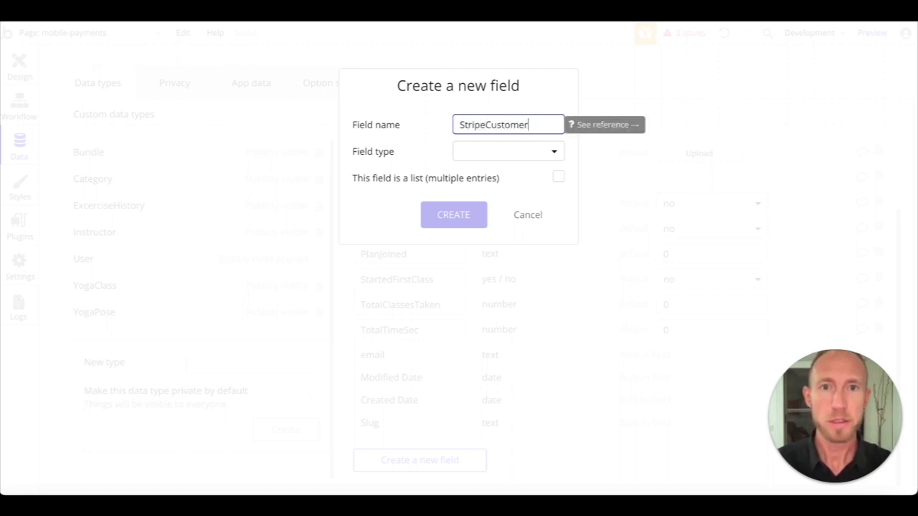
left_click(494, 151)
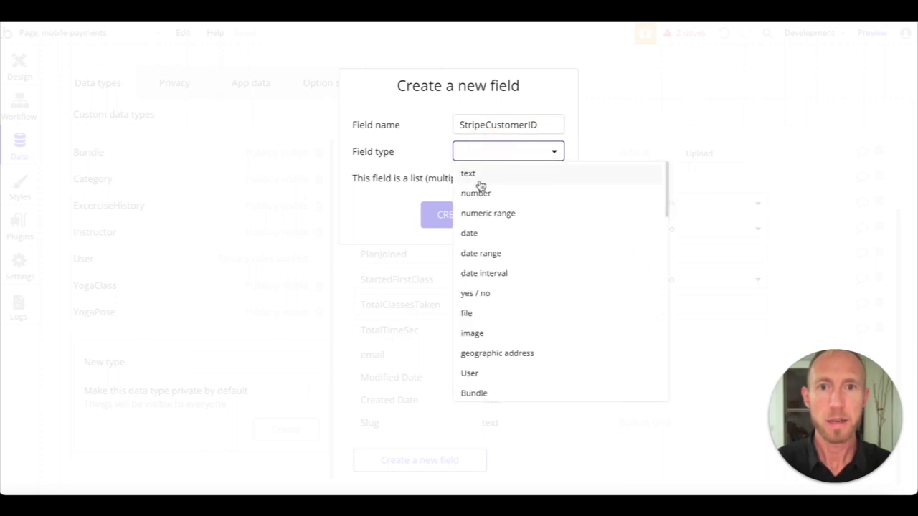
left_click(480, 176)
left_click(455, 219)
Create a text field named StripeSubscriptionID on the User data type
scroll(423, 301, "down", 3)
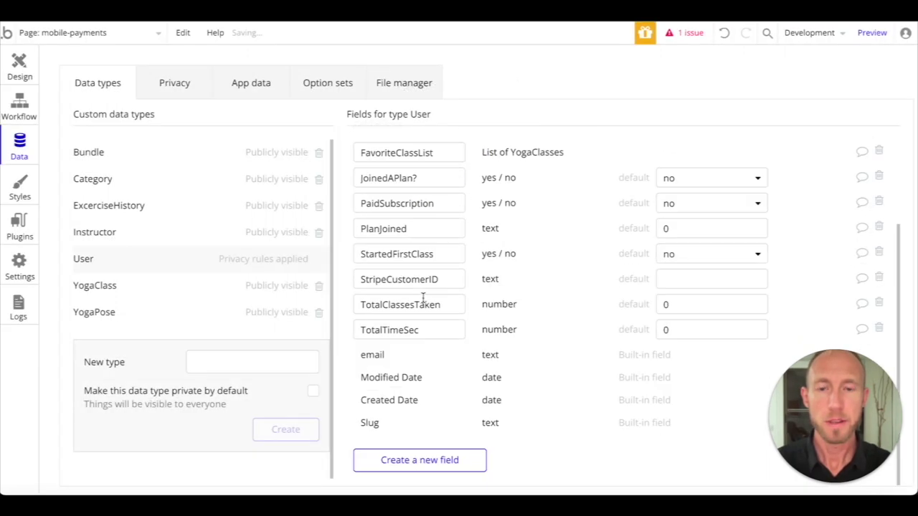
left_click(394, 469)
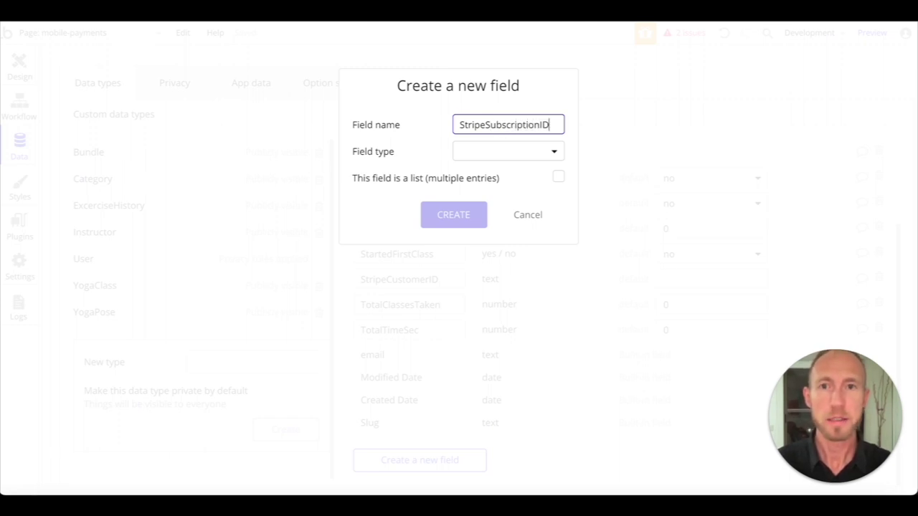
left_click(534, 154)
left_click(492, 174)
left_click(451, 214)
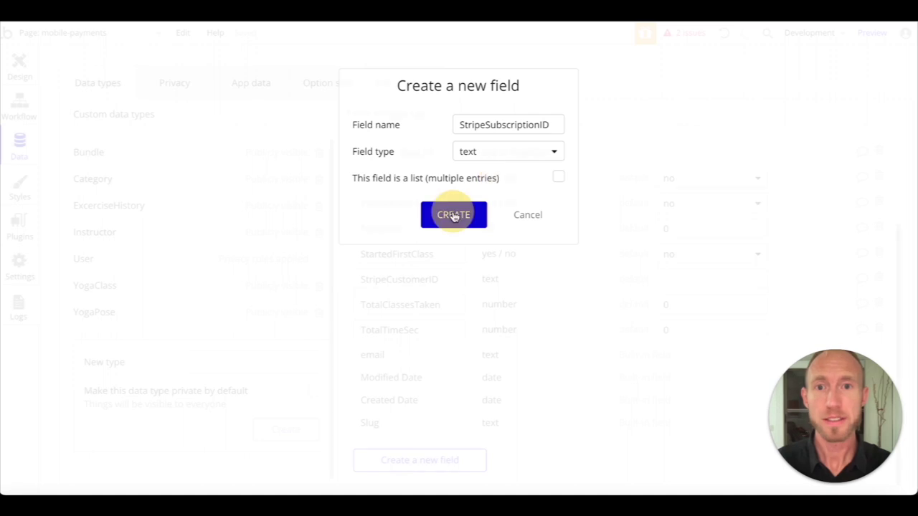
Return to the mobile-payments workflow and set PaidSubscription to "yes" in the Make changes to User action
left_click(17, 76)
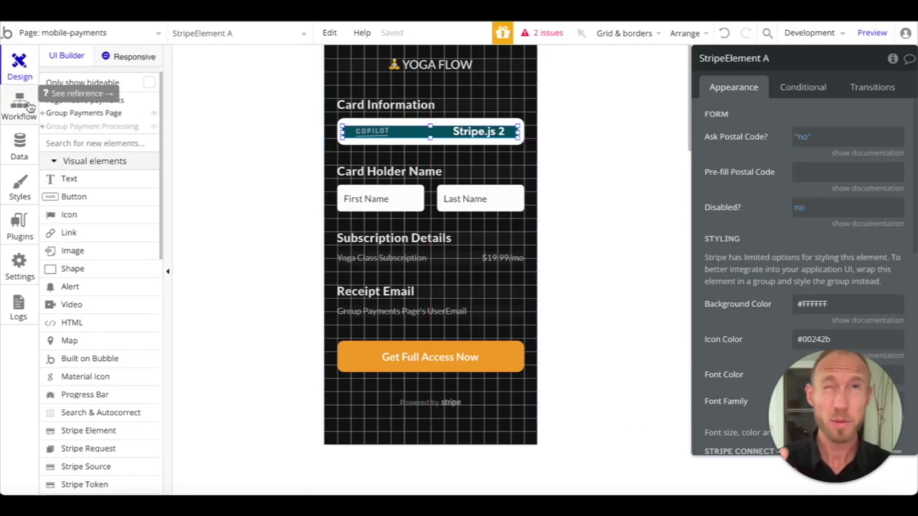
left_click(21, 106)
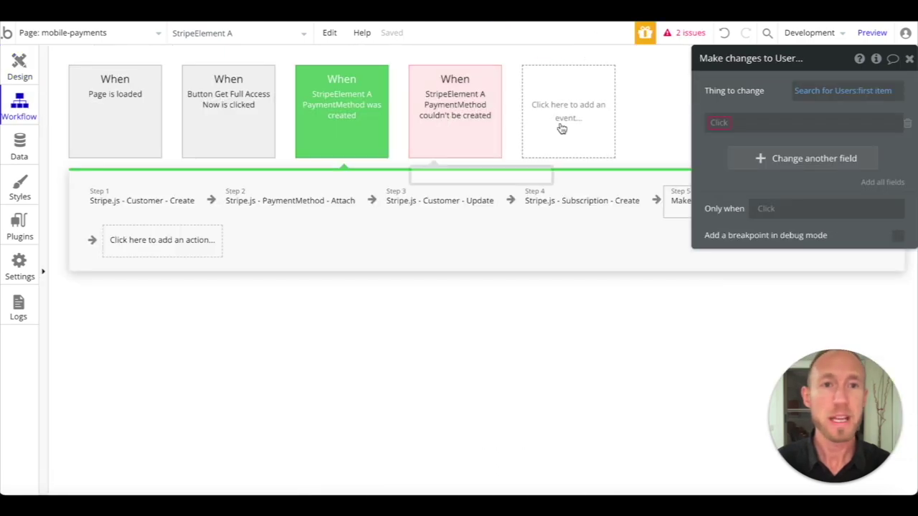
left_click(722, 125)
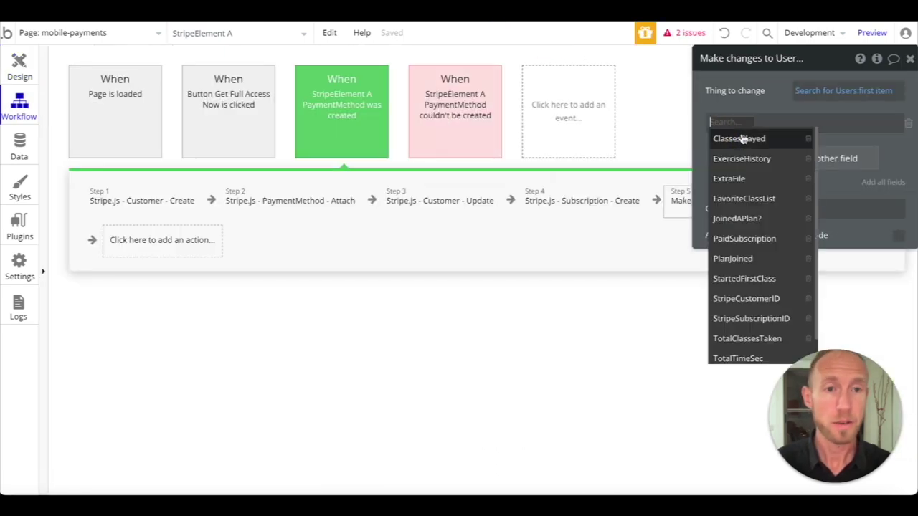
left_click(745, 238)
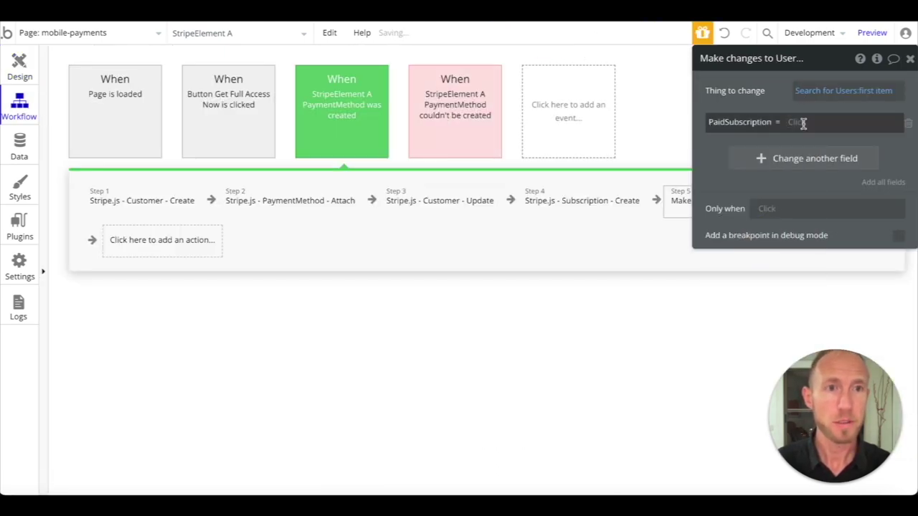
left_click(803, 123)
left_click(799, 158)
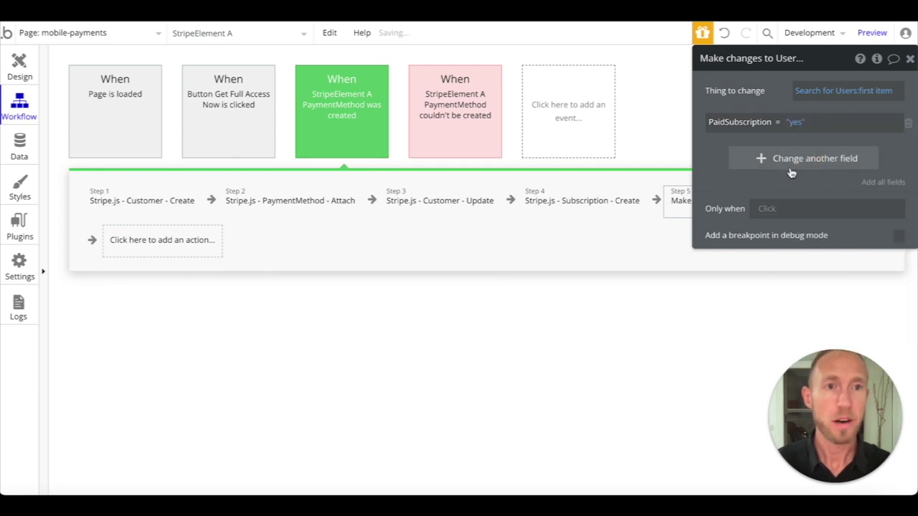
Add a StripeCustomerID field change to the user action, set to Result of step 1's Customer ID
left_click(791, 158)
left_click(712, 152)
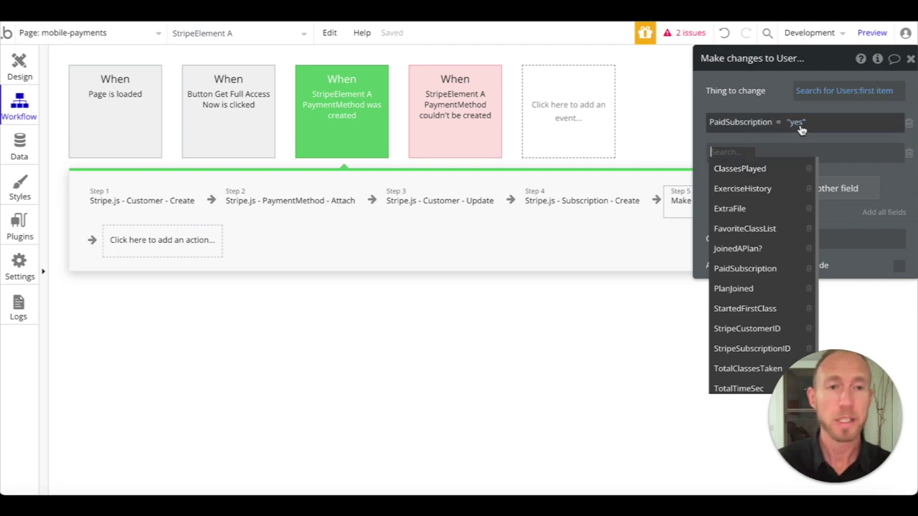
type("sti")
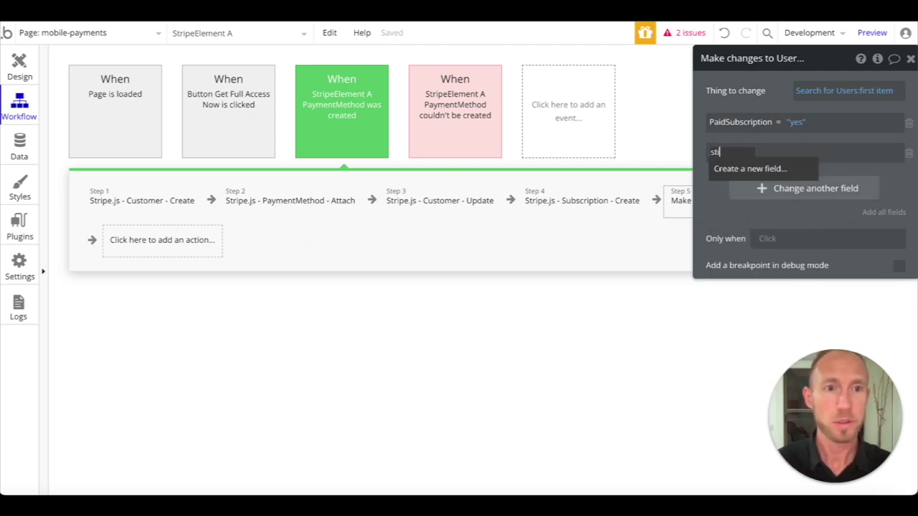
key("BackSpace")
type("r")
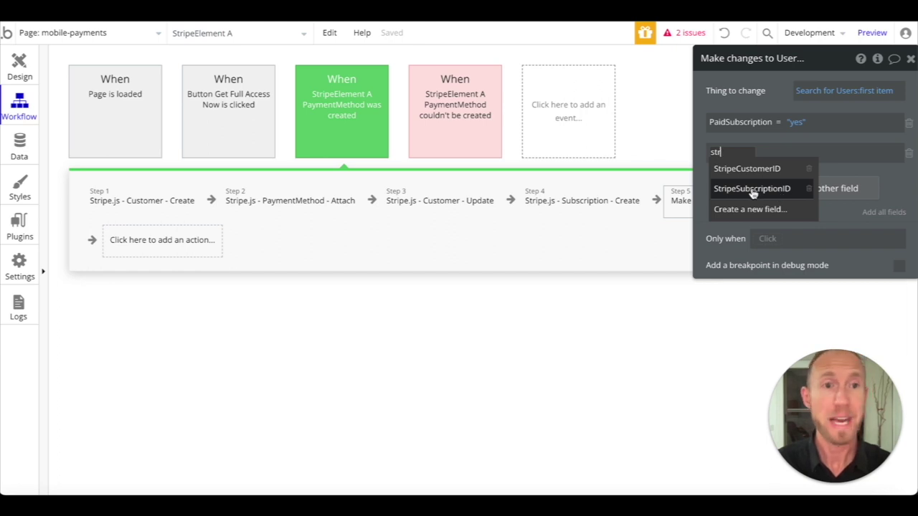
left_click(731, 169)
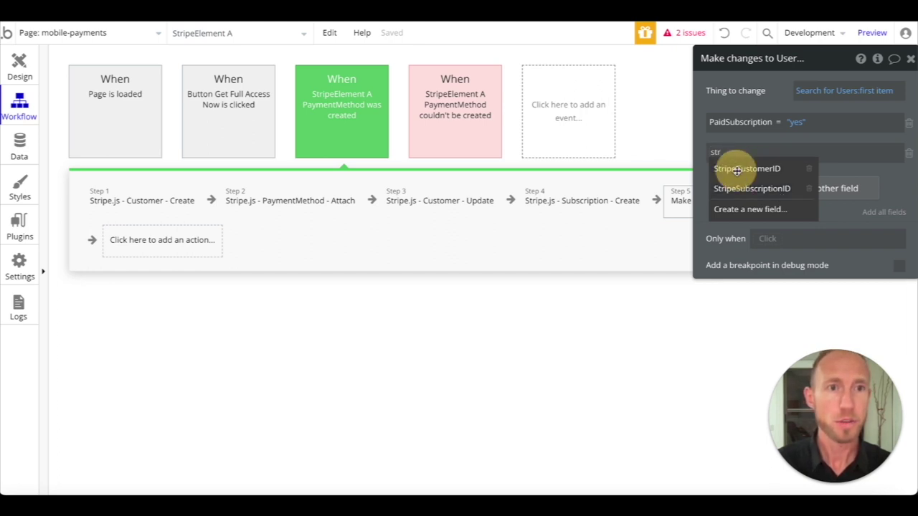
left_click(804, 154)
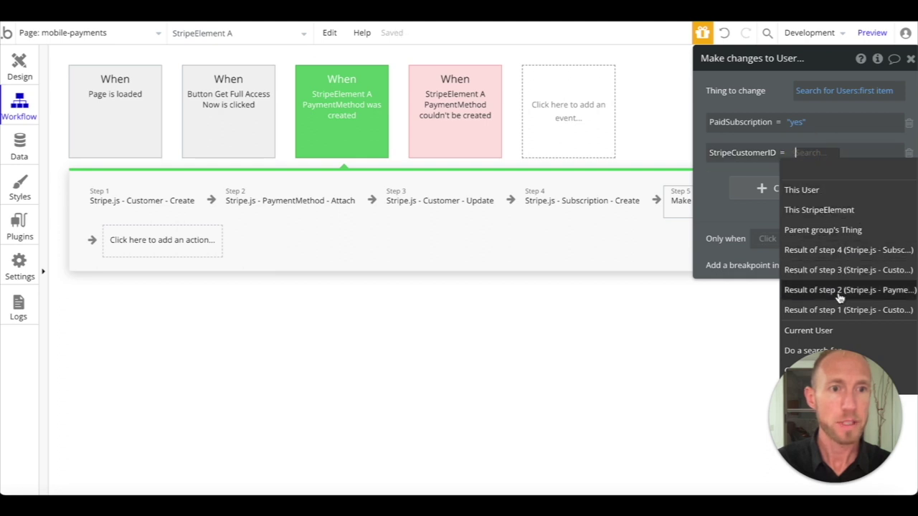
left_click(839, 310)
left_click(795, 182)
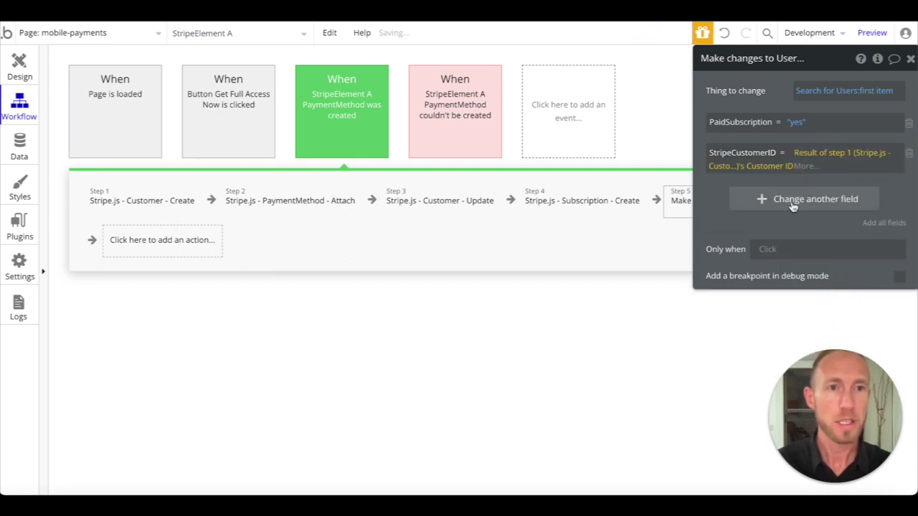
Add a StripeSubscriptionID field change to the user action, set to Result of step 4's Subscription ID
left_click(796, 199)
type("str")
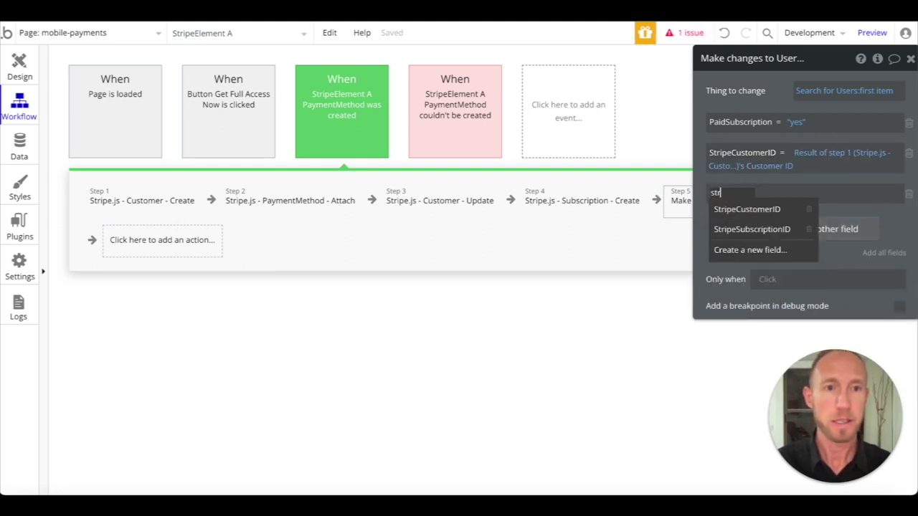
left_click(731, 227)
left_click(807, 194)
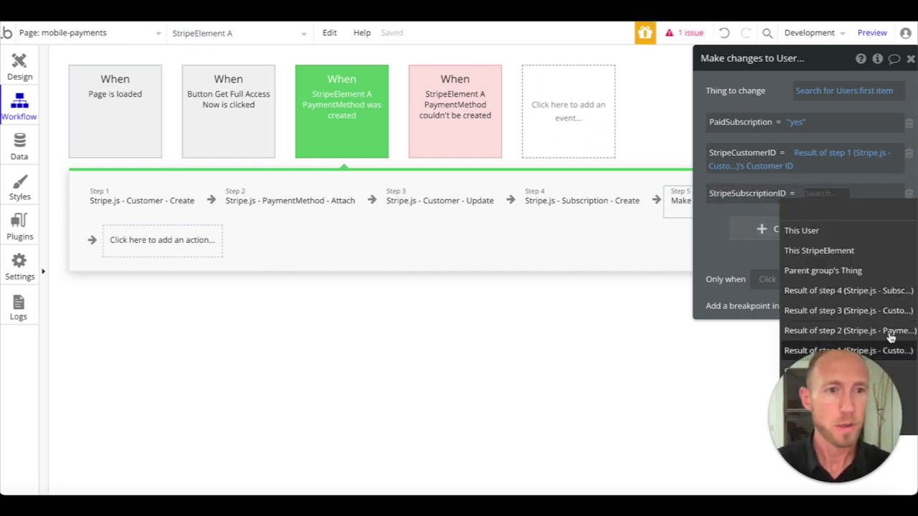
left_click(882, 290)
left_click(797, 222)
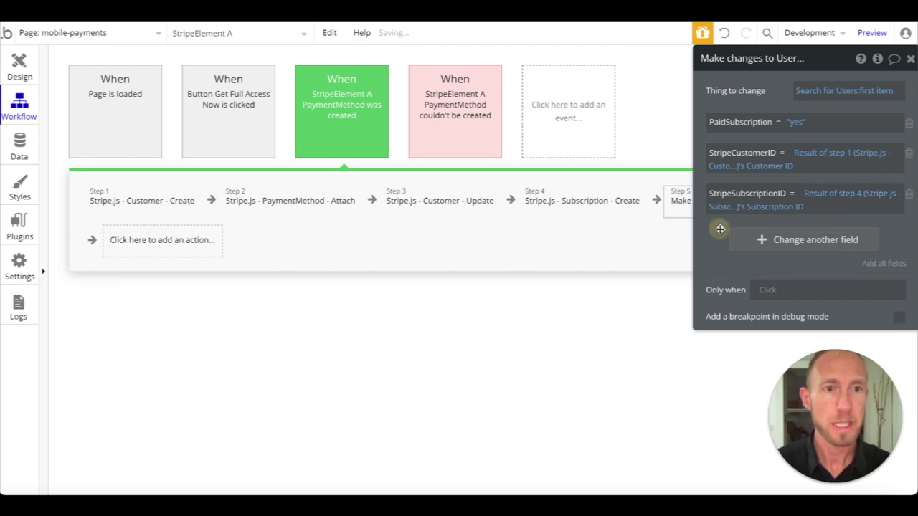
Start another field change in the Make changes to User action, and create a text field named First Name on the User data type
left_click(785, 247)
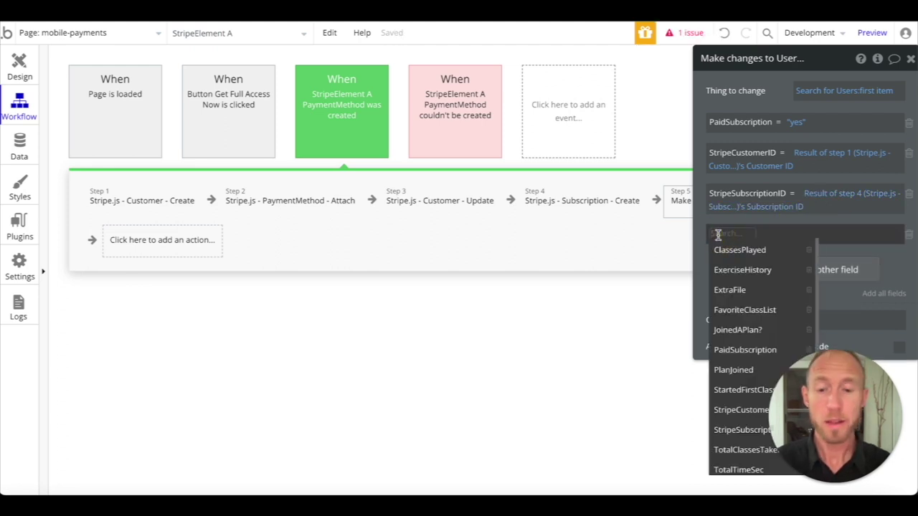
left_click(19, 144)
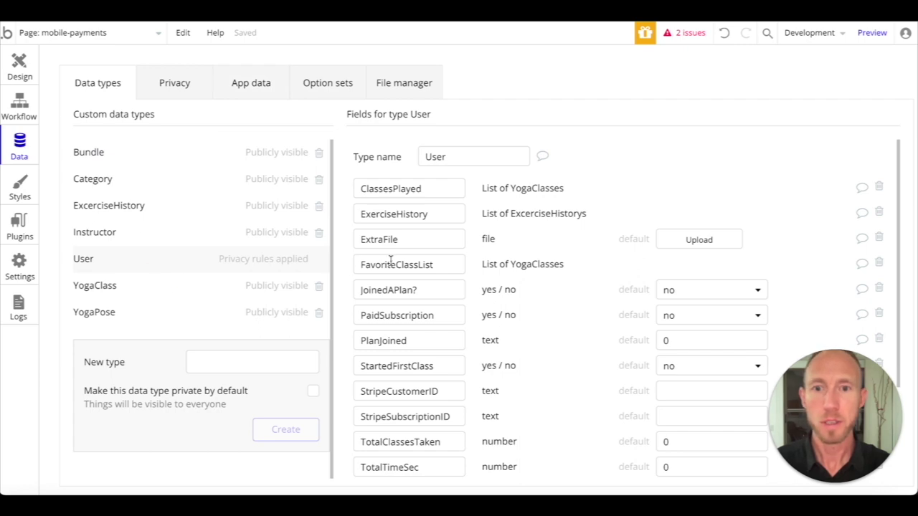
scroll(391, 264, "down", 3)
scroll(416, 264, "up", 3)
scroll(444, 264, "down", 3)
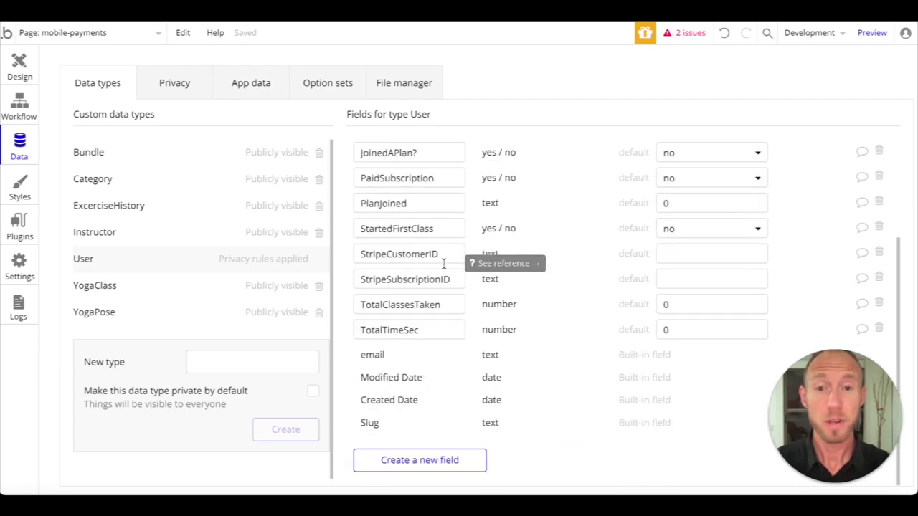
left_click(426, 459)
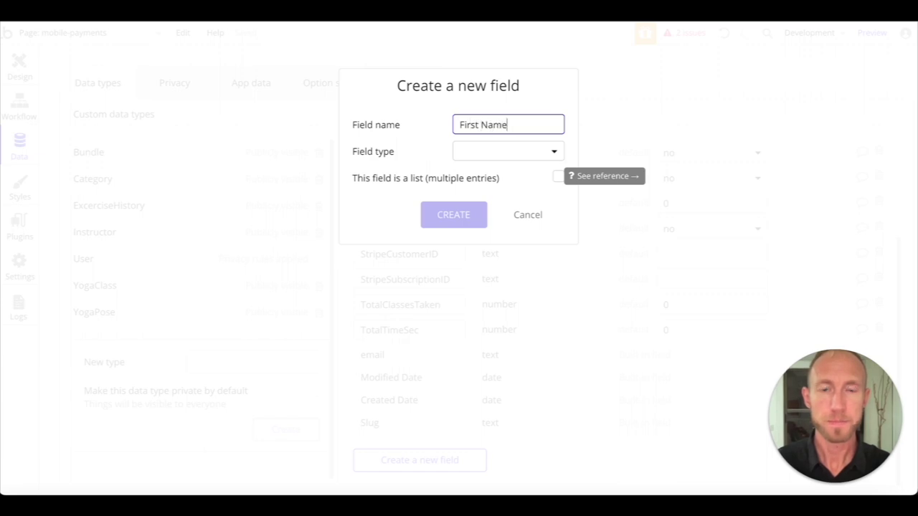
left_click(519, 152)
left_click(471, 172)
left_click(453, 214)
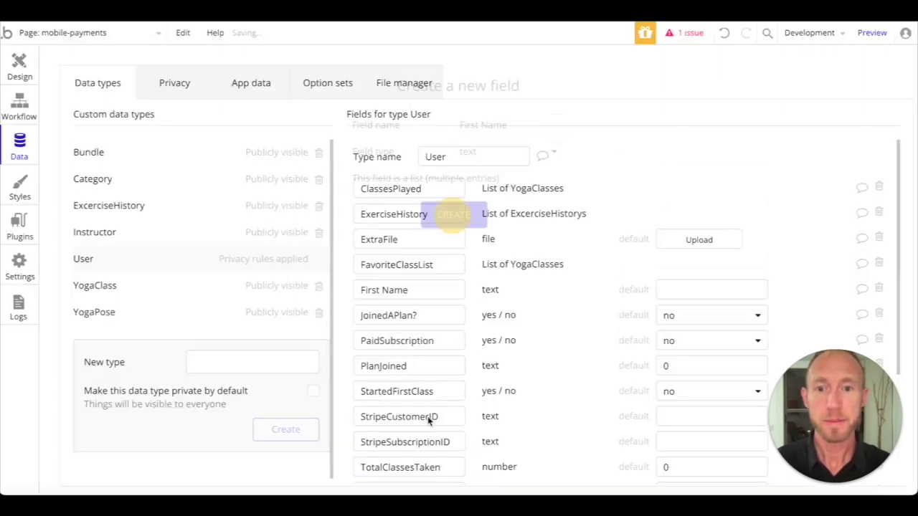
Create a text field named Last Name on the User data type
scroll(420, 459, "down", 3)
left_click(420, 459)
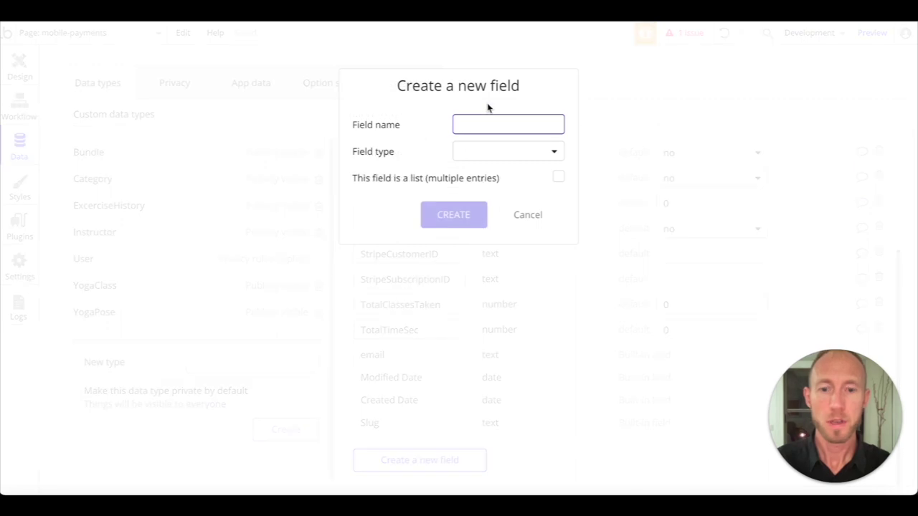
type("Last Name")
left_click(484, 152)
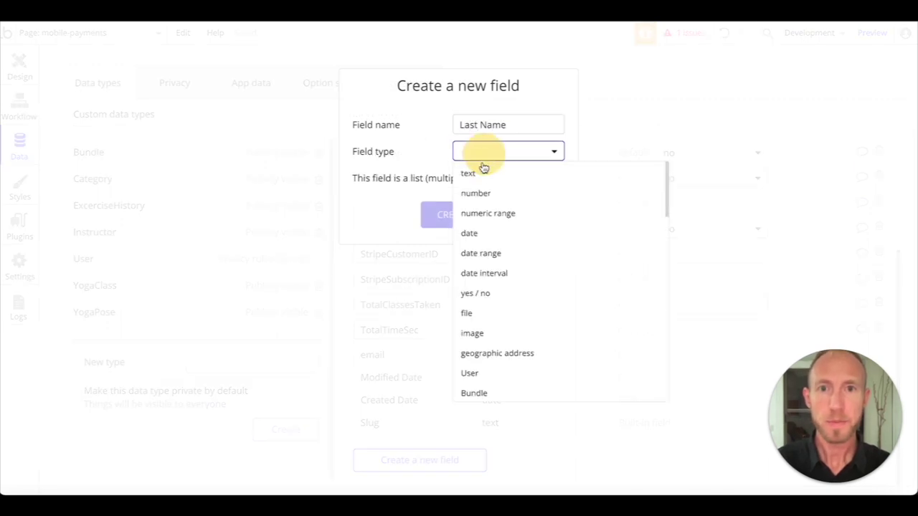
left_click(481, 169)
left_click(462, 213)
Create a text field named Full Name on the User data type
scroll(433, 475, "down", 3)
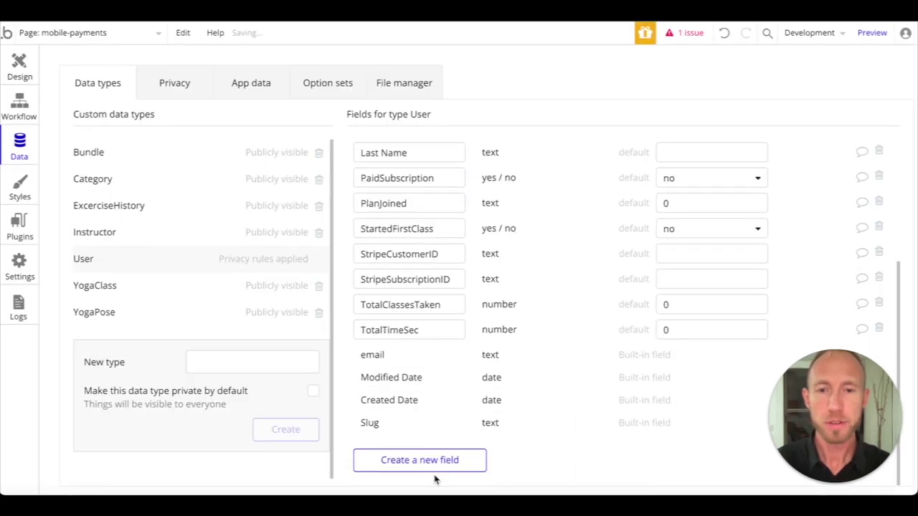
left_click(437, 466)
type("Full Name")
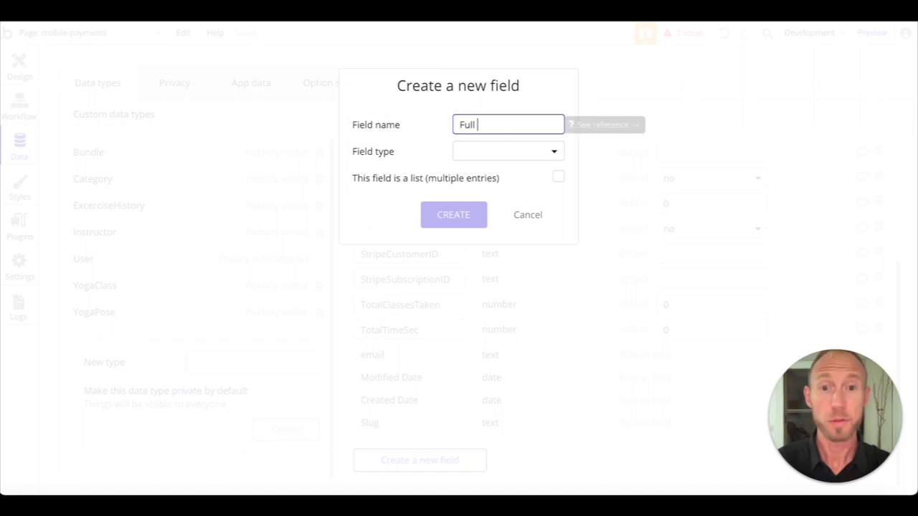
left_click(472, 175)
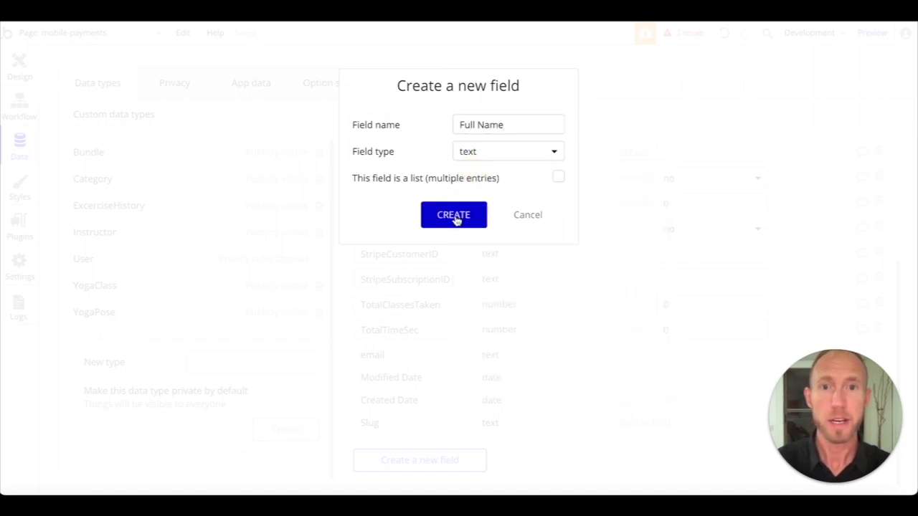
left_click(454, 219)
Return to the workflow's Make changes to User action and set First Name to Input First Name's value
left_click(19, 68)
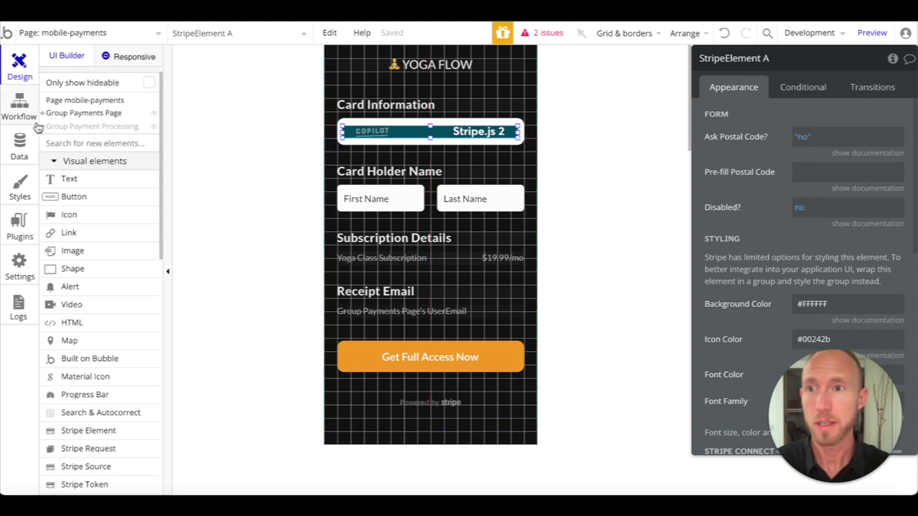
left_click(19, 108)
left_click(680, 198)
left_click(725, 233)
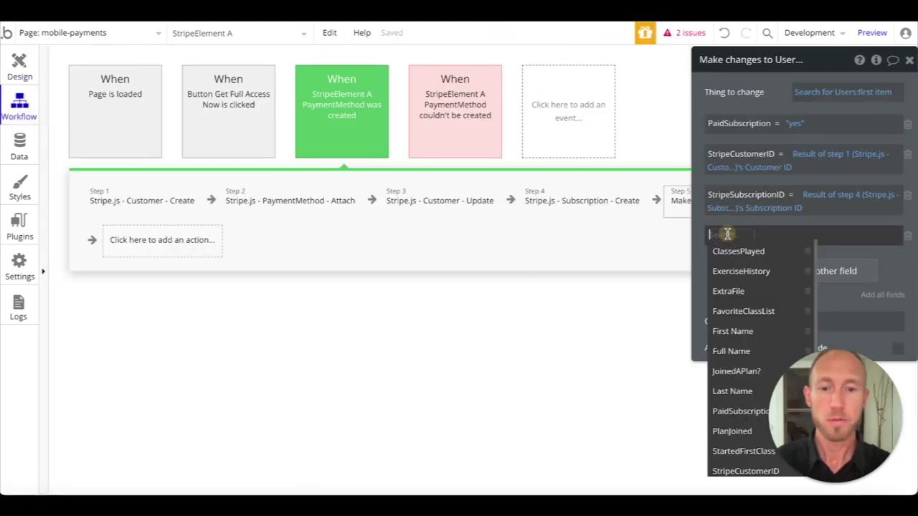
type("fir")
left_click(718, 251)
left_click(783, 237)
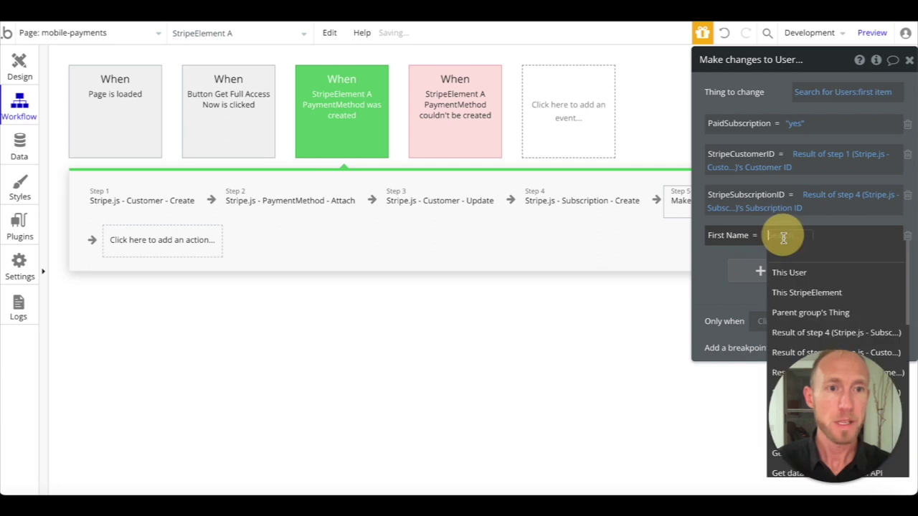
type("input")
left_click(825, 272)
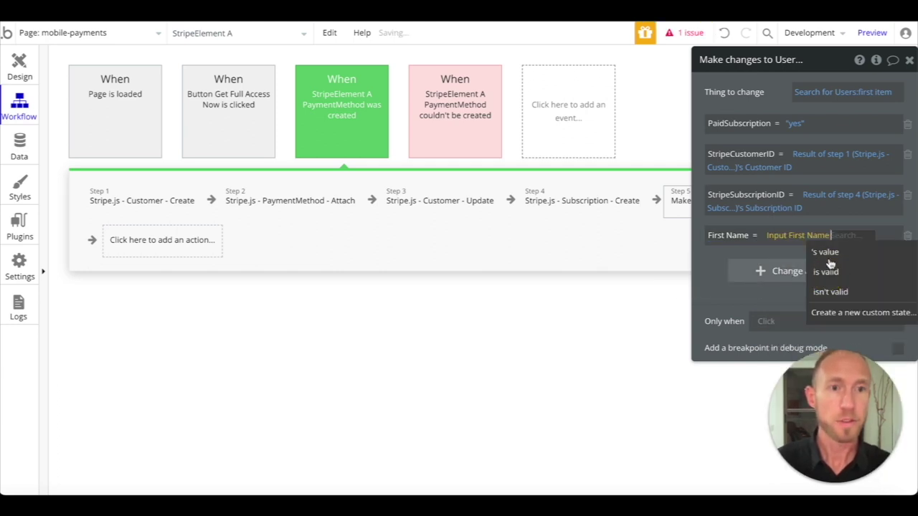
left_click(857, 251)
Add a Last Name field change to the user action, set to Input Last Name's value
left_click(799, 271)
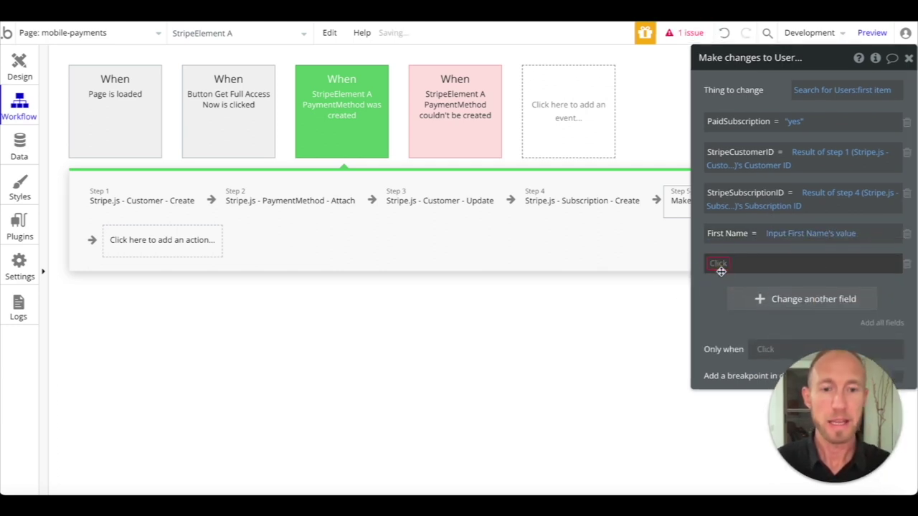
type("las")
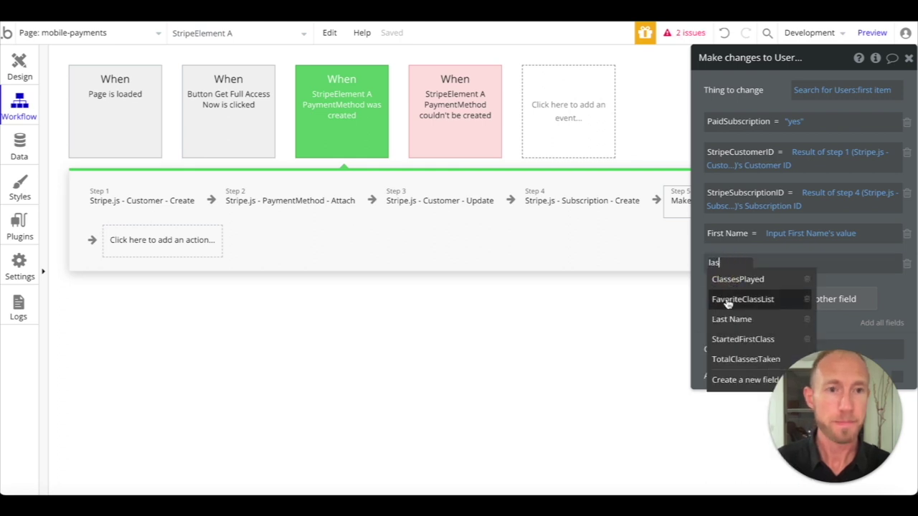
left_click(731, 318)
left_click(780, 264)
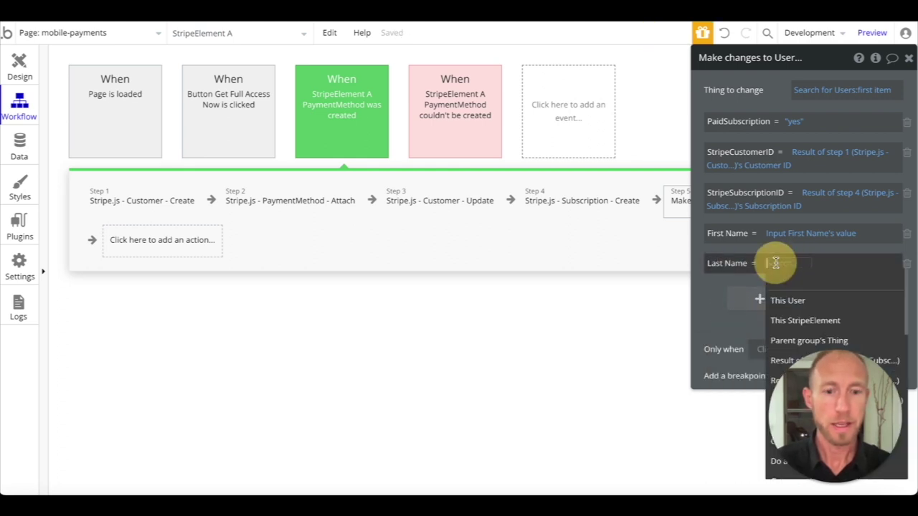
type("last")
left_click(798, 304)
left_click(775, 281)
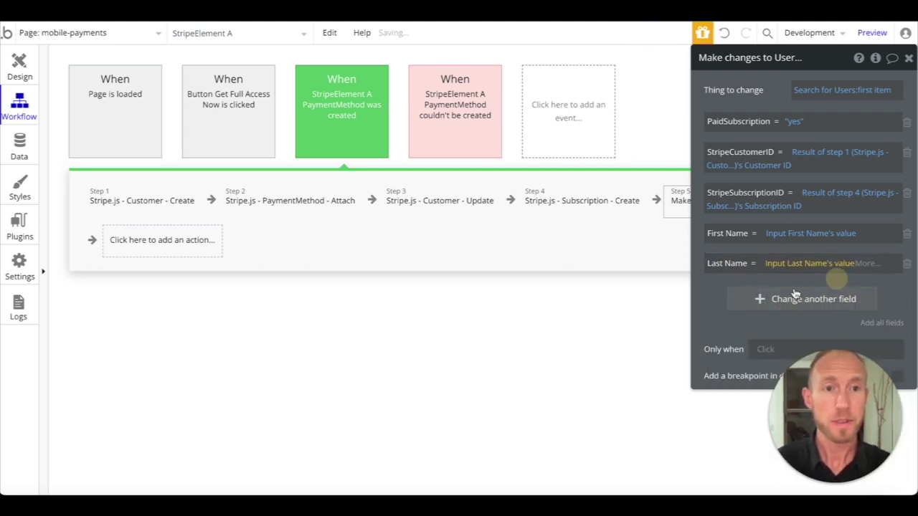
Add a Full Name field change to the user action, starting with Input First Name's value
left_click(799, 298)
left_click(718, 285)
type("ful")
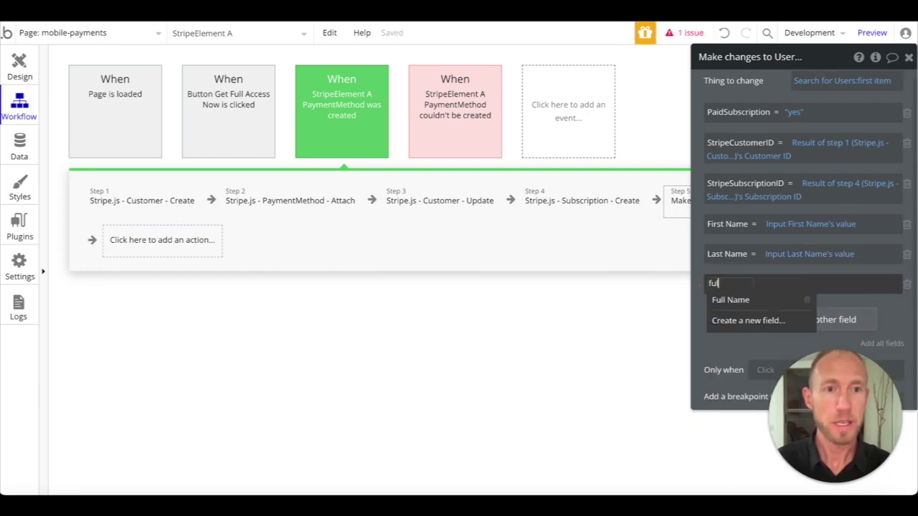
left_click(728, 301)
left_click(768, 283)
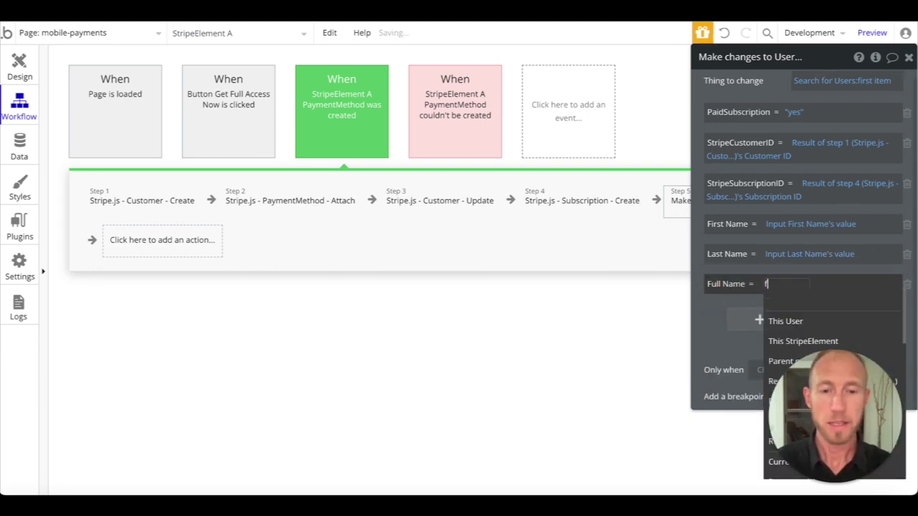
type("fi")
left_click(789, 319)
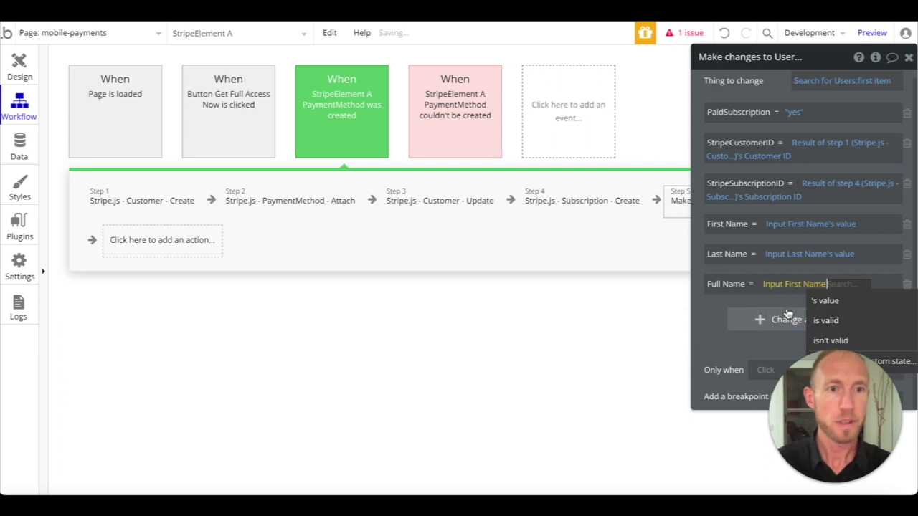
left_click(832, 302)
Append Input Last Name's value as dynamic data to the Full Name change and close the action's settings
left_click(870, 284)
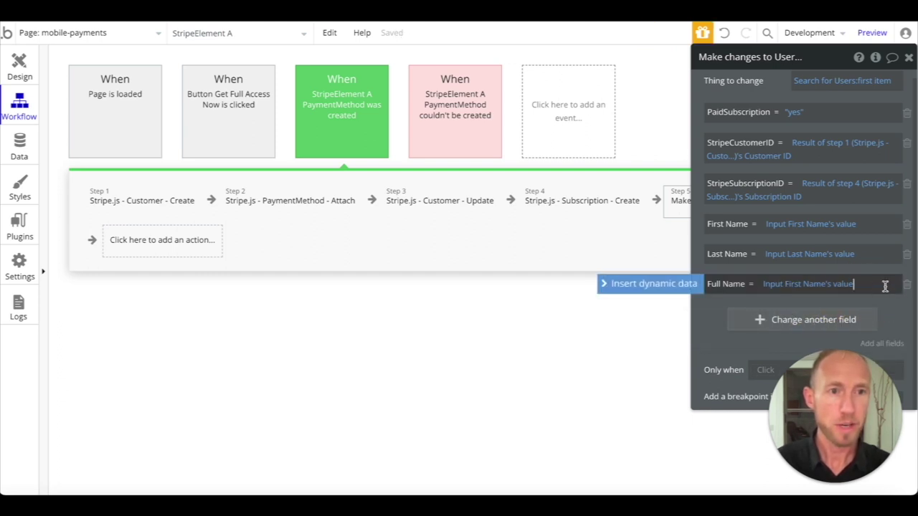
left_click(674, 284)
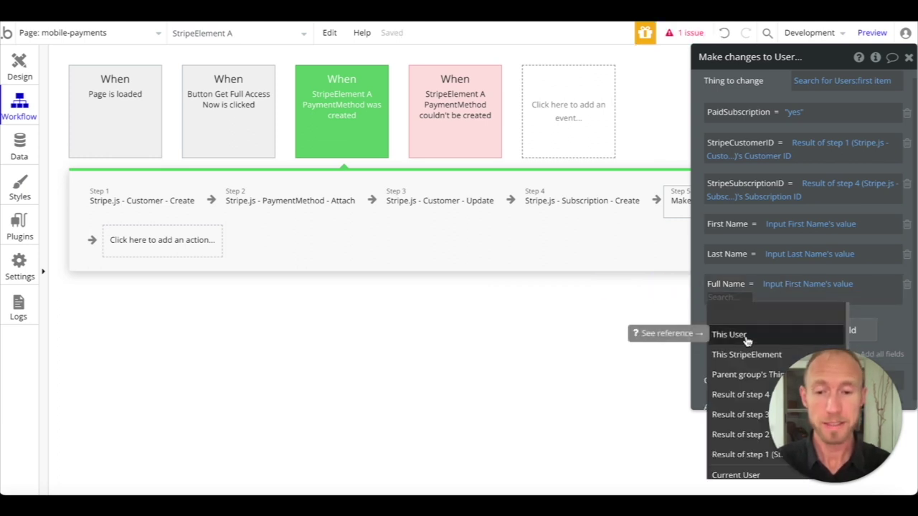
type("last")
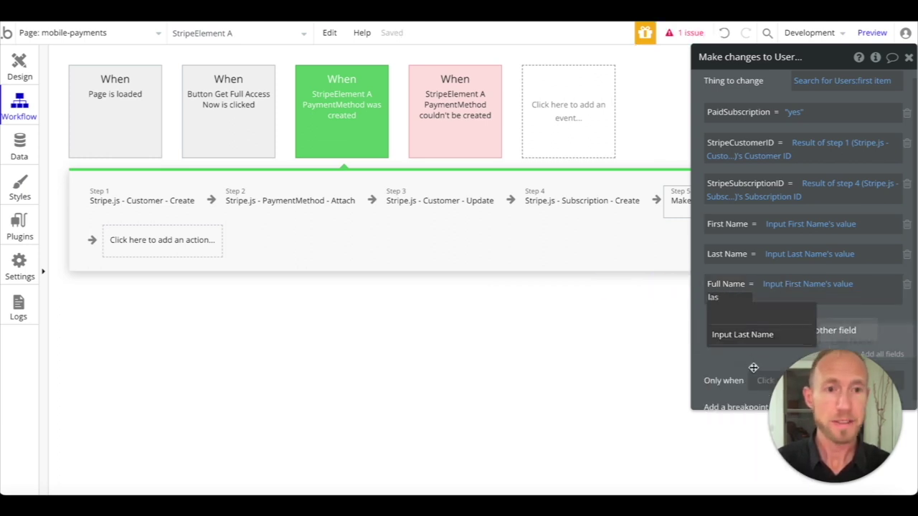
left_click(763, 332)
left_click(765, 316)
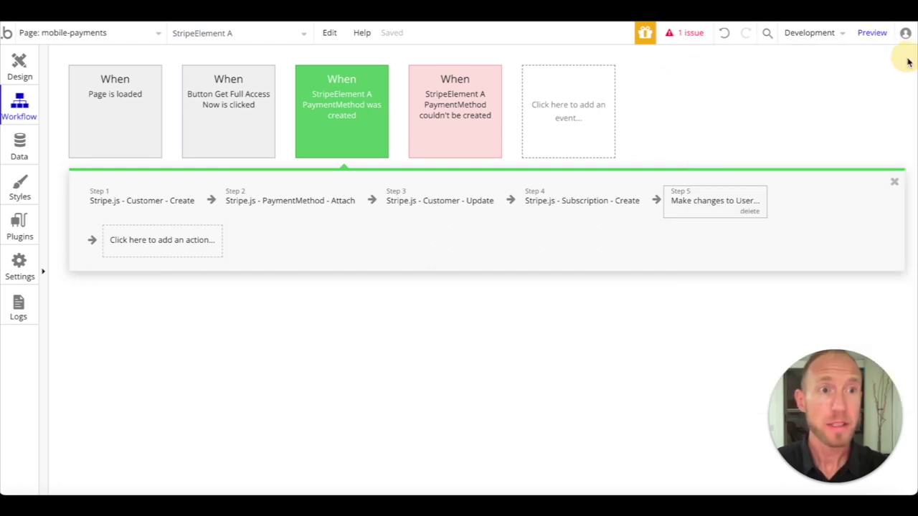
left_click(908, 57)
Add a Hide element action as step 6 of the workflow, targeting Group Payment Processing
left_click(175, 244)
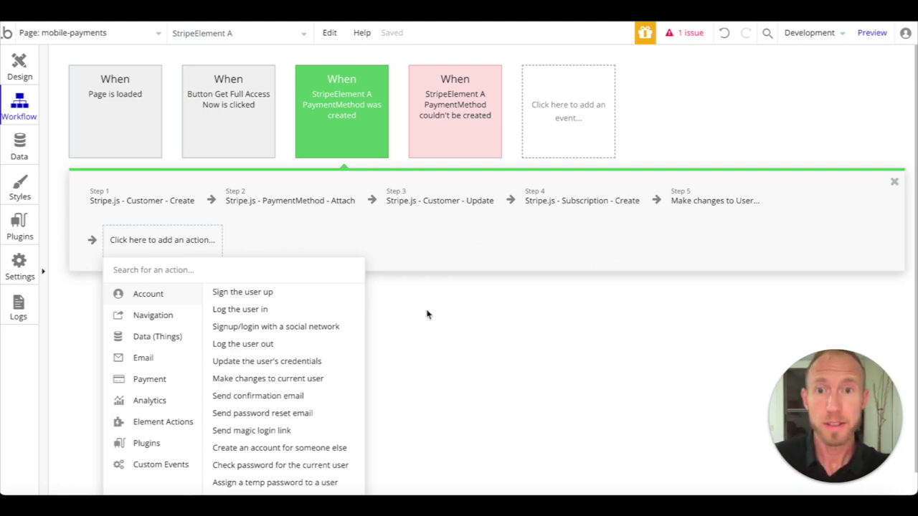
scroll(410, 346, "down", 1)
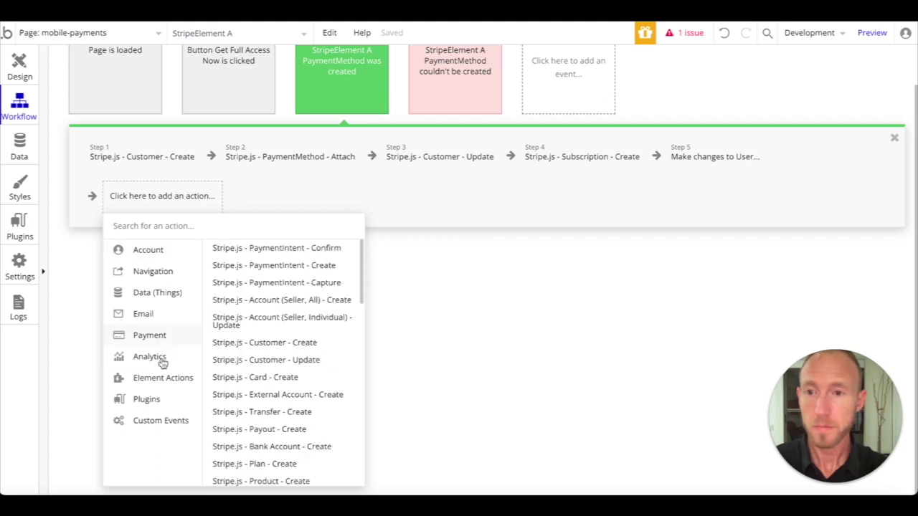
mouse_move(163, 380)
mouse_move(174, 301)
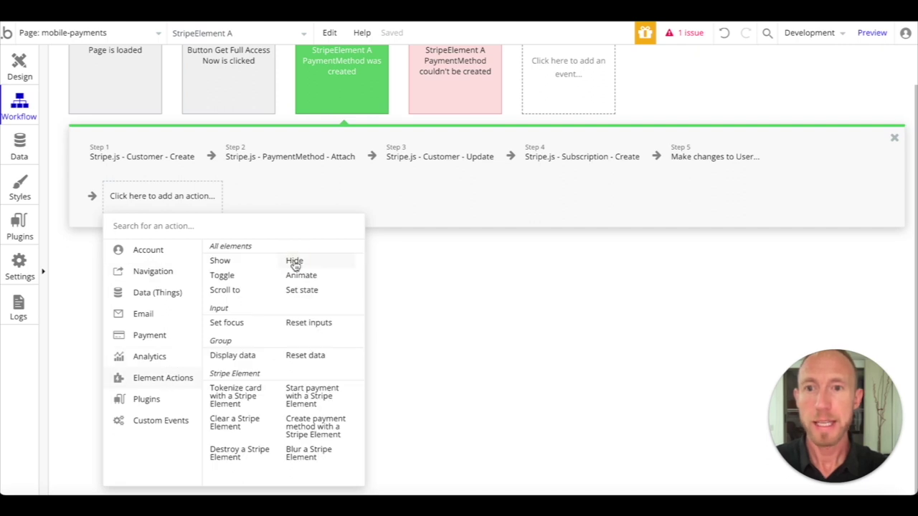
left_click(294, 261)
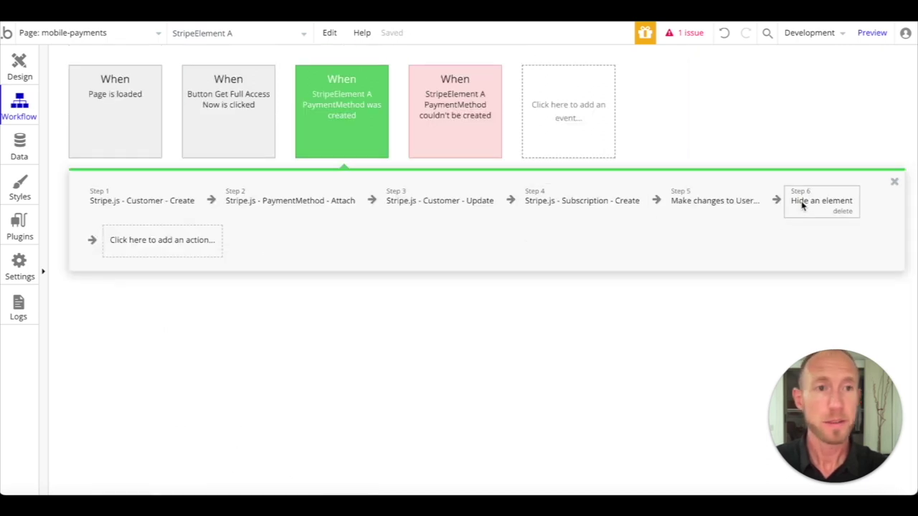
left_click(839, 87)
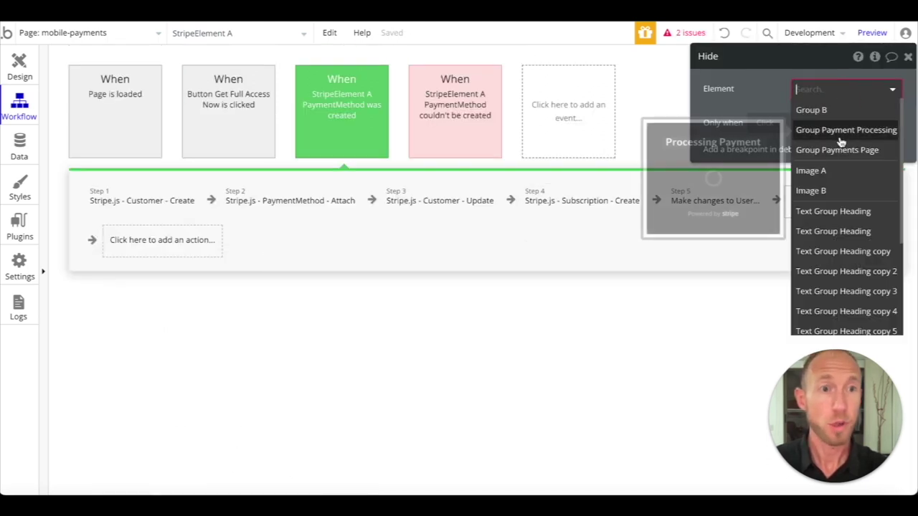
left_click(848, 132)
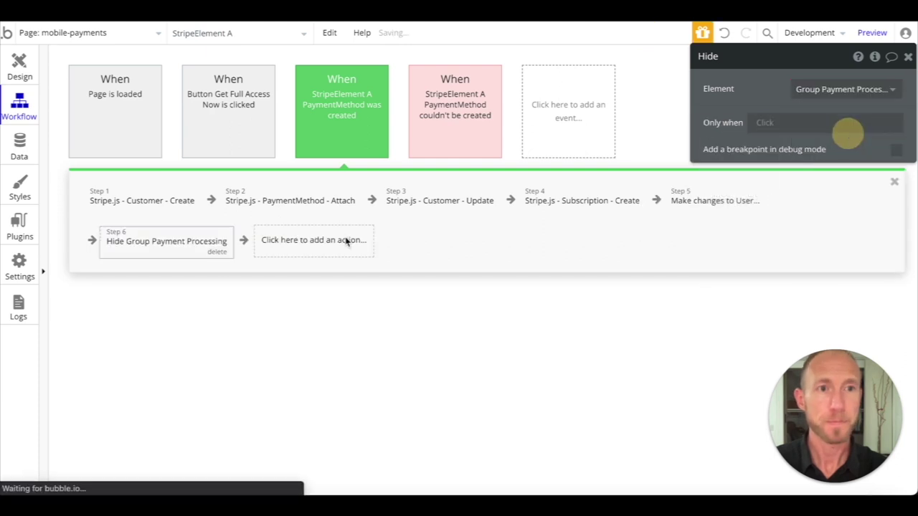
Add a Hide element action as step 7 of the workflow, targeting Group Payments Page
left_click(306, 250)
mouse_move(343, 423)
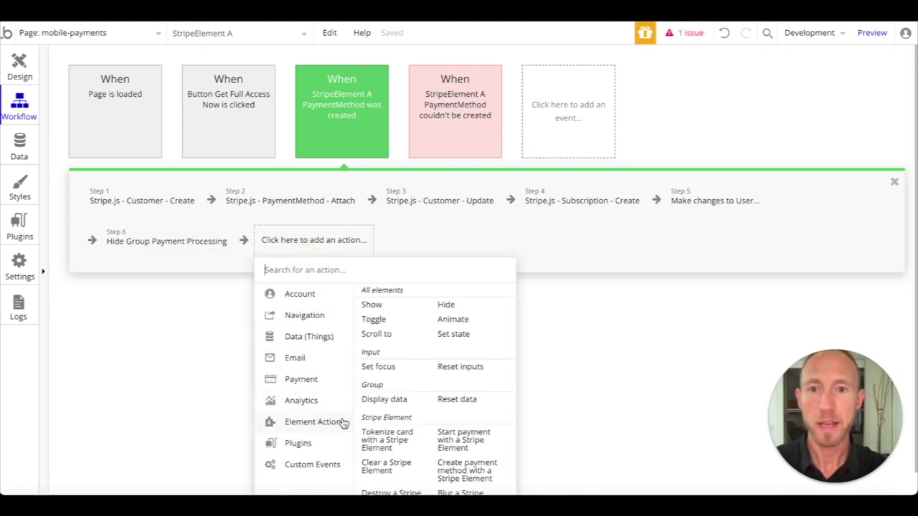
left_click(445, 304)
left_click(297, 245)
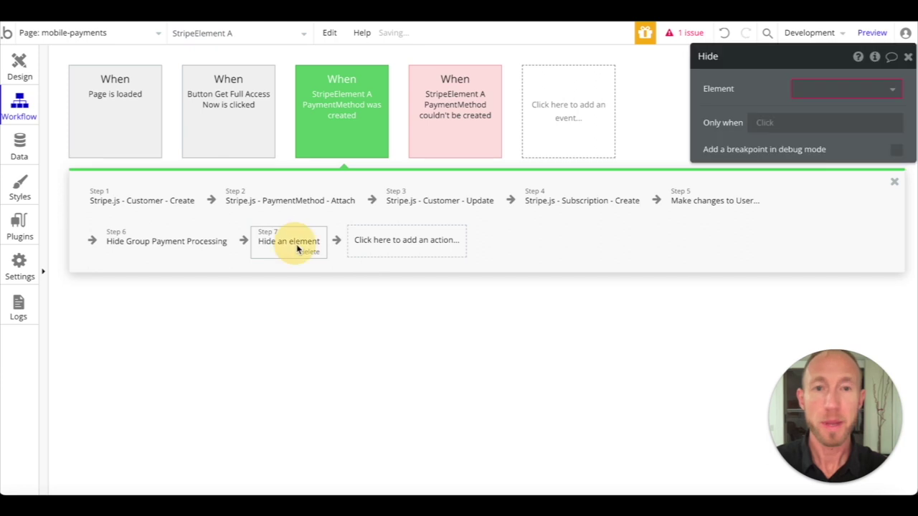
left_click(835, 92)
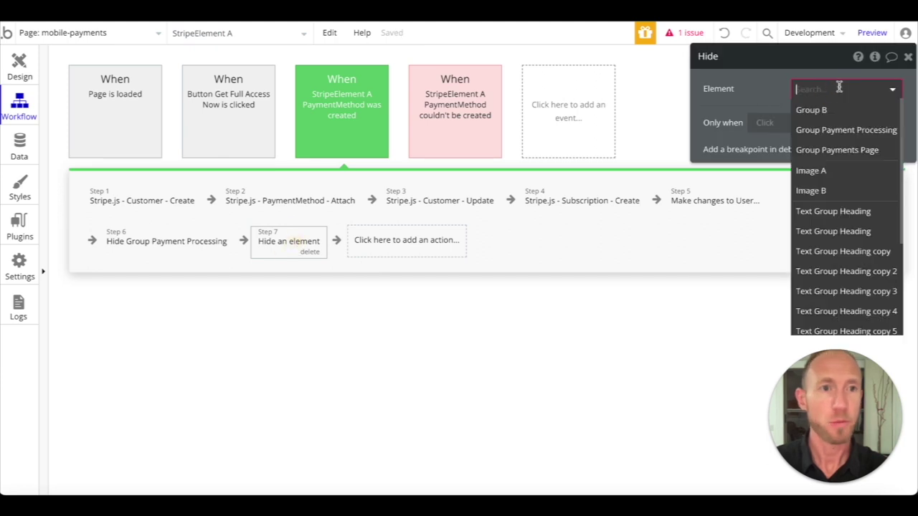
left_click(854, 149)
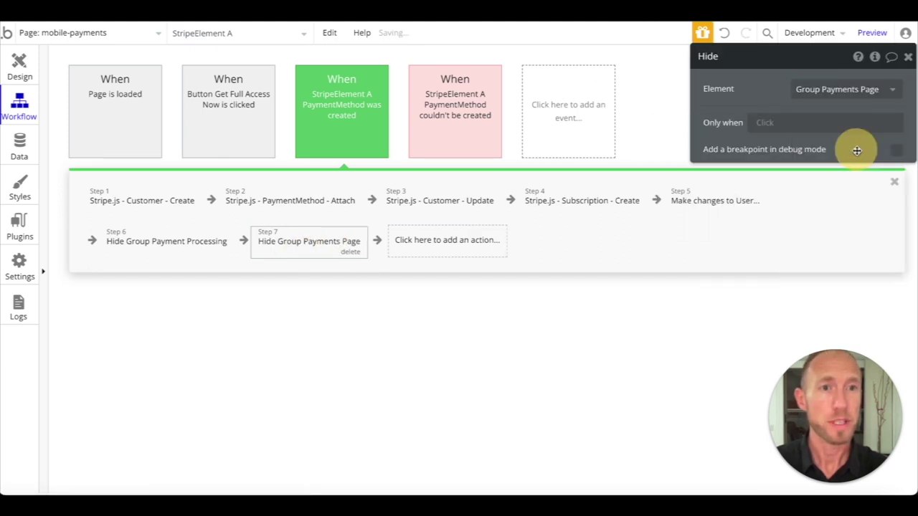
Duplicate Group Payments Page in the page design and hide the original group and Group Payment Processing from the canvas
left_click(21, 65)
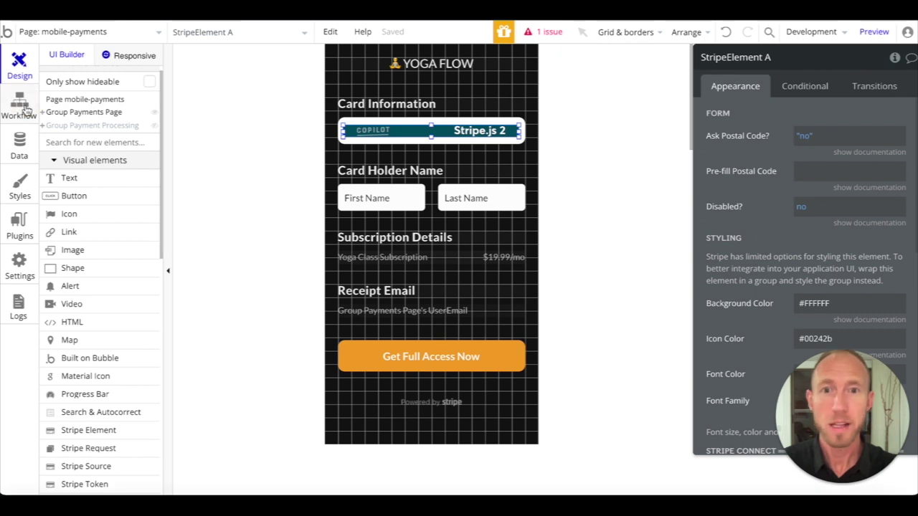
left_click(154, 126)
left_click(121, 113)
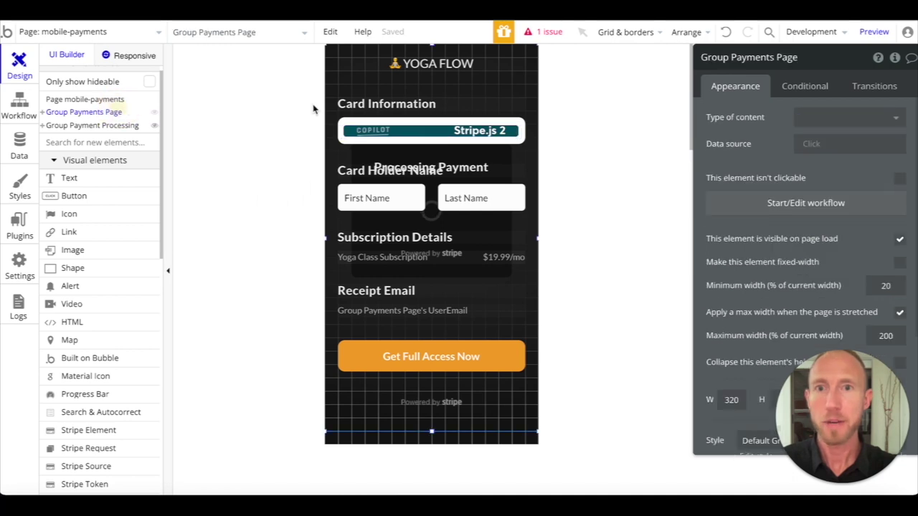
left_click(361, 68)
left_click(355, 87)
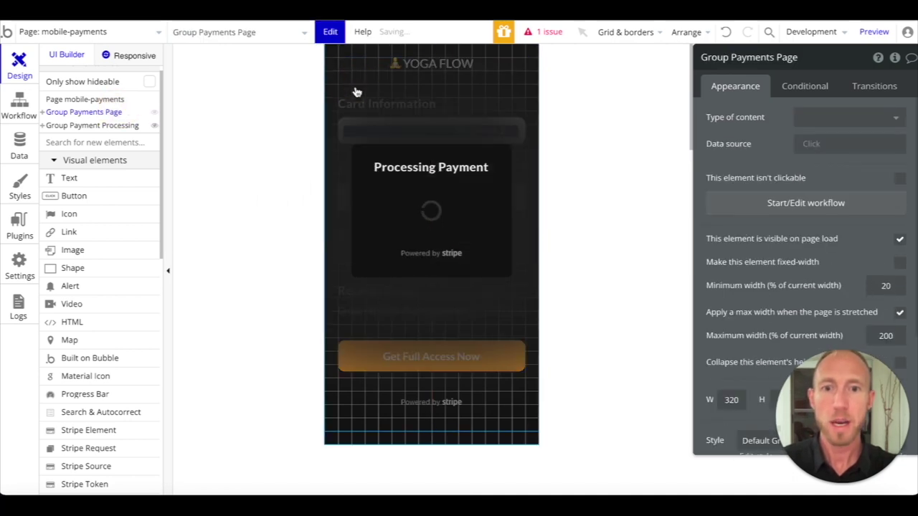
key("ctrl+d")
left_click(154, 112)
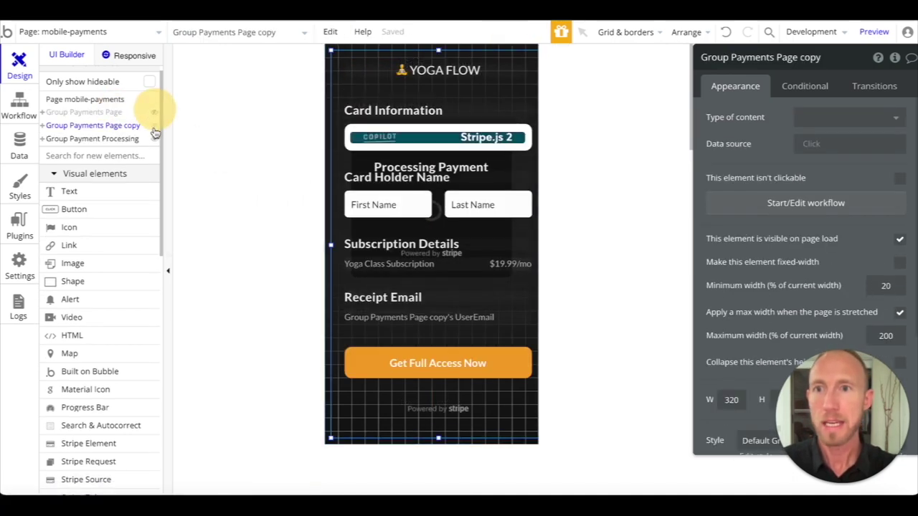
left_click(155, 139)
Rename the duplicated payments group as Group Payment Success
double_click(810, 58)
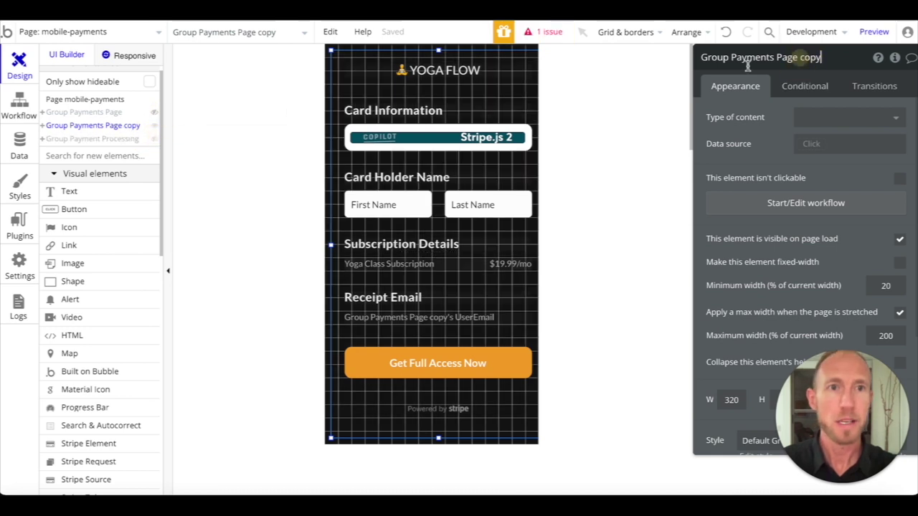
left_click(767, 57, "shift")
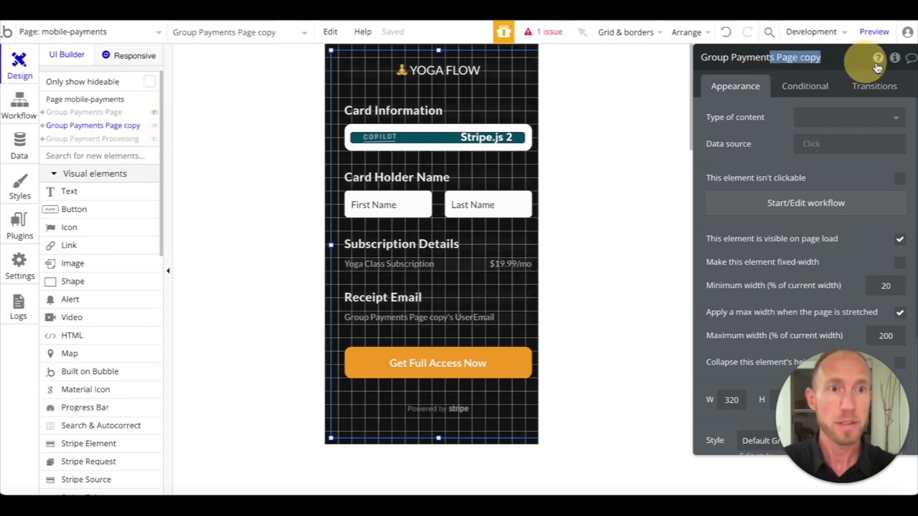
type("Success")
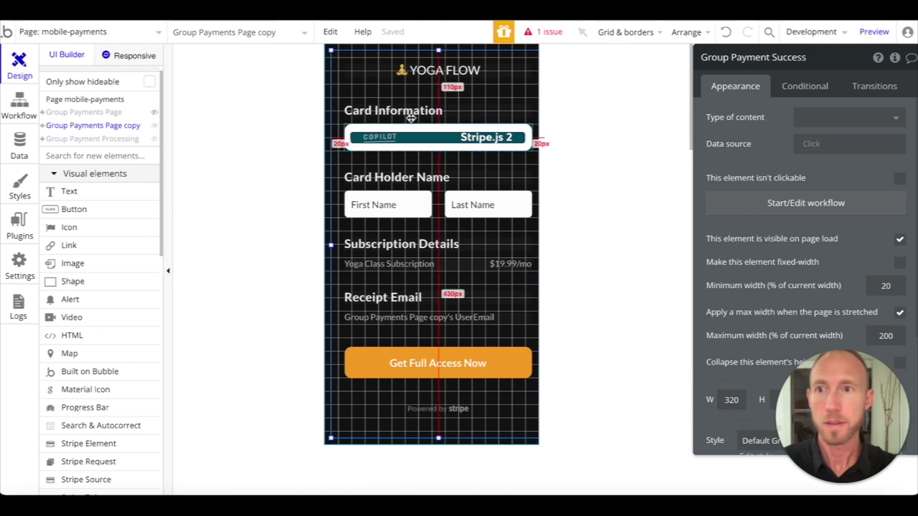
Set the X and Y position of Group Payment Success to 0
scroll(747, 222, "down", 3)
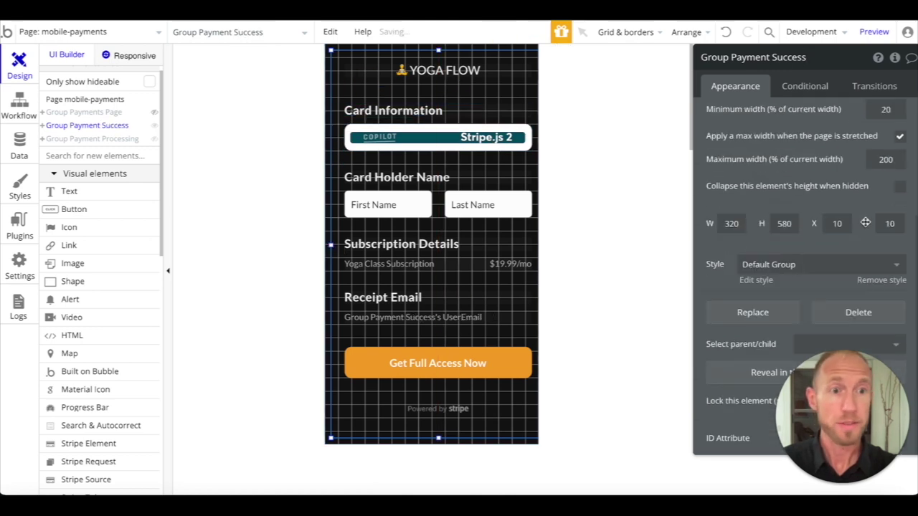
left_click(837, 224)
type("0")
left_click(887, 224)
type("0")
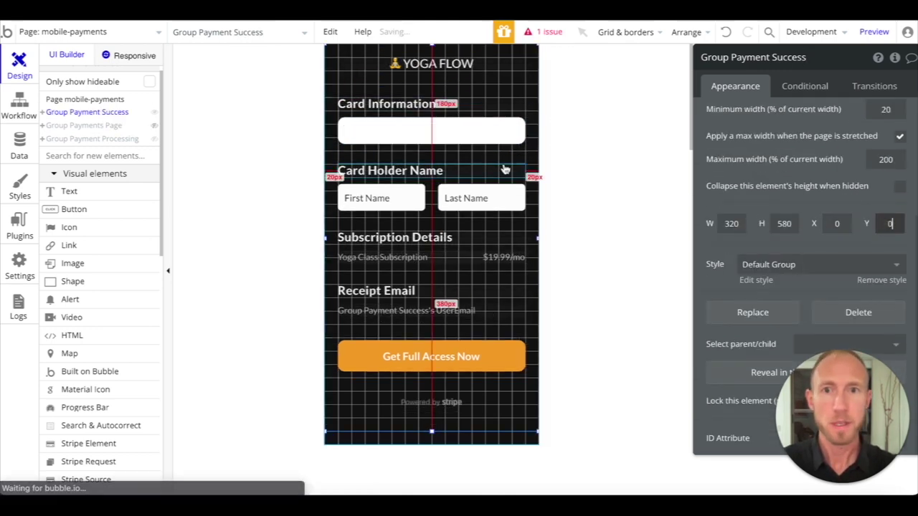
Delete the card field container, Card Holder Name label and First Name and Last Name inputs from Group Payment Success
left_click(466, 124)
key("Delete")
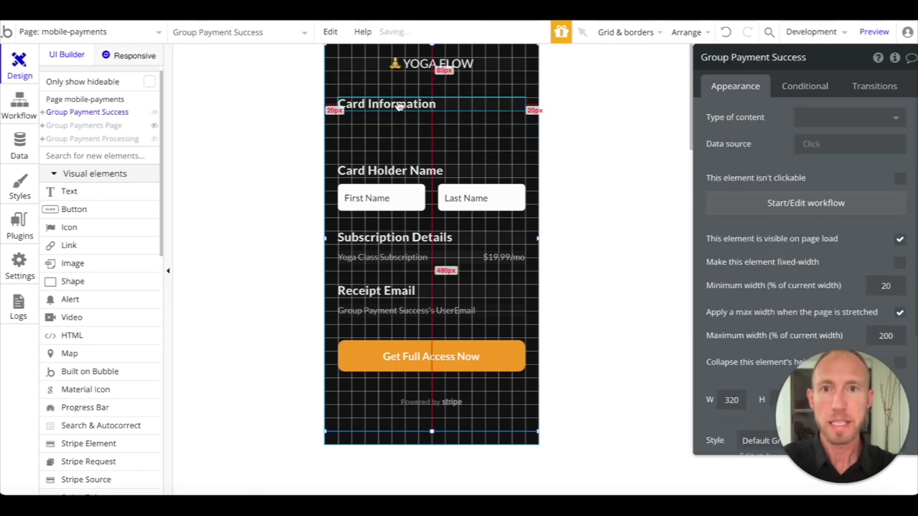
left_click(418, 170)
key("Delete")
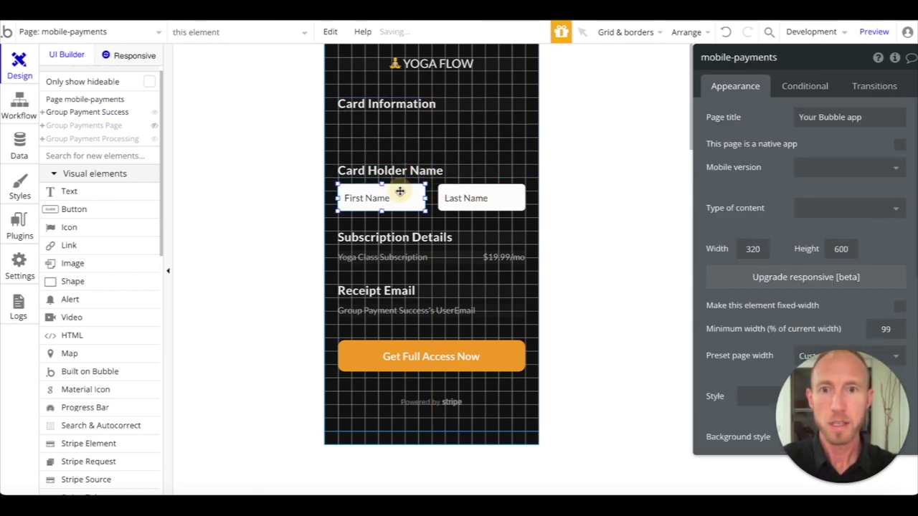
left_click(395, 198)
key("Delete")
left_click(477, 198)
key("Delete")
Delete the subscription details texts, Receipt Email label, Get Full Access Now button and Powered by stripe element from Group Payment Success
left_click(422, 237)
key("Delete")
left_click(412, 256)
key("Delete")
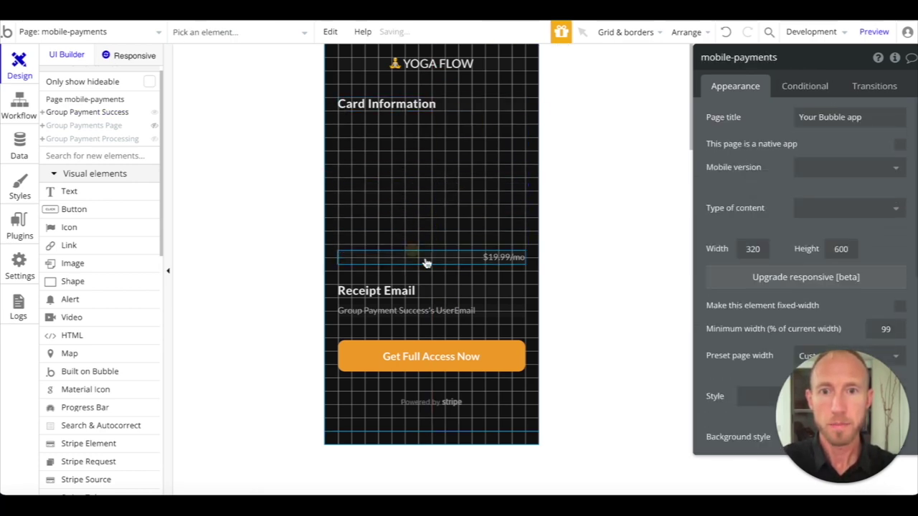
left_click(424, 256)
key("Delete")
left_click(413, 289)
key("Delete")
left_click(421, 357)
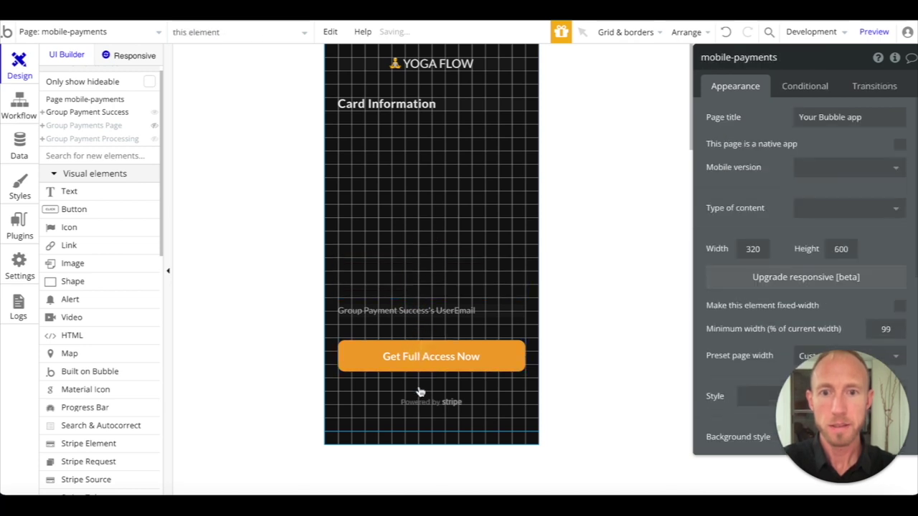
key("Delete")
left_click(420, 395)
left_click(424, 402)
key("Delete")
Move the UserEmail text up below the Card Information heading and enlarge it to 280 by 140 px
left_click(416, 312)
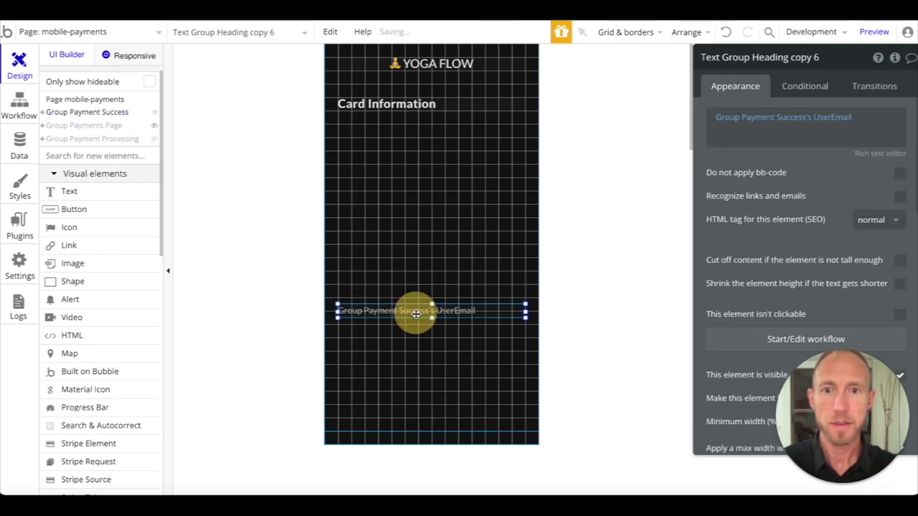
left_click_drag(416, 311, 431, 250)
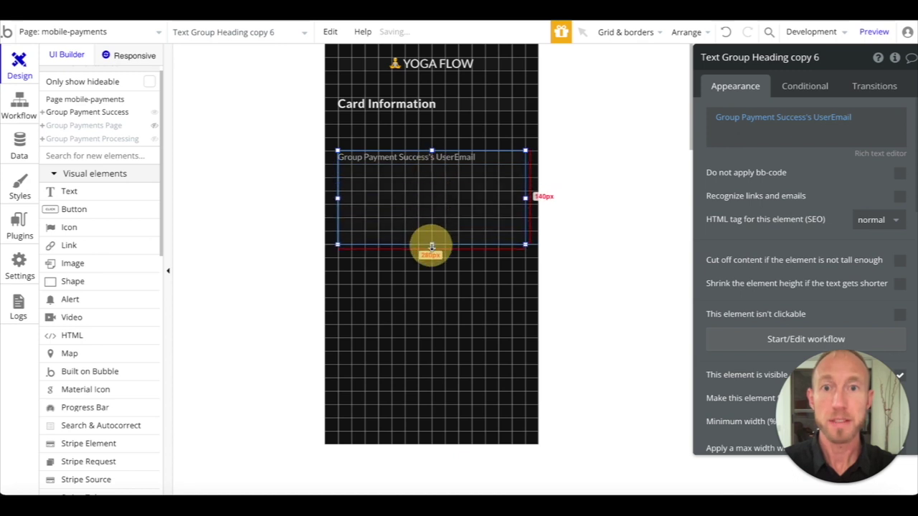
Change the Card Information heading's text to "Success!" and center-align it
left_click(419, 106)
triple_click(820, 111)
type("S")
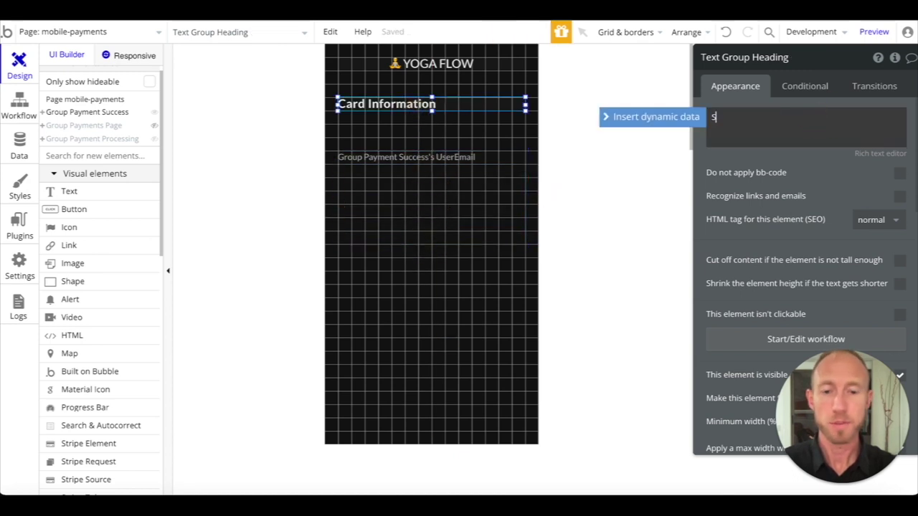
type("uccess!")
scroll(844, 184, "down", 3)
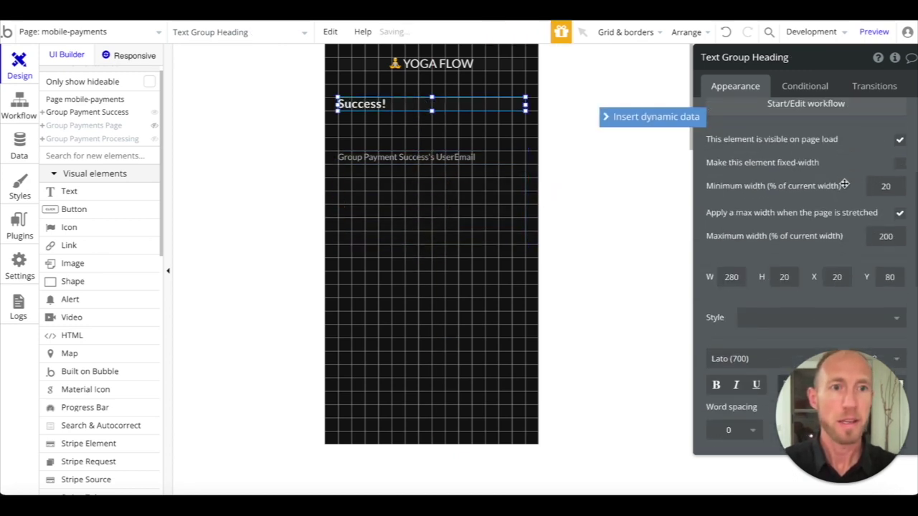
scroll(817, 256, "down", 2)
left_click(807, 244)
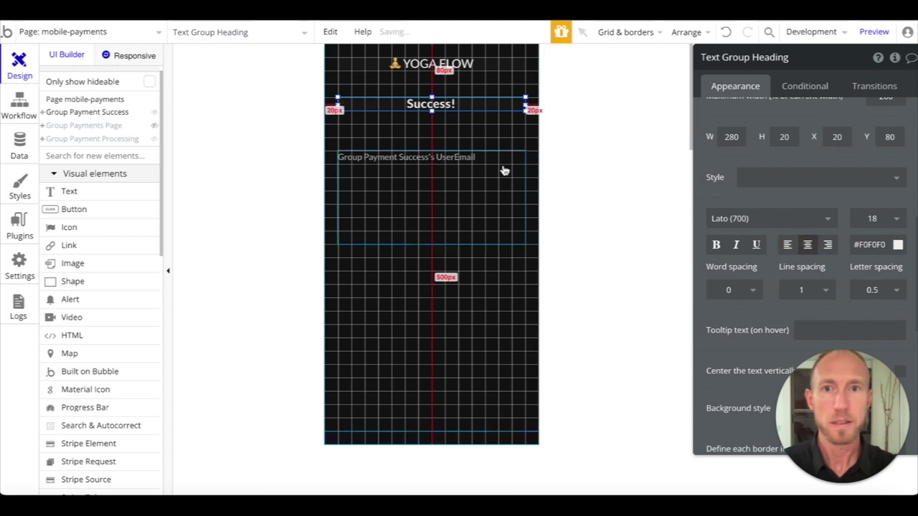
Move the UserEmail text up beneath the Success! heading, nudging it to a Y position of 140
left_click(465, 156)
left_click_drag(465, 156, 462, 137)
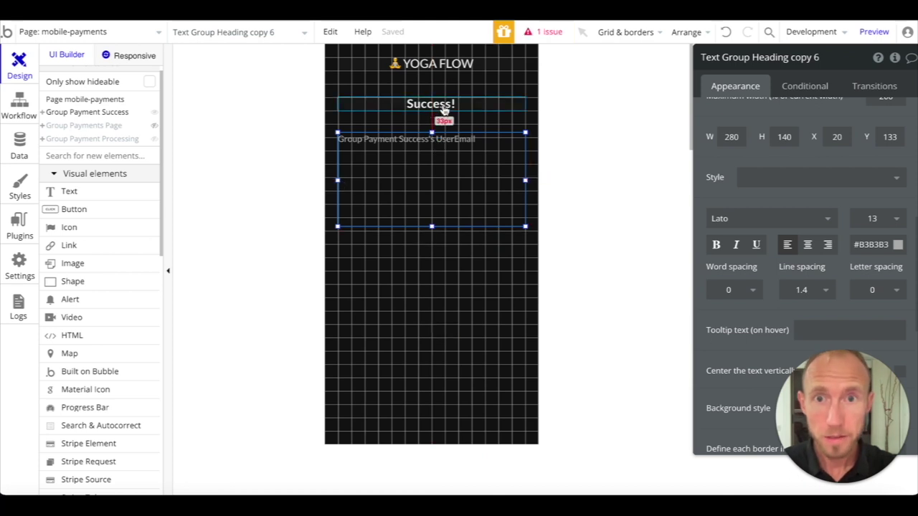
left_click_drag(448, 148, 448, 153)
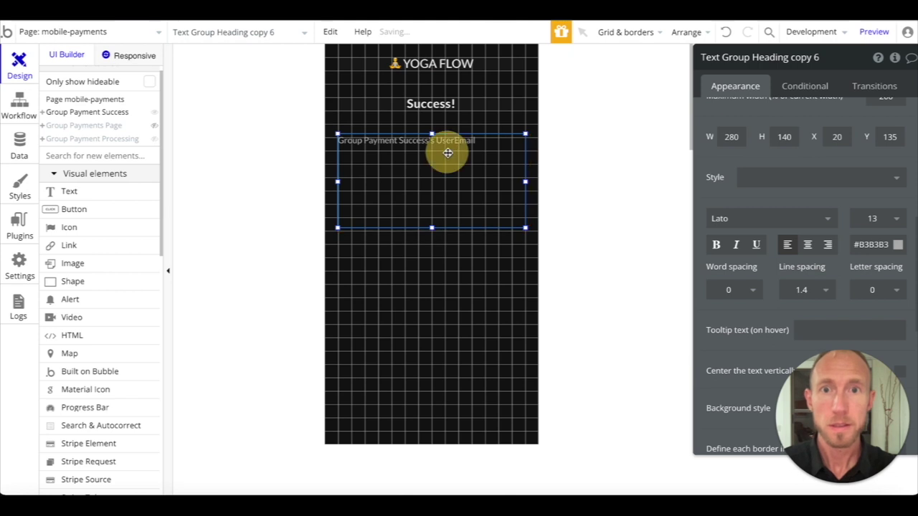
key("Down")
key("Down")
key("Down")
key("Down")
key("Down")
key("Down")
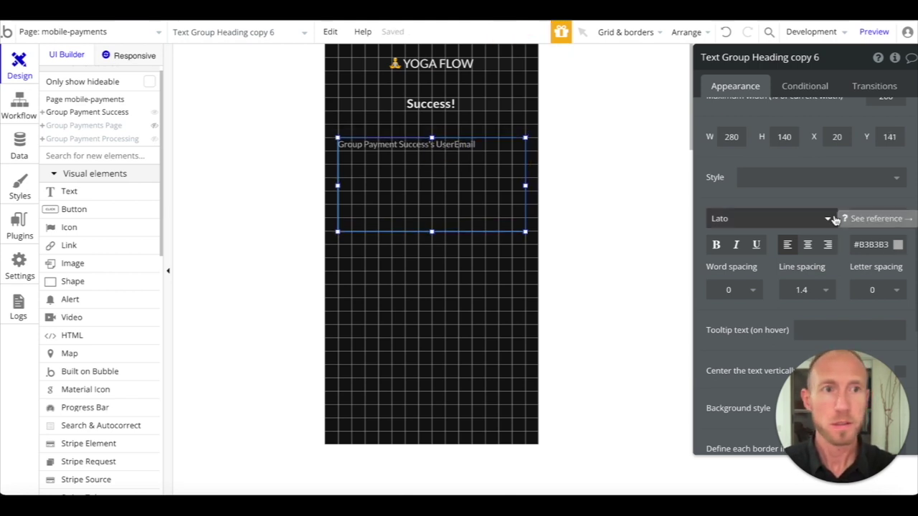
left_click(469, 182)
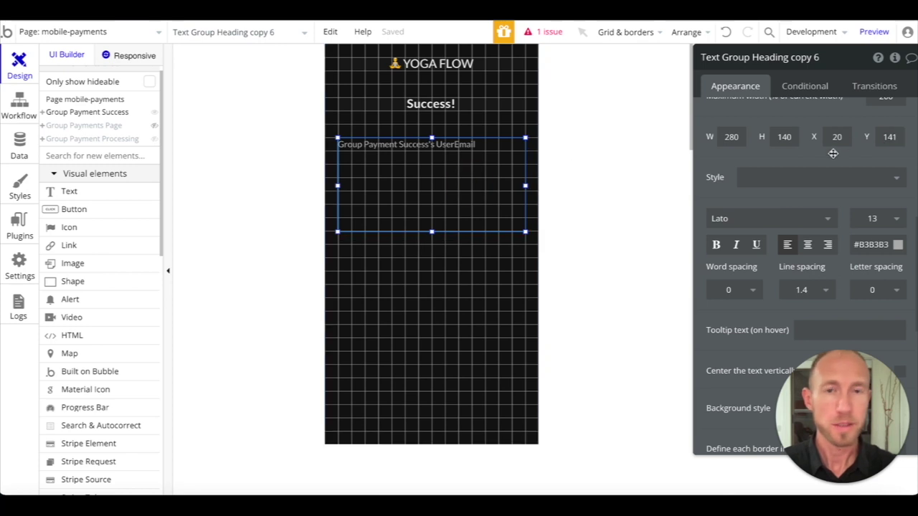
key("Up")
left_click(893, 138)
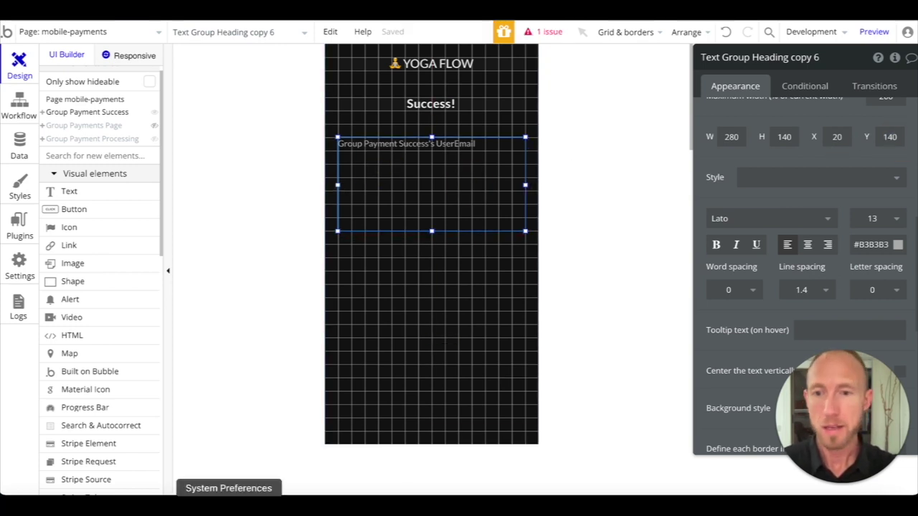
Copy the prepared thank-you message from the notes window and clear the UserEmail dynamic data from the body text
left_click(215, 506)
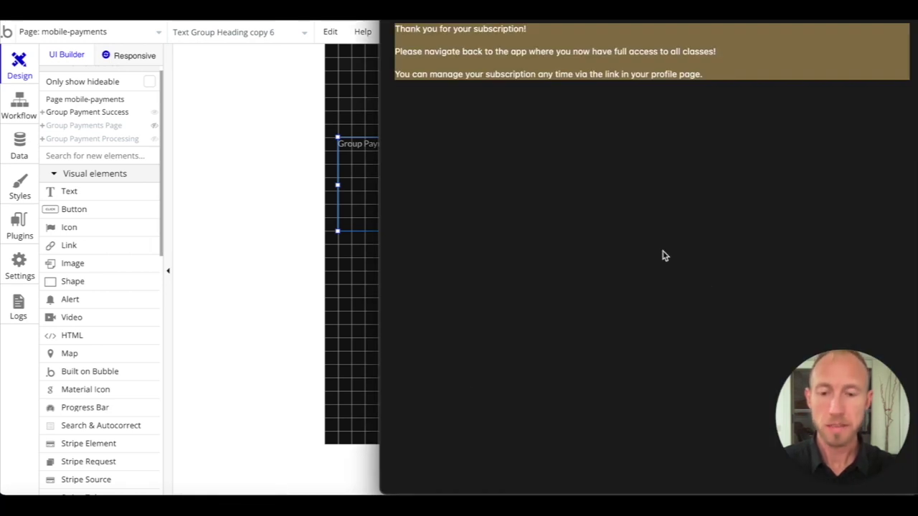
left_click(293, 179)
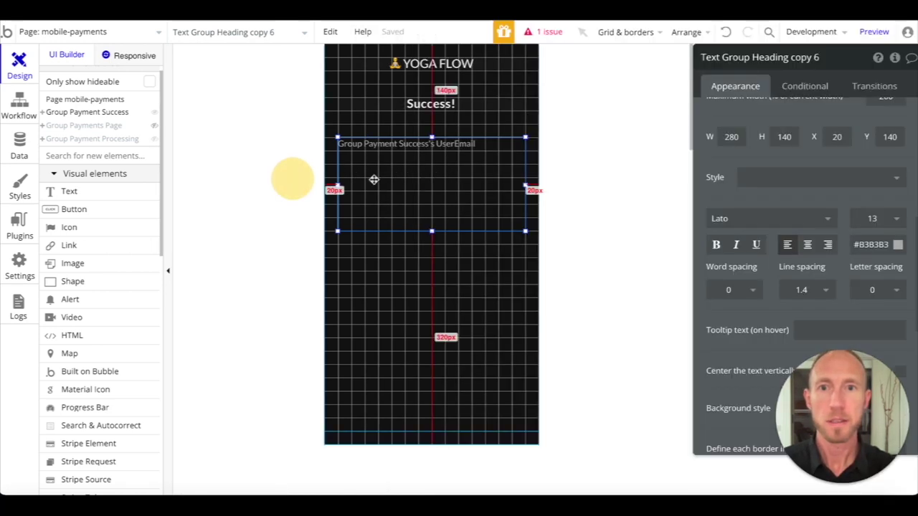
left_click(379, 179)
scroll(792, 138, "up", 5)
left_click(792, 138)
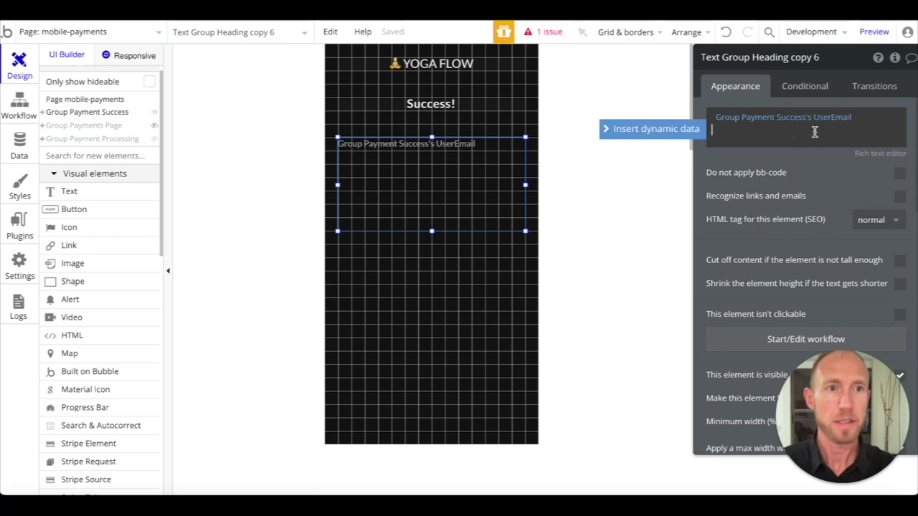
right_click(824, 117)
left_click(853, 119)
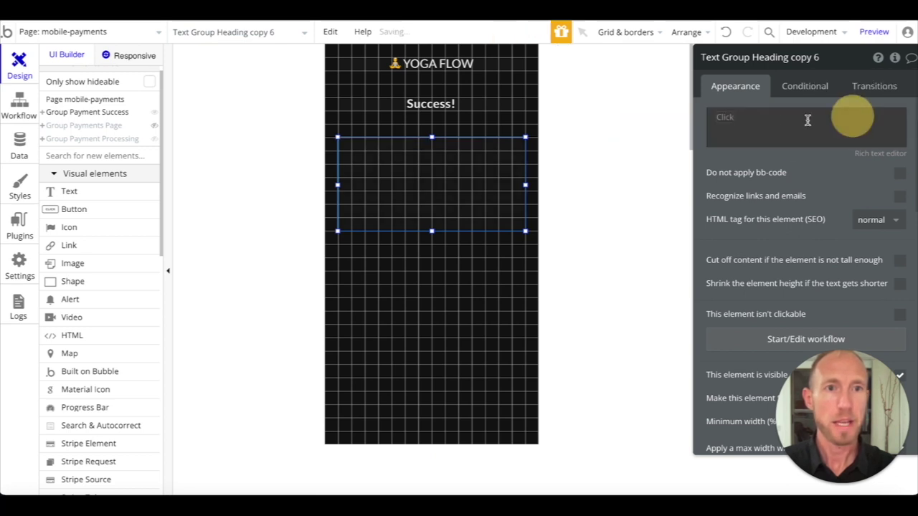
Fill the body text with the copied message, from "Thank you for your subscription!" to "link in your profile page.", without a trailing blank line
left_click(765, 120)
type("Thank you for your subscription!  Please navigate back to the app where you now have full access to all classes!  You can manage your subscription any time via the link in your profile page.")
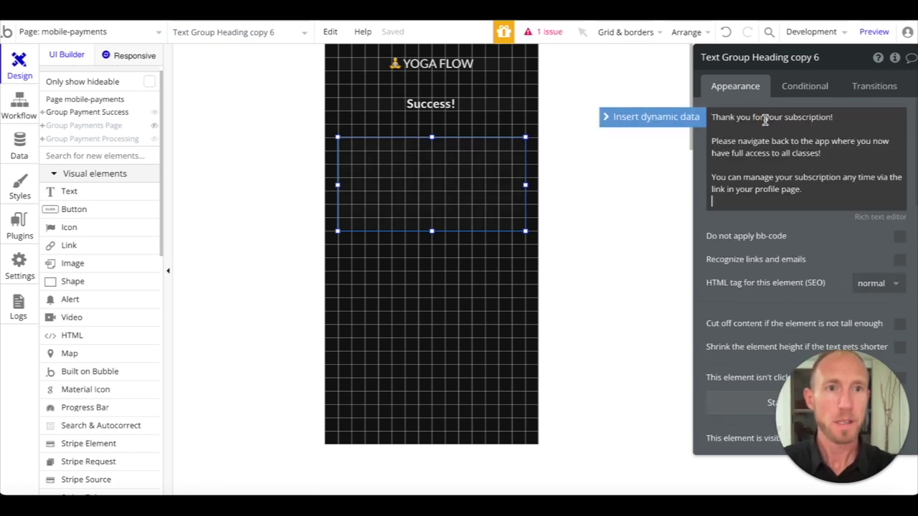
key("BackSpace")
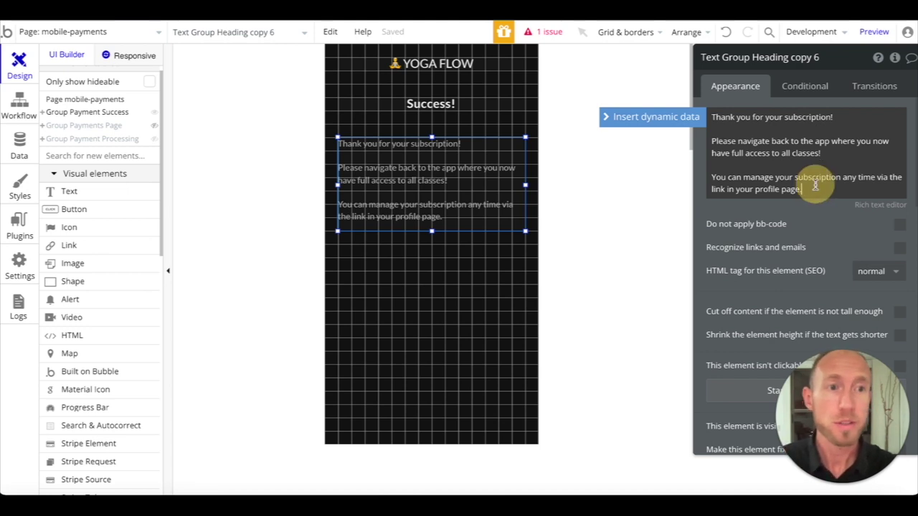
triple_click(816, 185)
left_click(830, 185)
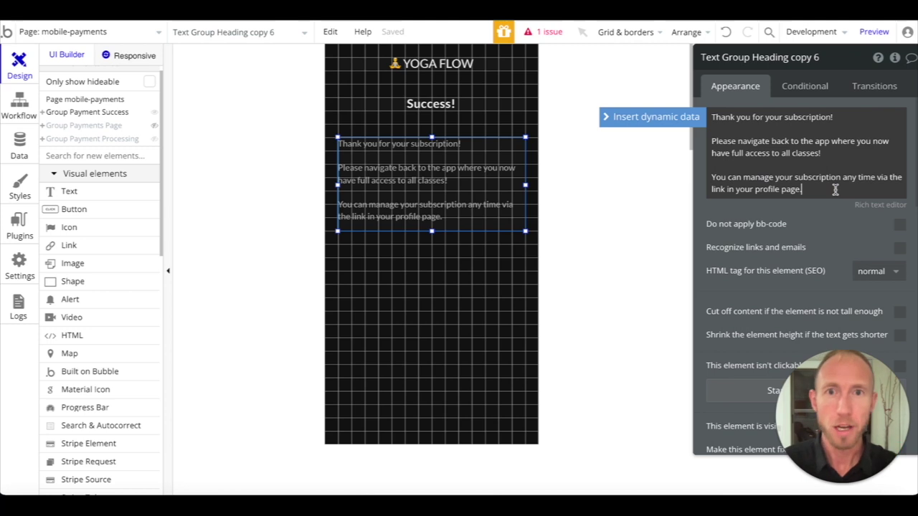
left_click(467, 287)
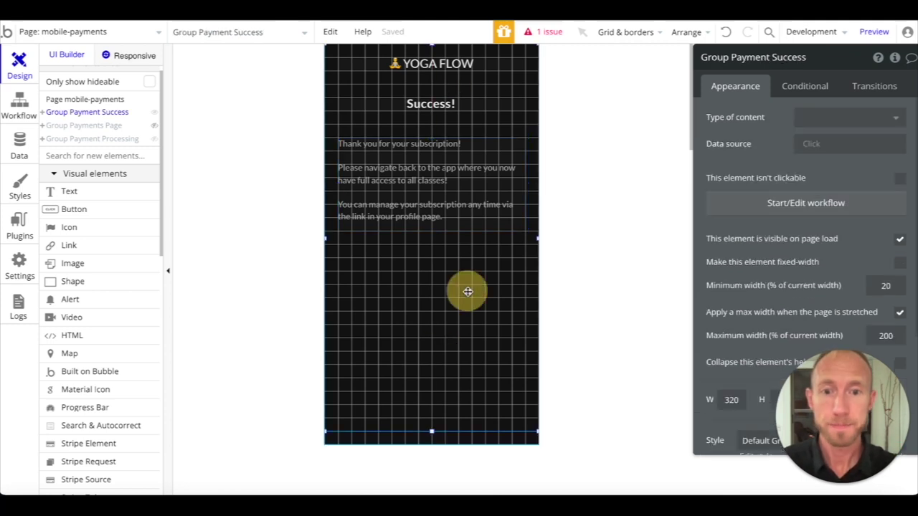
Add a Show element action as step 8 of the PaymentMethod created workflow, targeting Group Payment Success
left_click(19, 108)
left_click(408, 239)
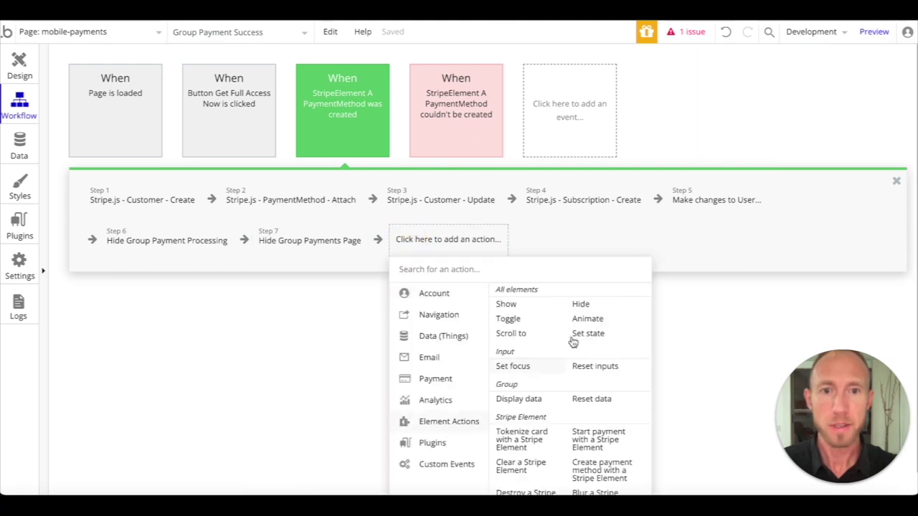
left_click(531, 305)
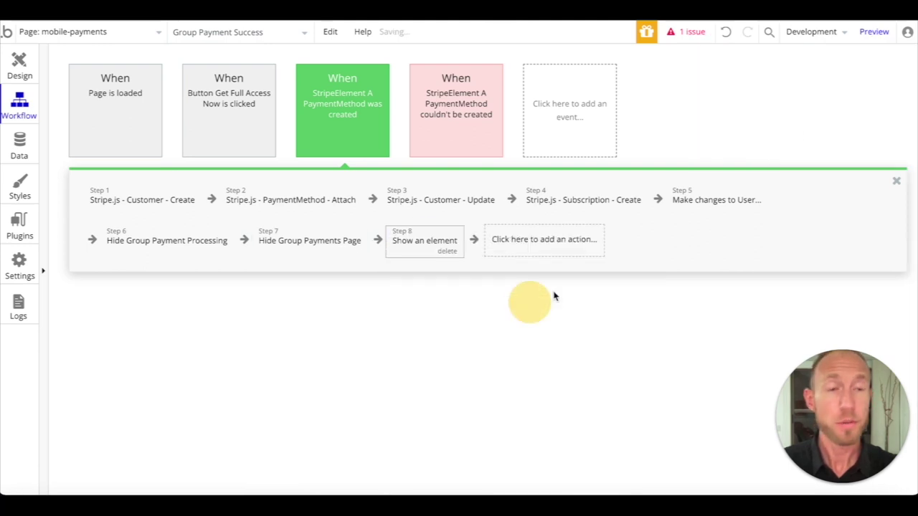
left_click(434, 251)
left_click(861, 90)
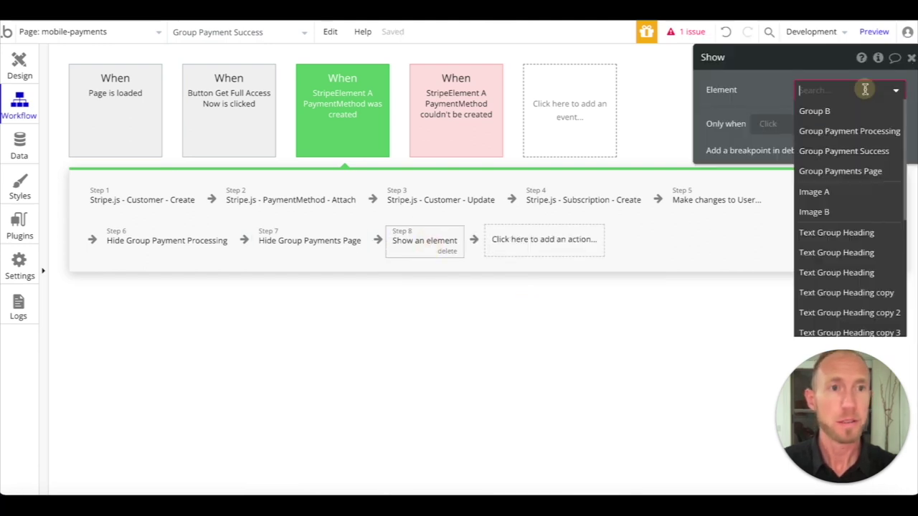
left_click(844, 151)
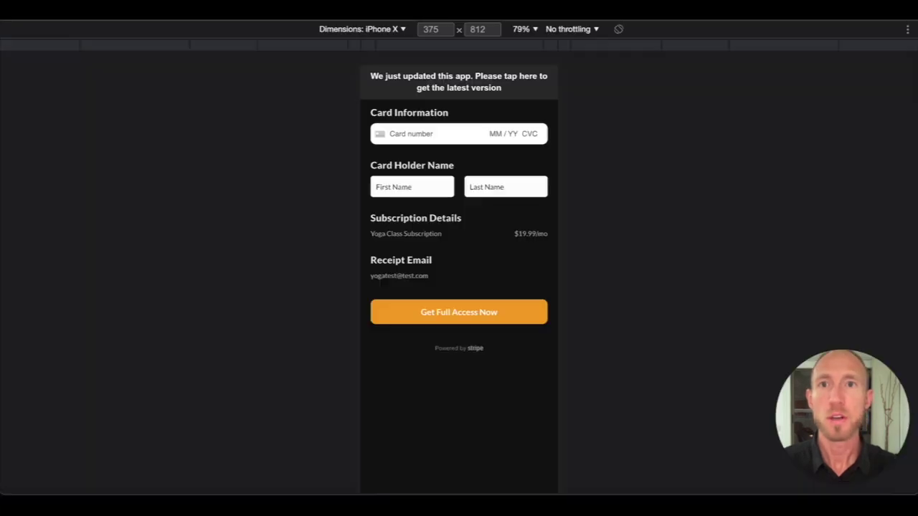
Update the mobile preview to the latest version, and in the Bubble editor make Group Payment Success not visible on page load
left_click(440, 88)
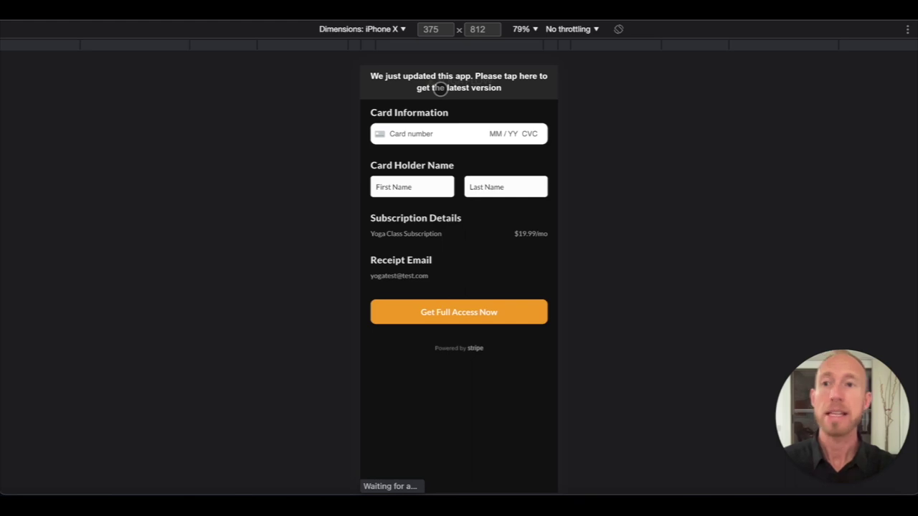
left_click(439, 87)
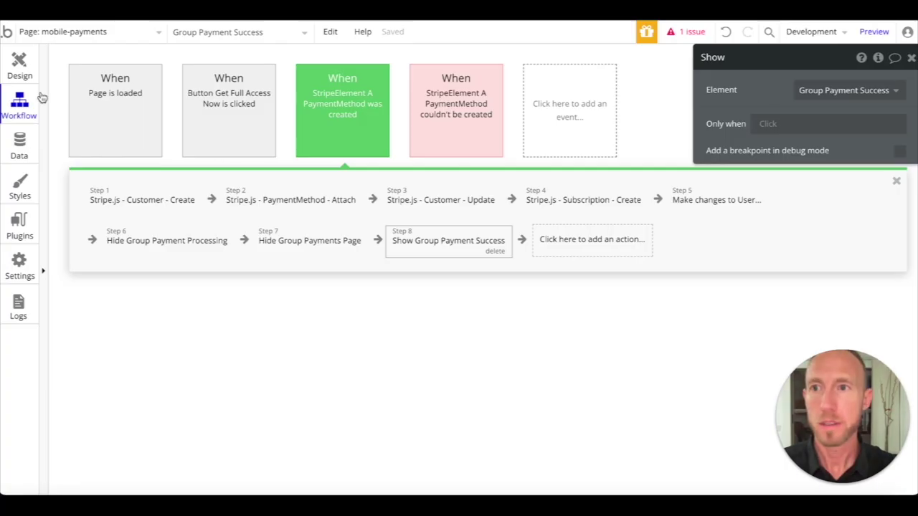
left_click(20, 66)
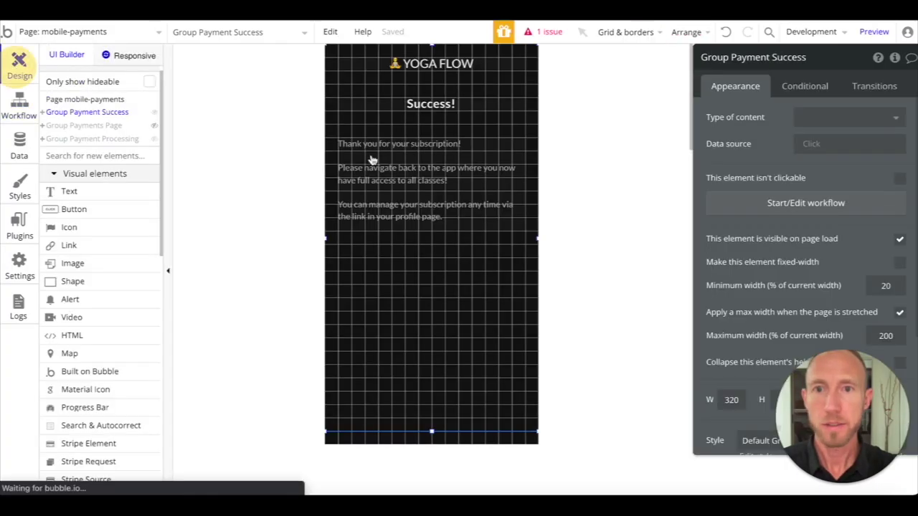
left_click(469, 291)
left_click(900, 239)
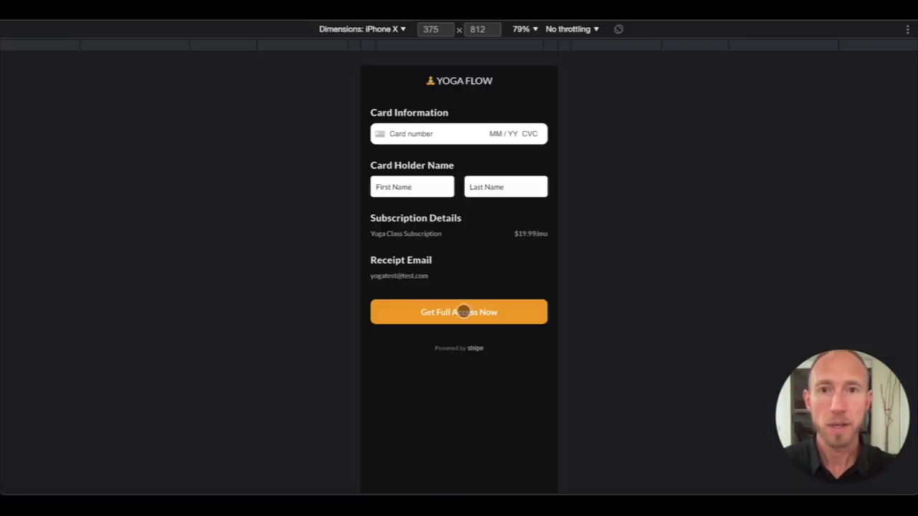
In the mobile payments preview, enter the test card's number, expiry date and CVC under Card Information
left_click(463, 311)
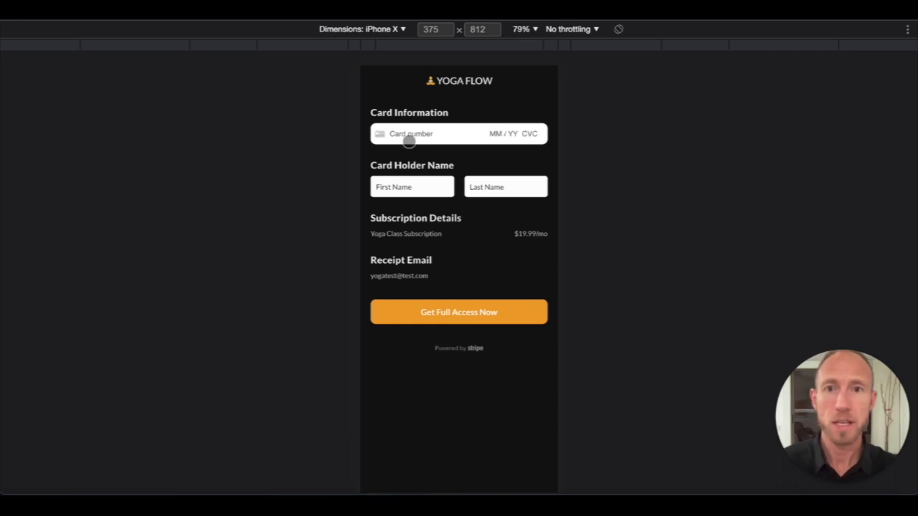
left_click(410, 139)
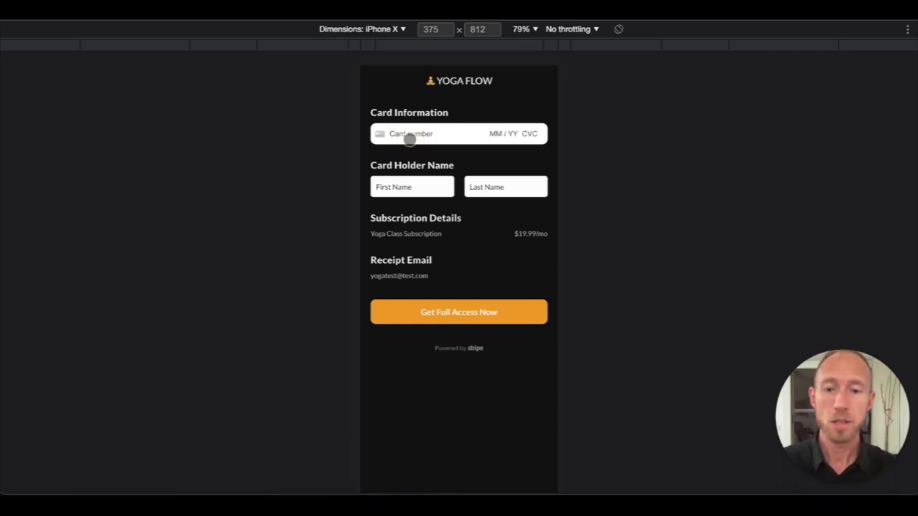
type("4242 4242 424")
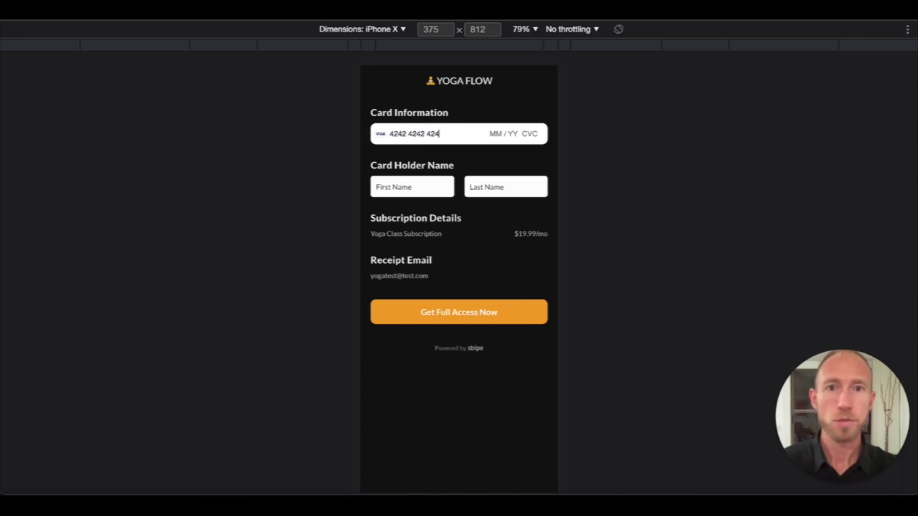
type("2 4242 04 / 24 242")
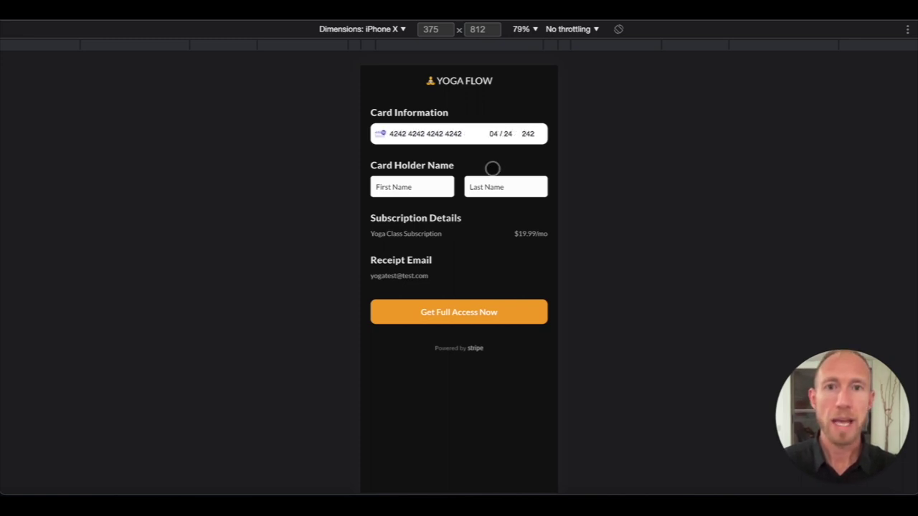
Fill in the card holder's first and last name and submit the payment form to get full access
left_click(494, 167)
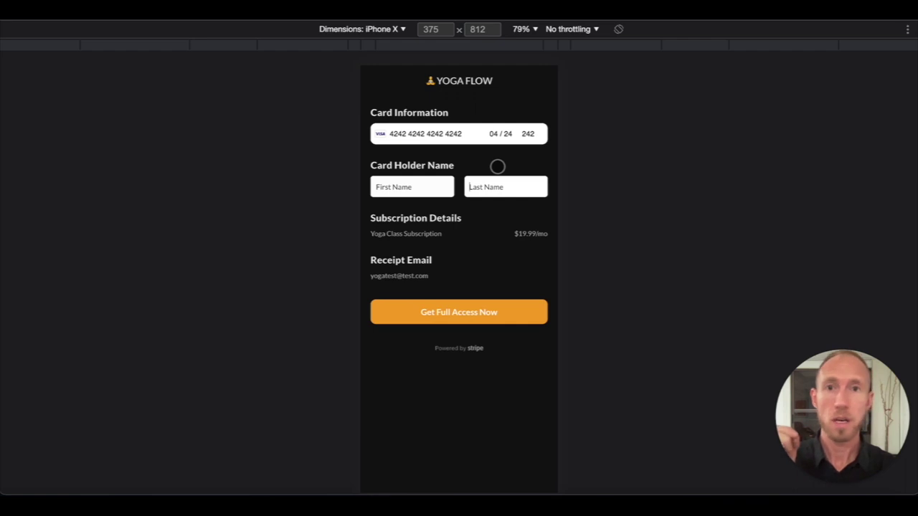
left_click(427, 186)
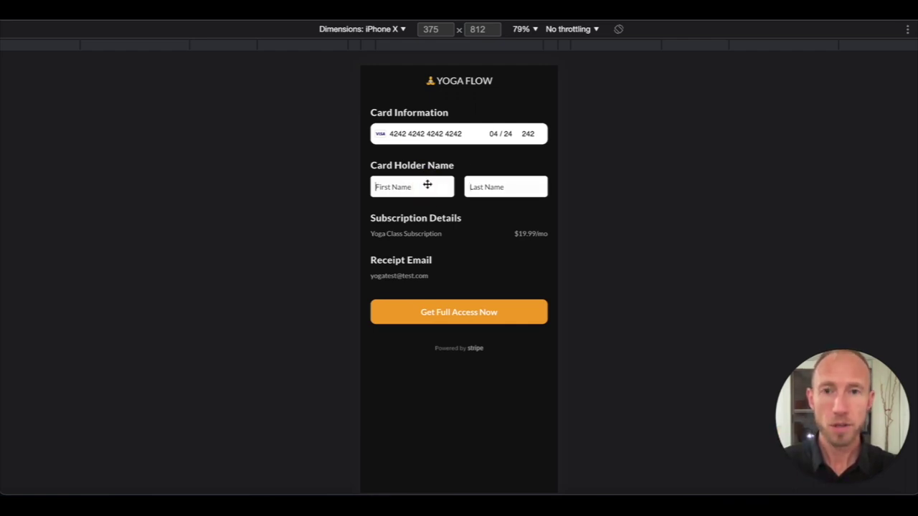
type("First")
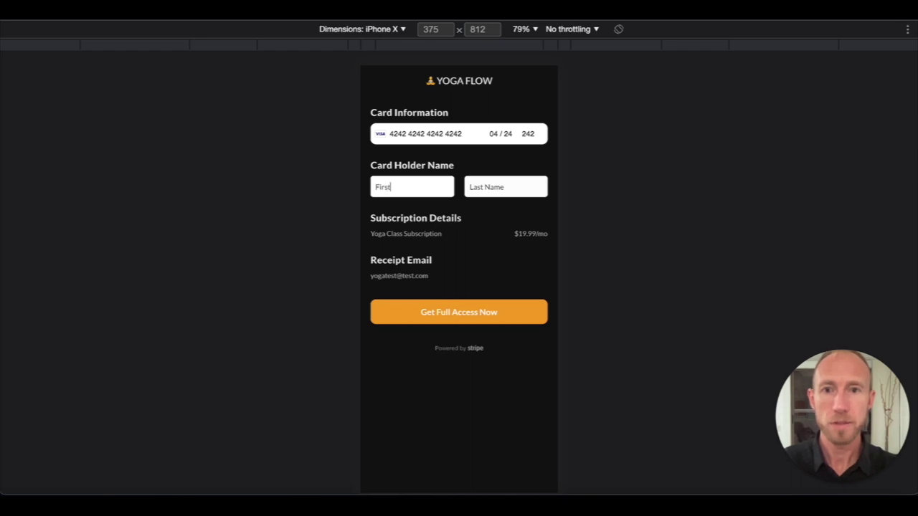
type("Test")
key("Tab")
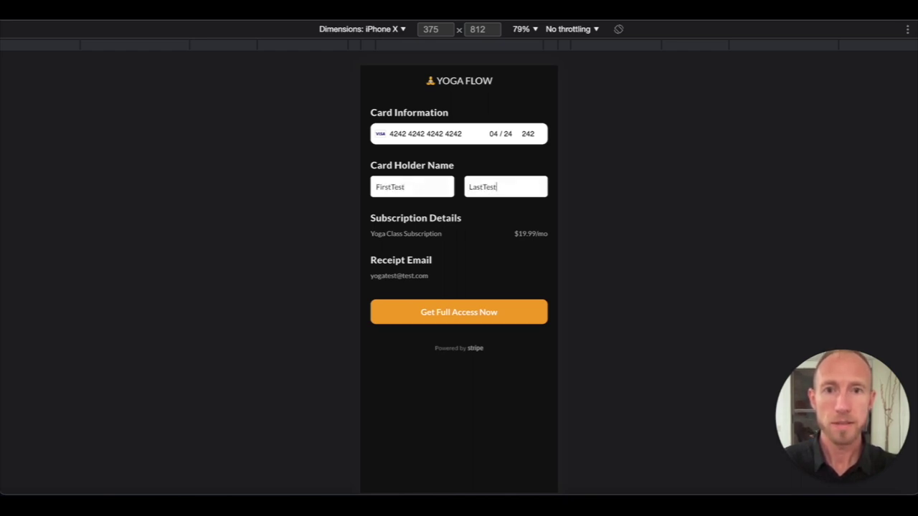
left_click(463, 311)
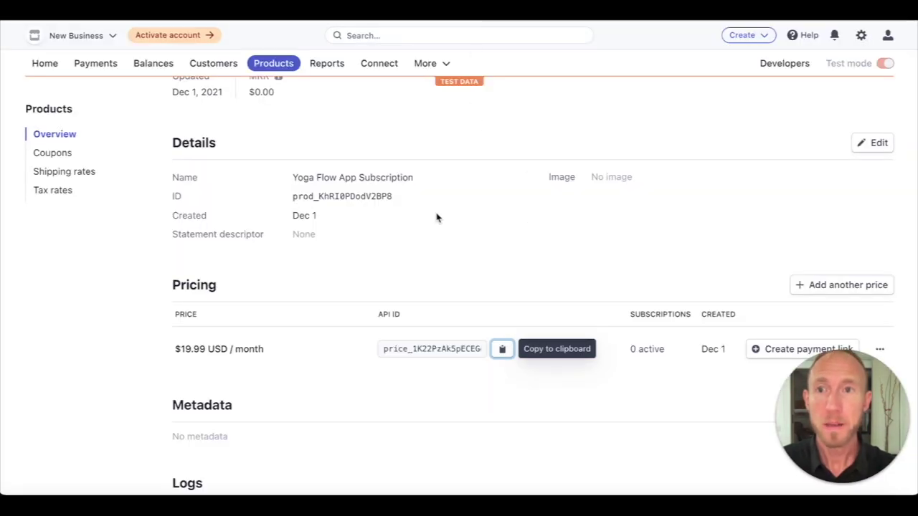
Switch to the Stripe dashboard, open the new test customer's record and check its account name, email and payments
left_click(214, 63)
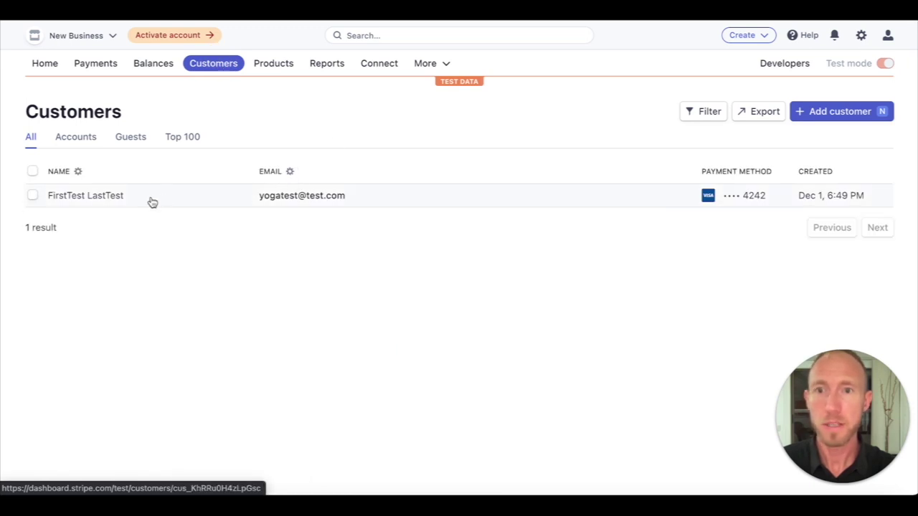
left_click(211, 205)
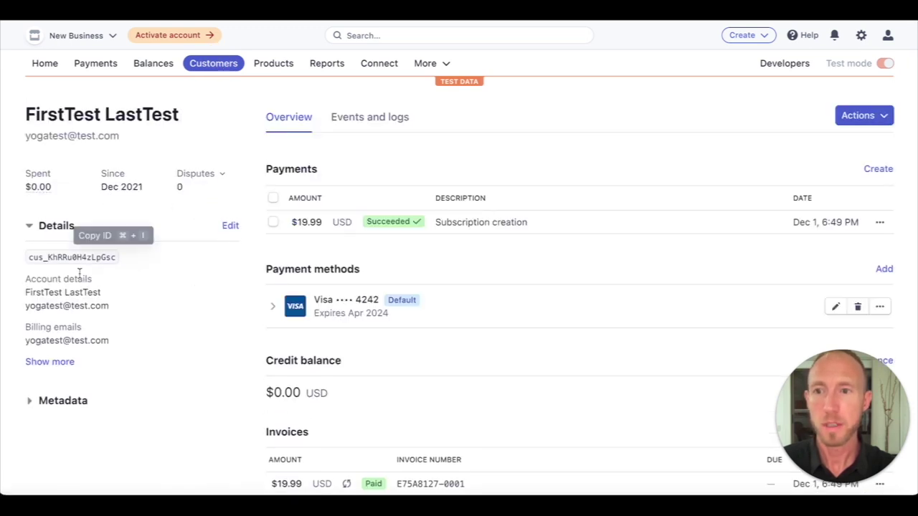
double_click(41, 293)
double_click(82, 292)
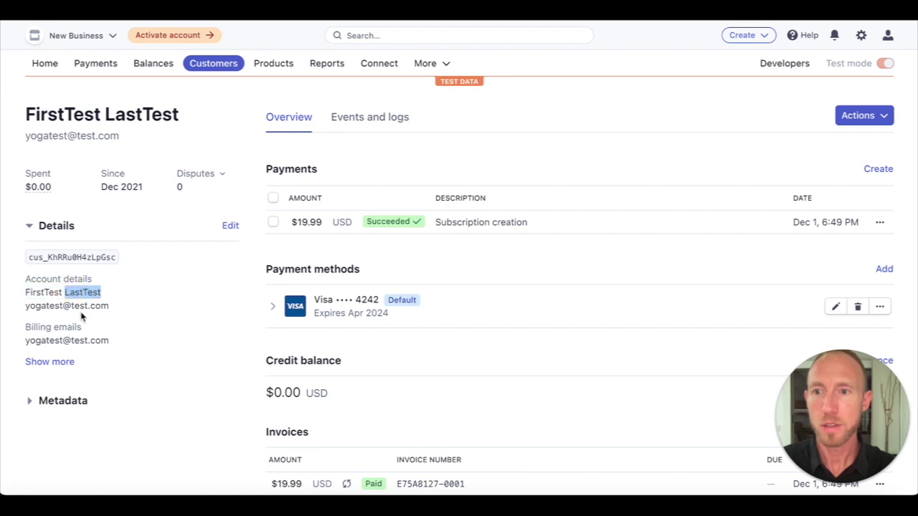
left_click(482, 261)
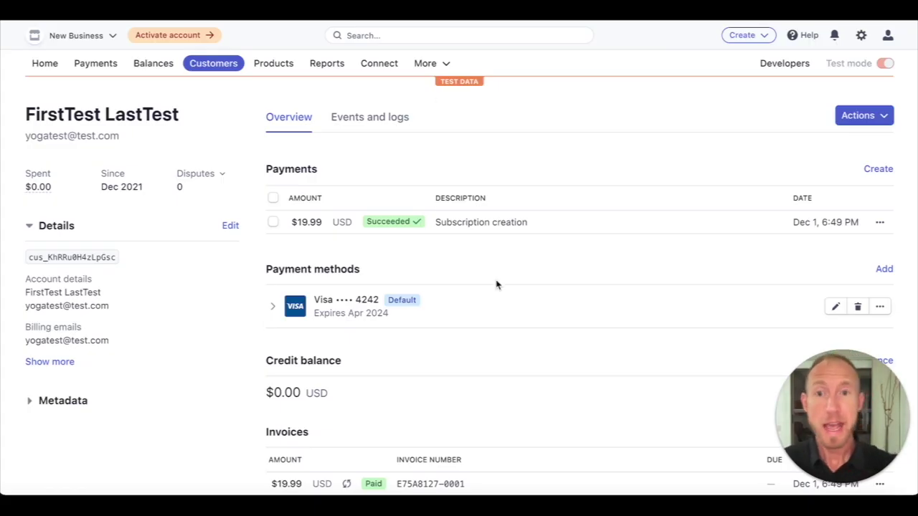
Open the customer's subscription creation payment and examine its status, timeline, payment details and payment method
left_click(511, 222)
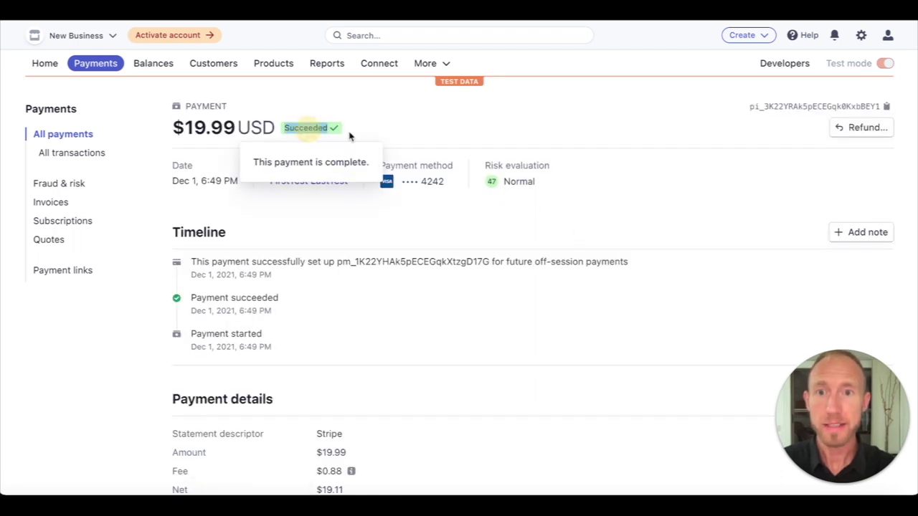
scroll(382, 166, "down", 2)
scroll(382, 165, "down", 2)
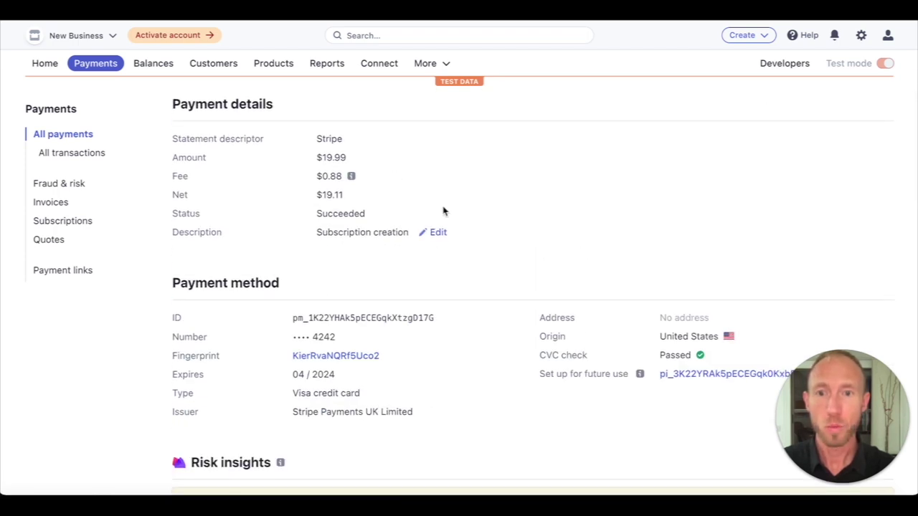
scroll(444, 209, "down", 3)
scroll(444, 209, "up", 7)
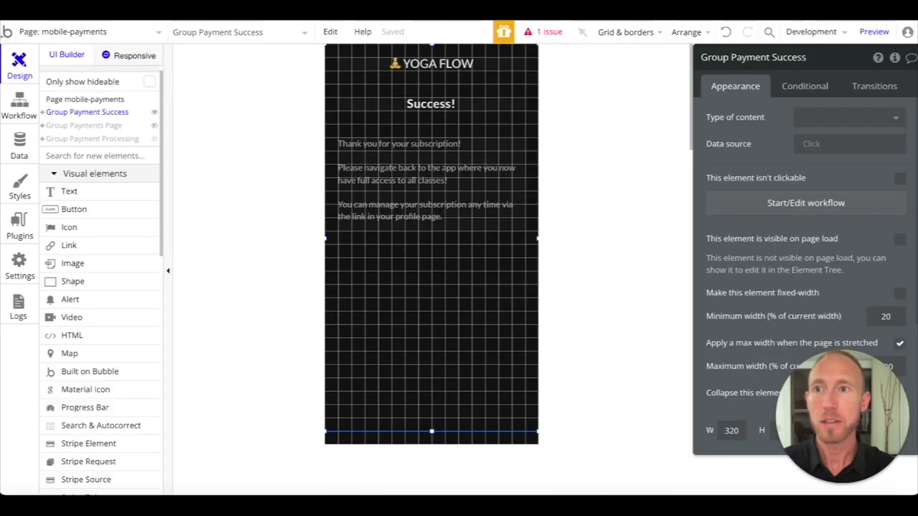
In the Bubble workflow's step 4 Subscription - Create action, set Trial End Date to Current date/time +(days): 14
left_click(20, 104)
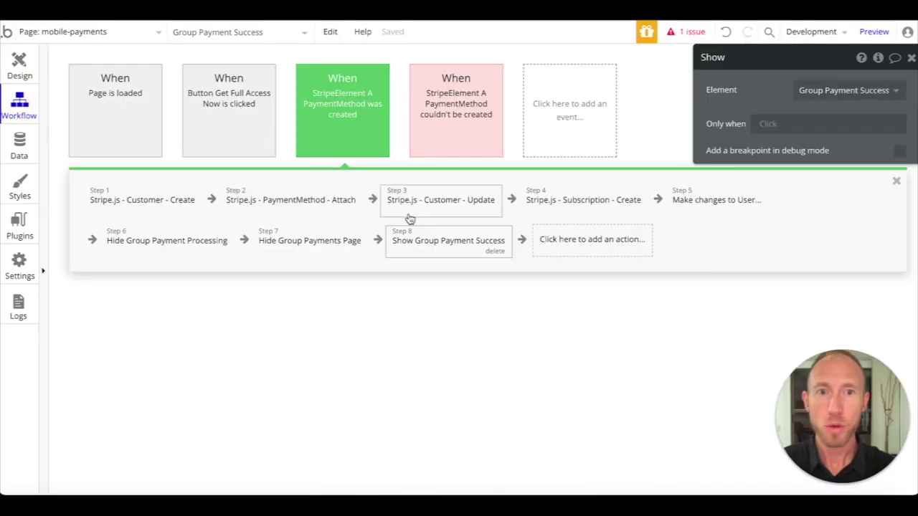
left_click(570, 209)
scroll(810, 219, "down", 1)
left_click(814, 219)
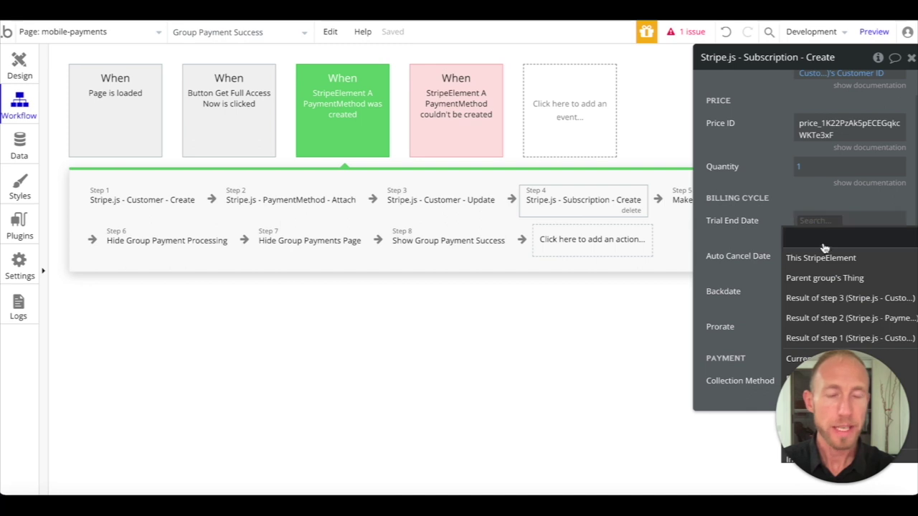
type("cur")
left_click(825, 277)
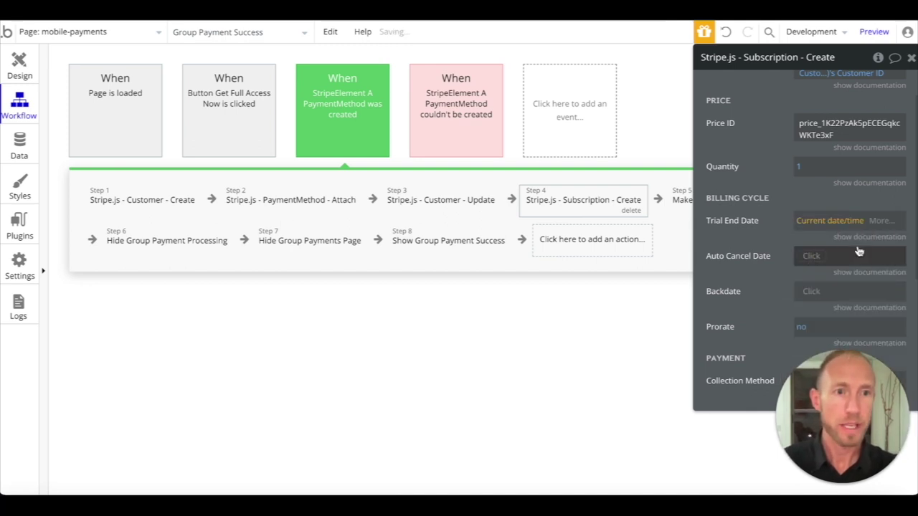
scroll(854, 297, "down", 1)
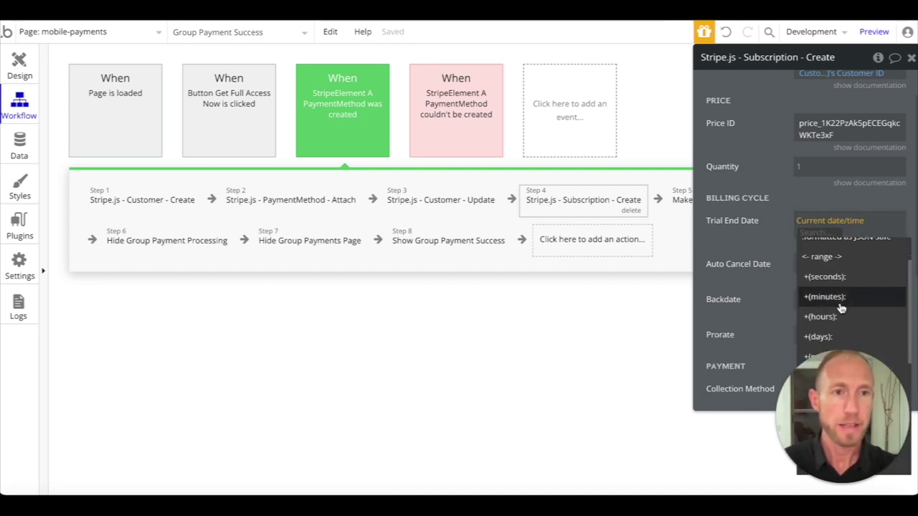
left_click(828, 337)
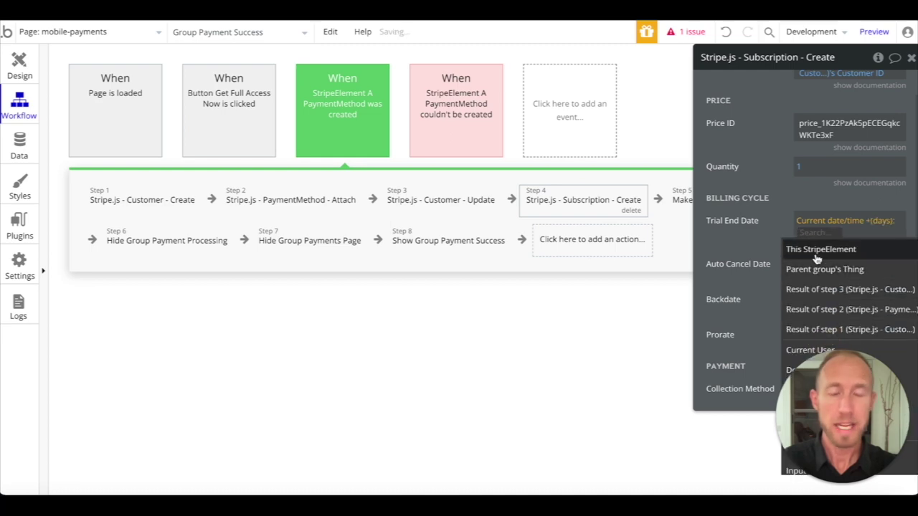
type("14")
left_click(744, 246)
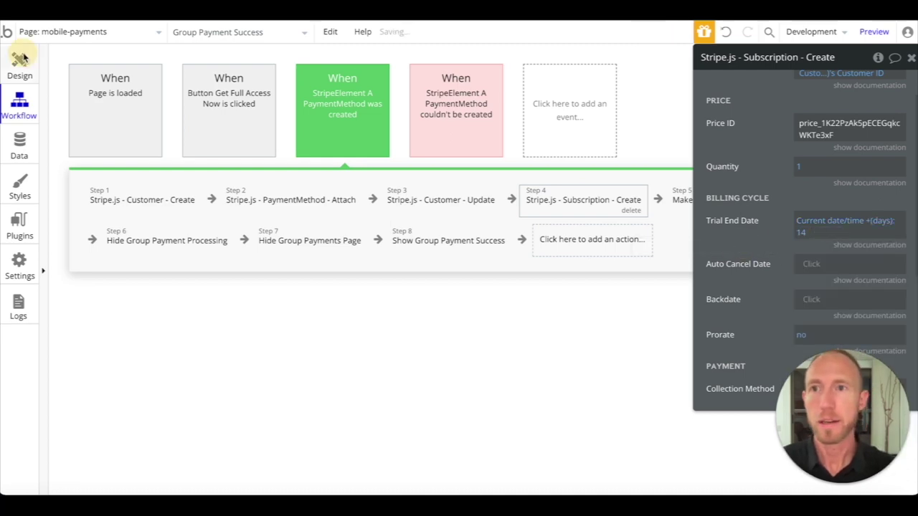
left_click(19, 65)
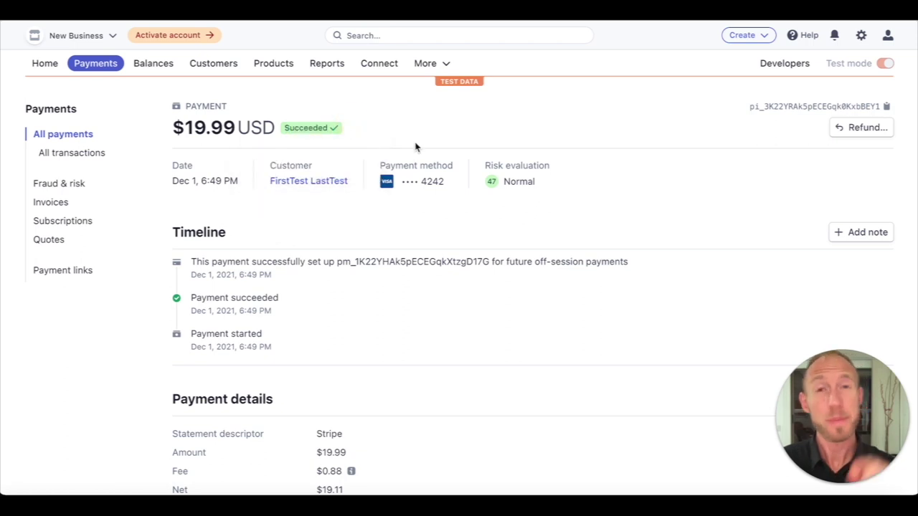
Back in the Stripe dashboard, find the test customer's Yoga Flow App Subscription and examine its details, pricing and upcoming invoice
scroll(474, 205, "down", 8)
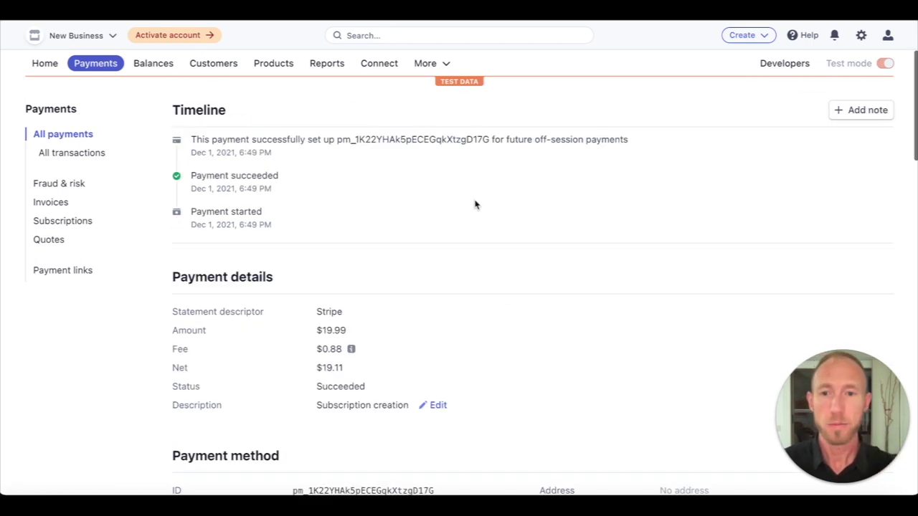
scroll(474, 206, "up", 10)
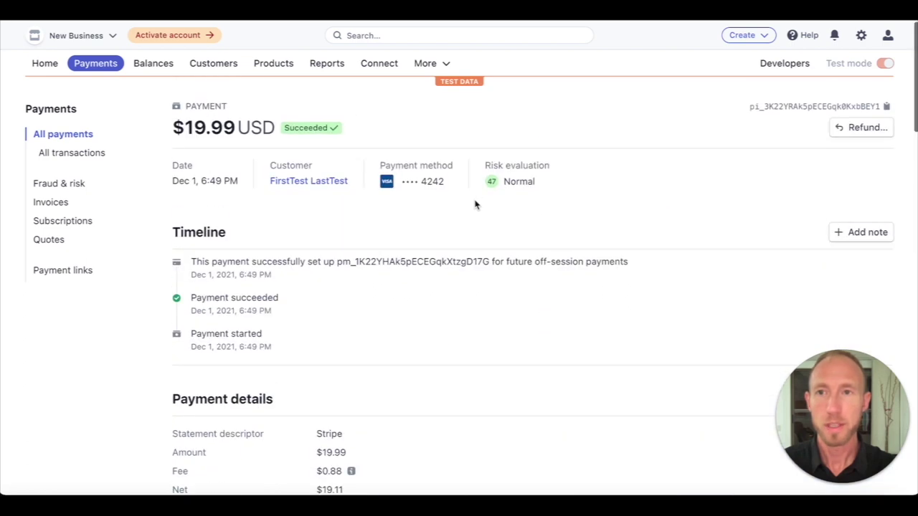
left_click(428, 64)
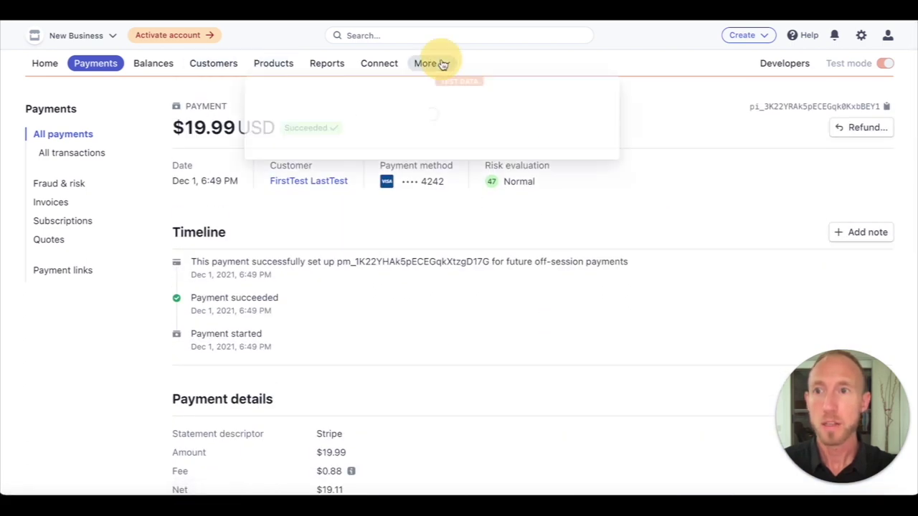
left_click(297, 251)
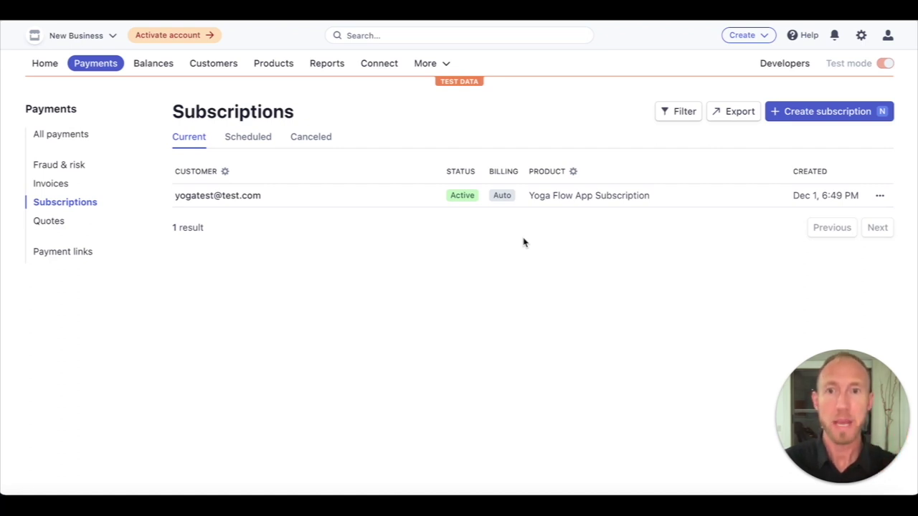
left_click(439, 194)
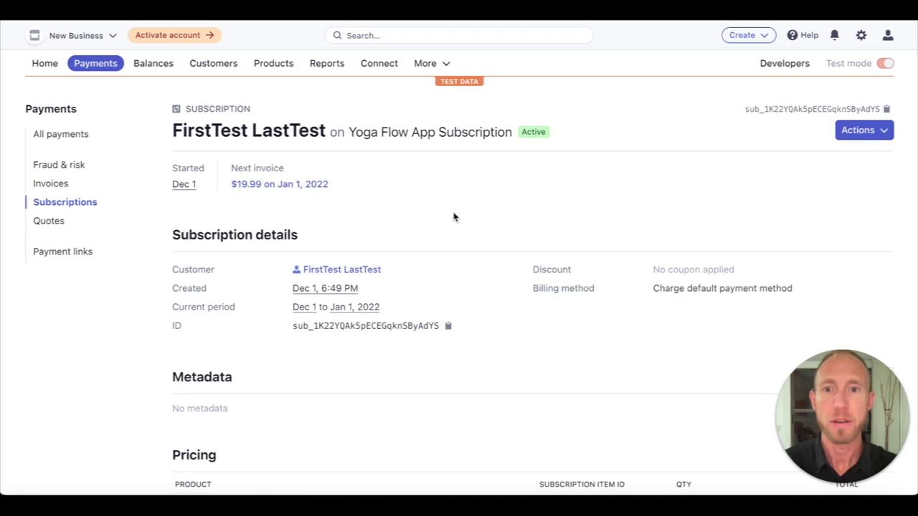
scroll(453, 217, "down", 5)
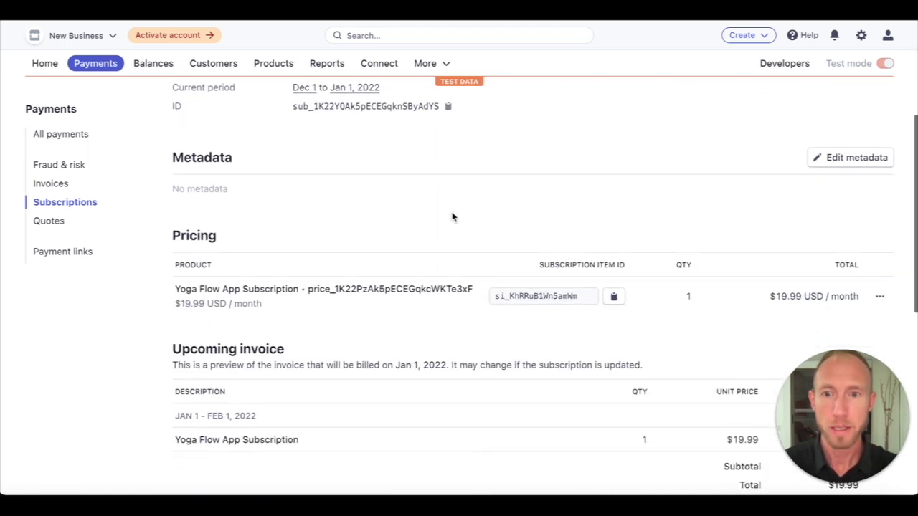
scroll(287, 285, "up", 5)
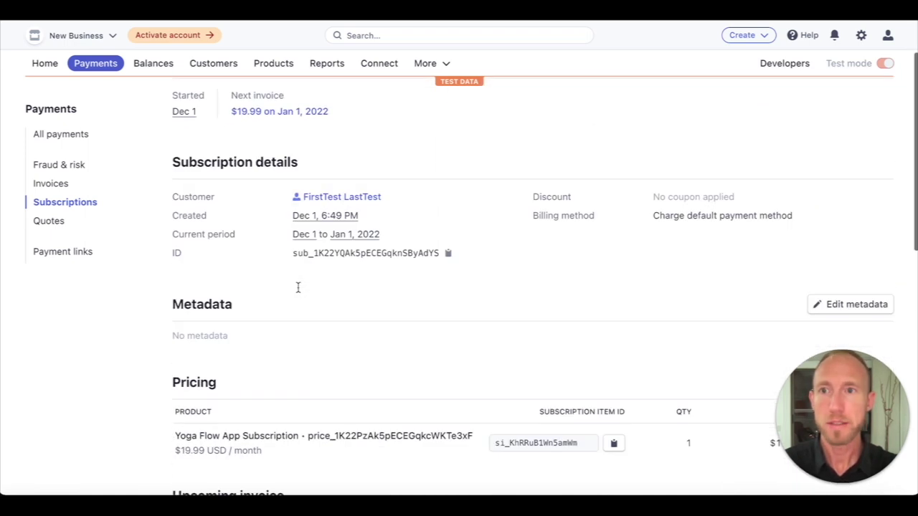
left_click(446, 63)
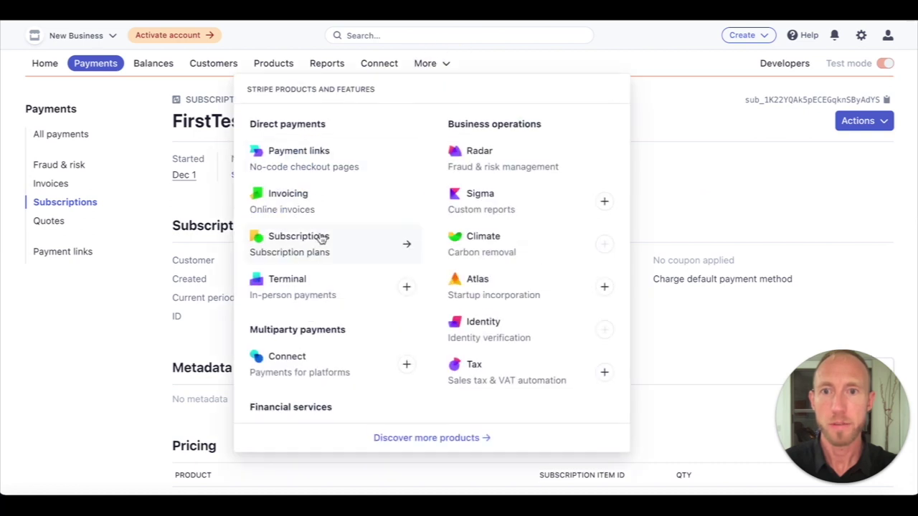
Return to the Stripe Subscriptions list and check its Scheduled, Canceled and Current views
left_click(723, 185)
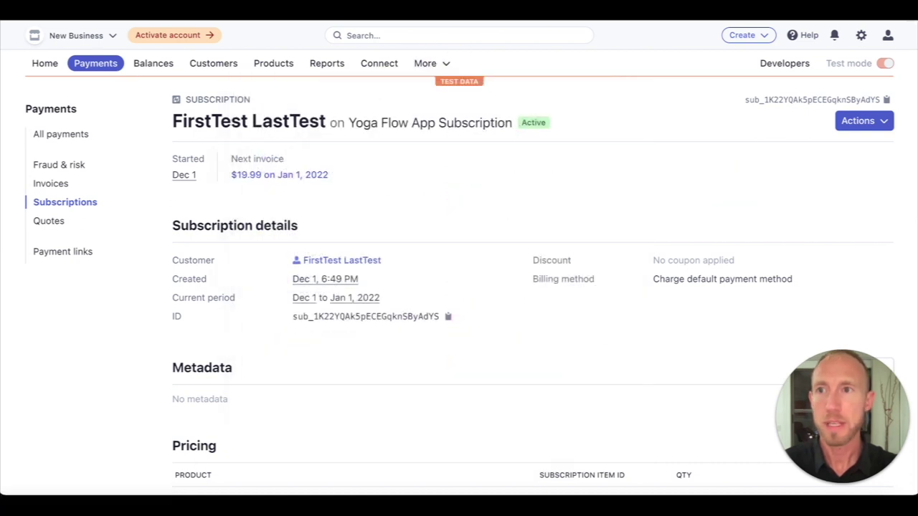
key("alt+Left")
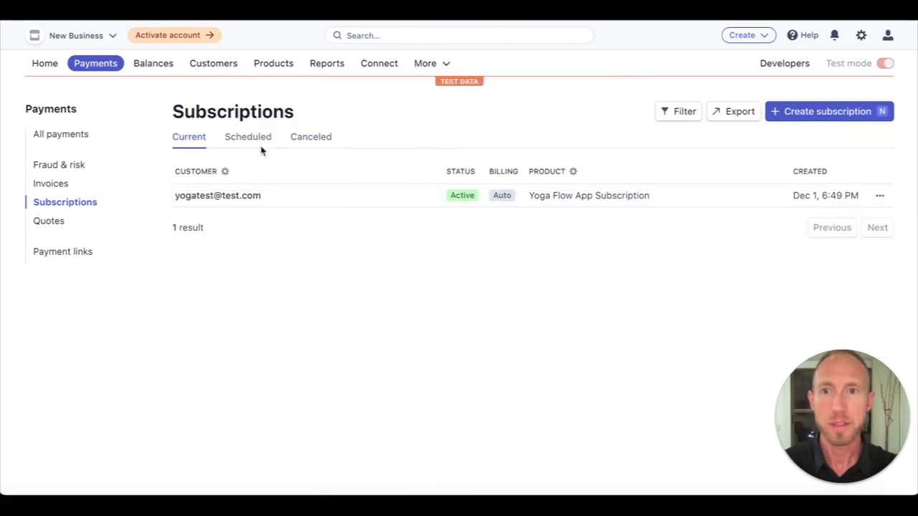
left_click(243, 138)
left_click(299, 141)
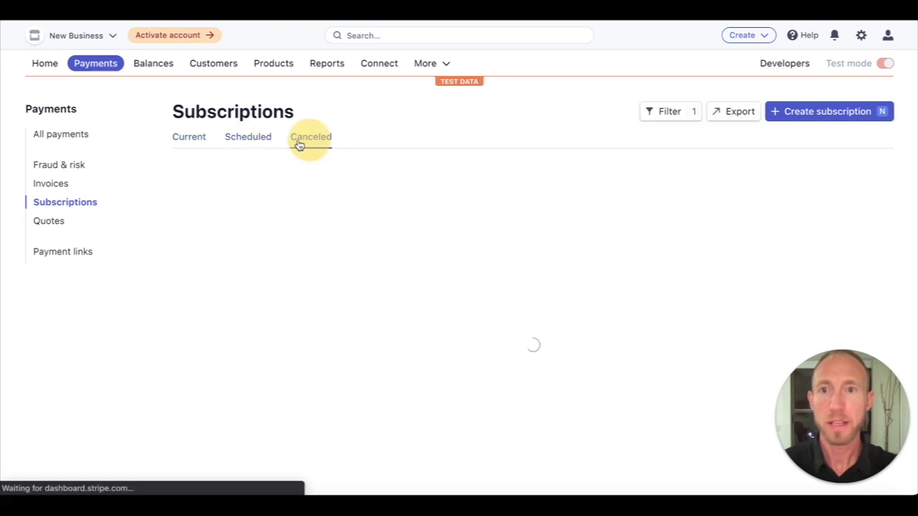
left_click(244, 141)
left_click(191, 142)
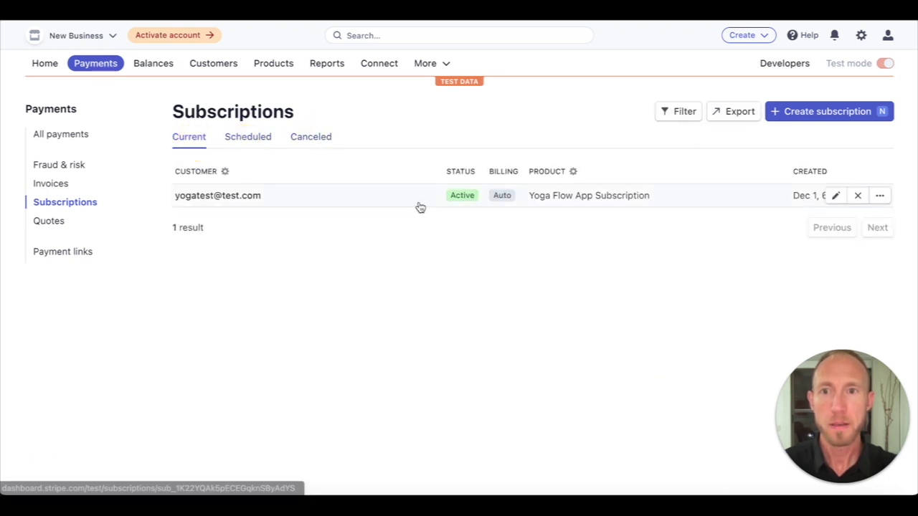
Open the active Yoga Flow App Subscription and examine its subscription details and billing method
left_click(418, 203)
scroll(562, 183, "down", 3)
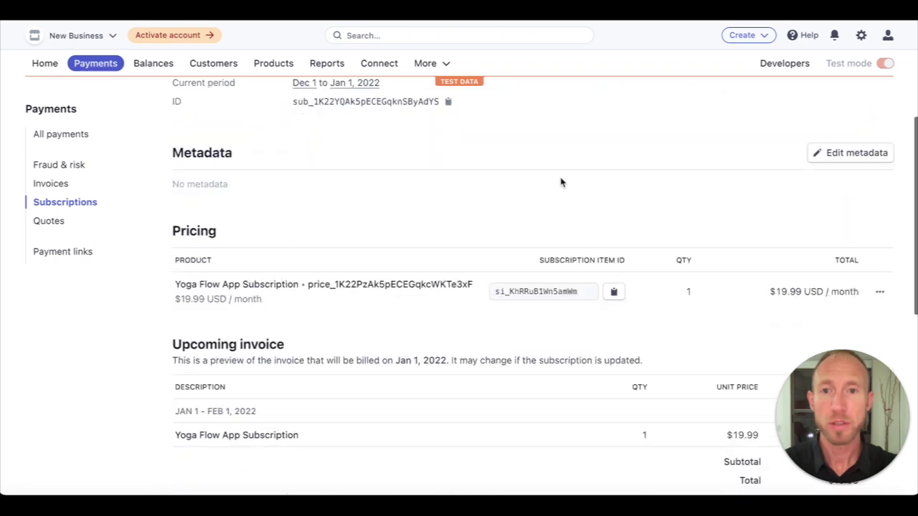
scroll(561, 182, "up", 2)
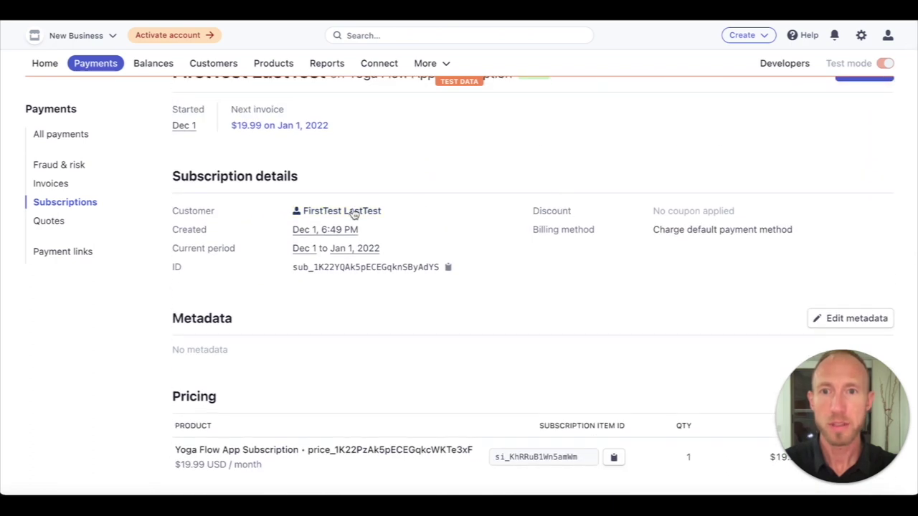
scroll(467, 234, "up", 1)
scroll(466, 234, "down", 2)
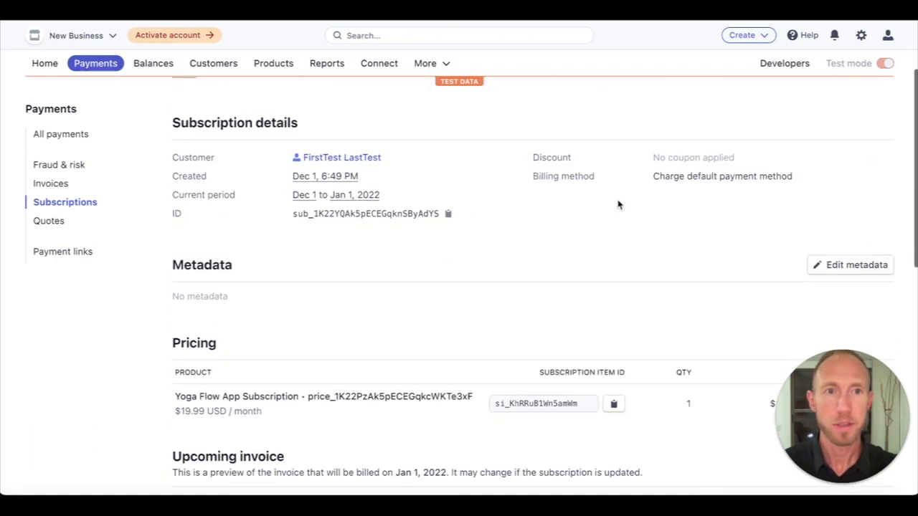
triple_click(699, 178)
Examine the active subscription's product price ID, monthly price, invoices, logs and events
scroll(619, 246, "down", 3)
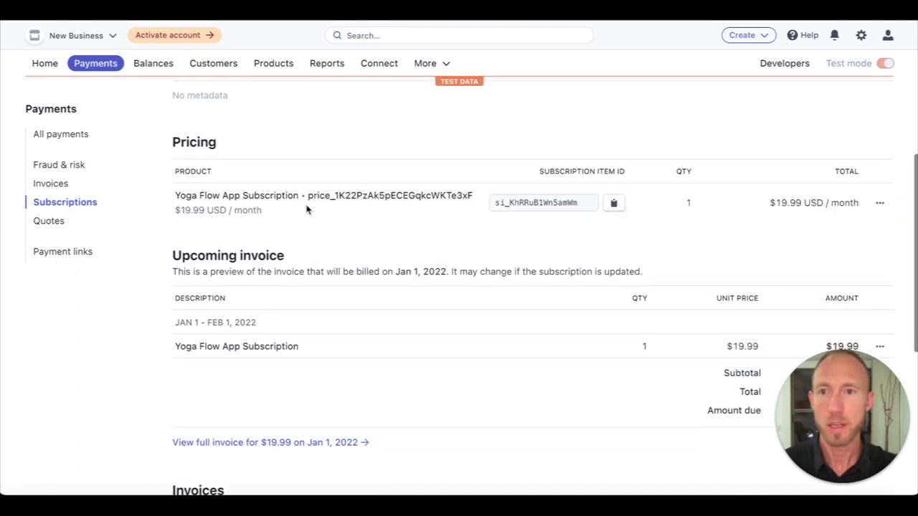
triple_click(373, 204)
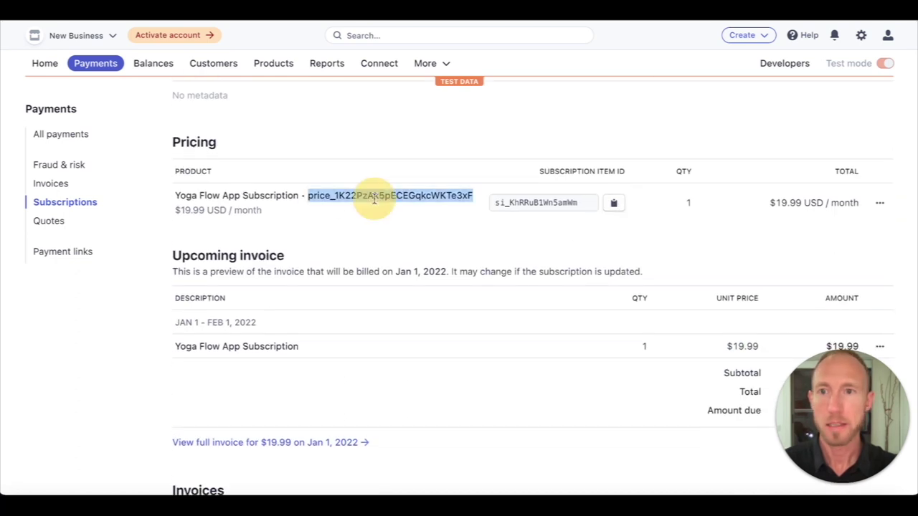
left_click(217, 207)
triple_click(194, 209)
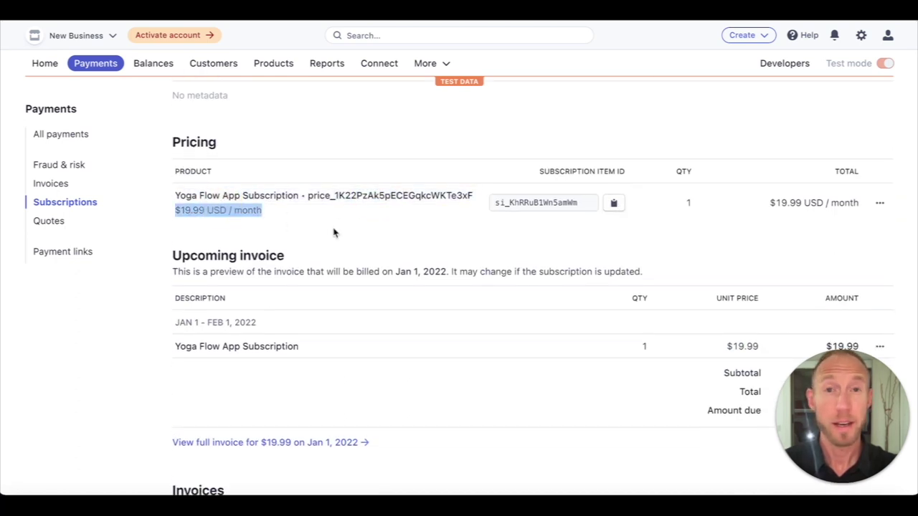
scroll(333, 232, "down", 3)
scroll(544, 226, "down", 2)
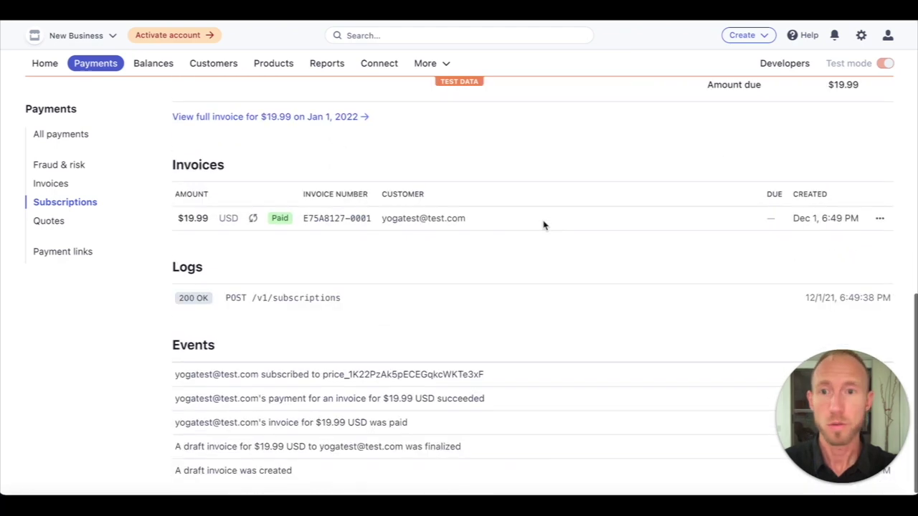
scroll(544, 225, "up", 8)
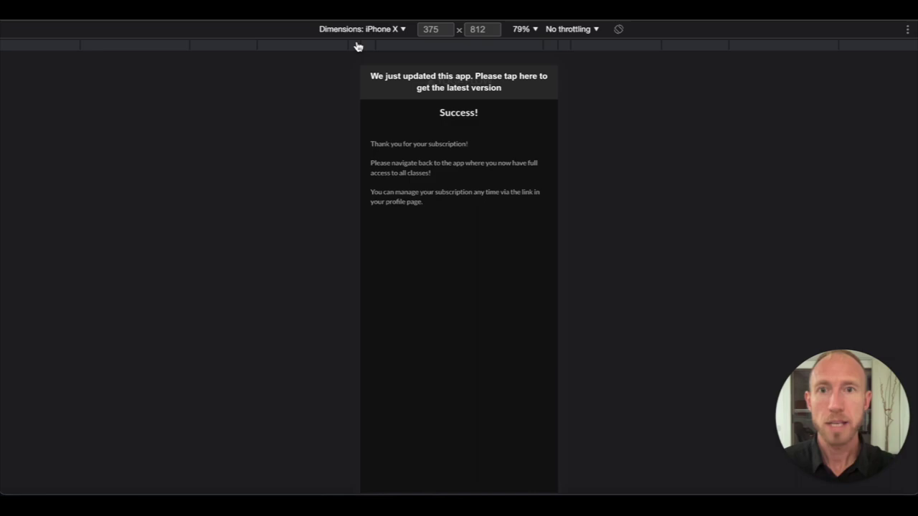
Load the latest version of the Yoga Flow payments preview and open the customer list in Stripe
left_click(404, 72)
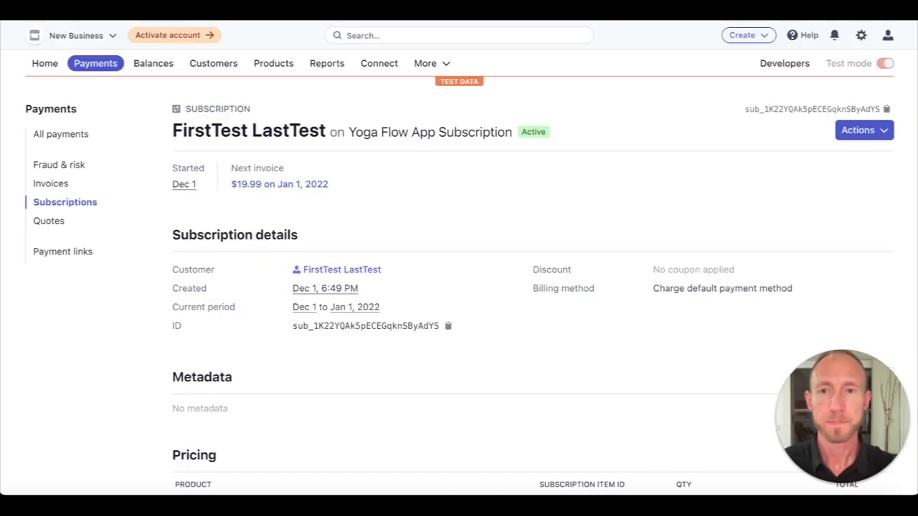
left_click(213, 63)
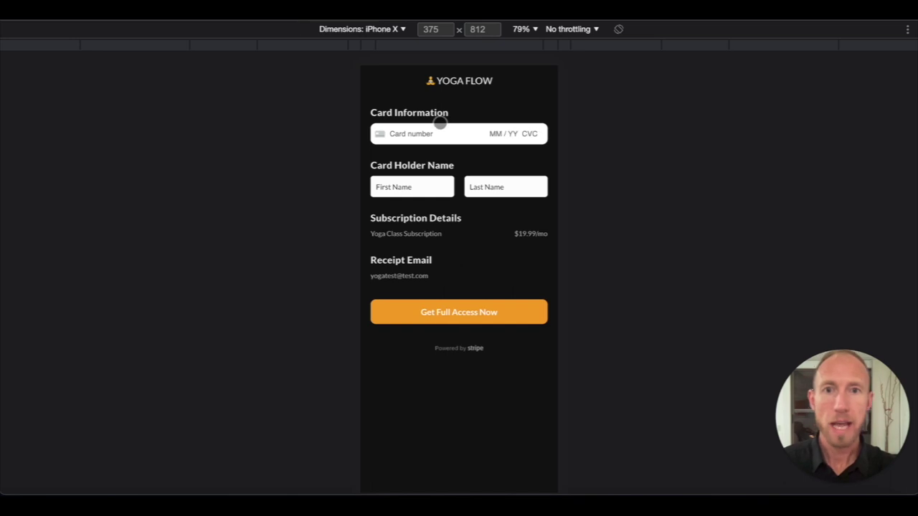
In the Yoga Flow preview, enter the test card's number, expiry and security code plus the cardholder's first and last name, and submit for full access
left_click(439, 139)
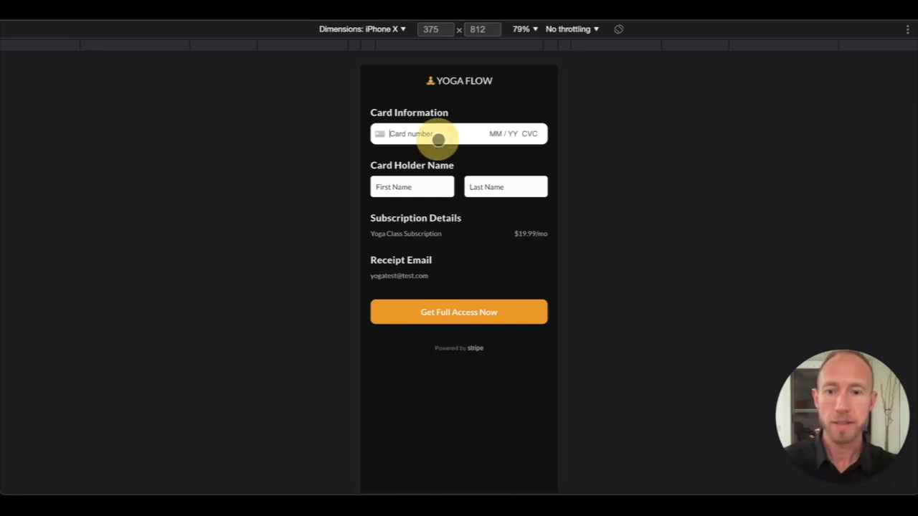
type("4242 4242 4242 4242 04 / 24 242")
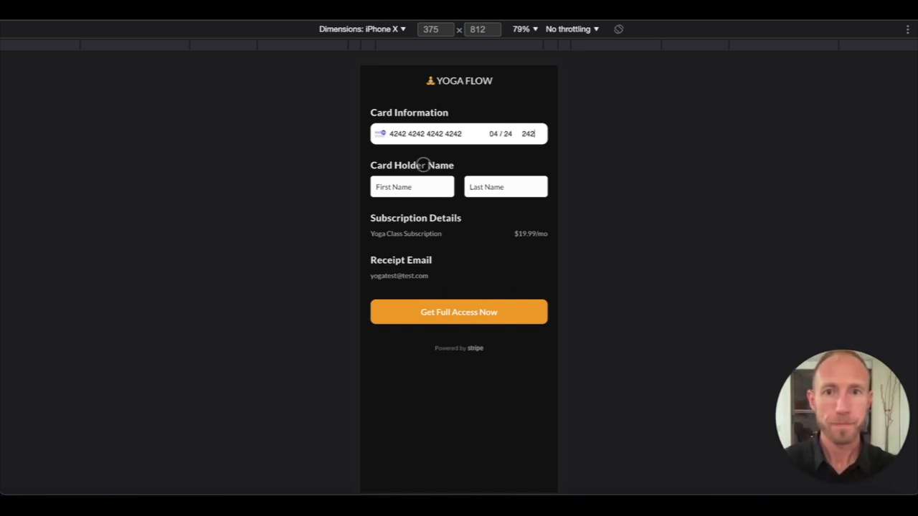
left_click(402, 186)
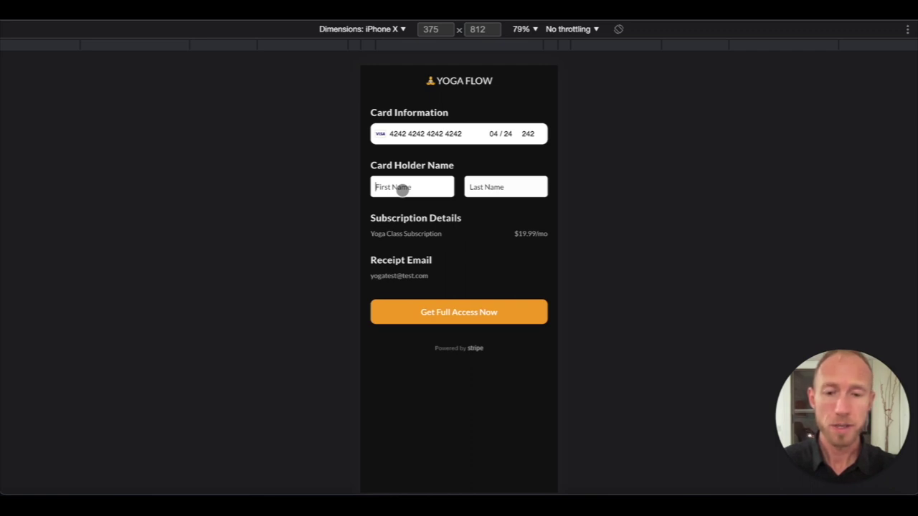
type("John")
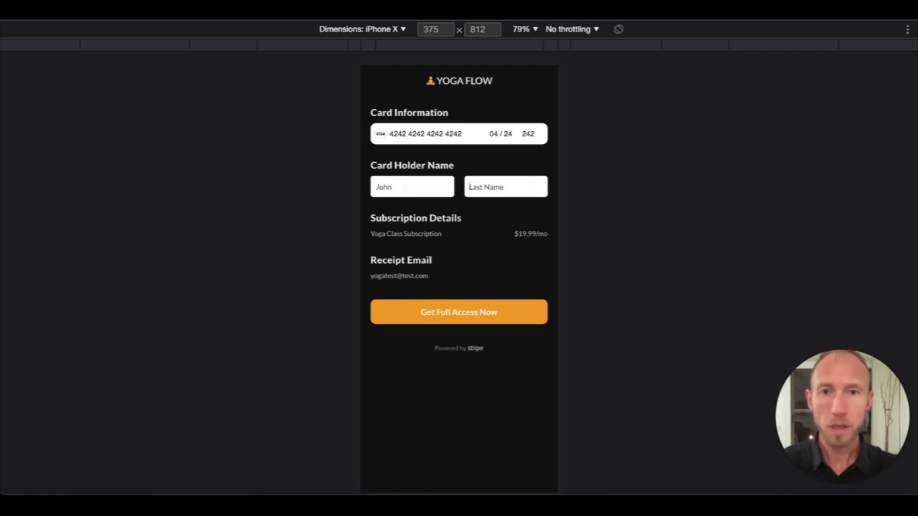
left_click(506, 187)
type("Doe")
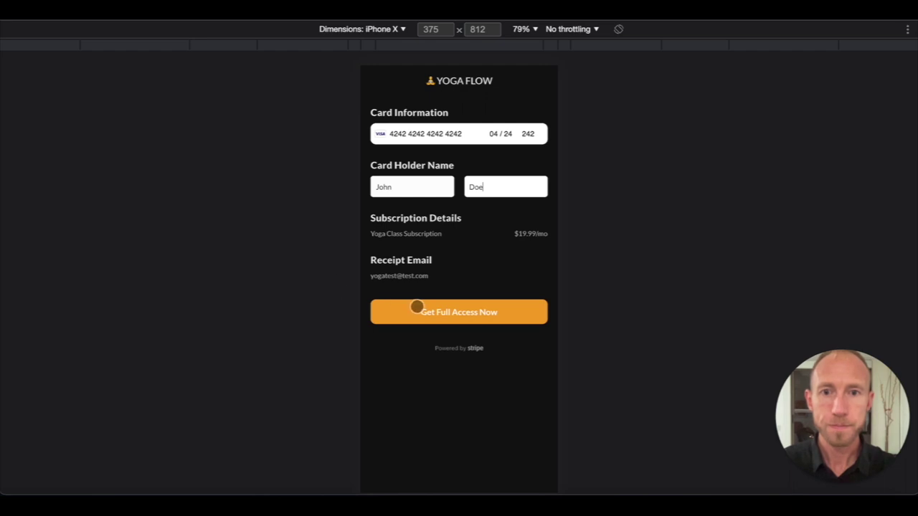
left_click(417, 309)
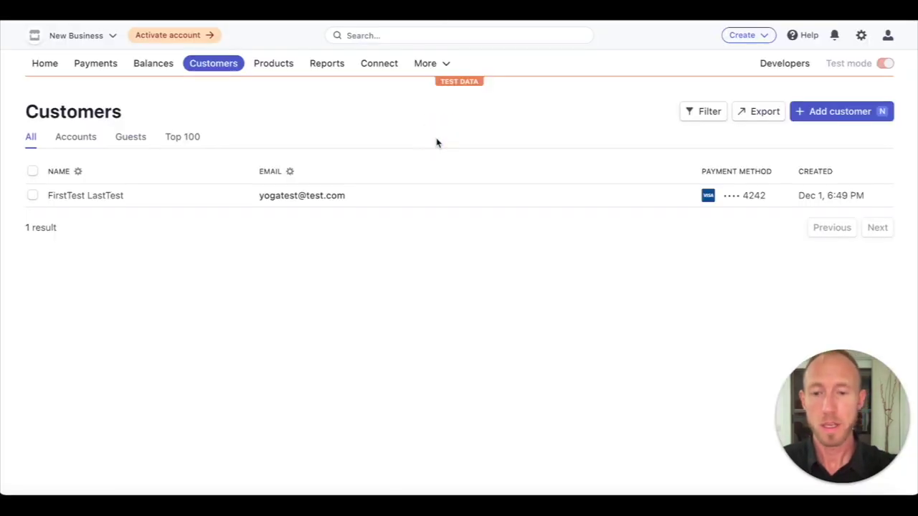
Refresh the Stripe customer list, open the newest customer's record and check its overview, events and logs
left_click(229, 64)
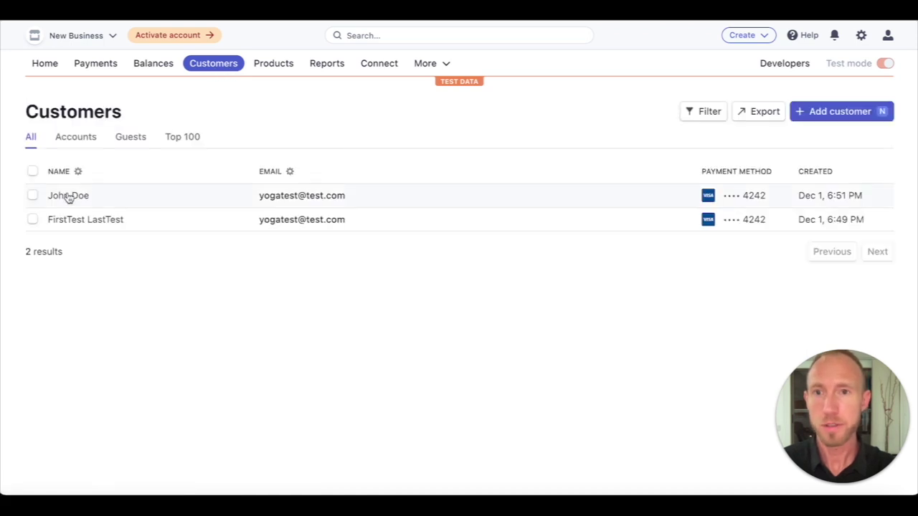
left_click(356, 203)
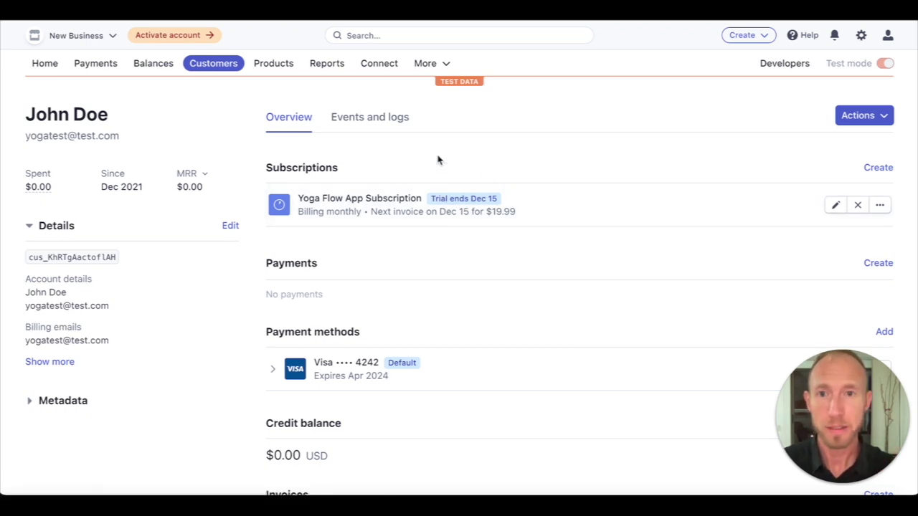
left_click(366, 119)
left_click(269, 119)
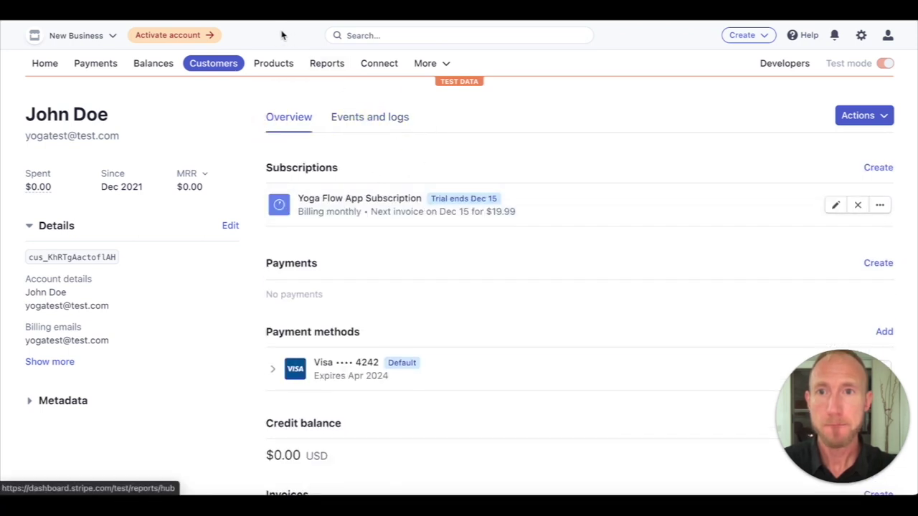
Open the Stripe Subscriptions list and compare its Scheduled and Current subscriptions
mouse_move(442, 66)
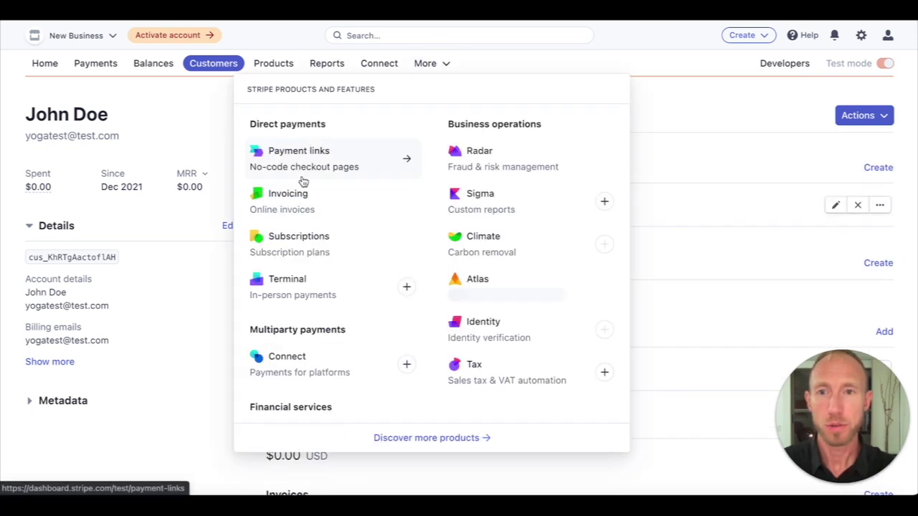
left_click(314, 246)
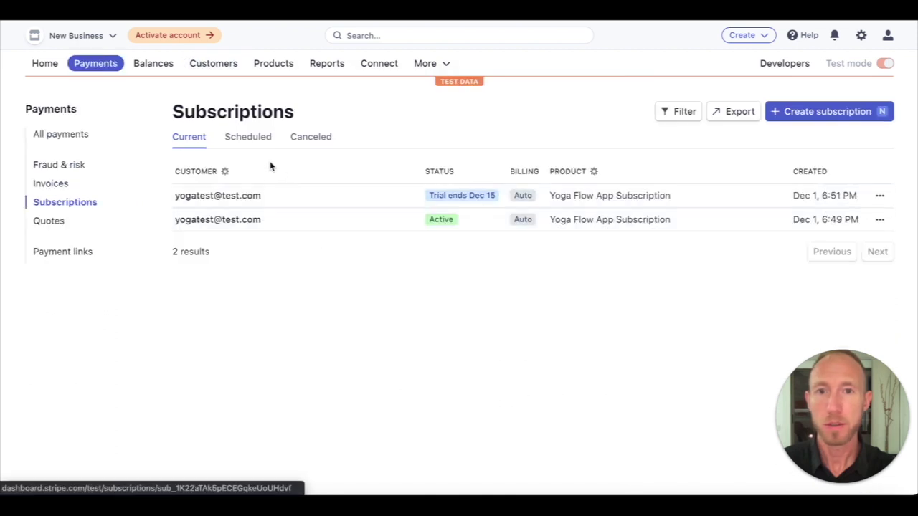
left_click(249, 141)
left_click(191, 142)
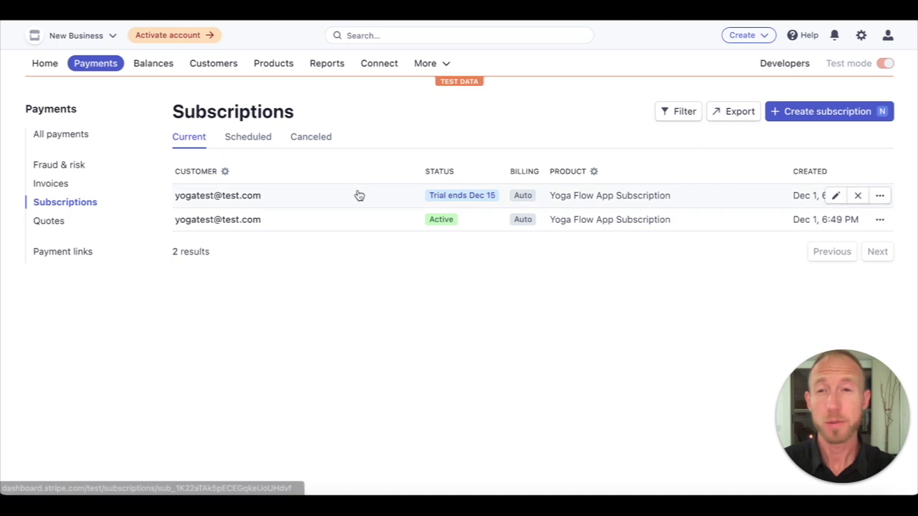
Open the trial subscription and examine its current period, product pricing and trial length
left_click(360, 195)
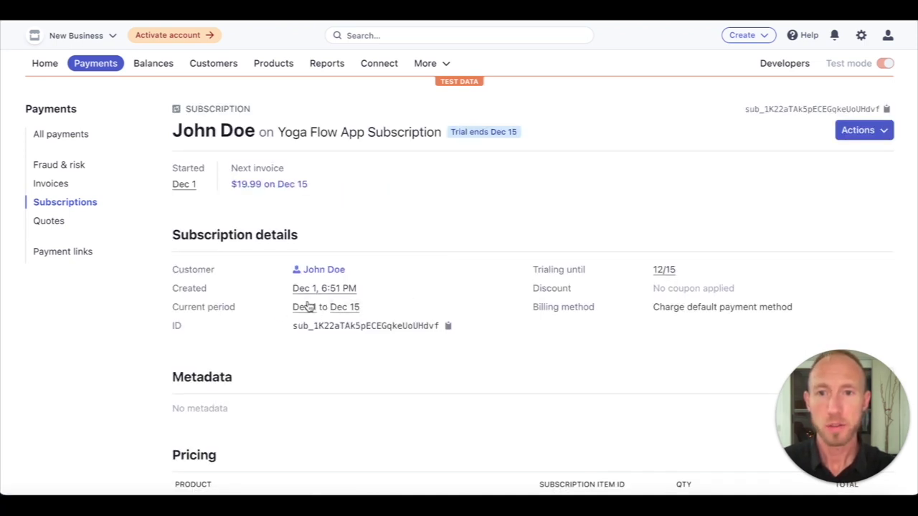
mouse_move(346, 314)
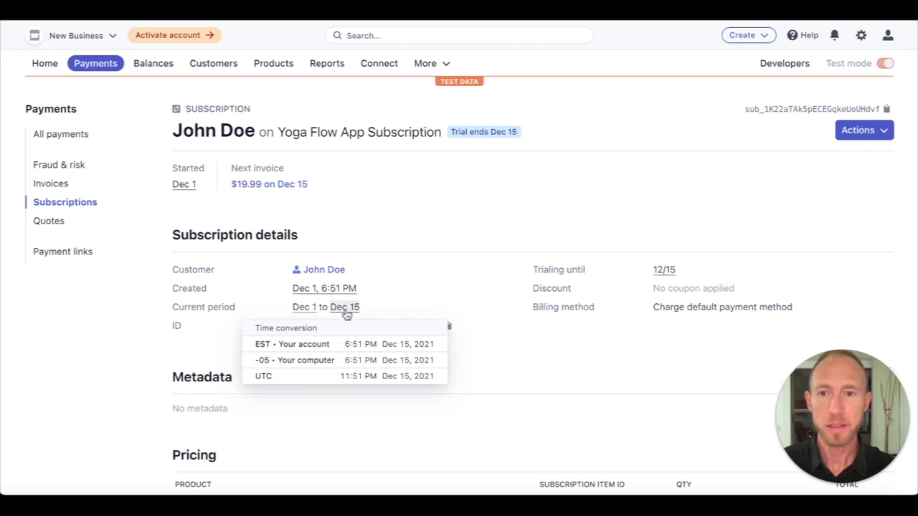
scroll(485, 320, "down", 4)
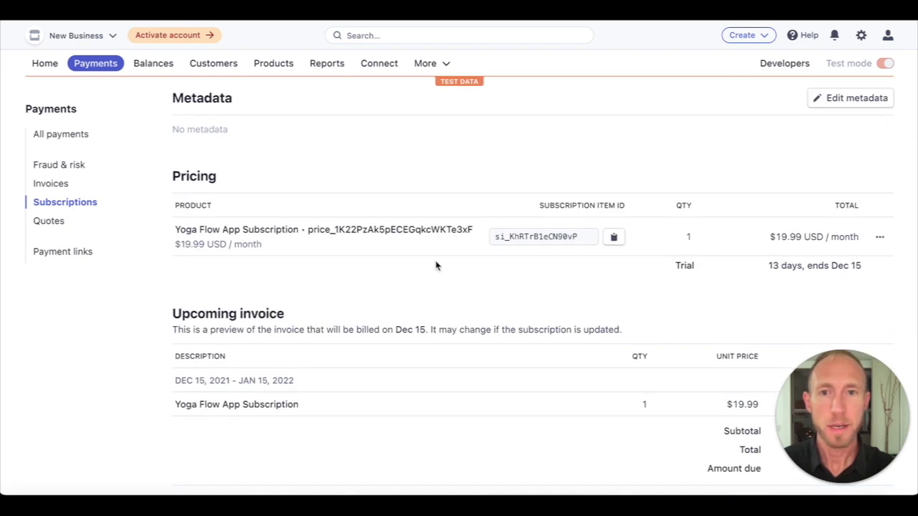
triple_click(327, 234)
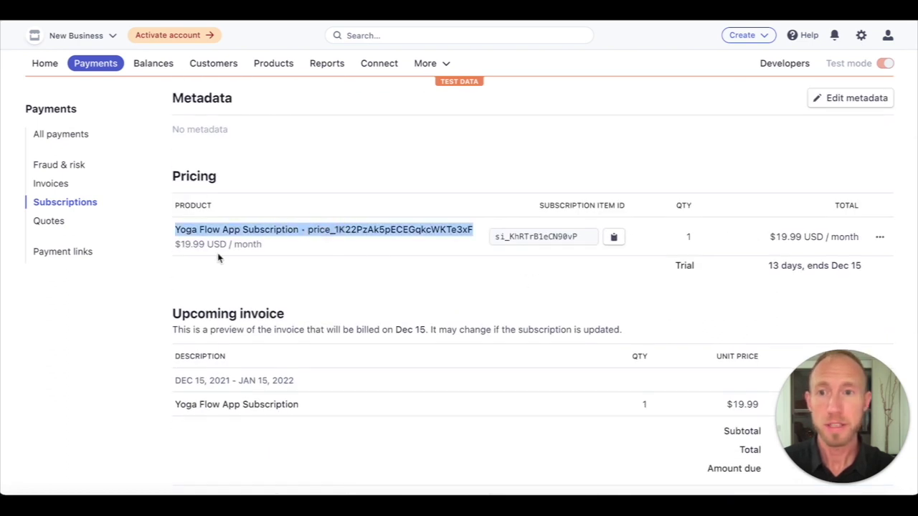
triple_click(789, 267)
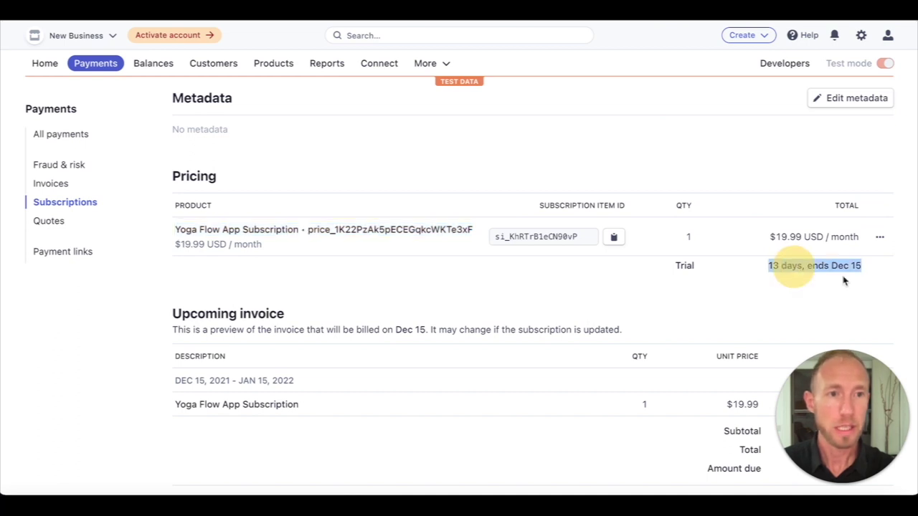
Review the trial subscription's upcoming invoice, existing invoices, logs and events
left_click(545, 290)
scroll(567, 283, "down", 3)
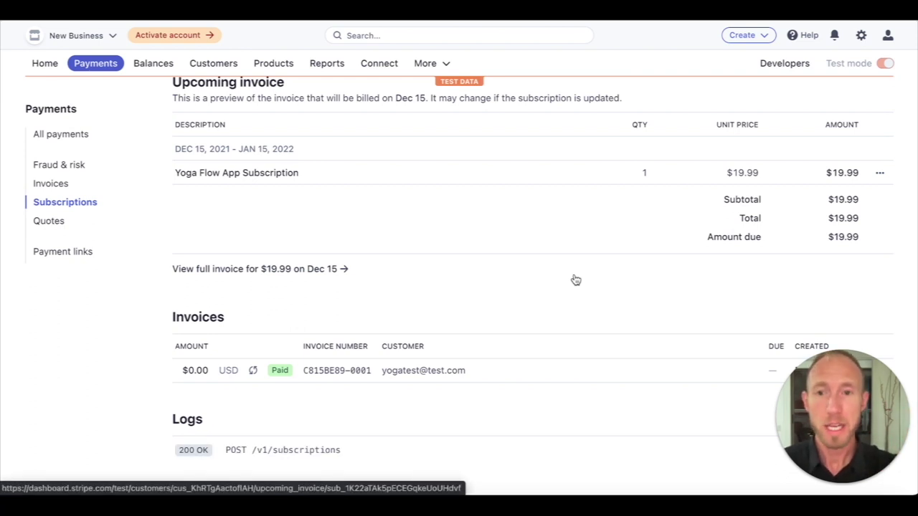
key("XF86MonBrightnessDown")
scroll(599, 274, "down", 2)
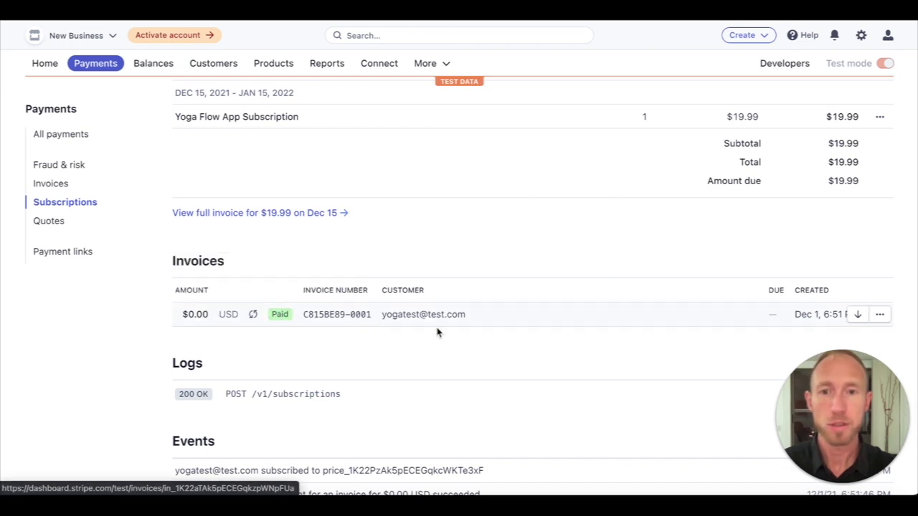
scroll(436, 330, "down", 2)
scroll(438, 332, "up", 3)
scroll(437, 331, "up", 10)
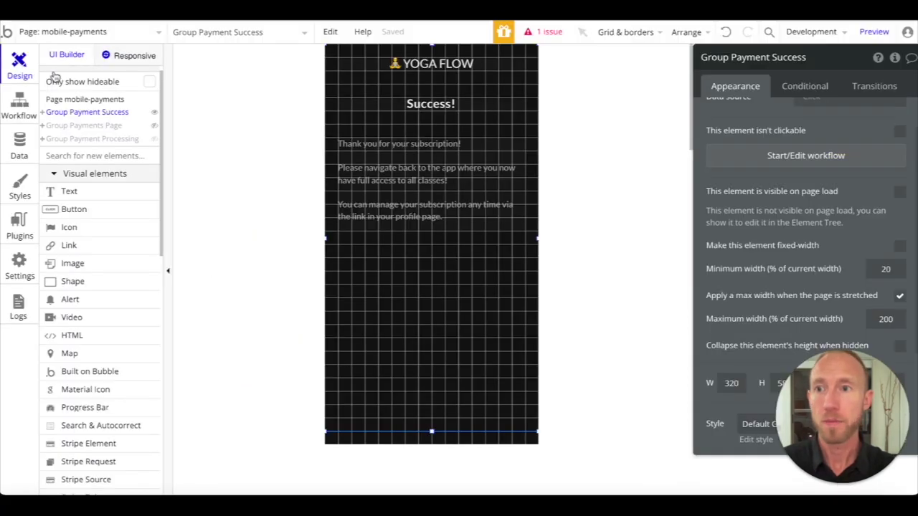
Switch to the Bubble editor and open the workflows of the mobile-payments page
left_click(22, 106)
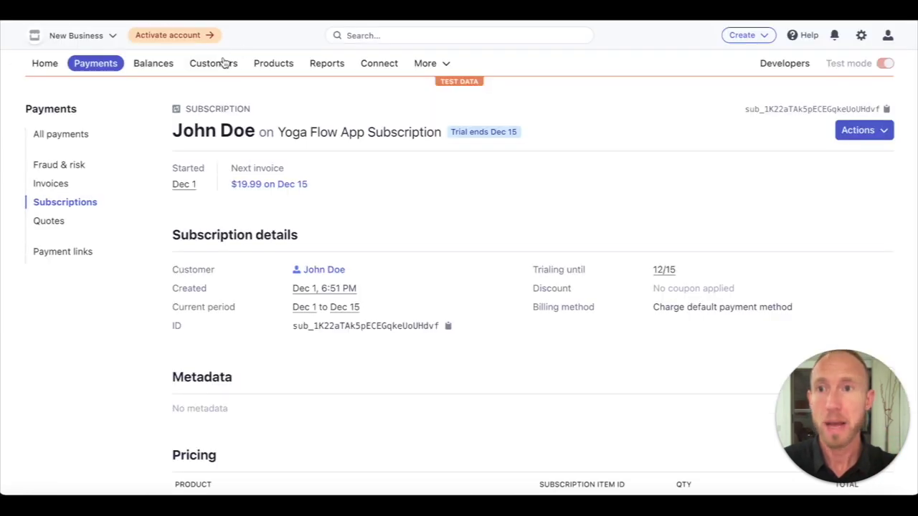
Open the Yoga Flow App Subscription product in the Stripe catalogue and review the details of its monthly price
left_click(271, 63)
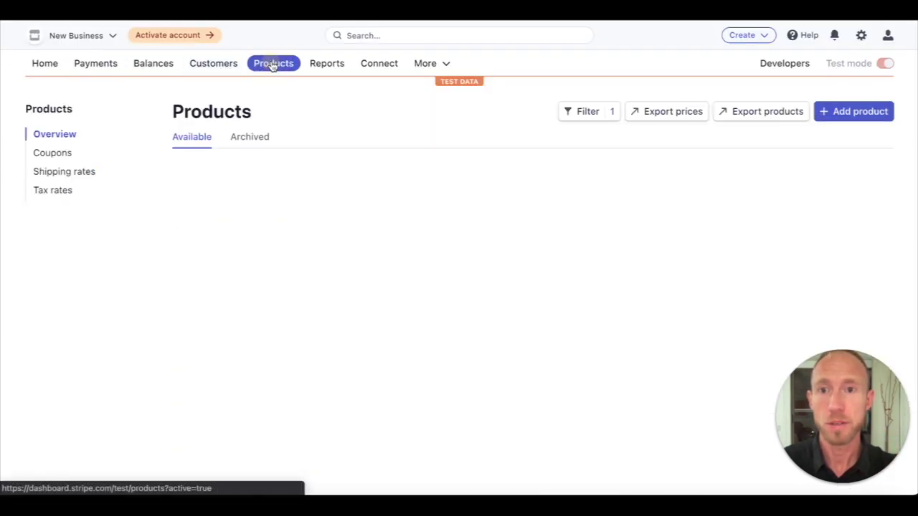
left_click(293, 199)
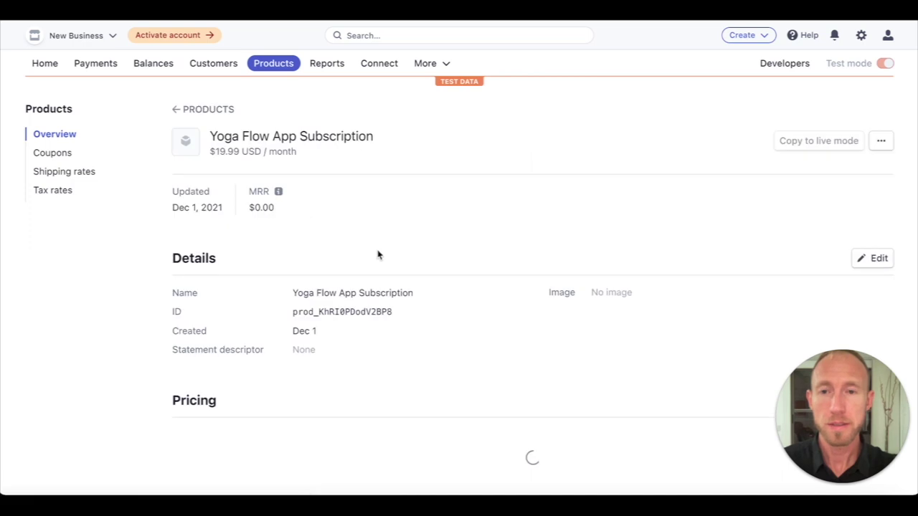
scroll(377, 254, "down", 3)
left_click(242, 232)
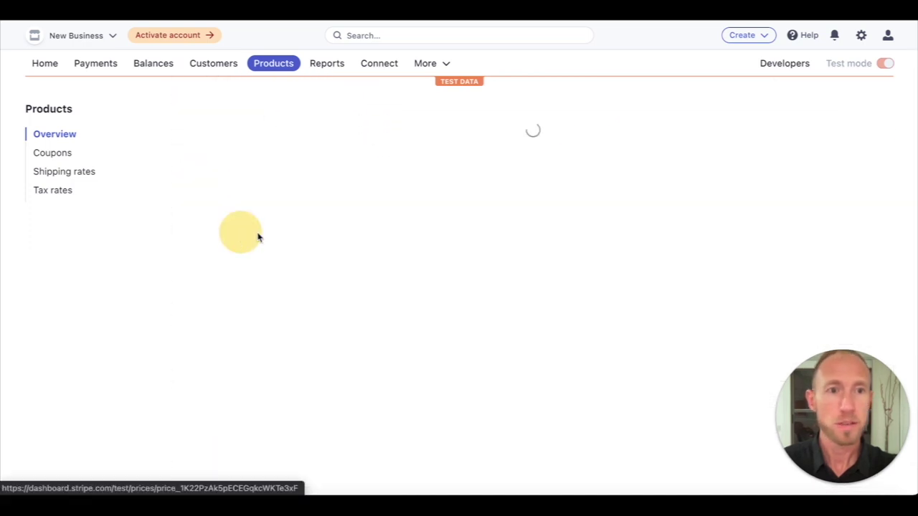
scroll(524, 274, "down", 5)
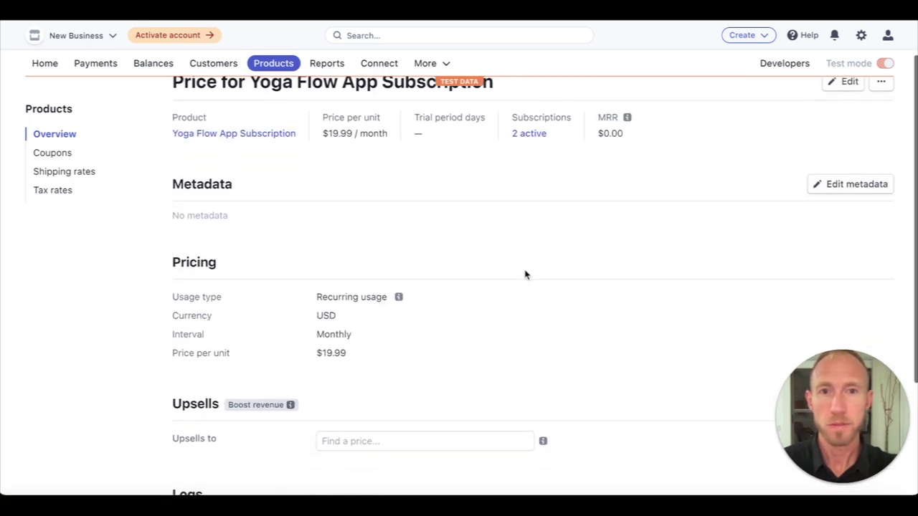
scroll(524, 274, "up", 5)
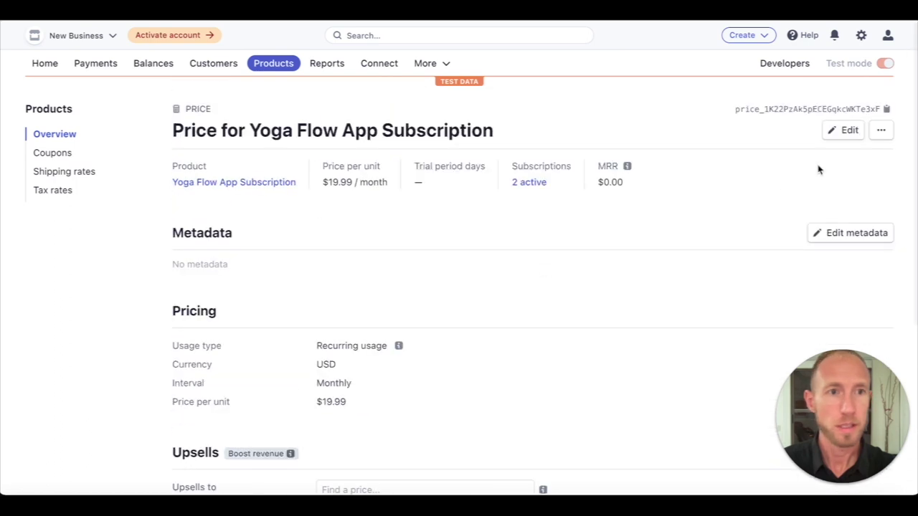
Open the subscription price for editing, check whether its amount can be changed, and cancel without saving
left_click(847, 131)
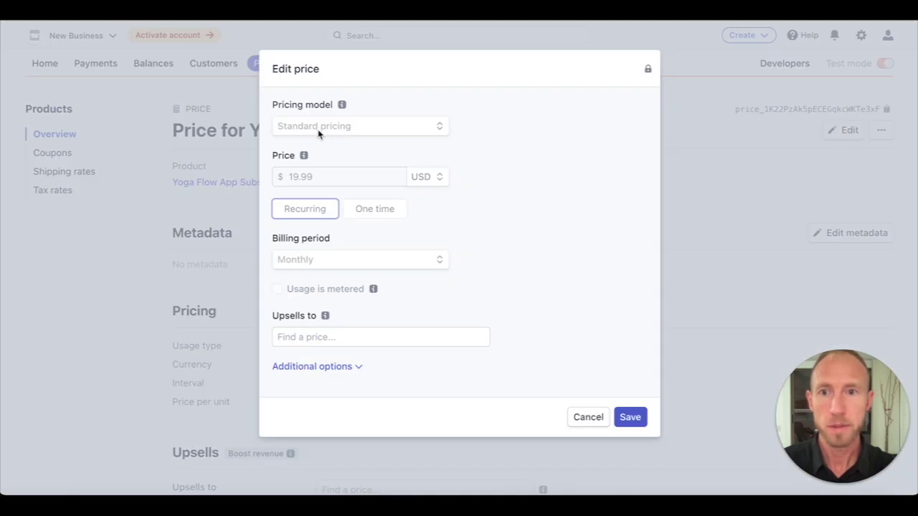
double_click(322, 176)
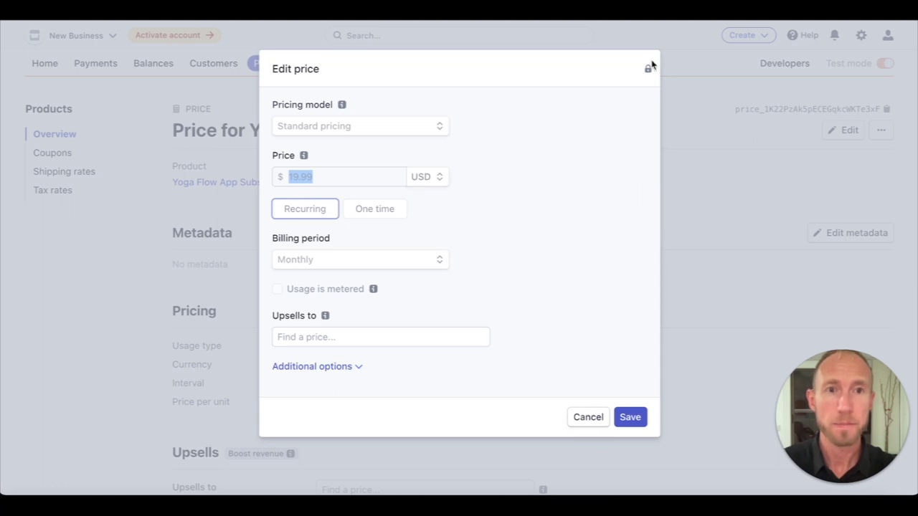
mouse_move(649, 71)
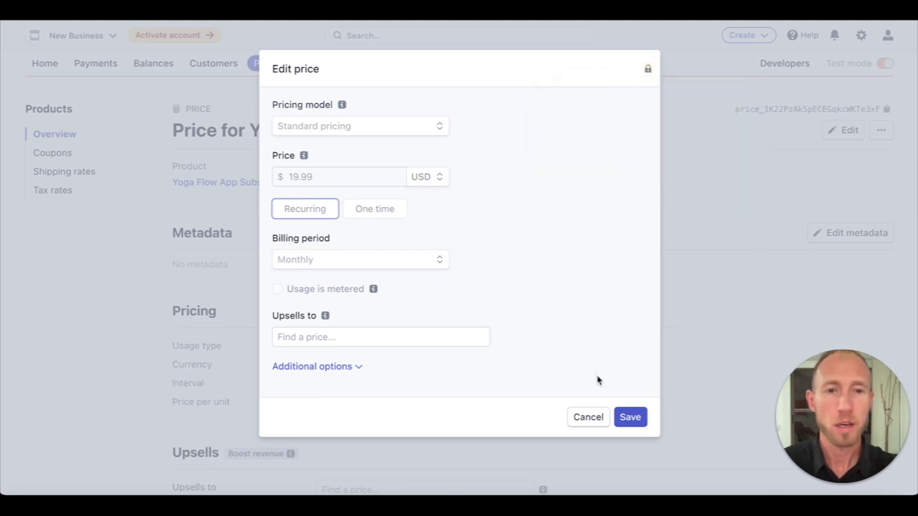
left_click(594, 418)
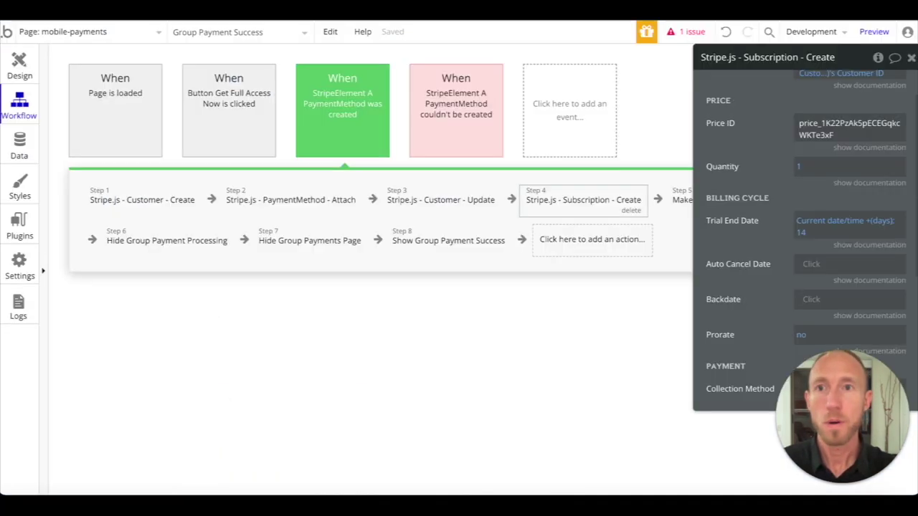
Switch to the Bubble page design, hide Group Payment Success, and show and select Group Payment Processing
left_click(19, 63)
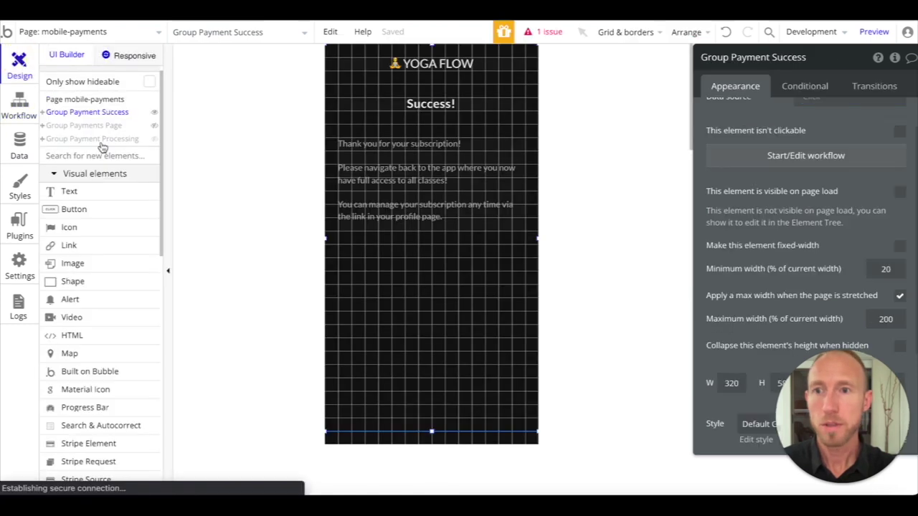
left_click(154, 114)
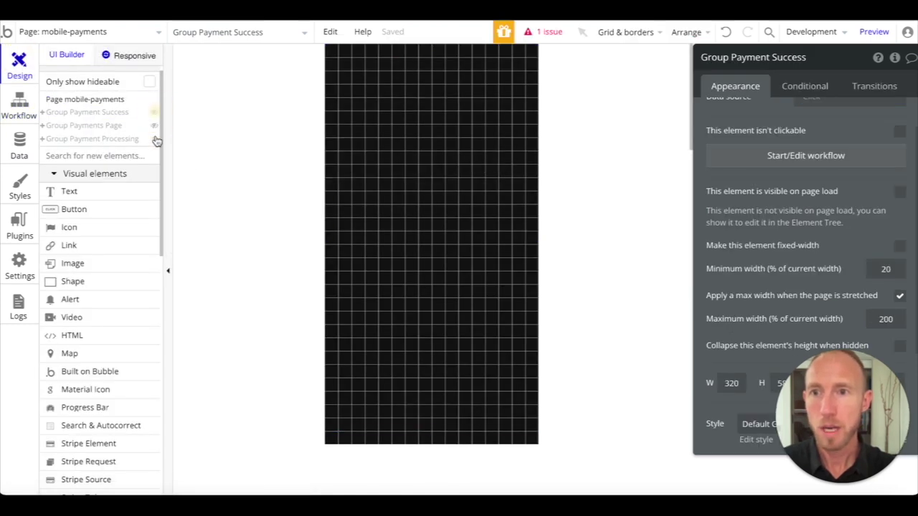
left_click(154, 138)
left_click(121, 140)
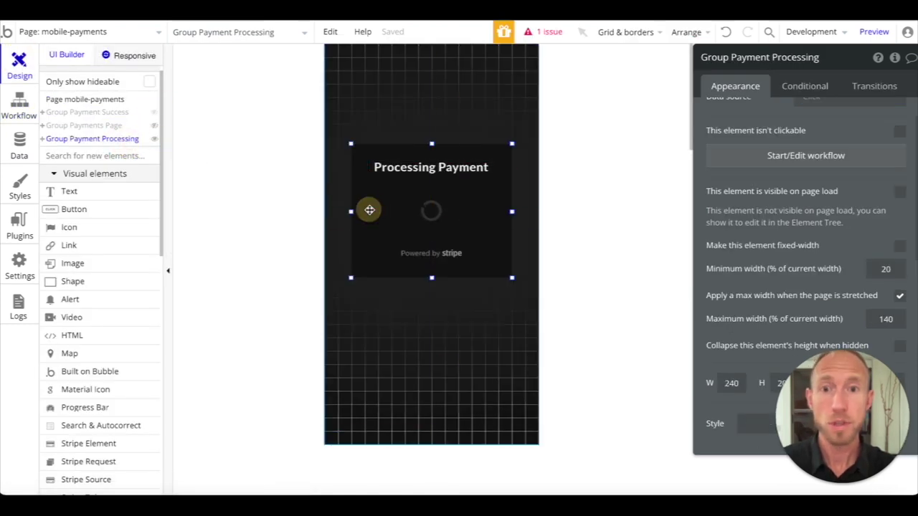
Duplicate Group Payment Processing, set the copy's Y position to 150 and centre it horizontally on the page
key("ctrl+c")
key("ctrl+v")
scroll(760, 292, "down", 3)
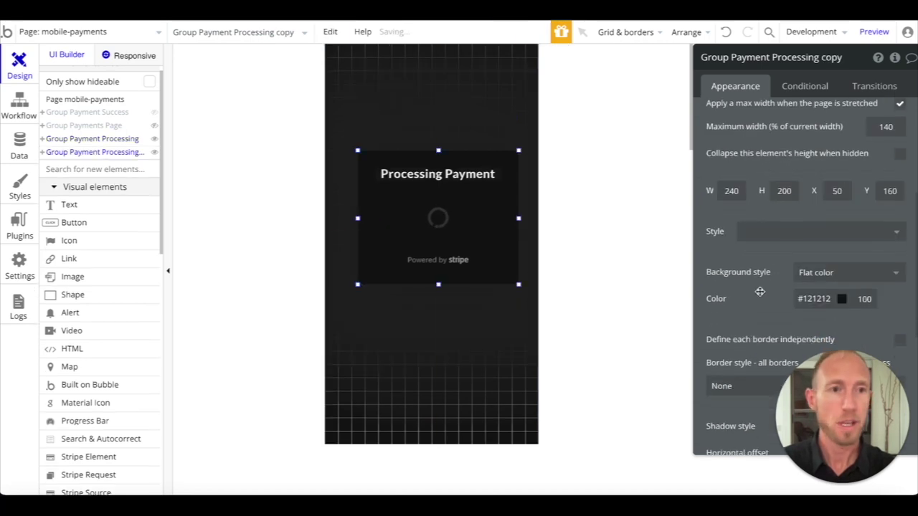
left_click(890, 191)
key("BackSpace")
type("5")
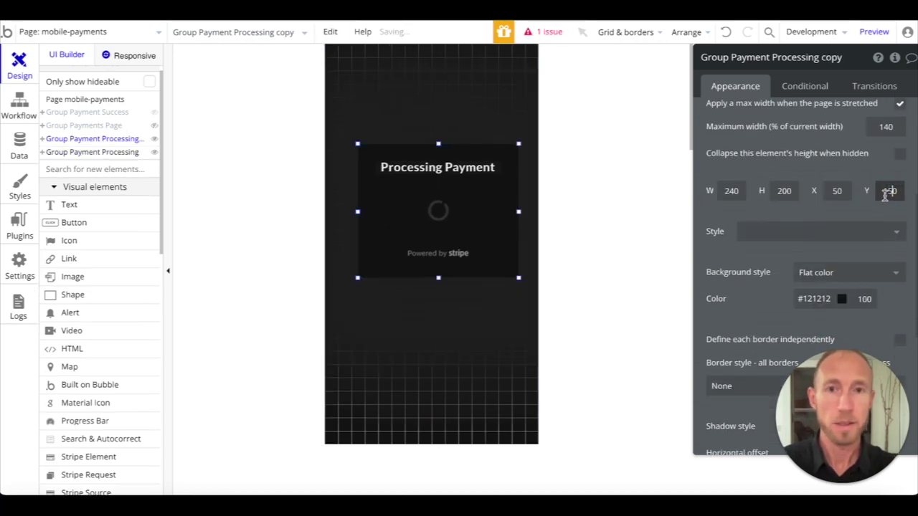
right_click(495, 224)
left_click(549, 414)
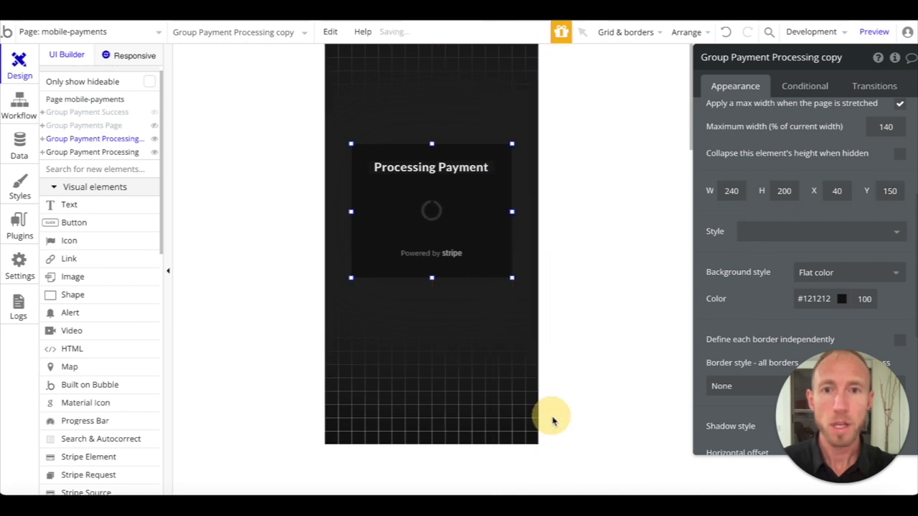
Rename the duplicated processing group as Group Failed Processing
left_click(154, 139)
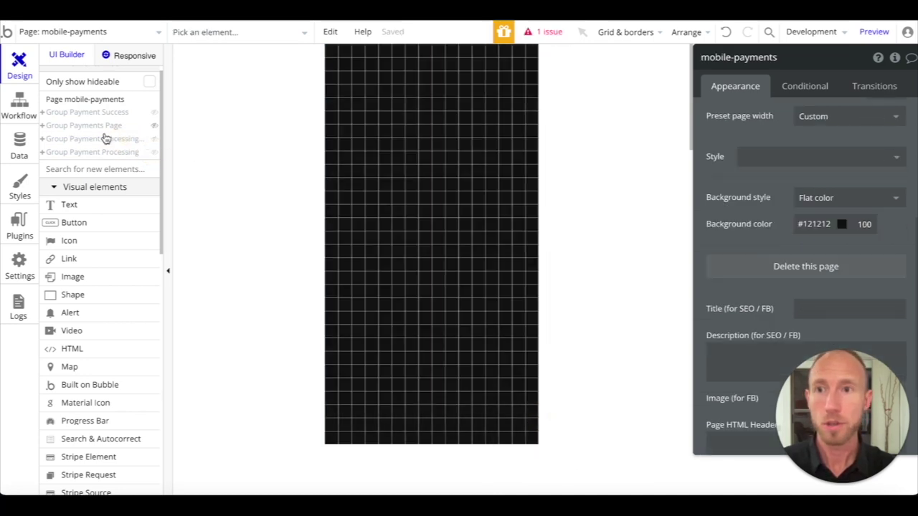
left_click(105, 141)
left_click(771, 59)
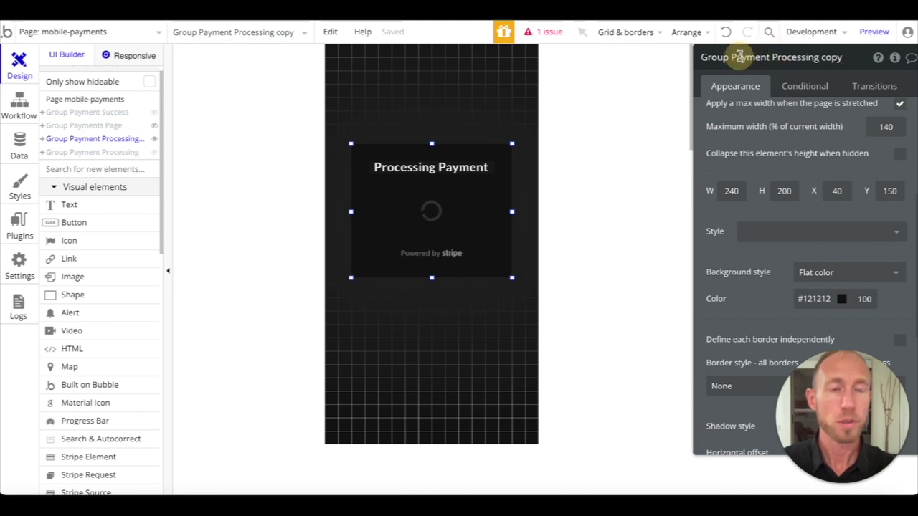
double_click(753, 57)
type("Failed")
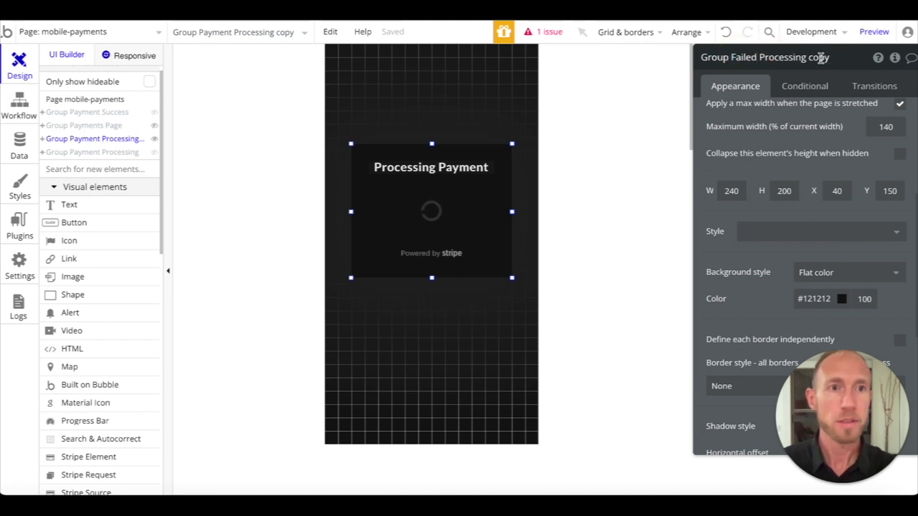
double_click(820, 58)
key("BackSpace")
key("BackSpace")
Change the heading text of Group Failed Processing to "Uhh Ohh"
left_click(480, 170)
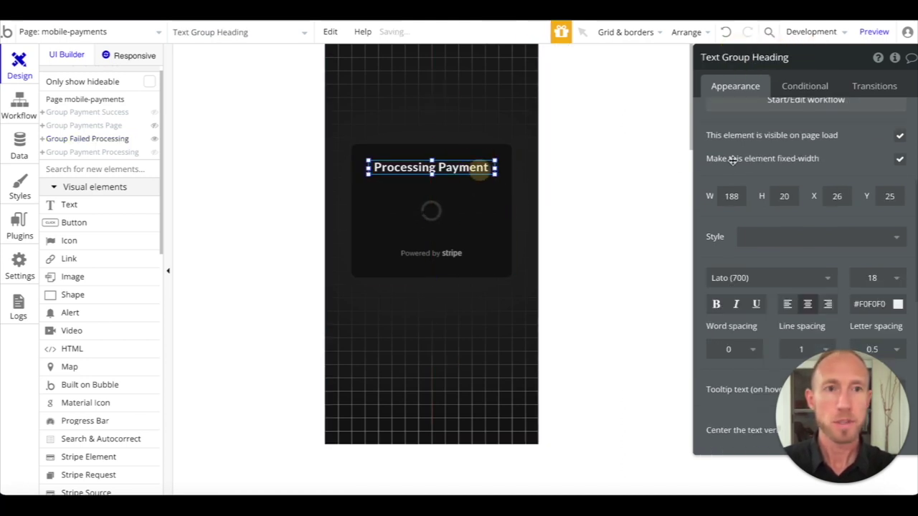
scroll(731, 159, "up", 4)
triple_click(792, 121)
type("Oh")
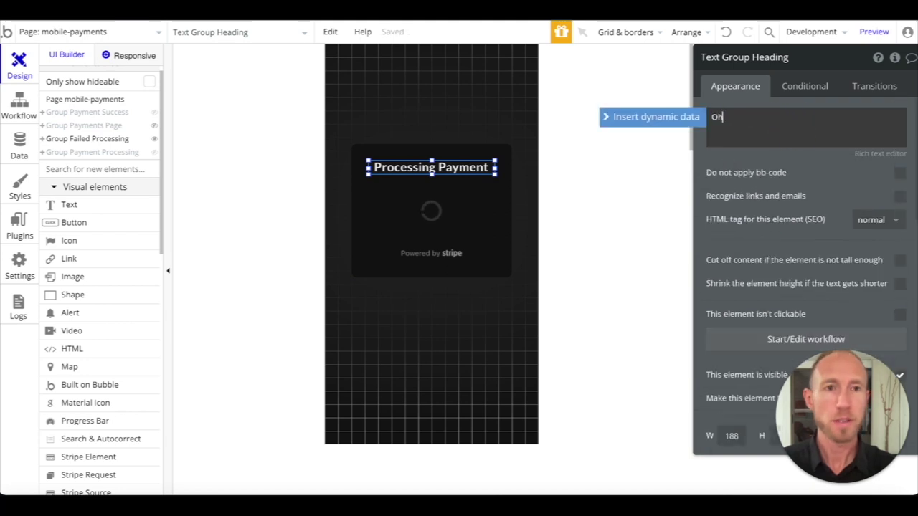
key("BackSpace")
key("BackSpace")
type("Uhh Ohh")
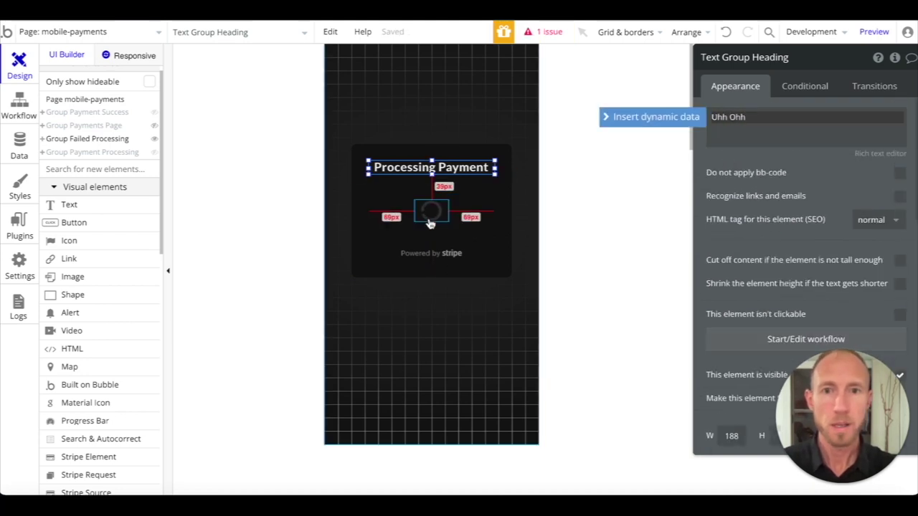
Replace the failed group's spinner with a non-rotating exclamation-circle icon and move it up closer to the heading
left_click(431, 211)
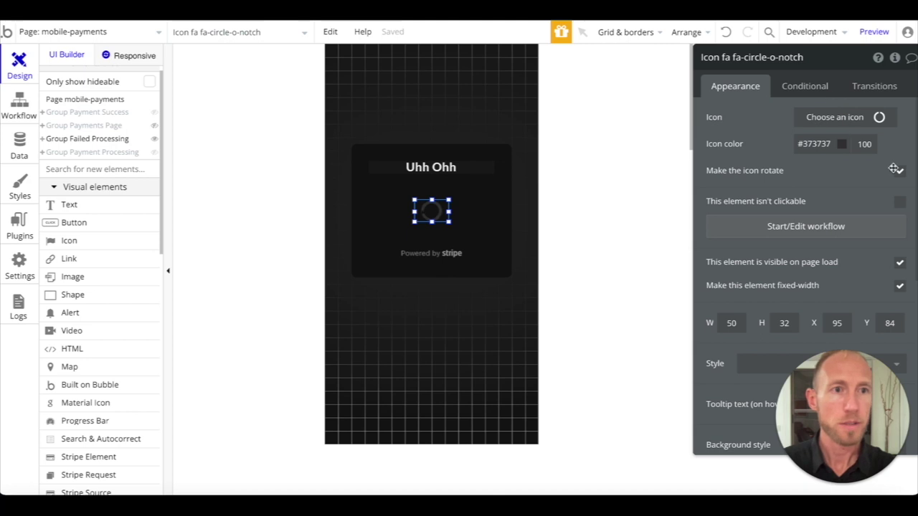
left_click(846, 116)
type("e")
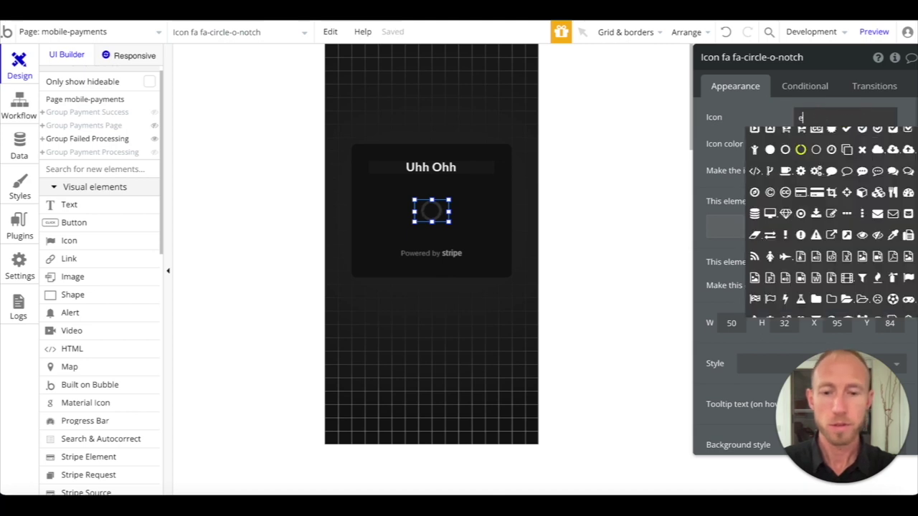
type("xcl")
left_click(785, 137)
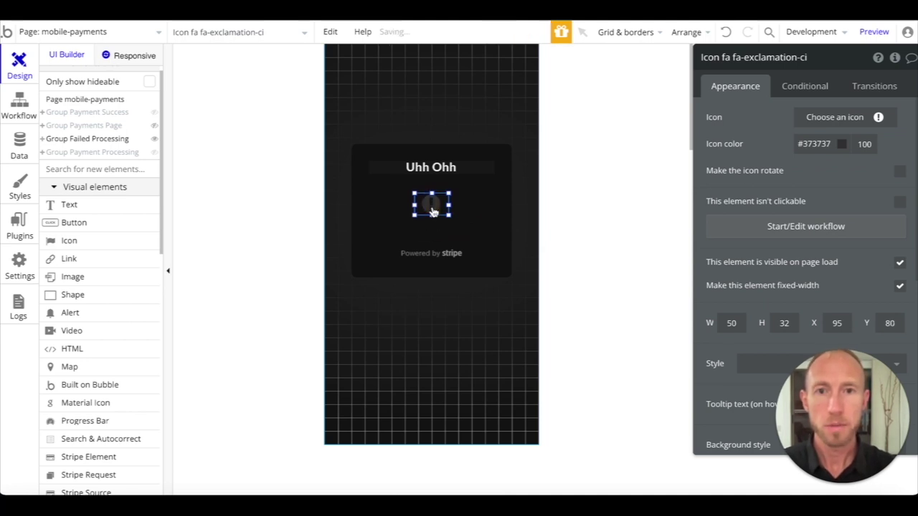
Show Group Payment Success instead of the failed group and paste a copy of its thank-you text below it on the page
left_click(153, 139)
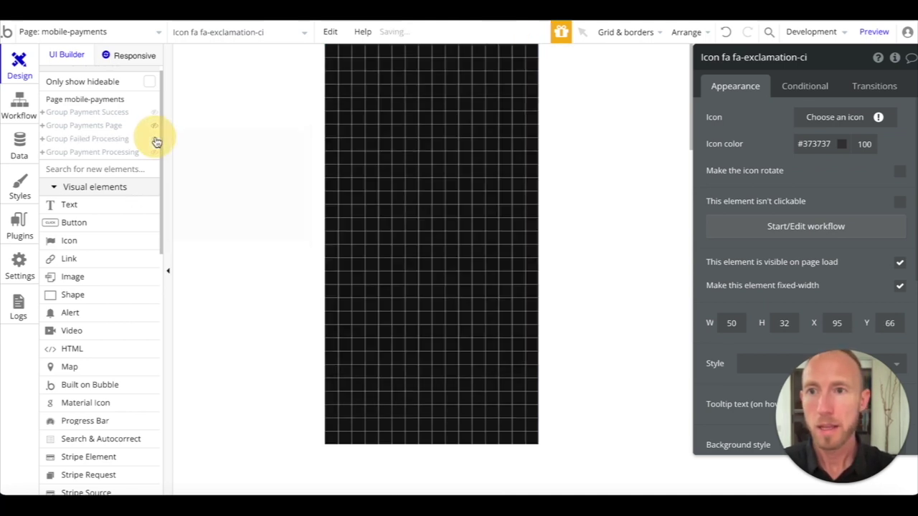
left_click(153, 113)
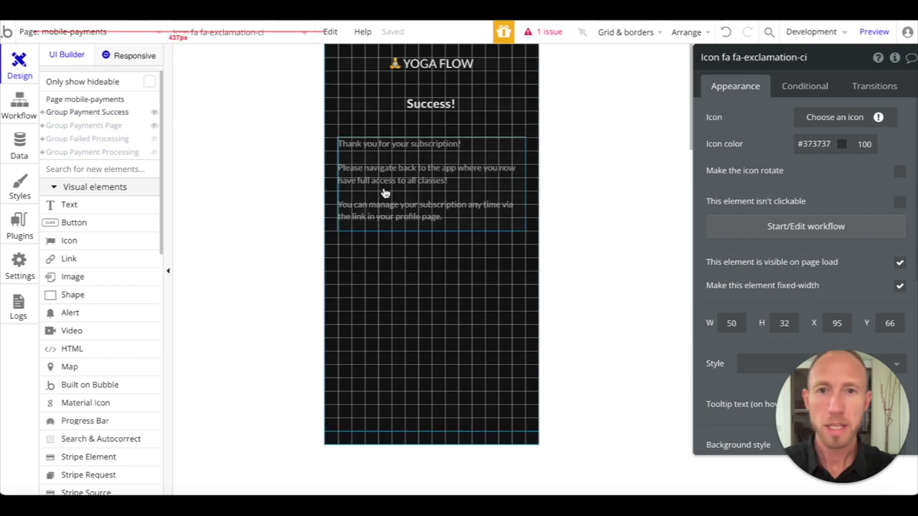
left_click(390, 186)
left_click(424, 381)
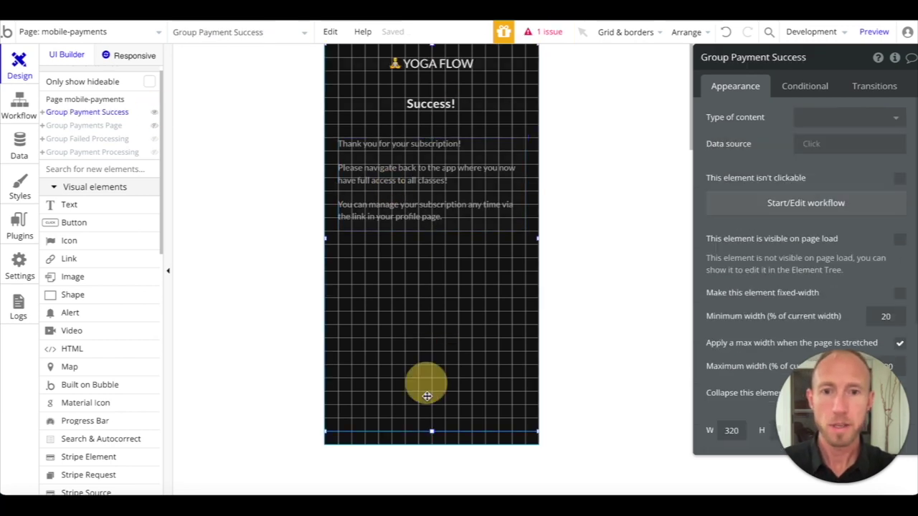
left_click(434, 205)
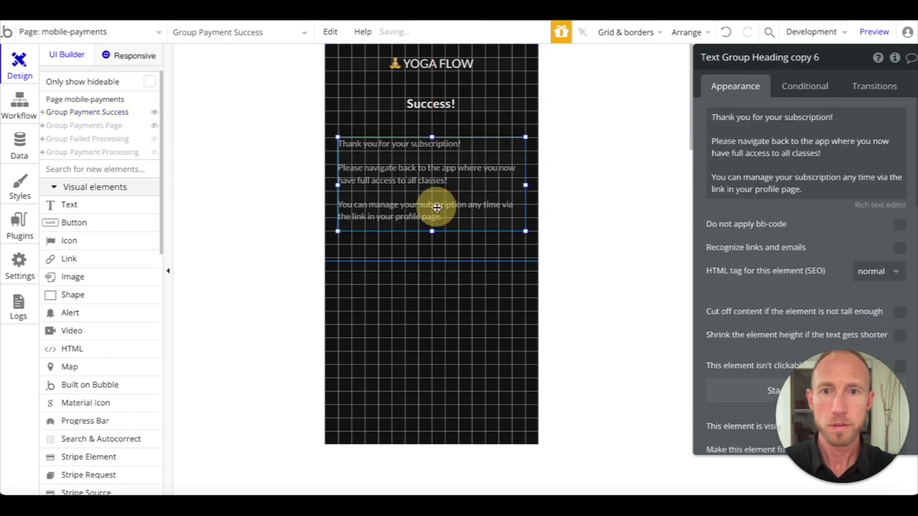
key("ctrl+c")
key("ctrl+v")
left_click_drag(456, 319, 447, 338)
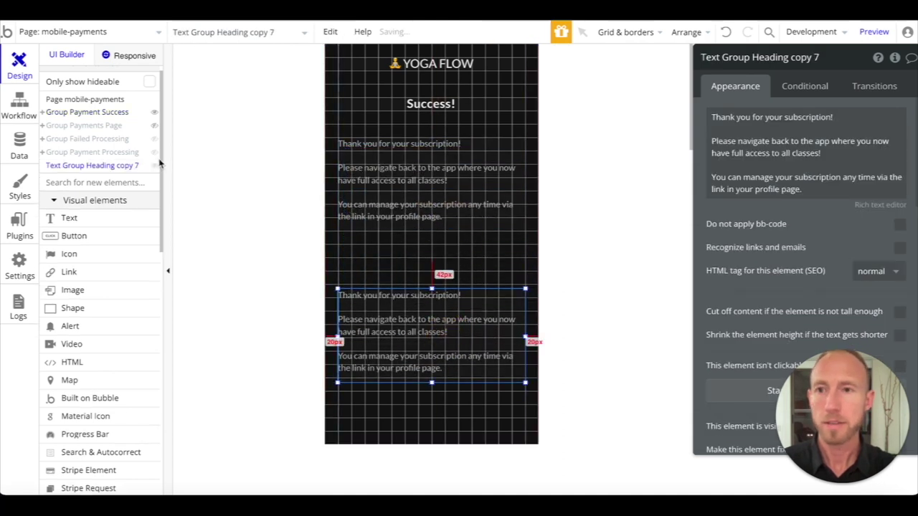
Hide Group Payment Success and shrink the copied thank-you text box to about 113 by 53 px
left_click(154, 112)
left_click(154, 126)
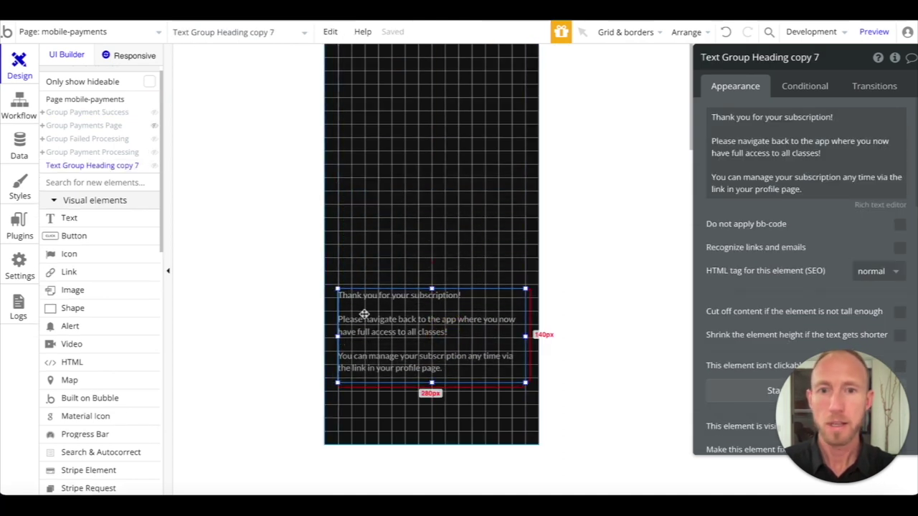
left_click(769, 158)
key("ctrl+a")
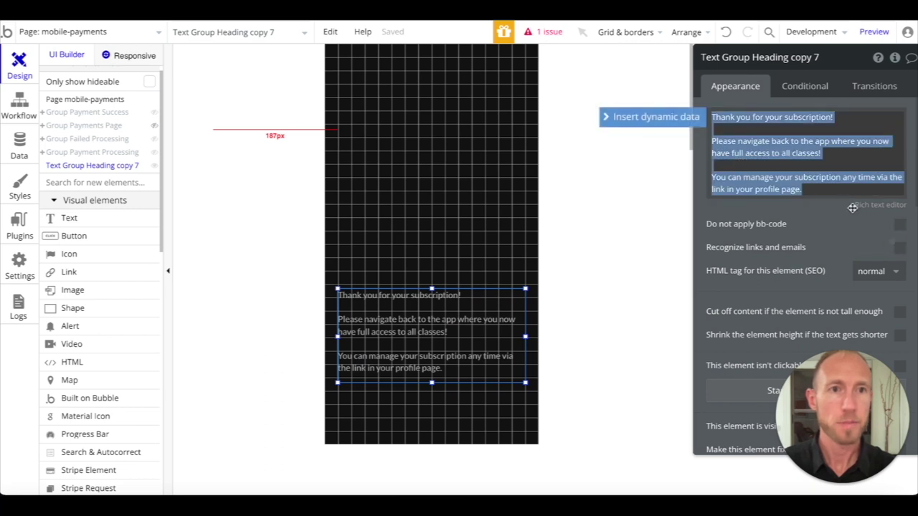
left_click_drag(525, 382, 414, 324)
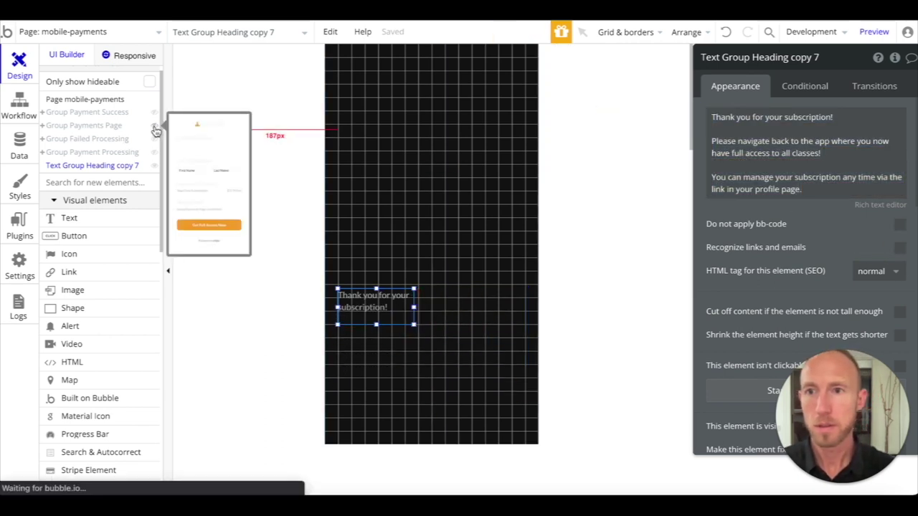
Show Group Failed Processing, move the shrunken text into it below the heading, and select the "Powered by stripe" image
left_click(154, 125)
left_click(154, 113)
left_click(154, 126)
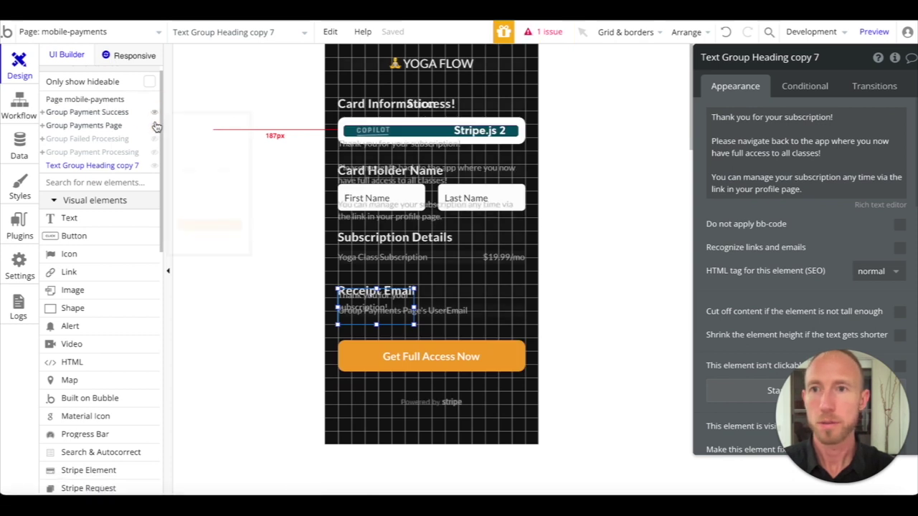
left_click(154, 112)
left_click(154, 139)
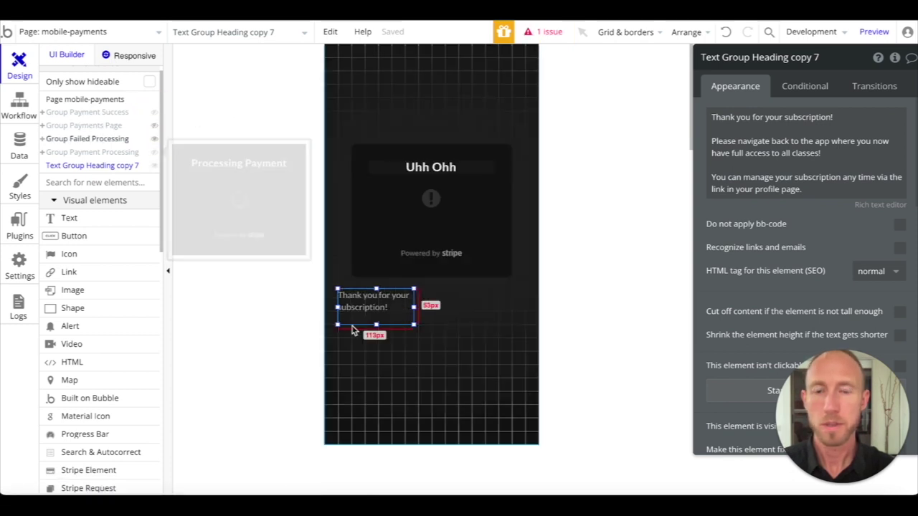
left_click_drag(363, 316, 430, 226)
left_click(433, 253)
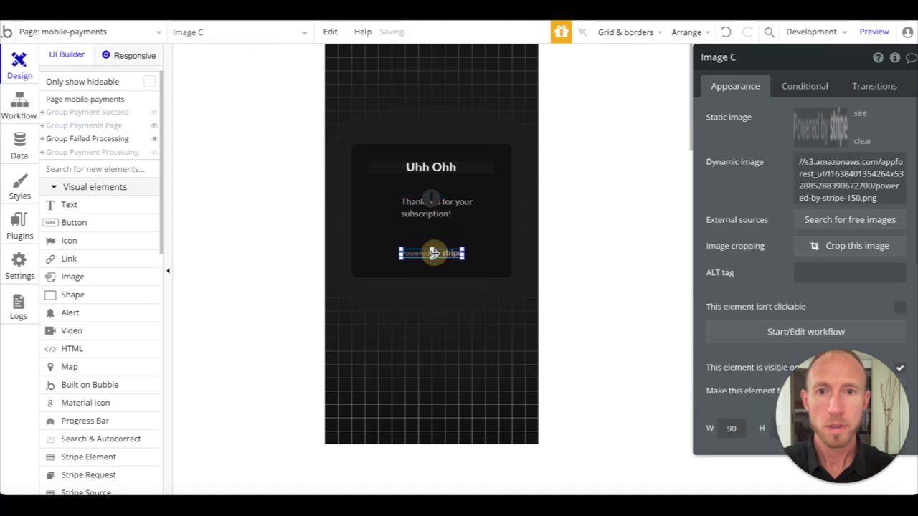